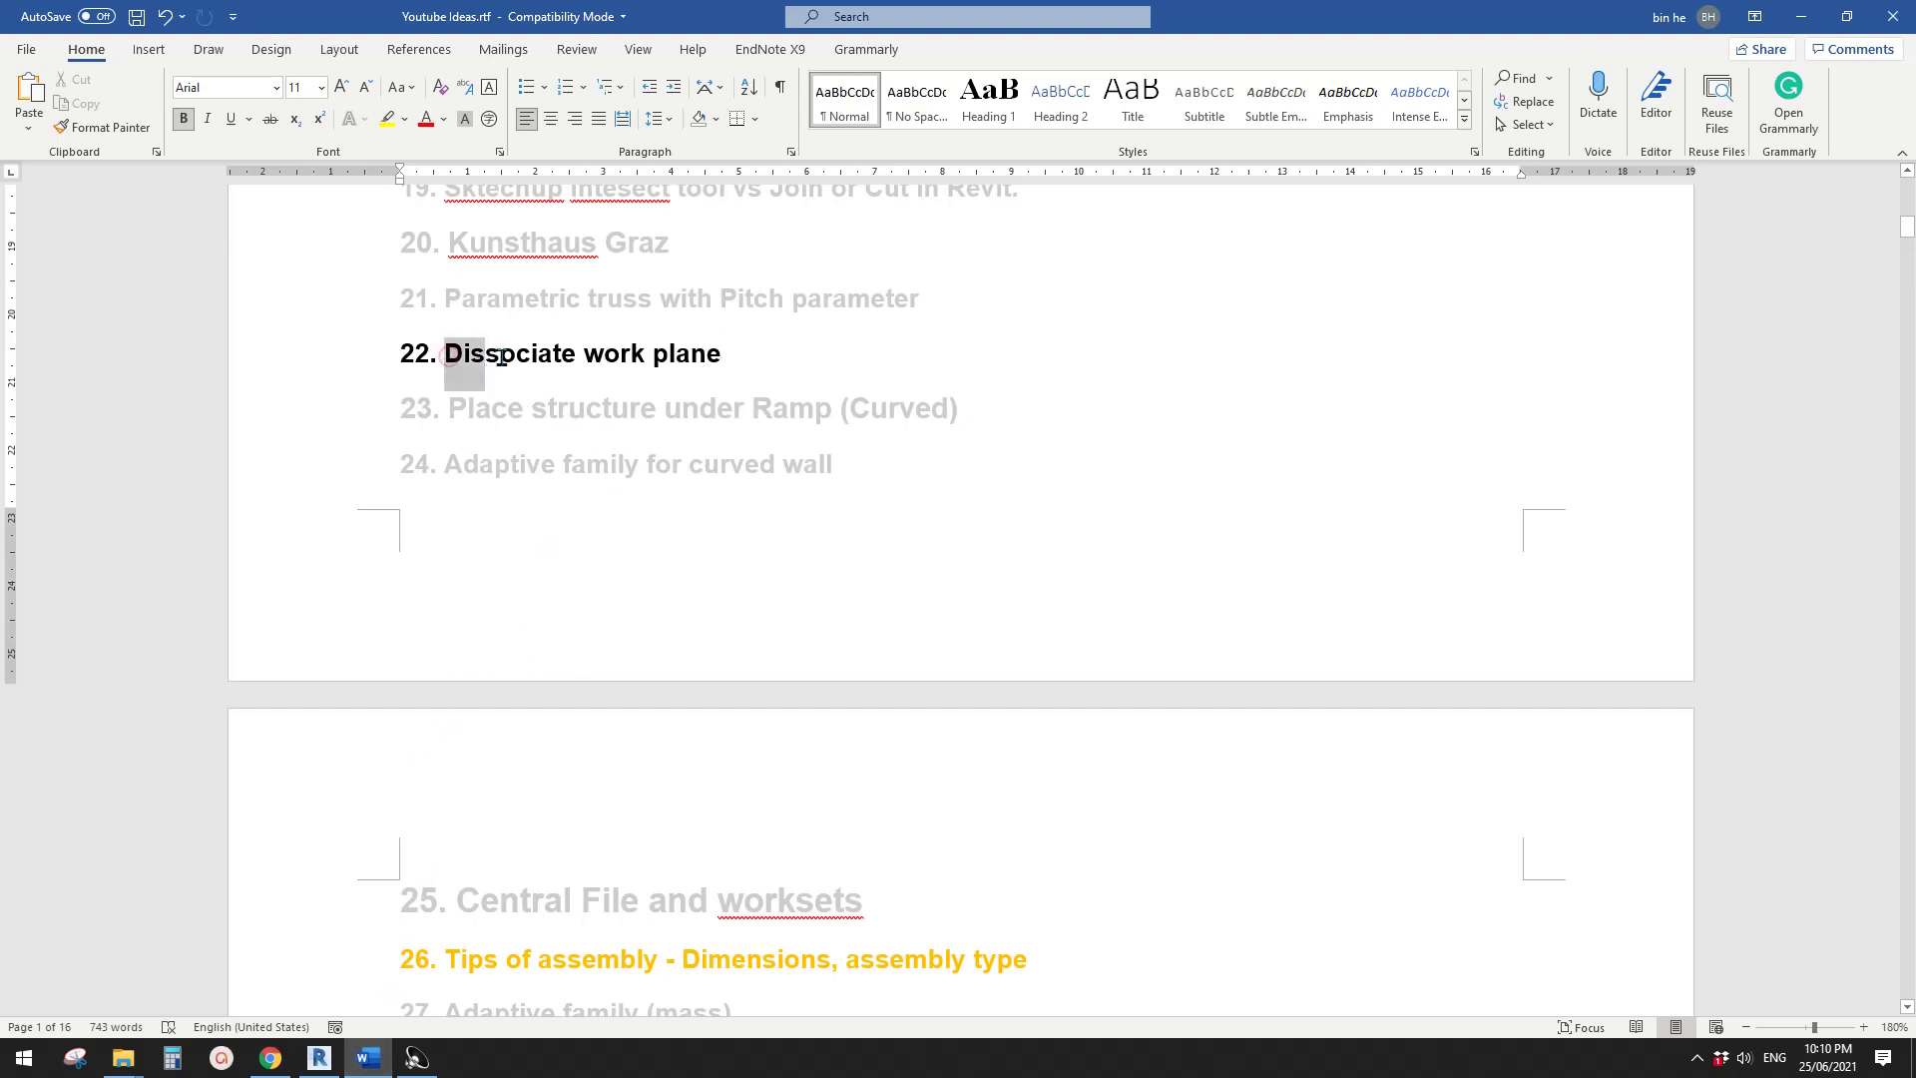
drag(499, 356, 766, 363)
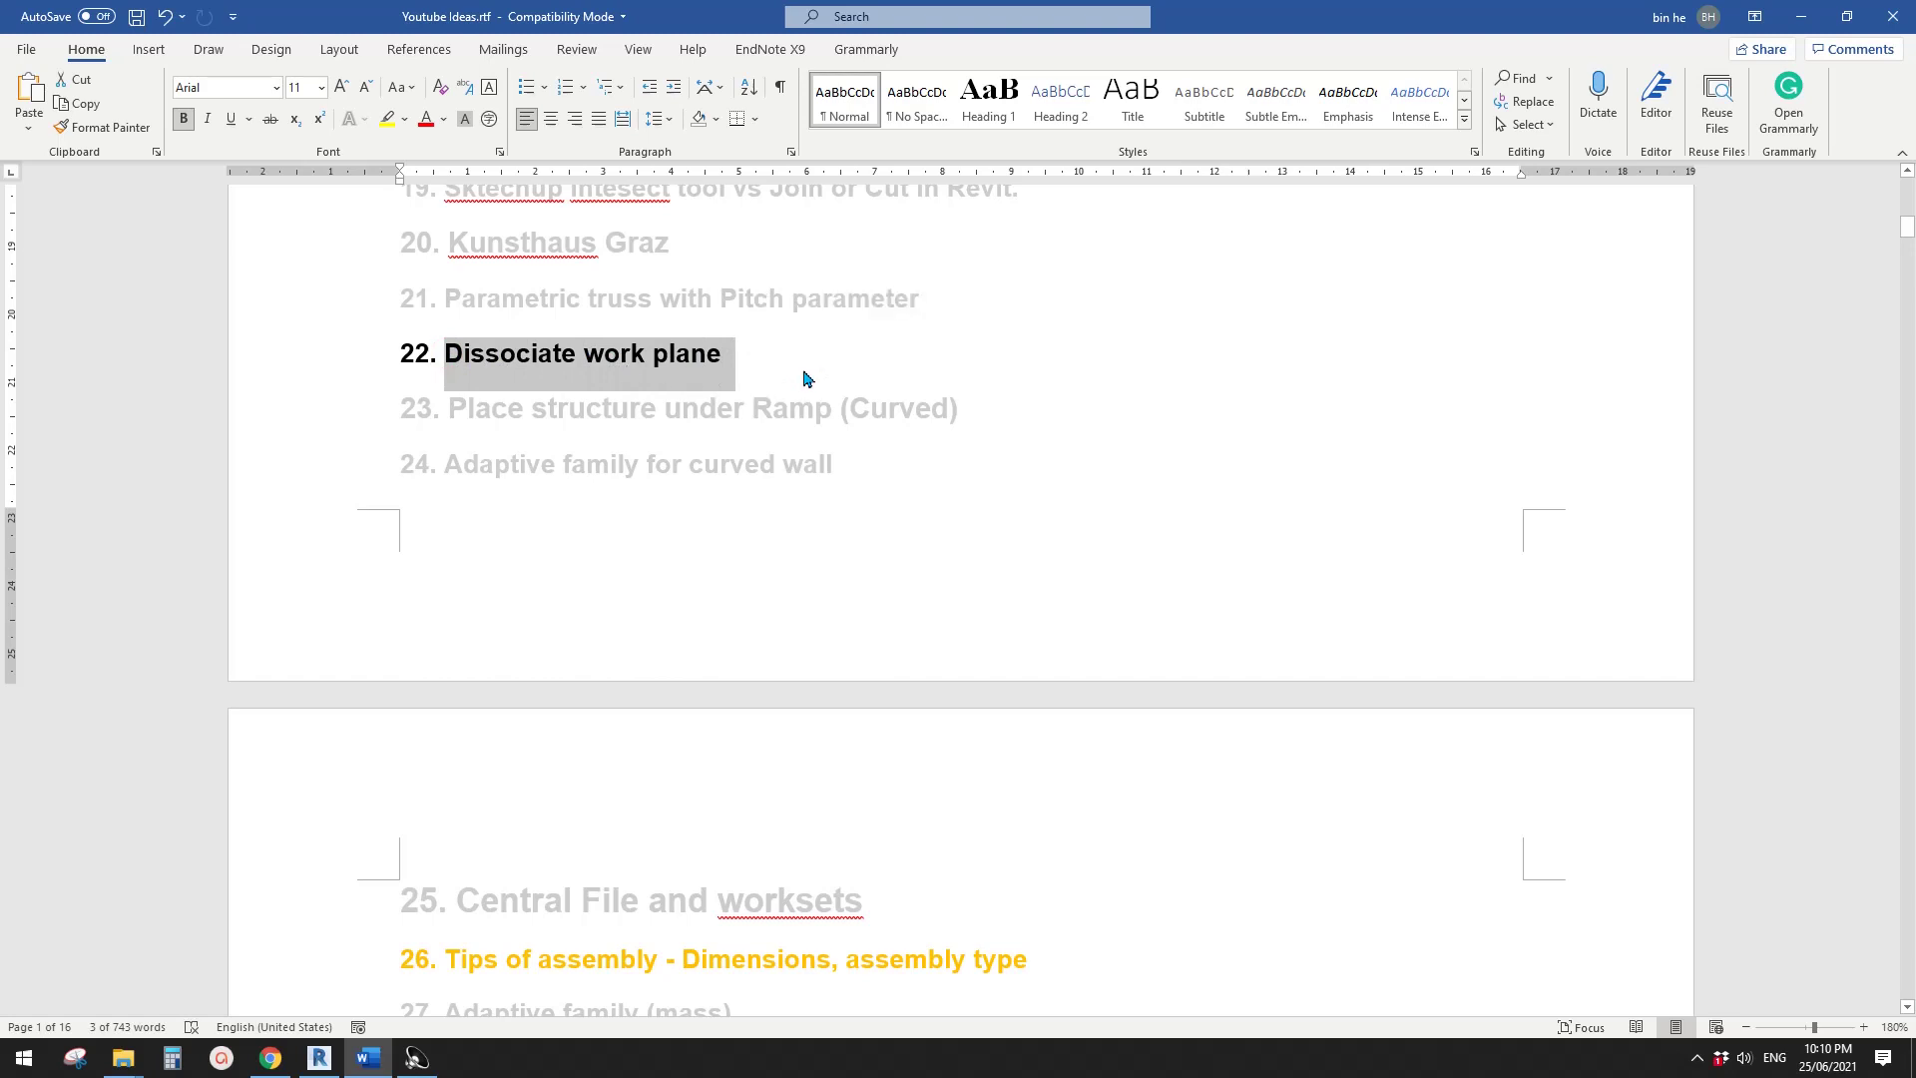
click(803, 369)
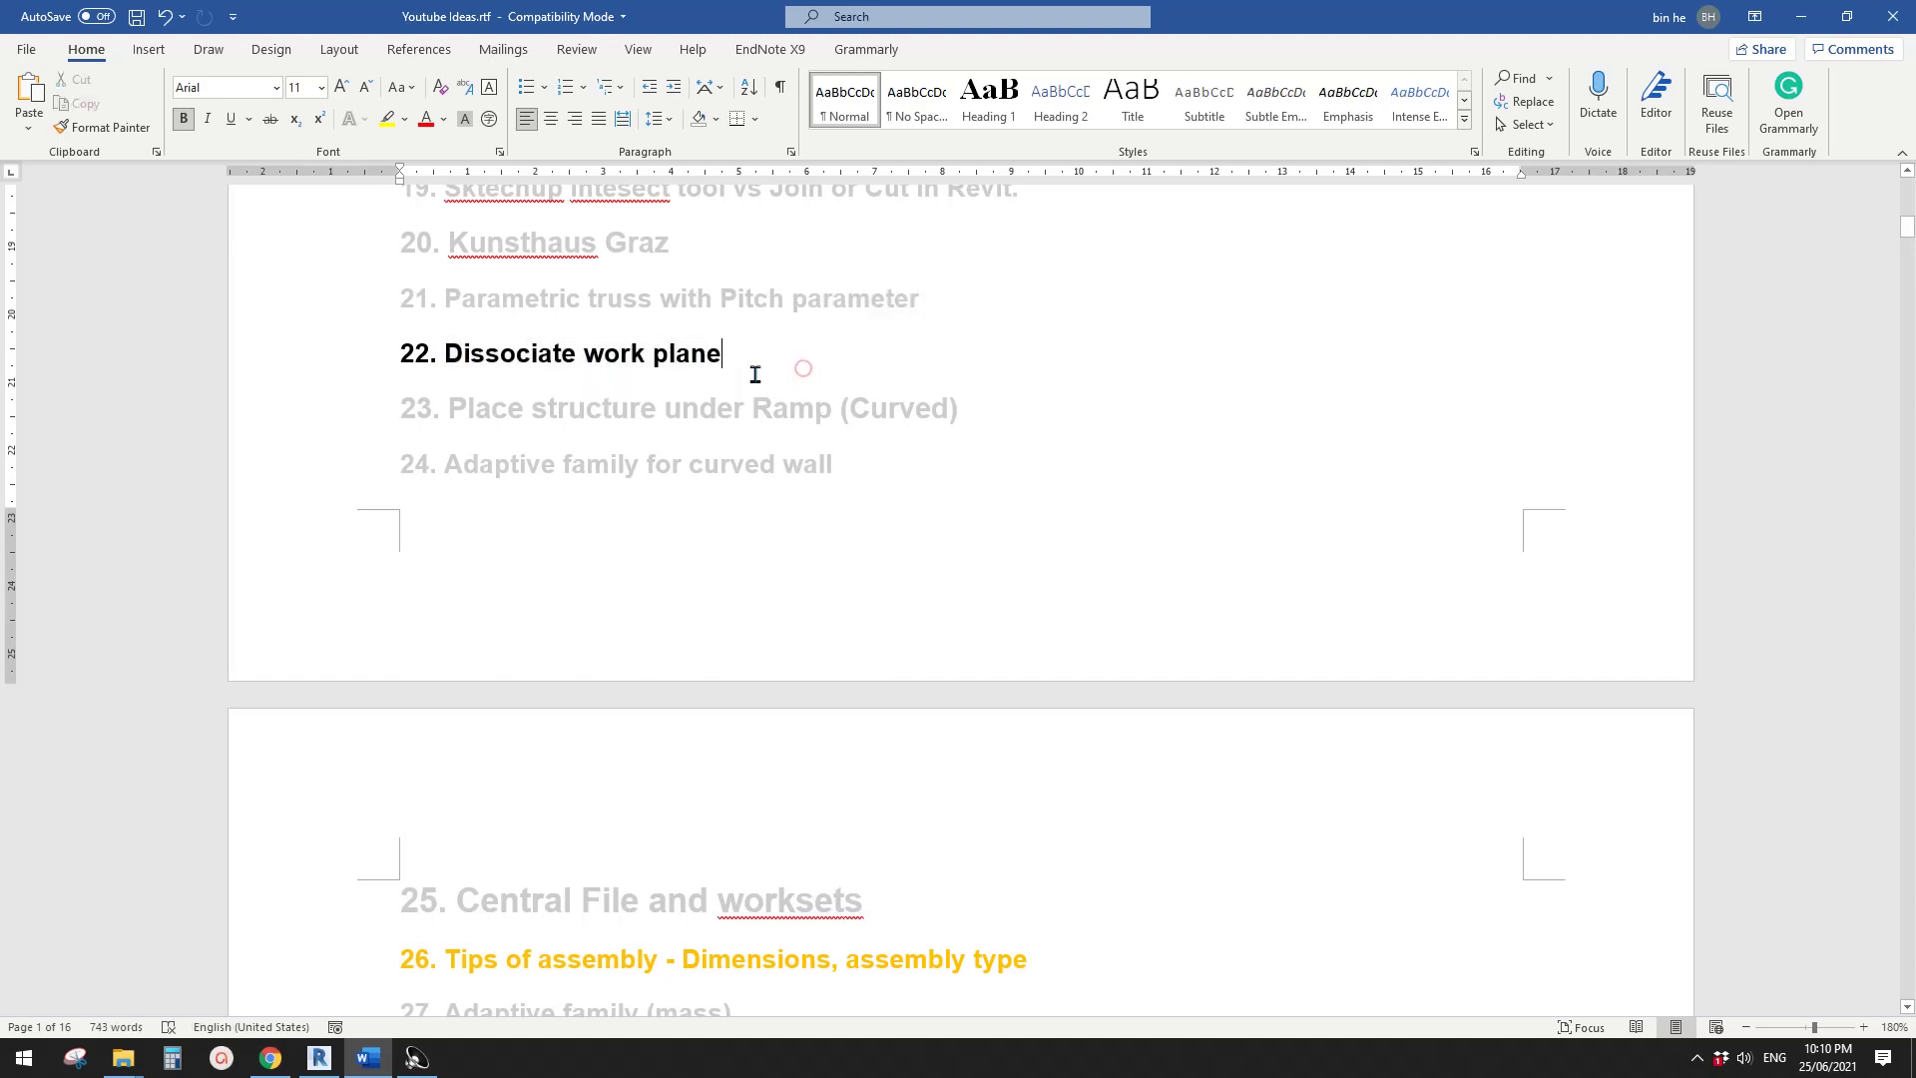
- Switch to Revit and create a new project from another template in the template list
click(319, 1058)
click(133, 238)
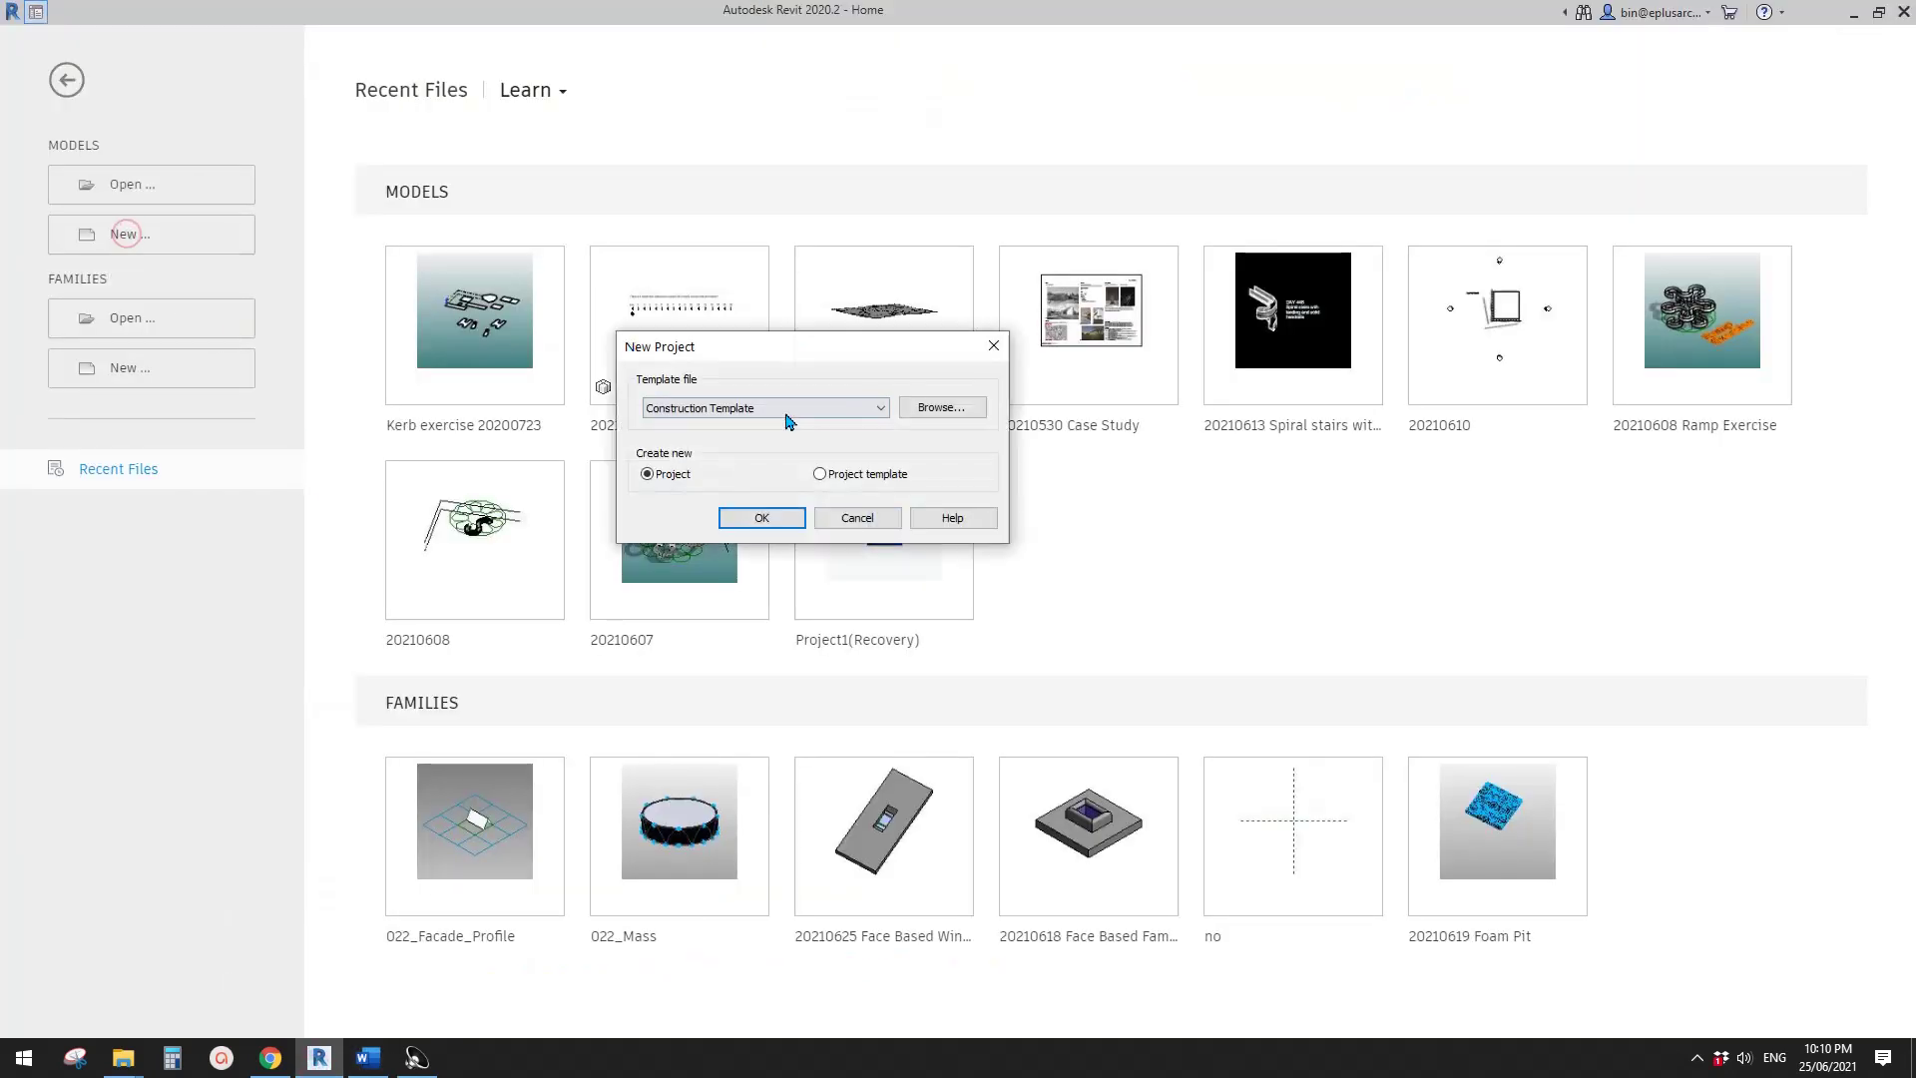
click(786, 408)
click(691, 449)
click(760, 531)
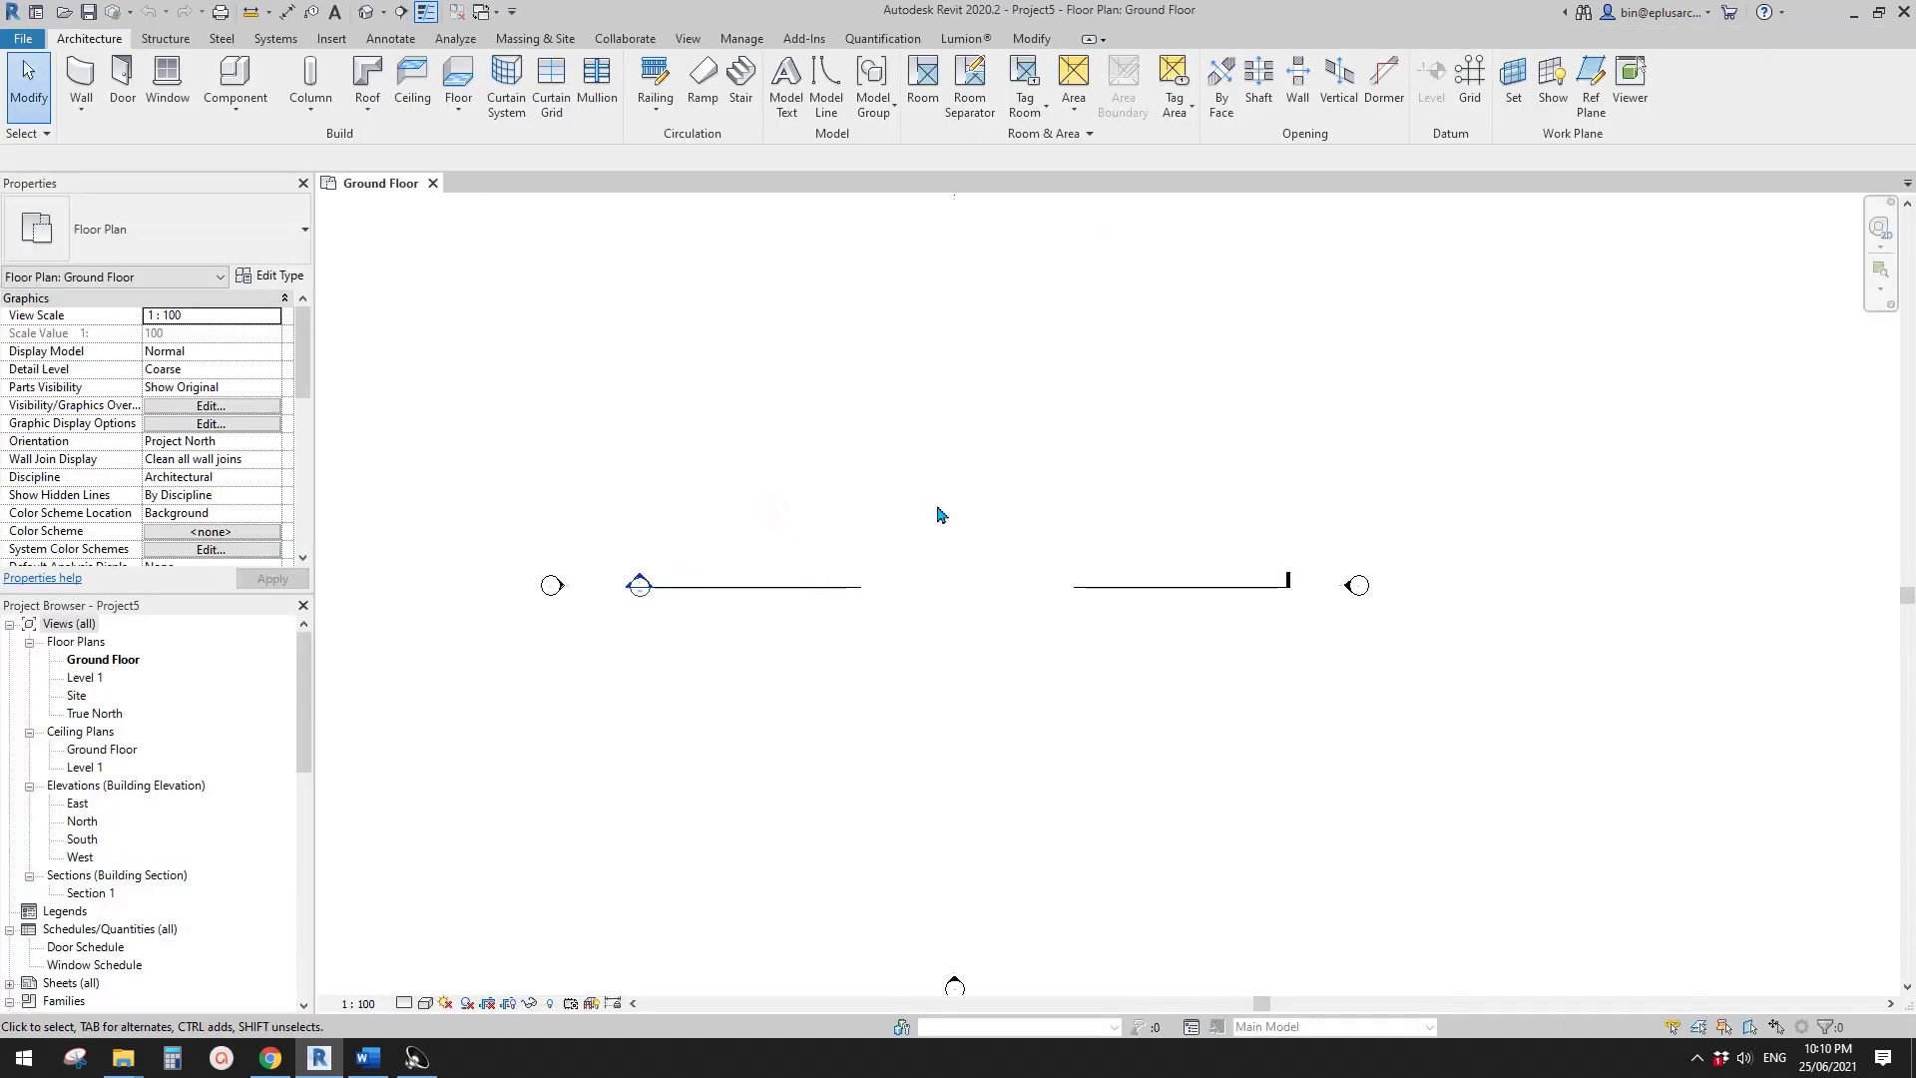
- Start an in-place model component in the Generic Models category, accepting the default name
middle_drag(1010, 527, 997, 526)
click(235, 100)
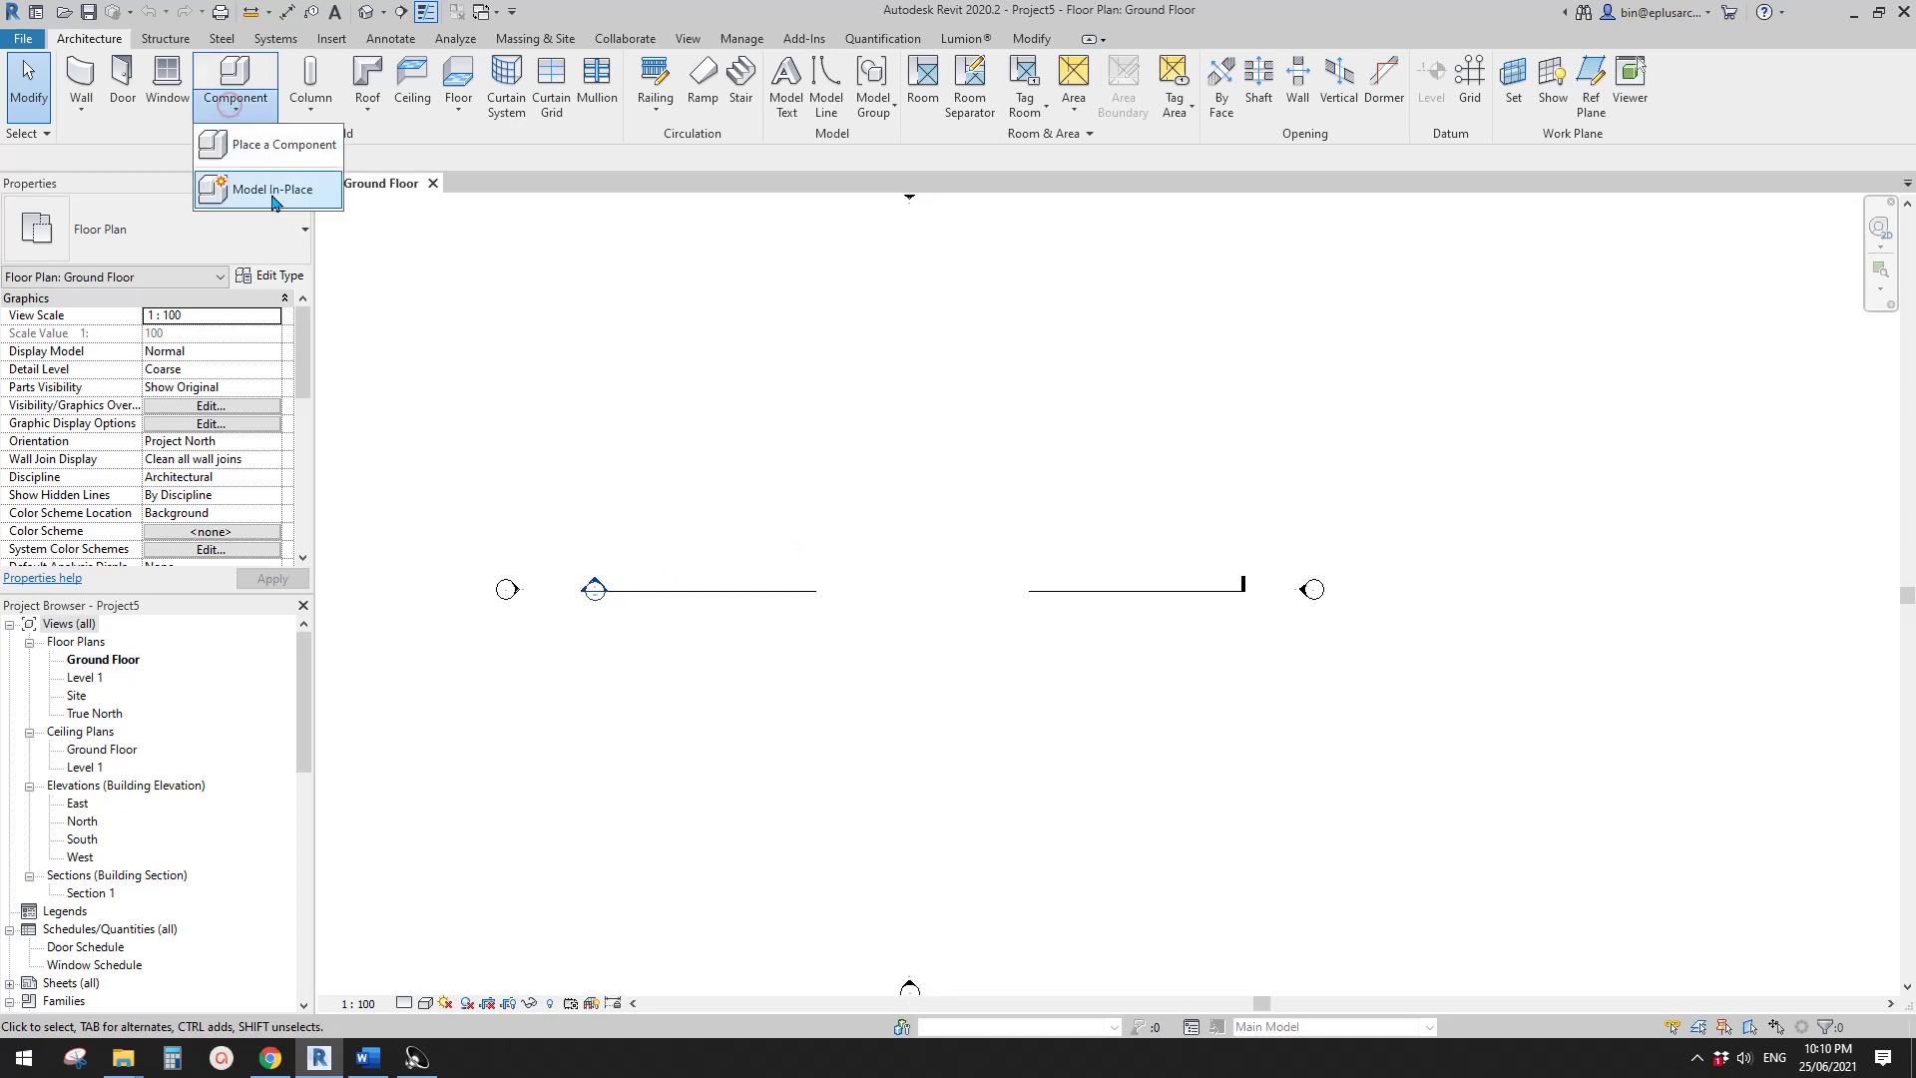
click(264, 191)
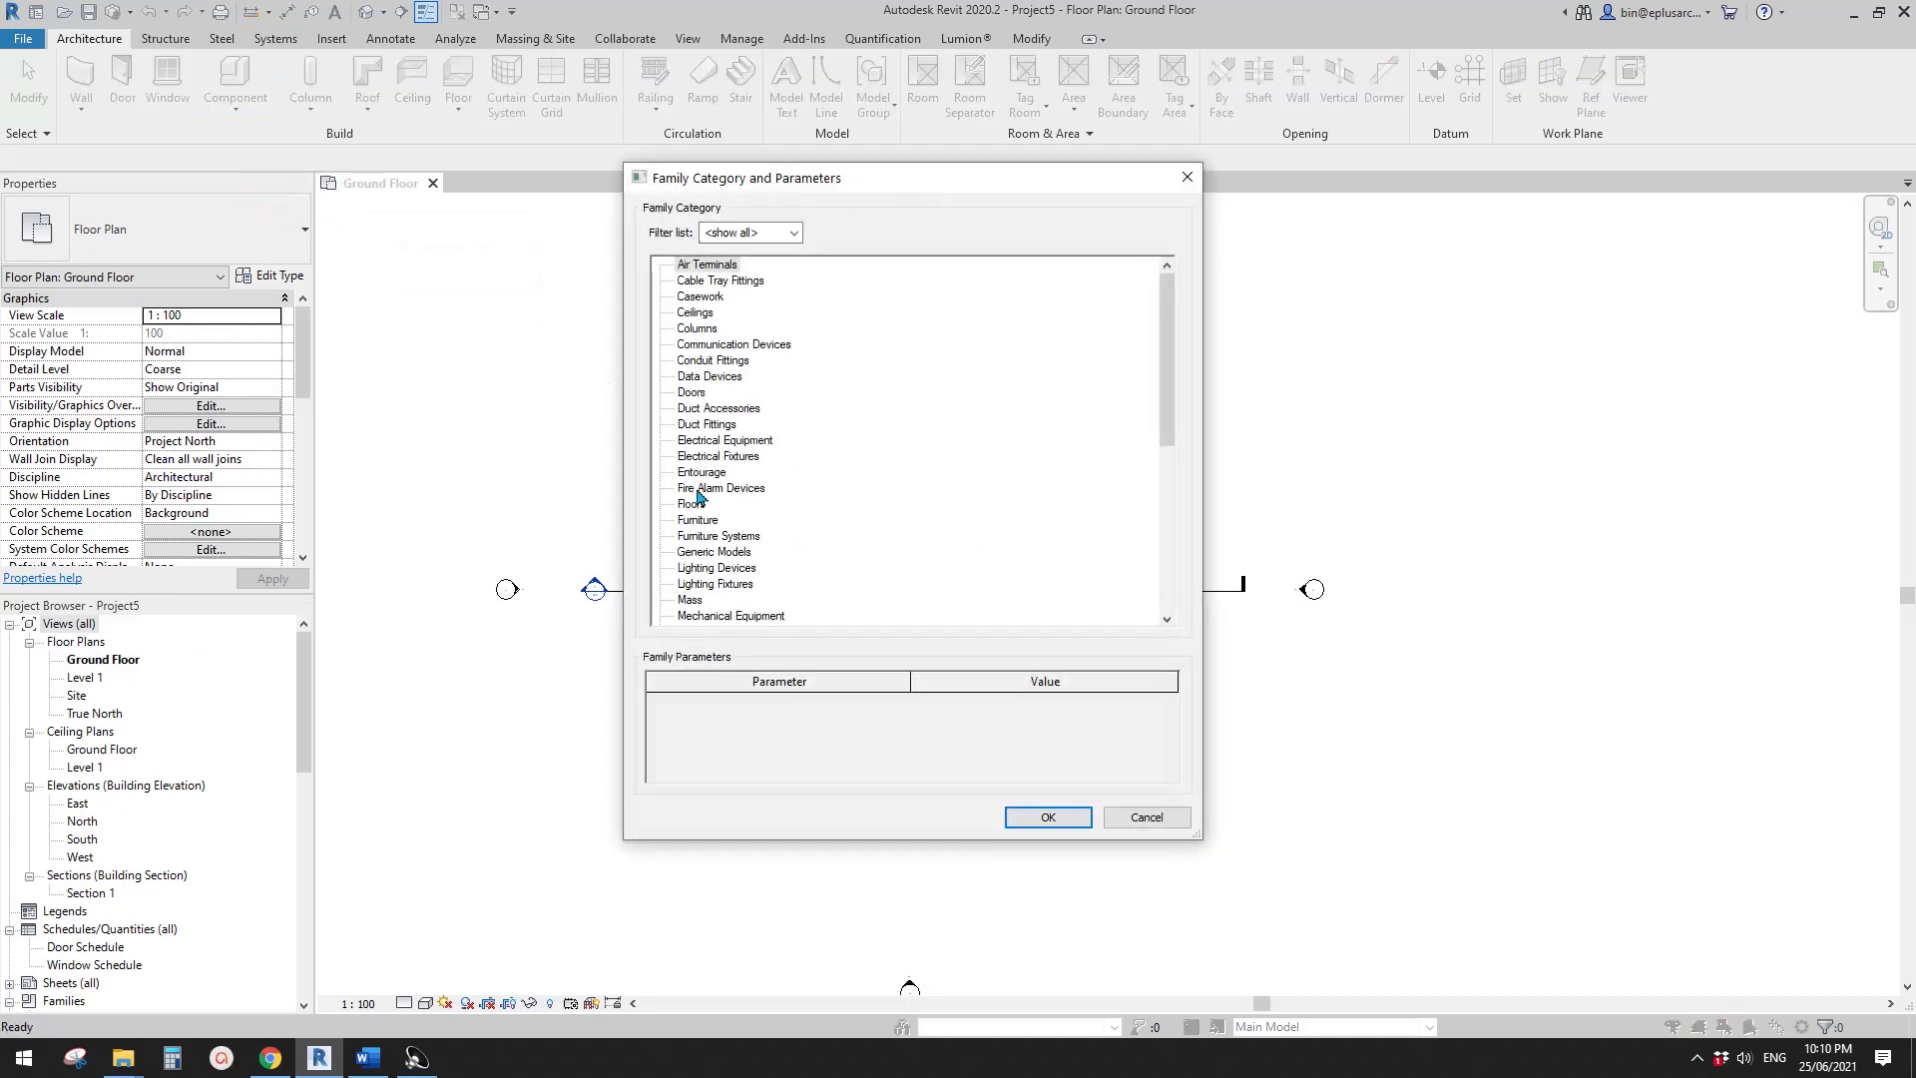
click(707, 553)
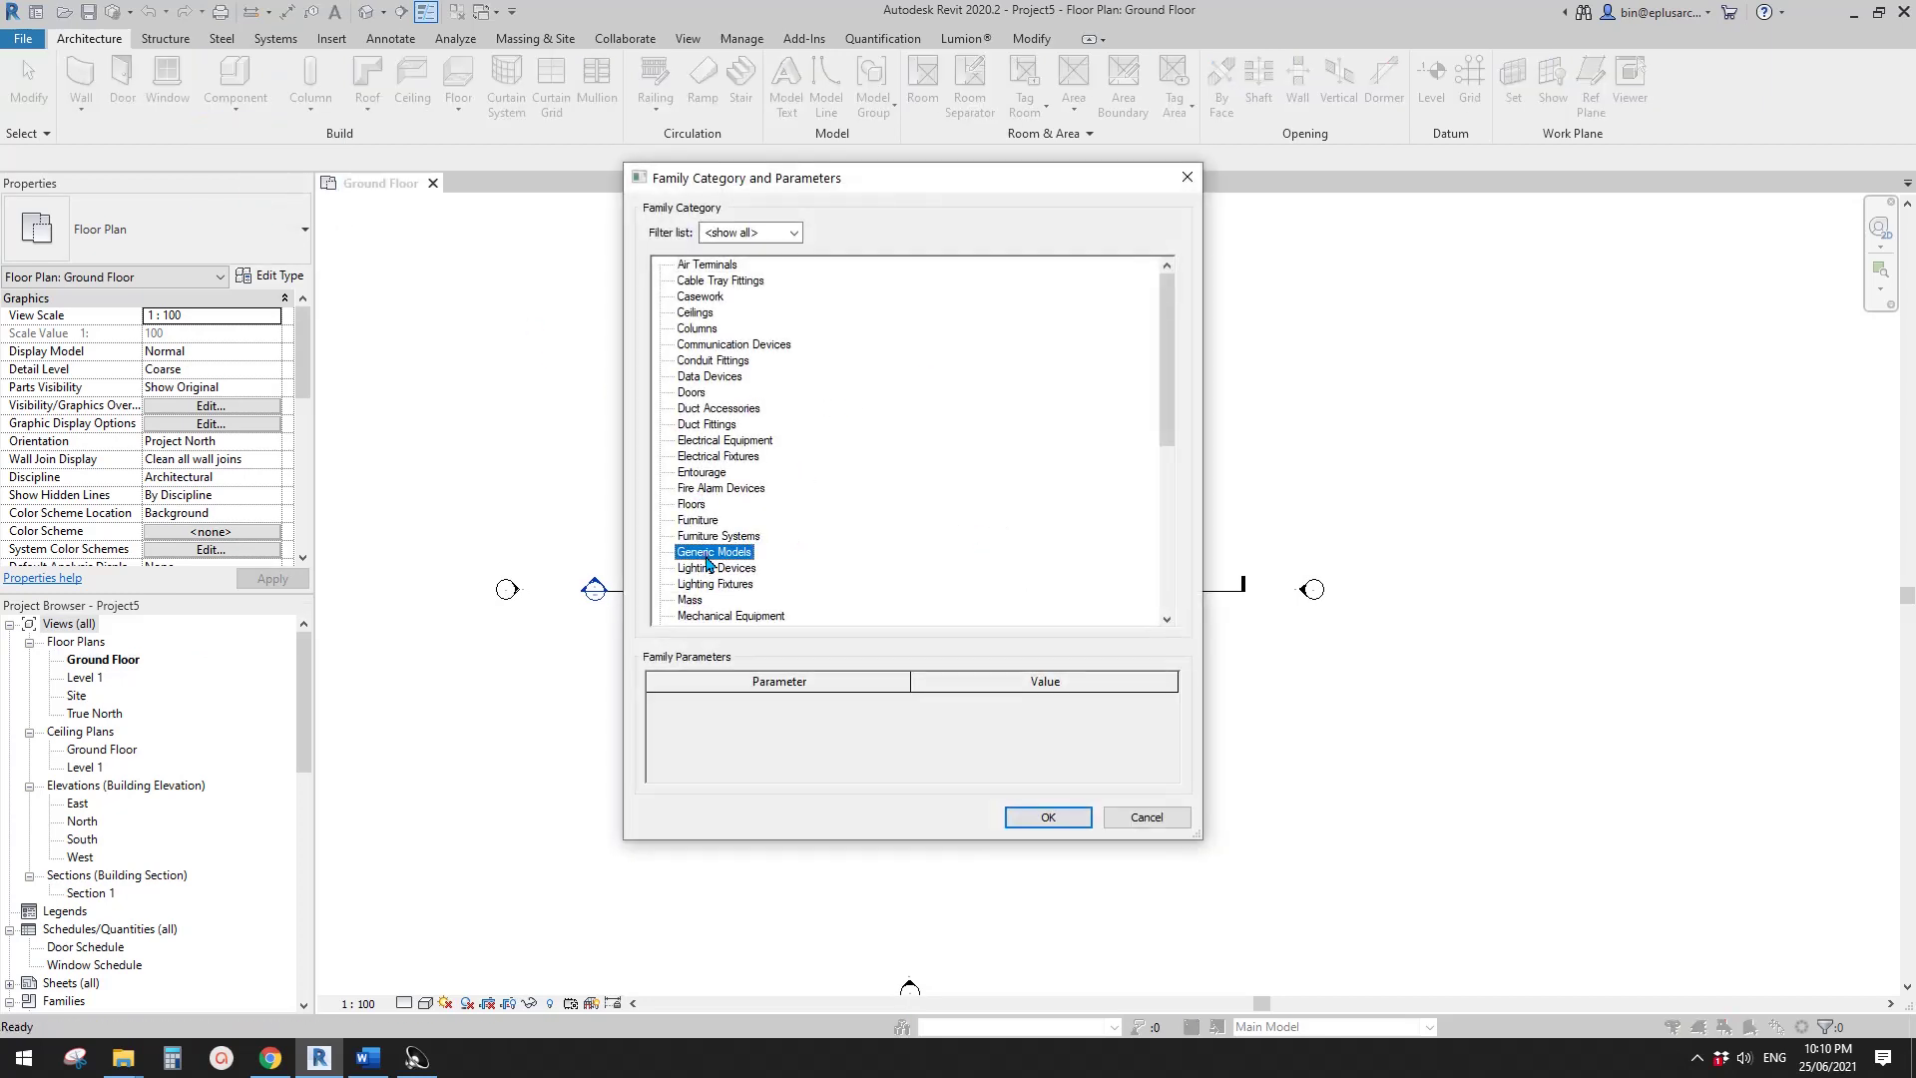
click(1050, 817)
click(901, 560)
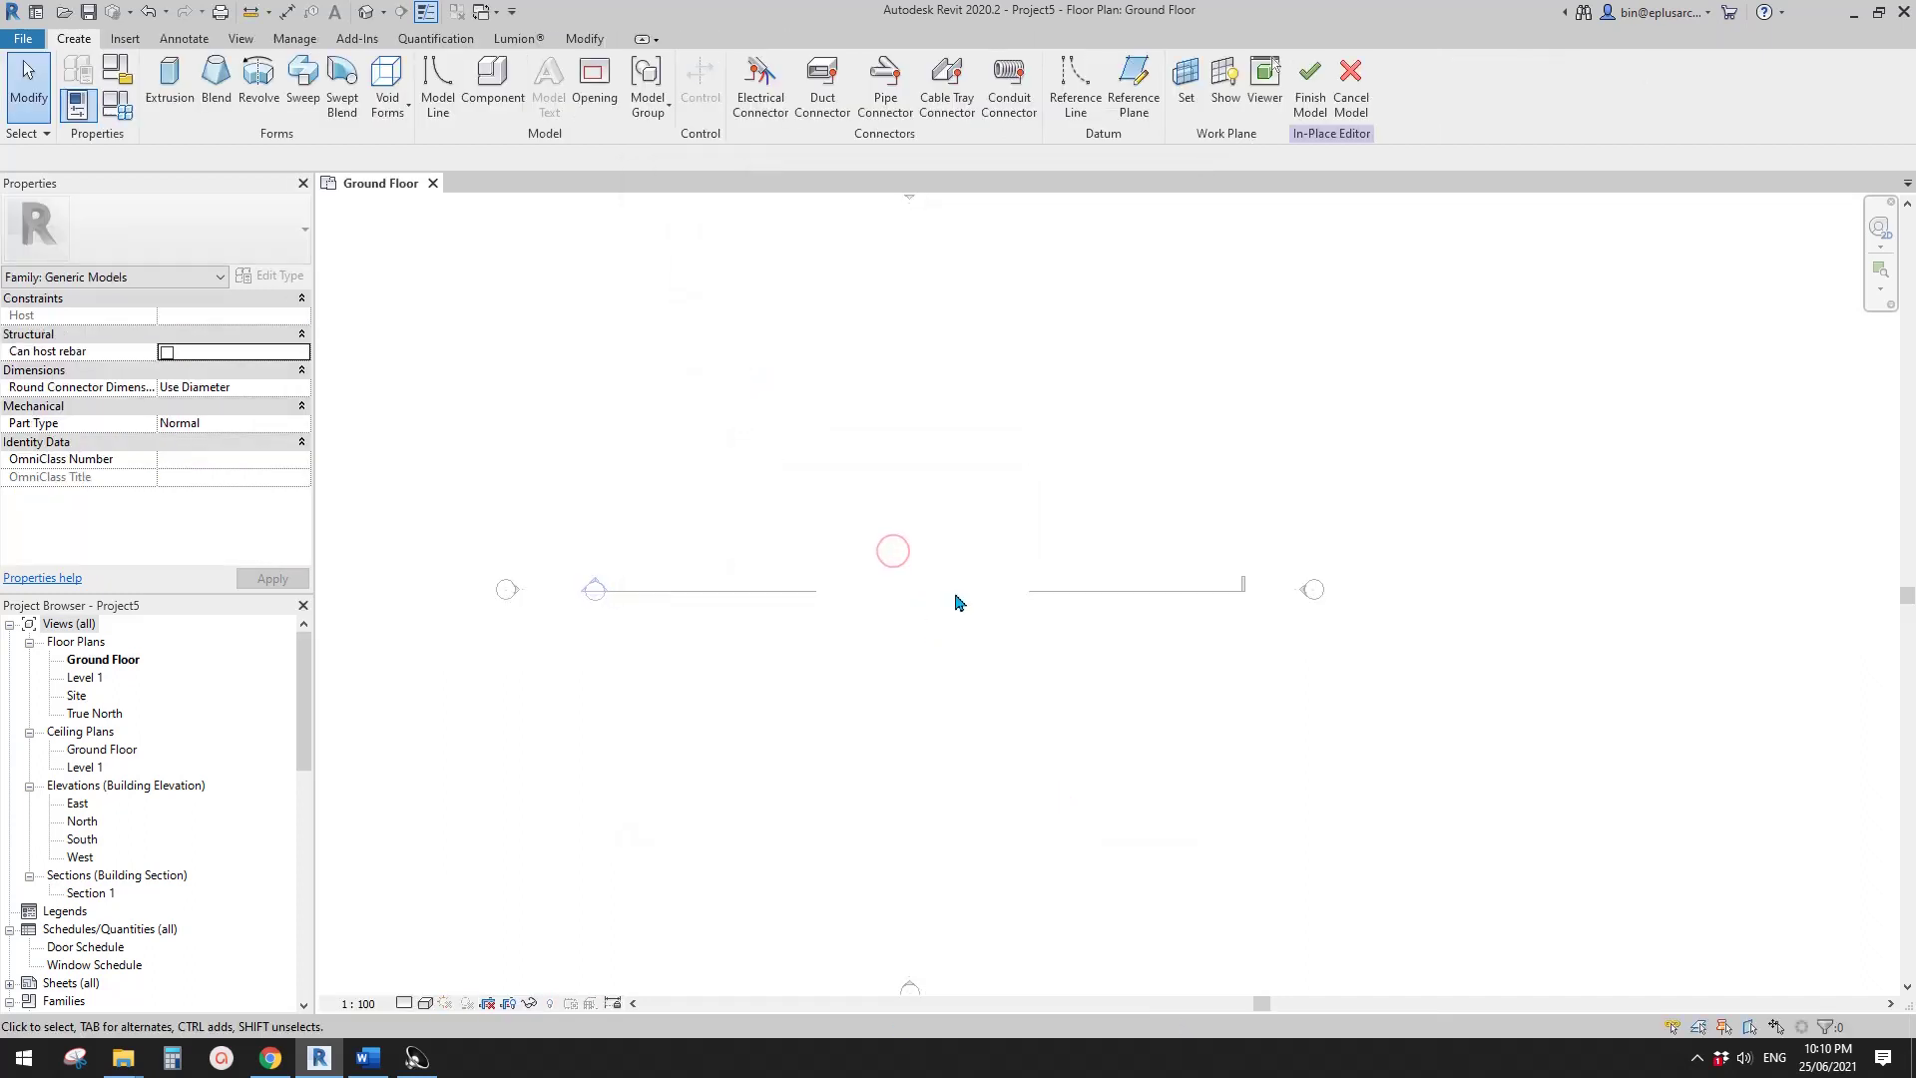
- Start an Extrusion and review the available work planes, cancelling without choosing another one
click(197, 88)
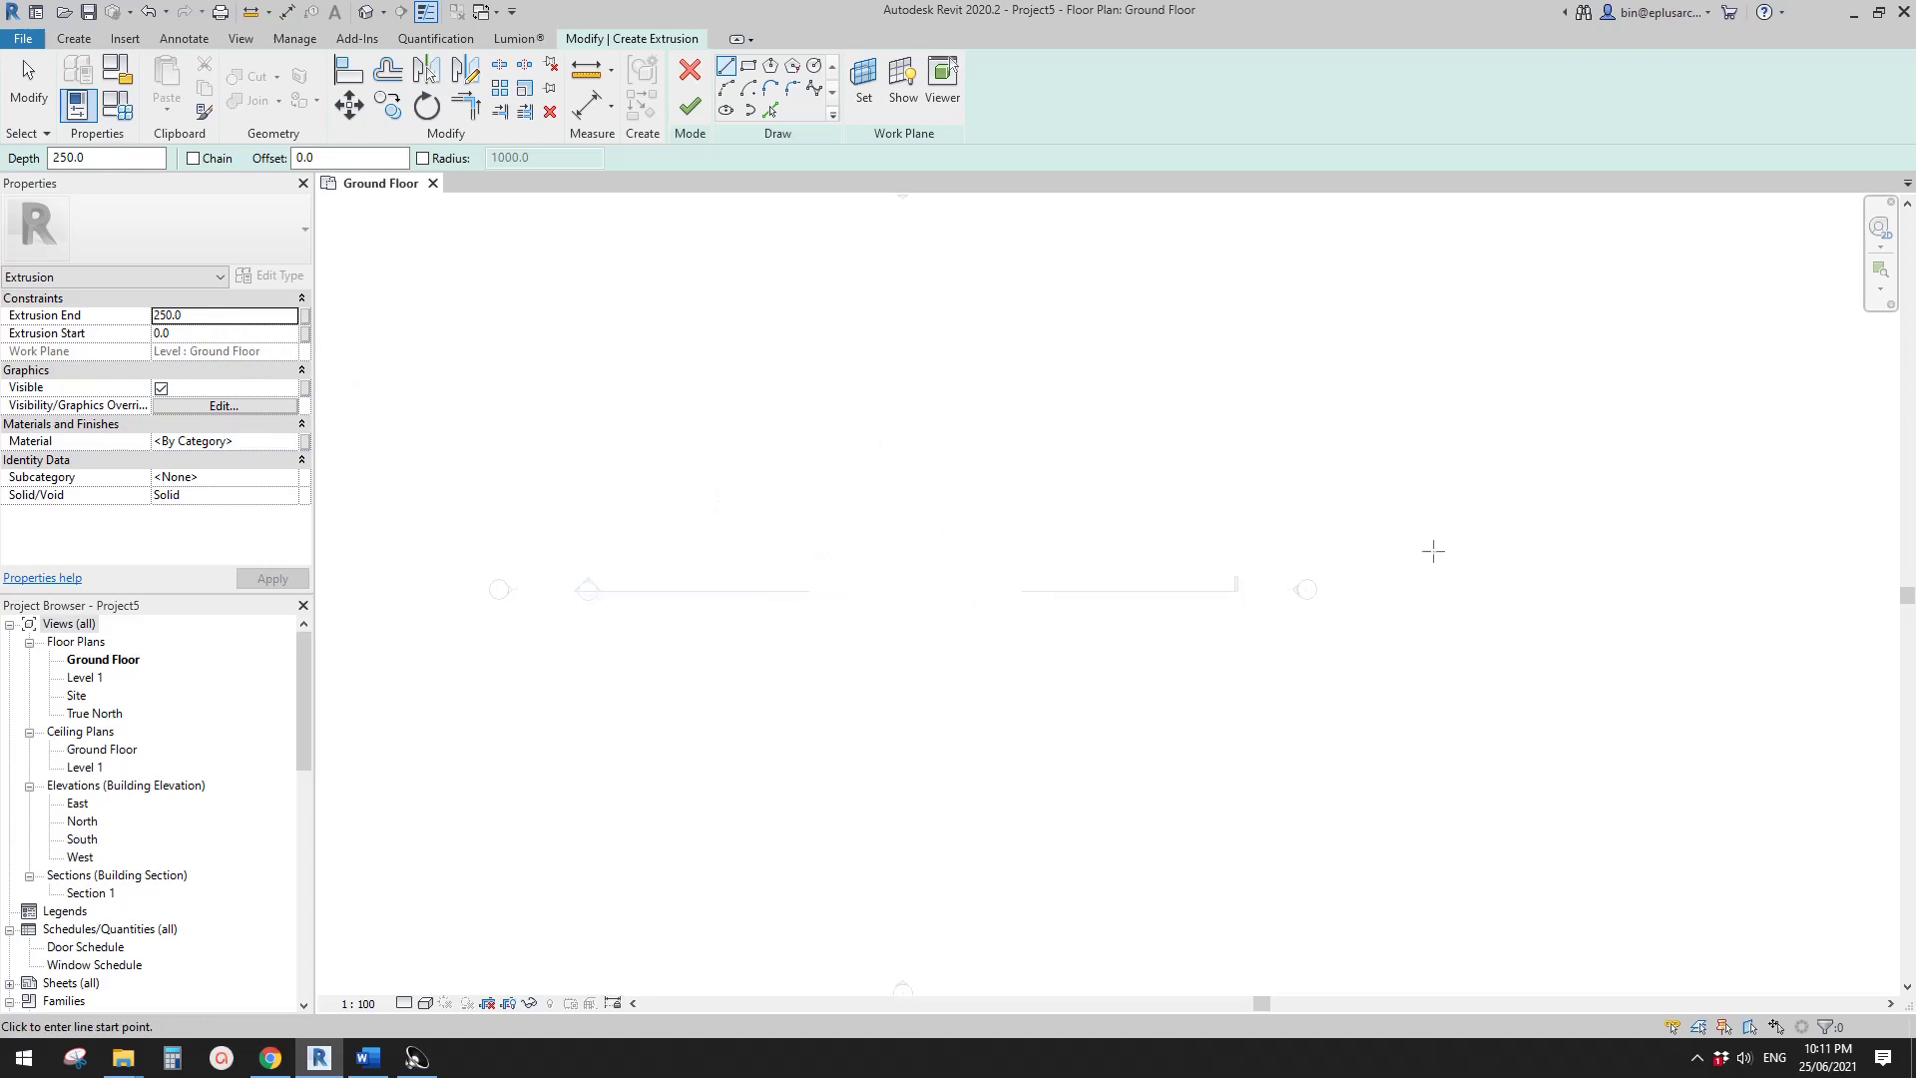
click(862, 106)
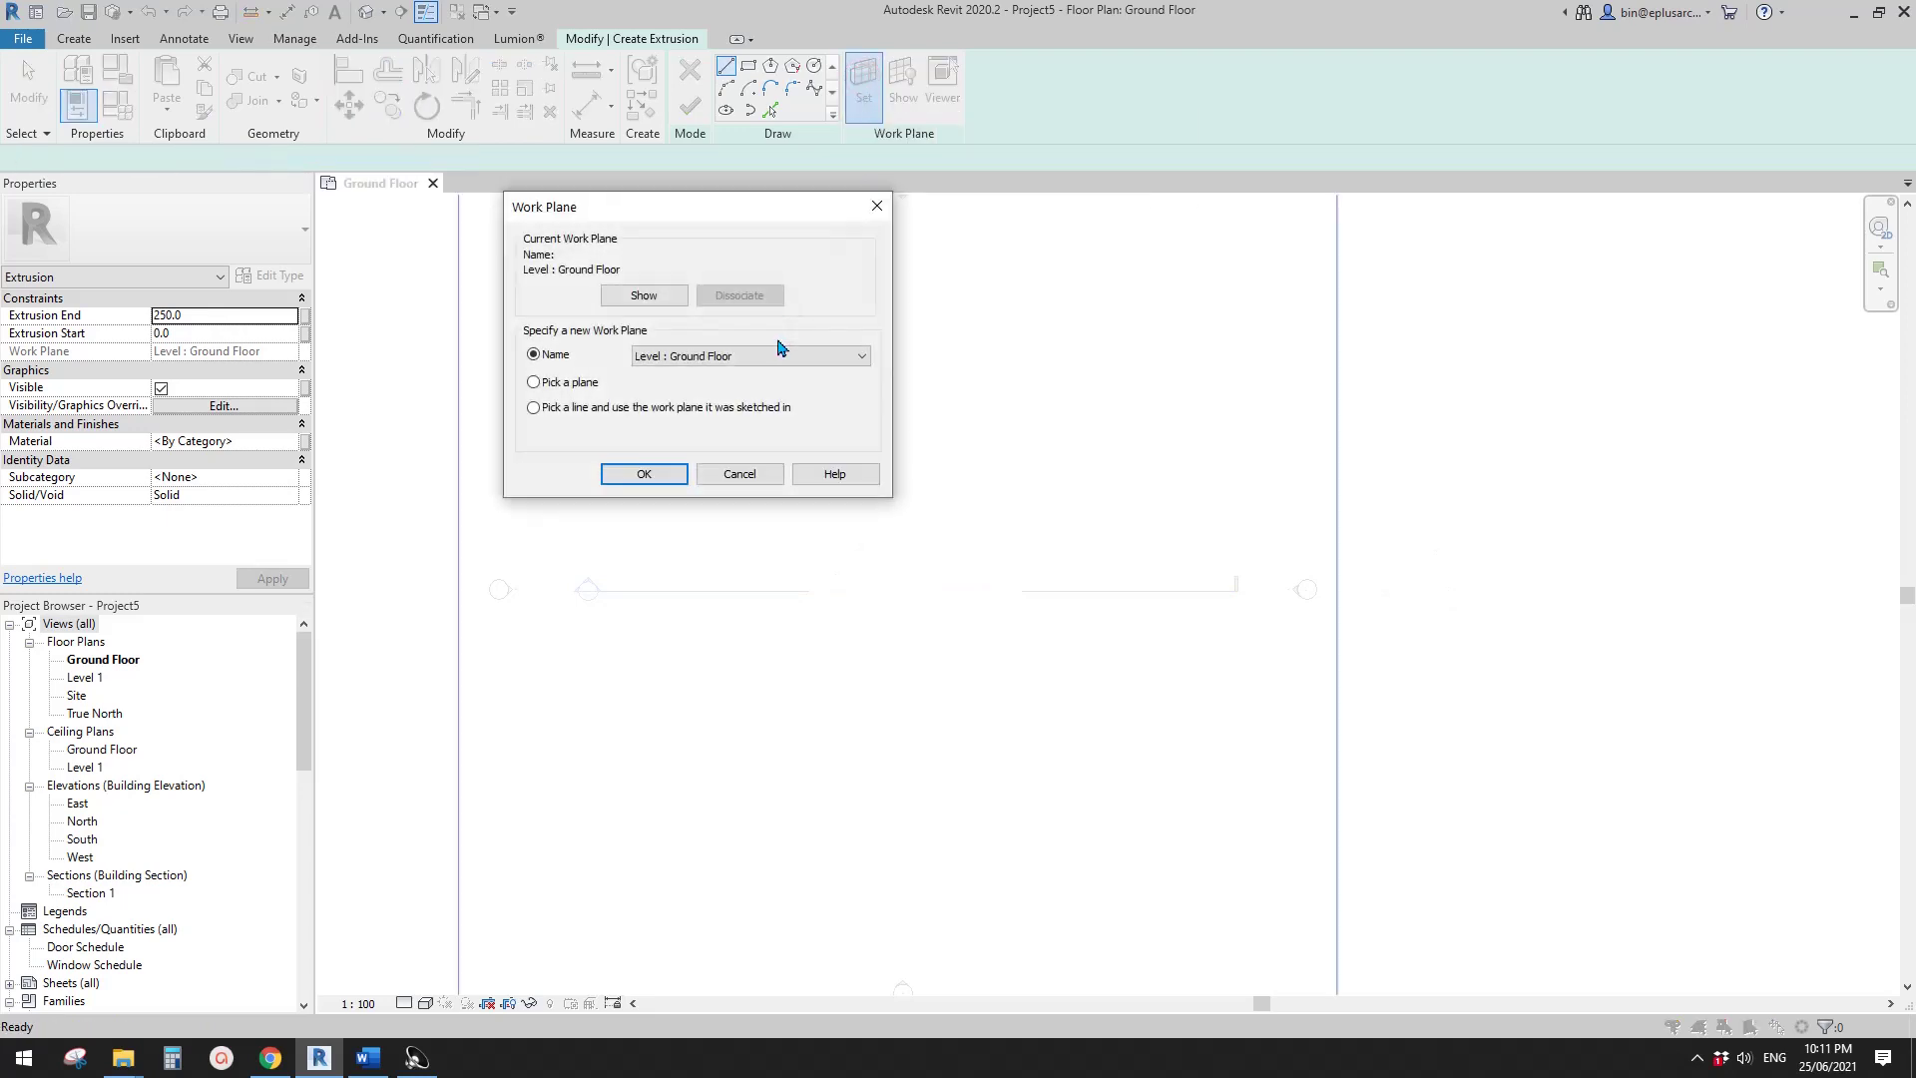
click(780, 355)
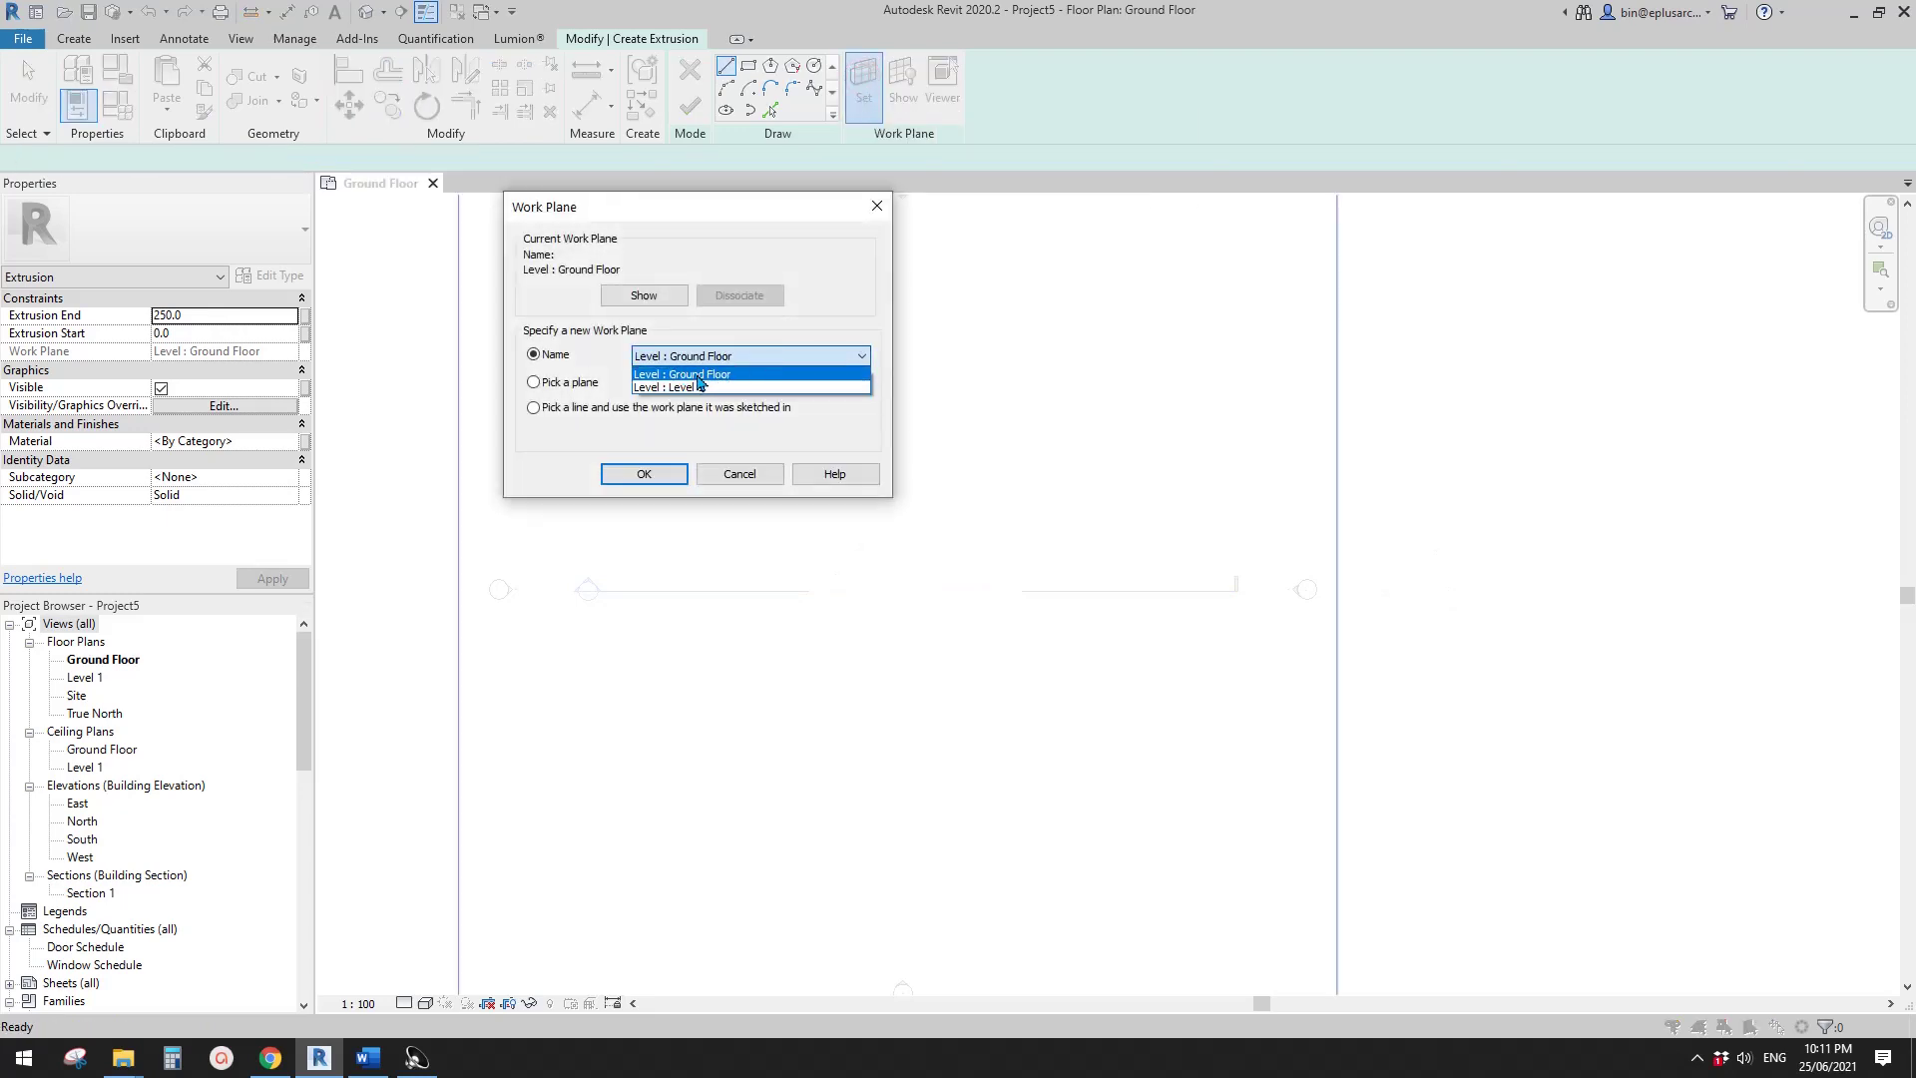
click(755, 479)
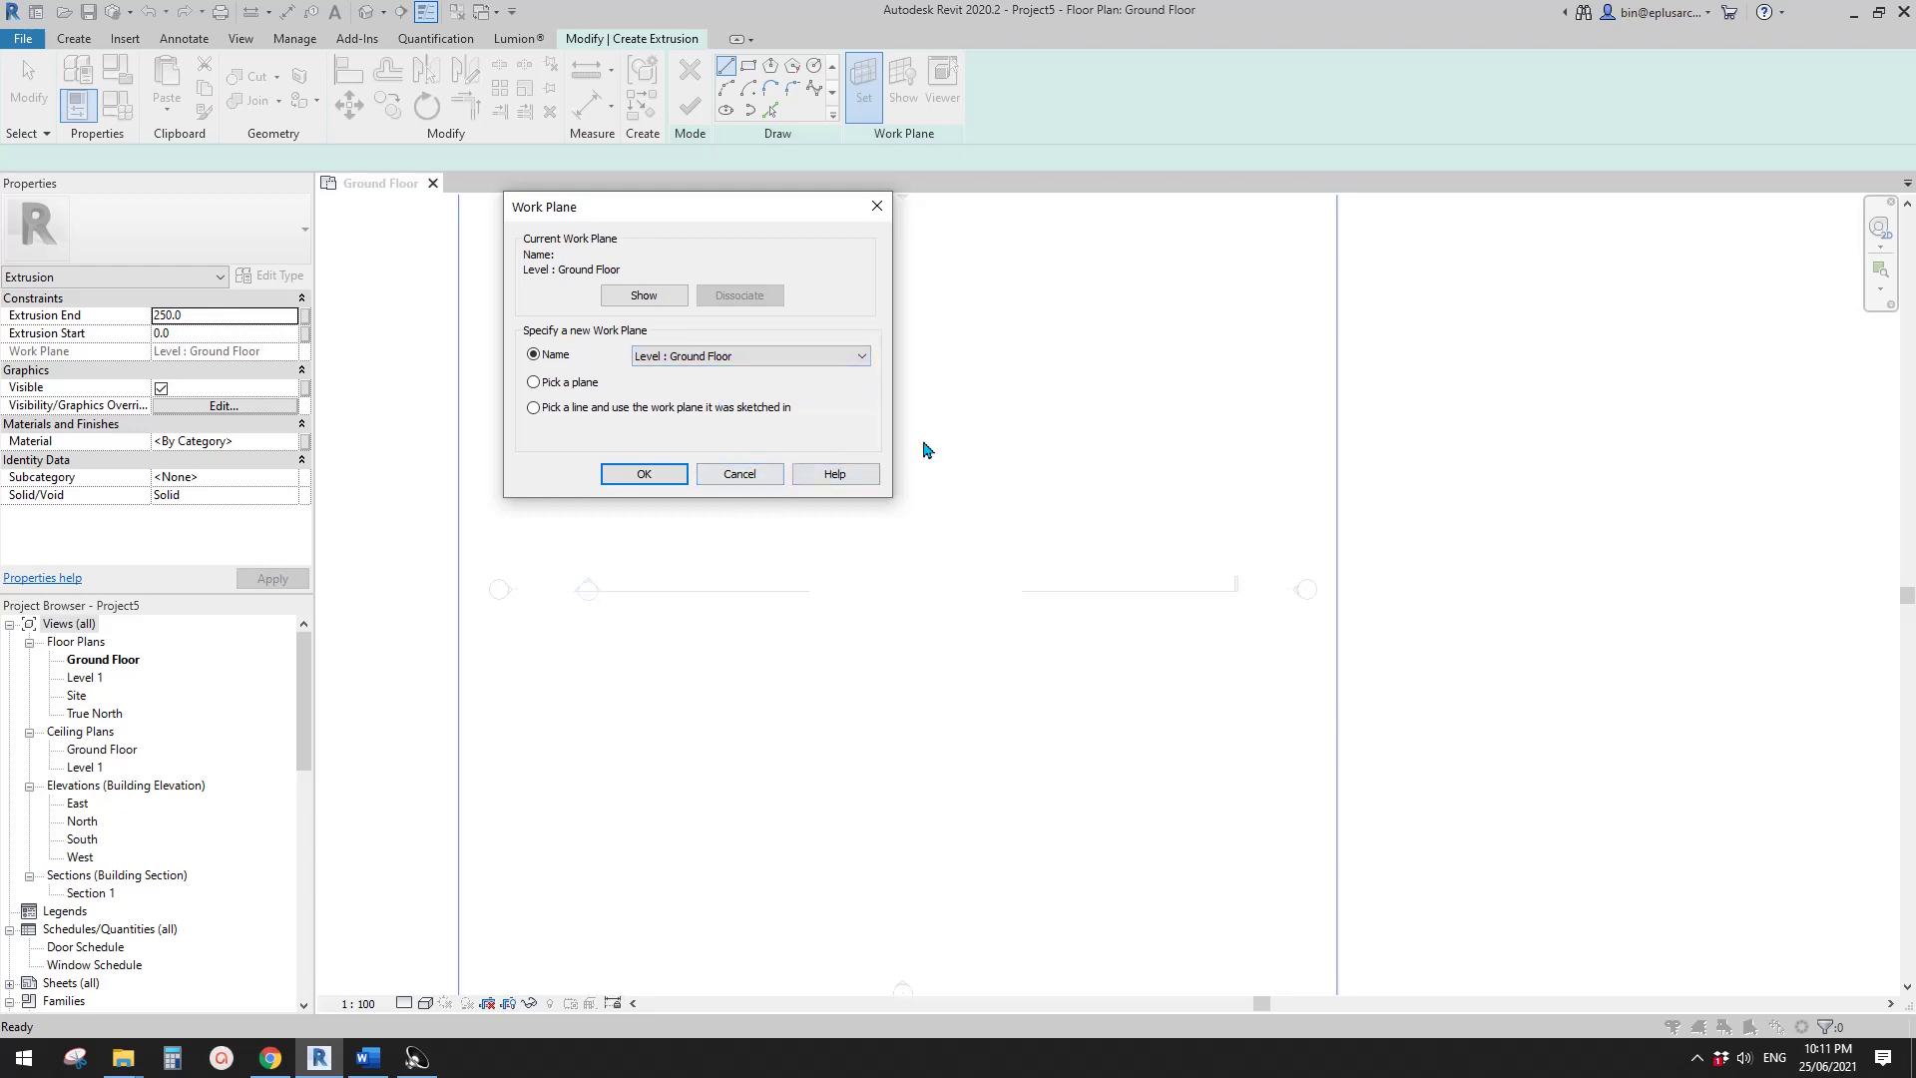
click(744, 475)
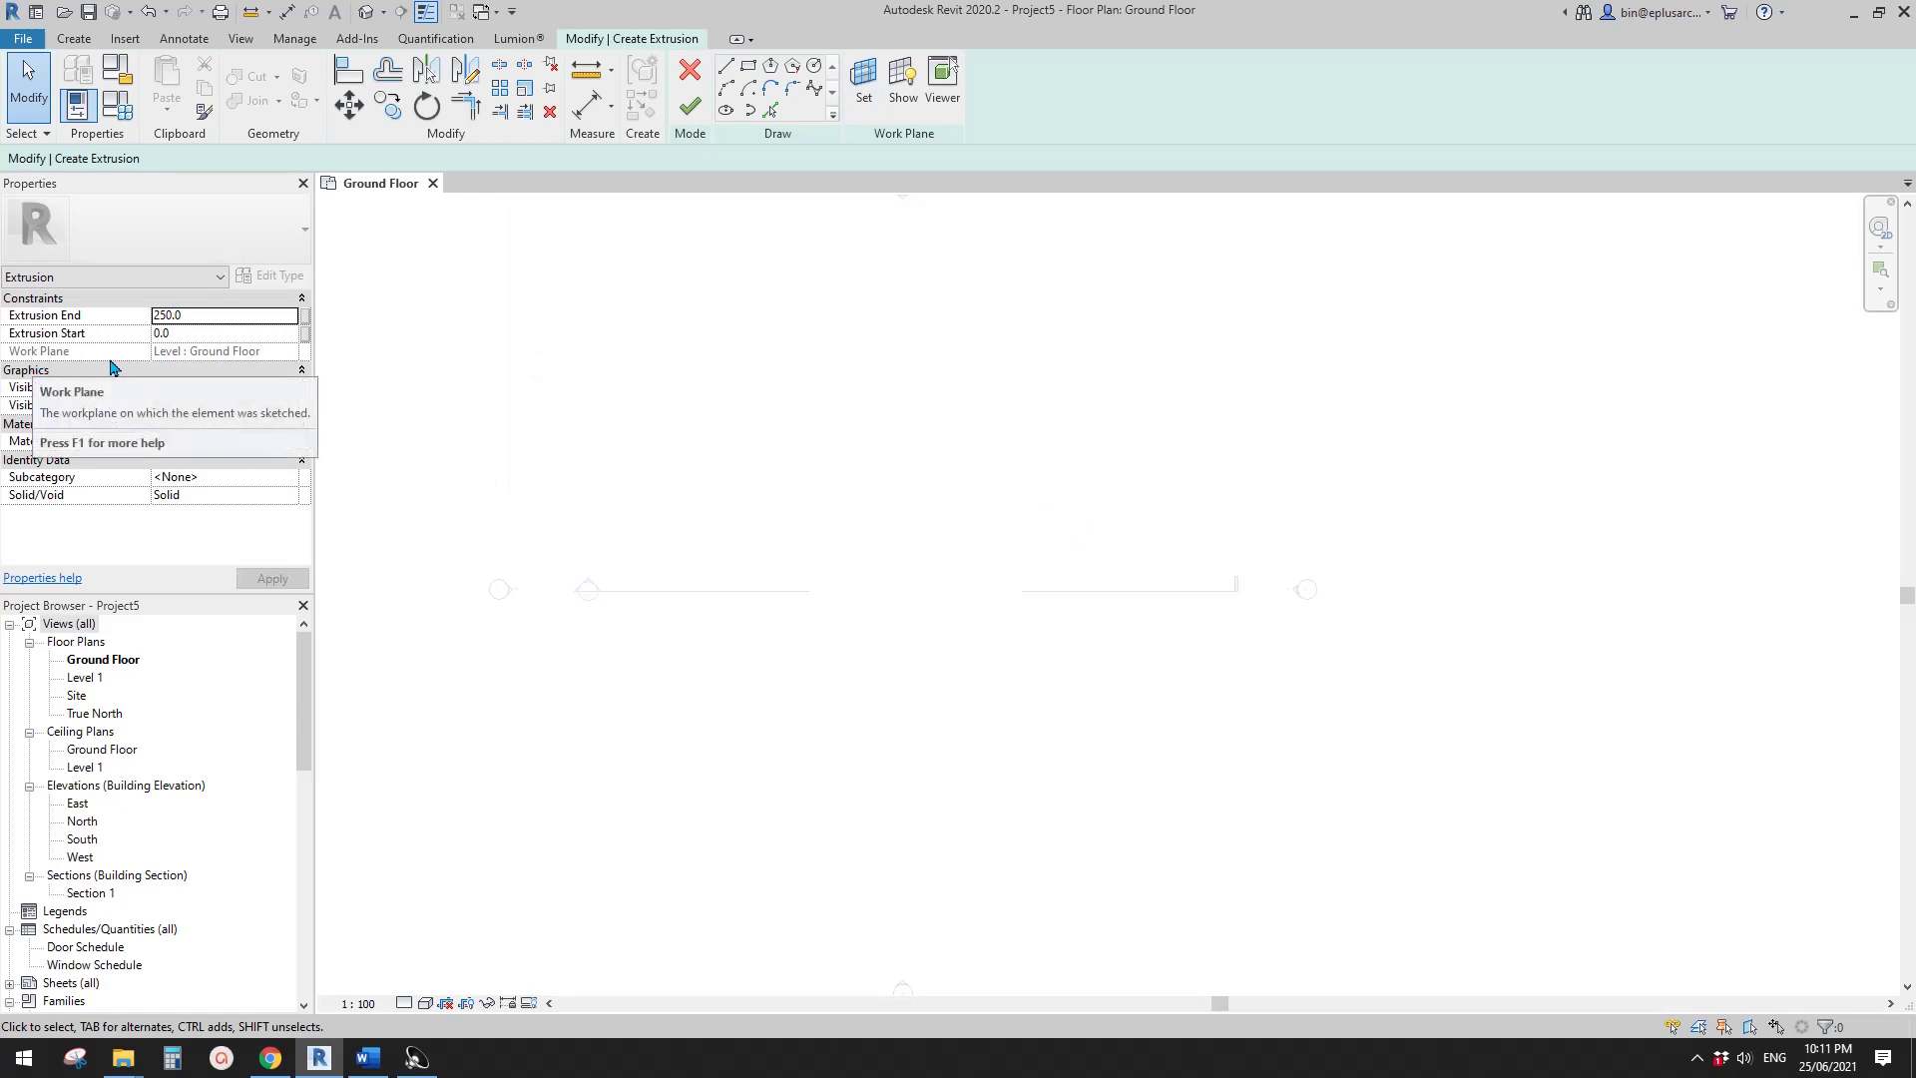
- Sketch a rectangle about 3200 by 3100 mm near the middle of the Ground Floor plan and extrude it 2000 mm
middle_drag(944, 510, 965, 524)
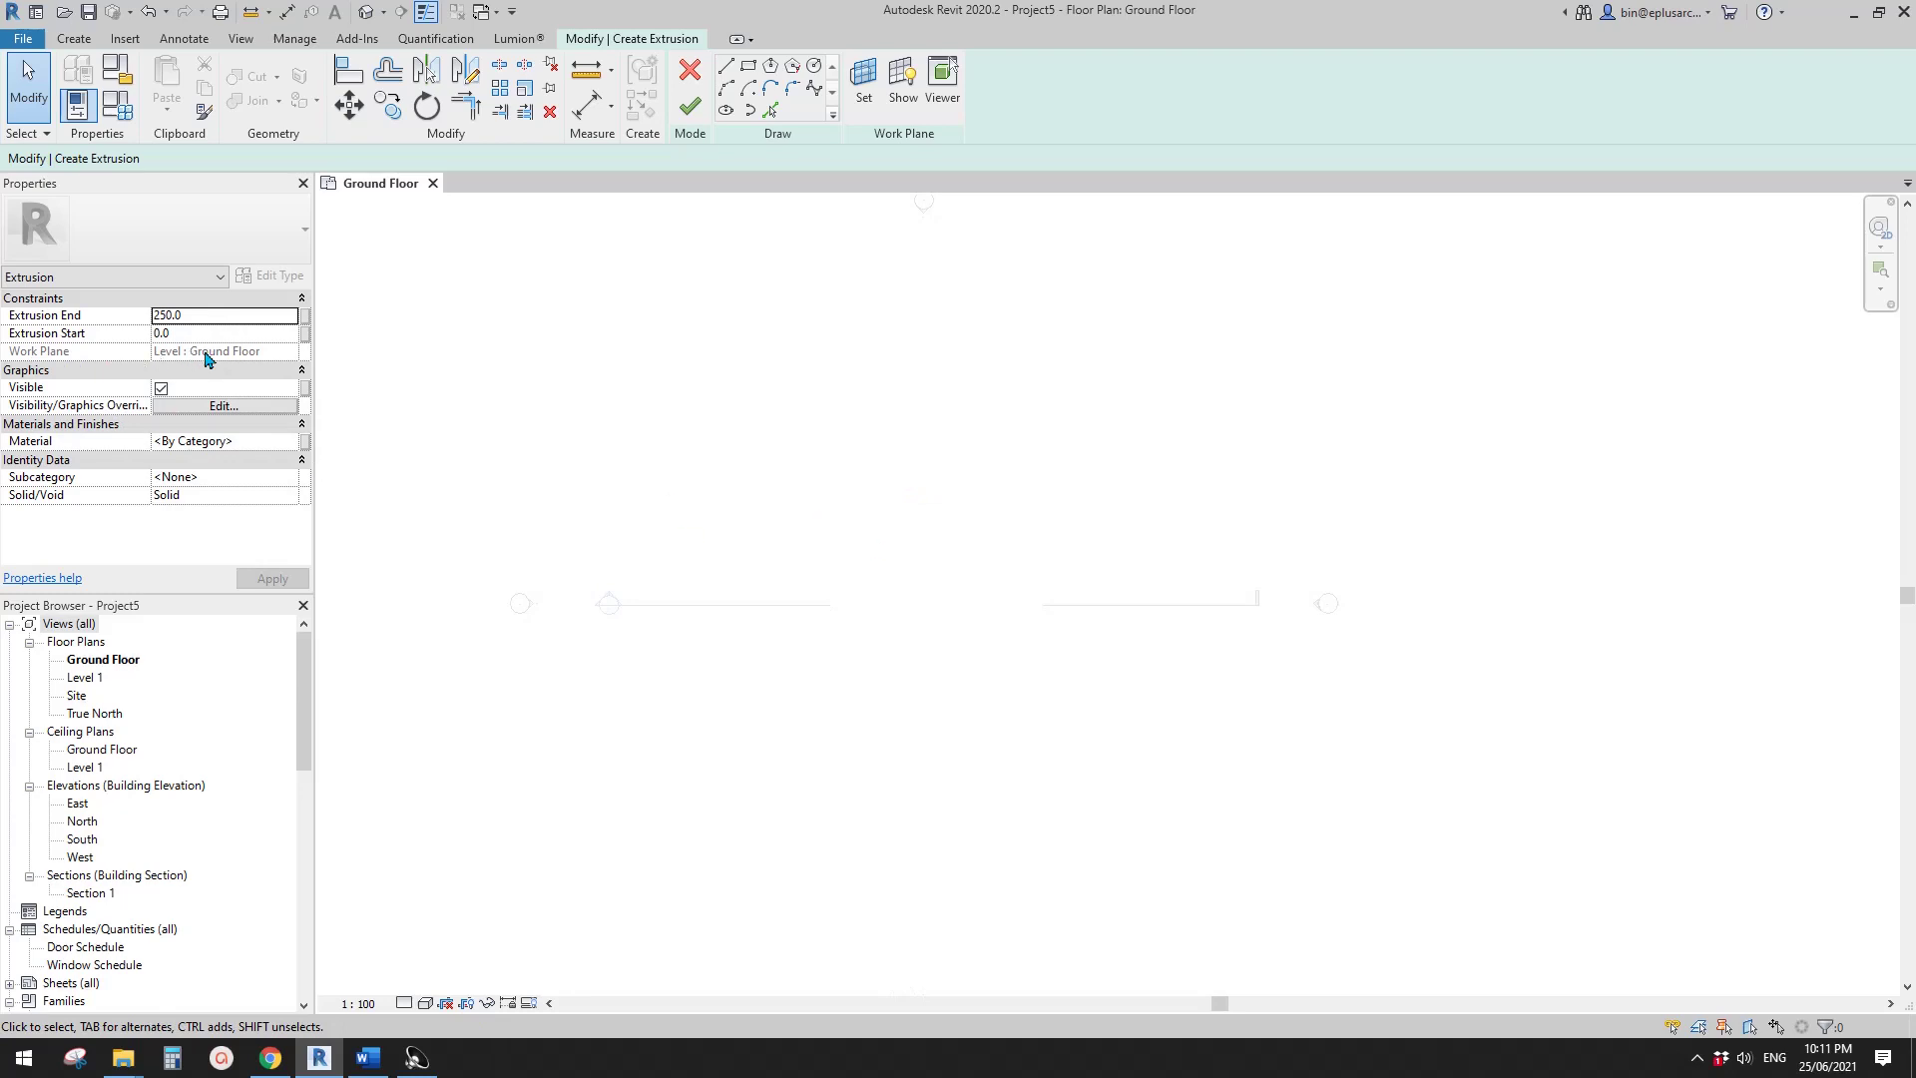
click(750, 75)
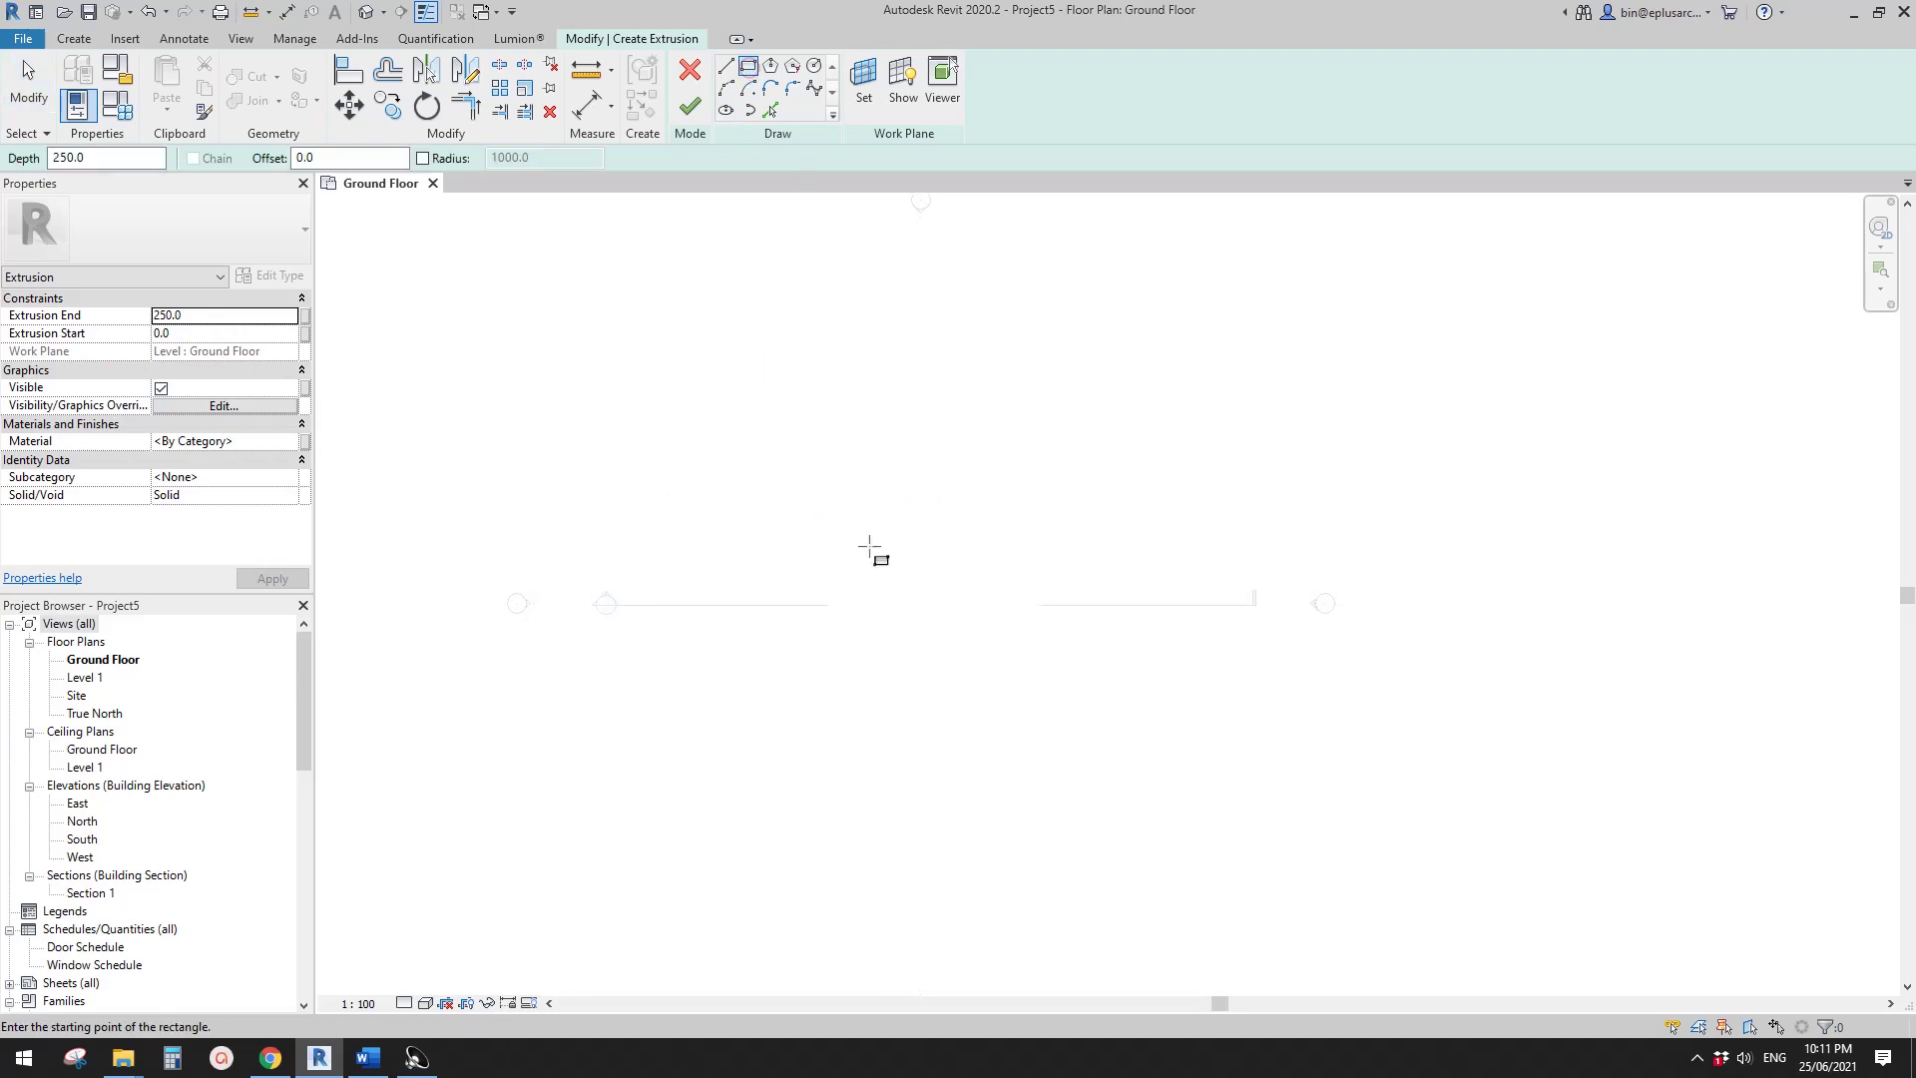
click(869, 546)
click(918, 596)
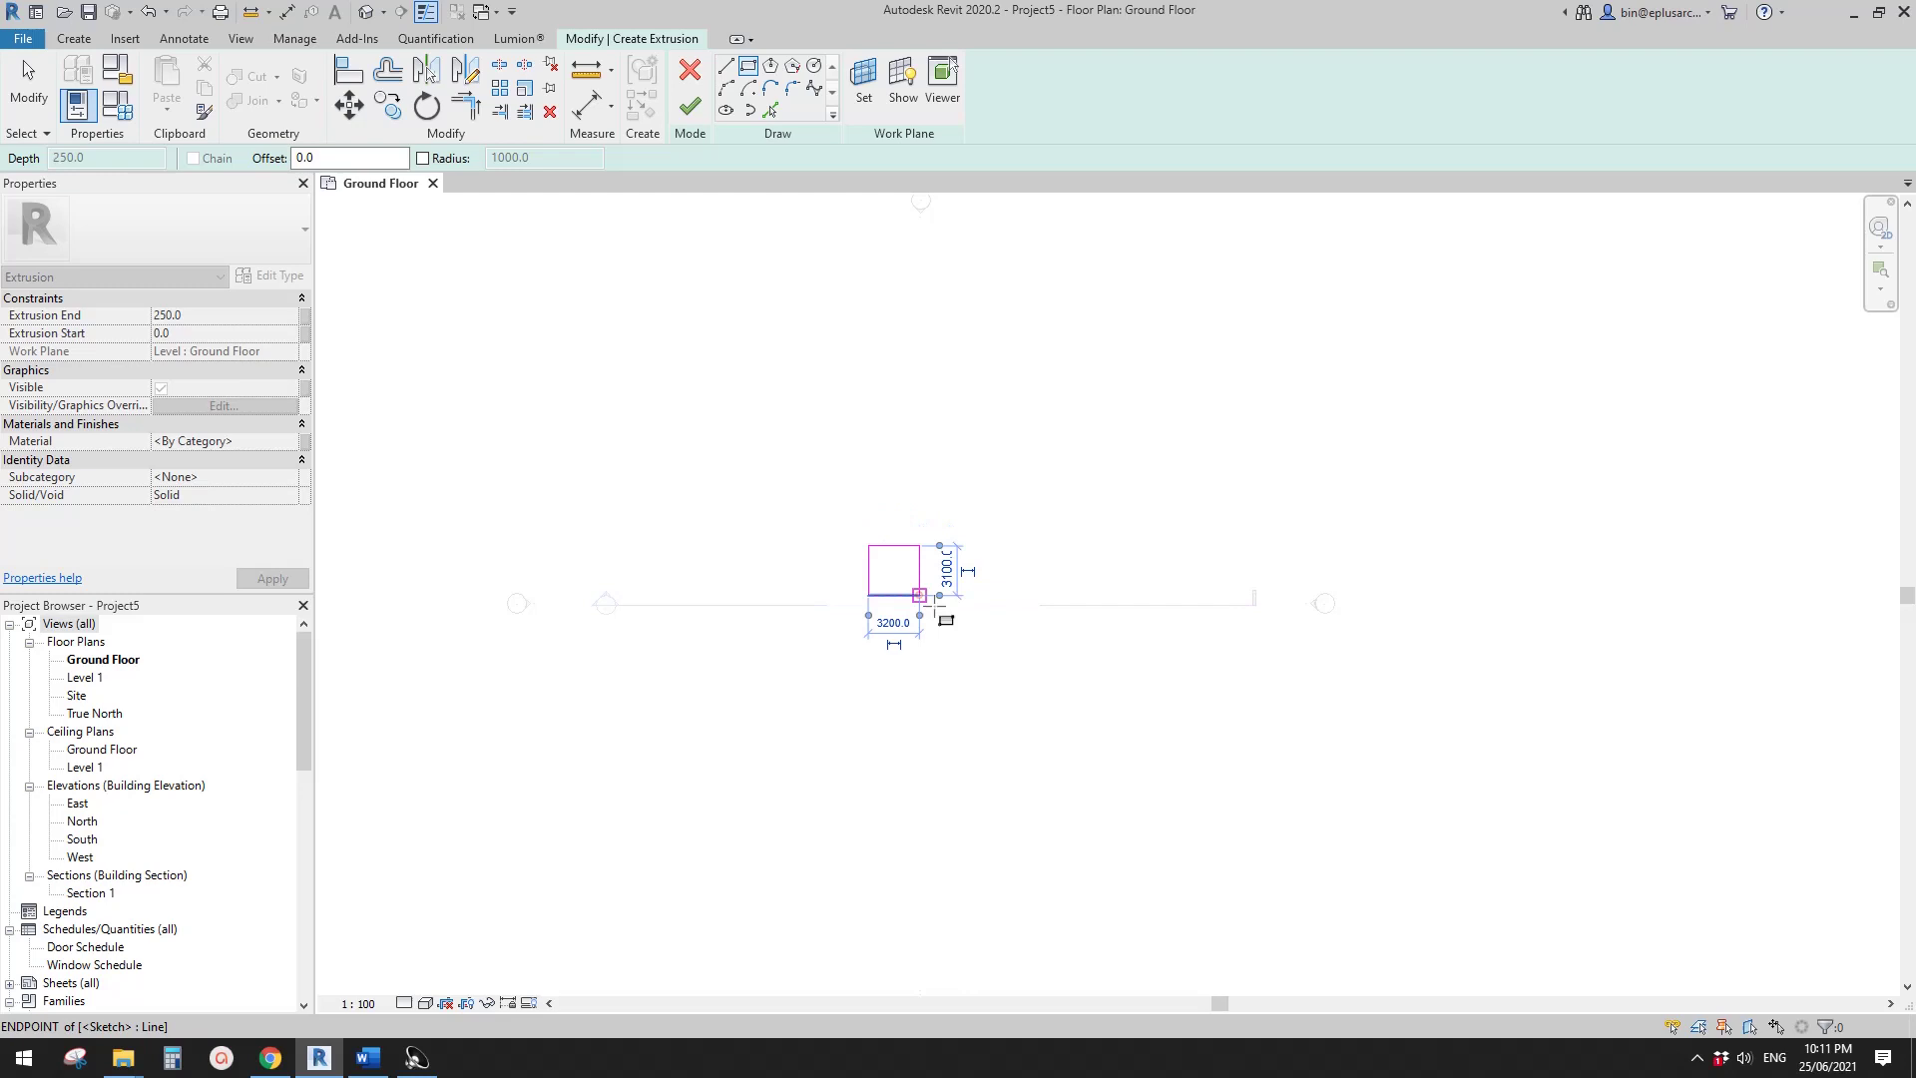
scroll(836, 478, up, 1)
click(125, 156)
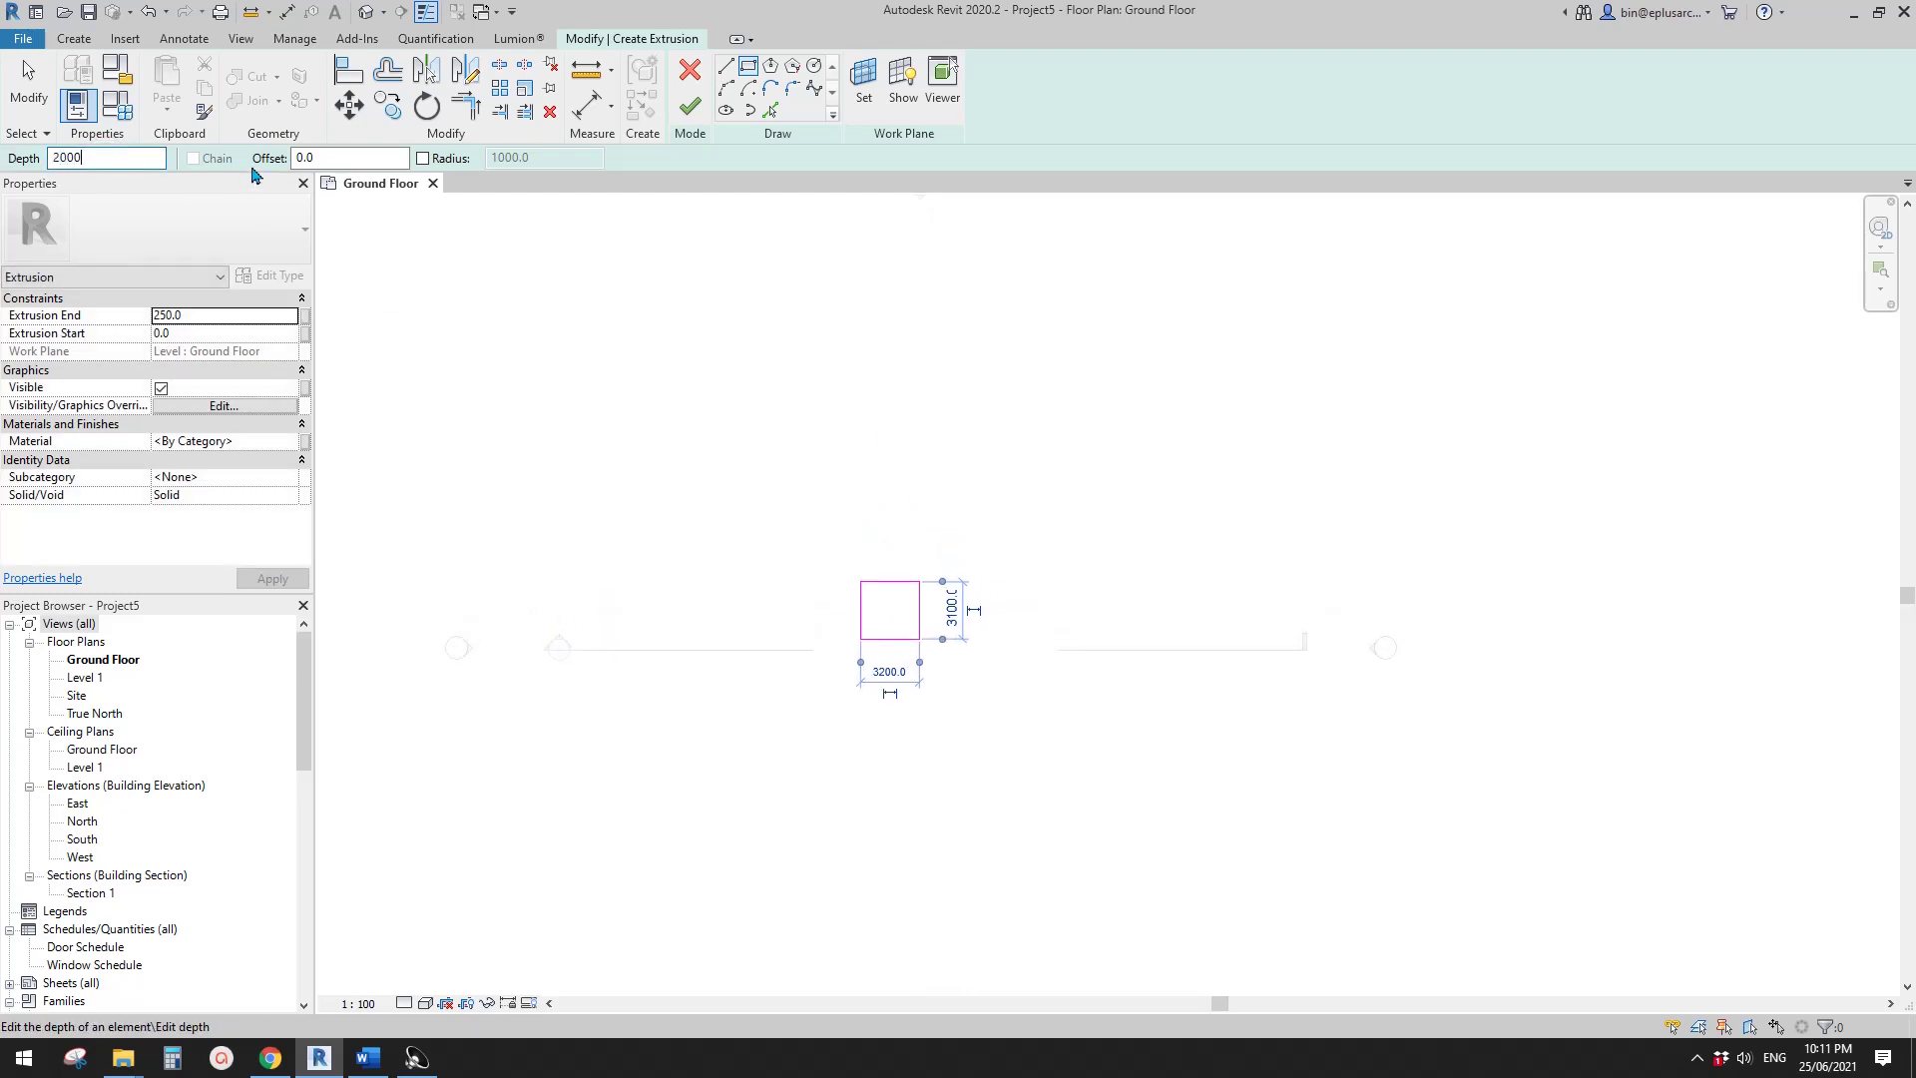
text(2000)
click(689, 107)
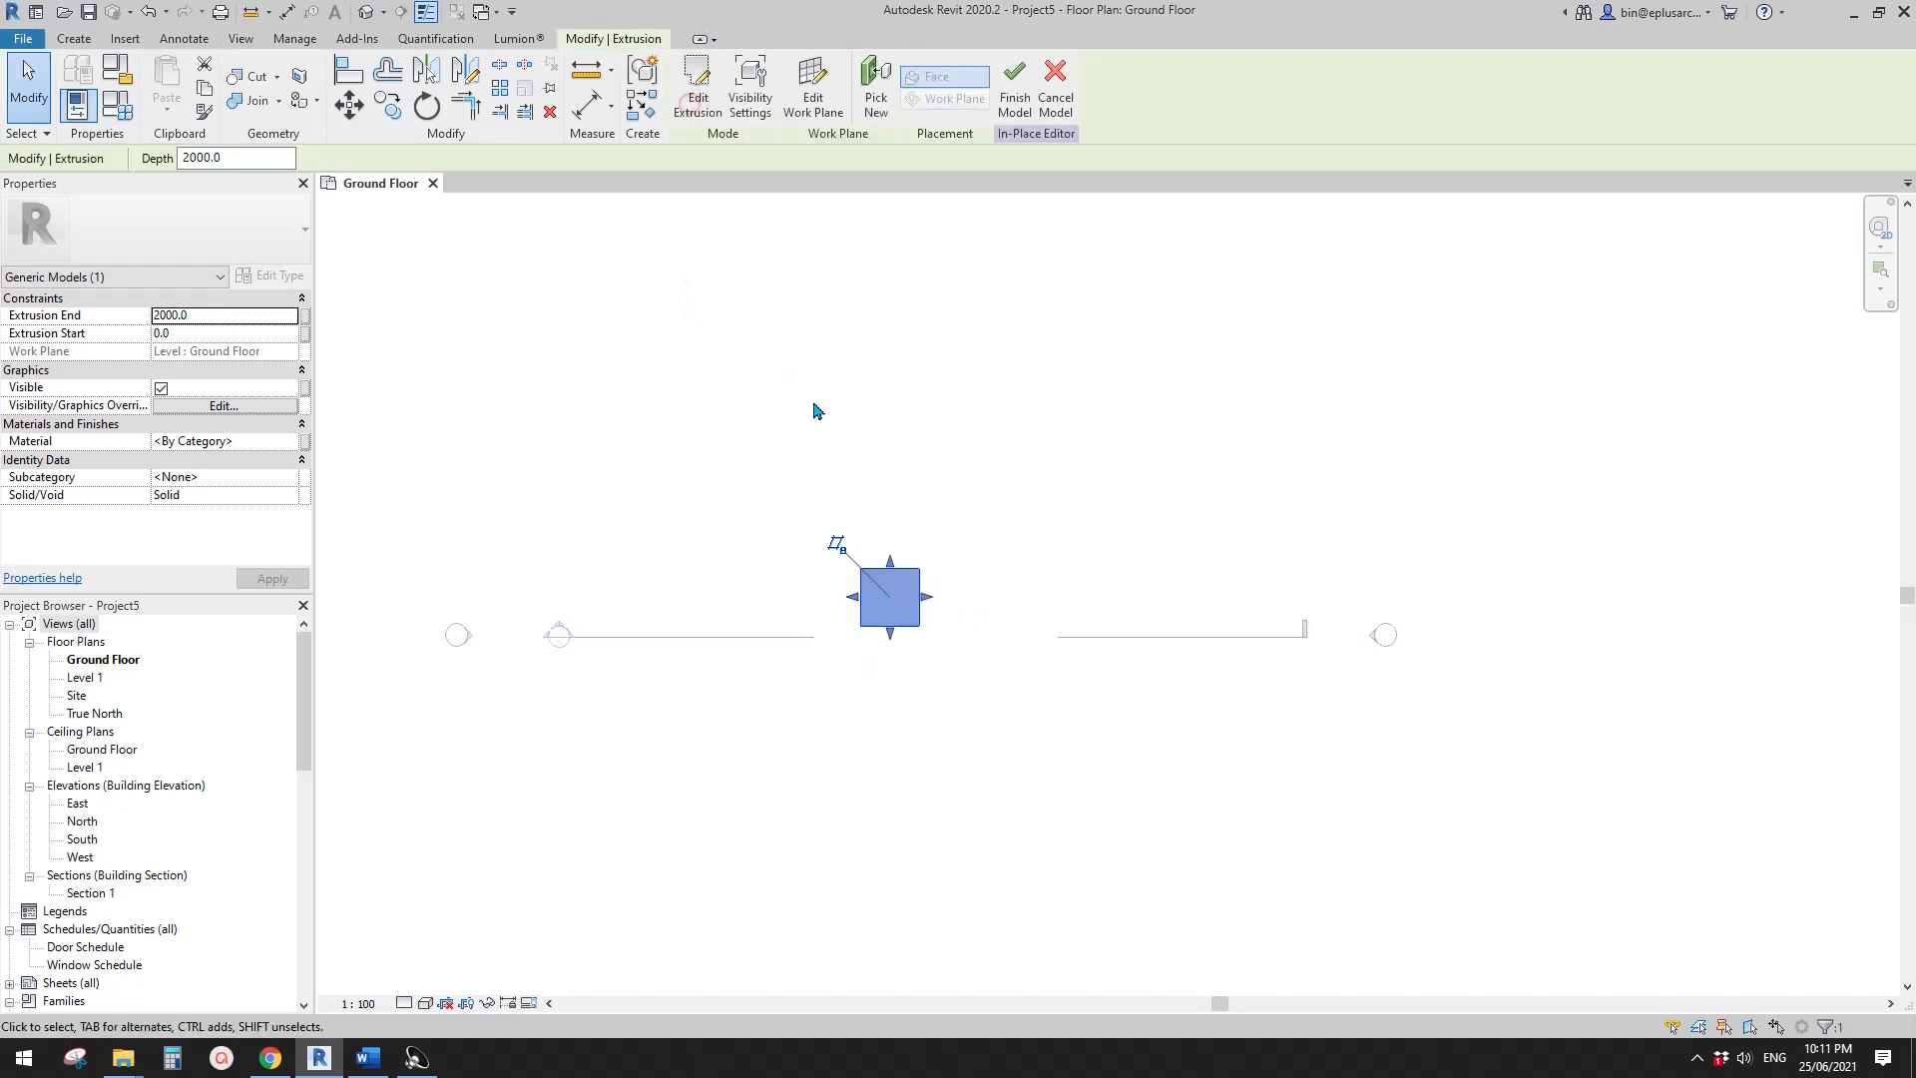
- View the extruded box in the default 3D view and finish the in-place model
click(367, 13)
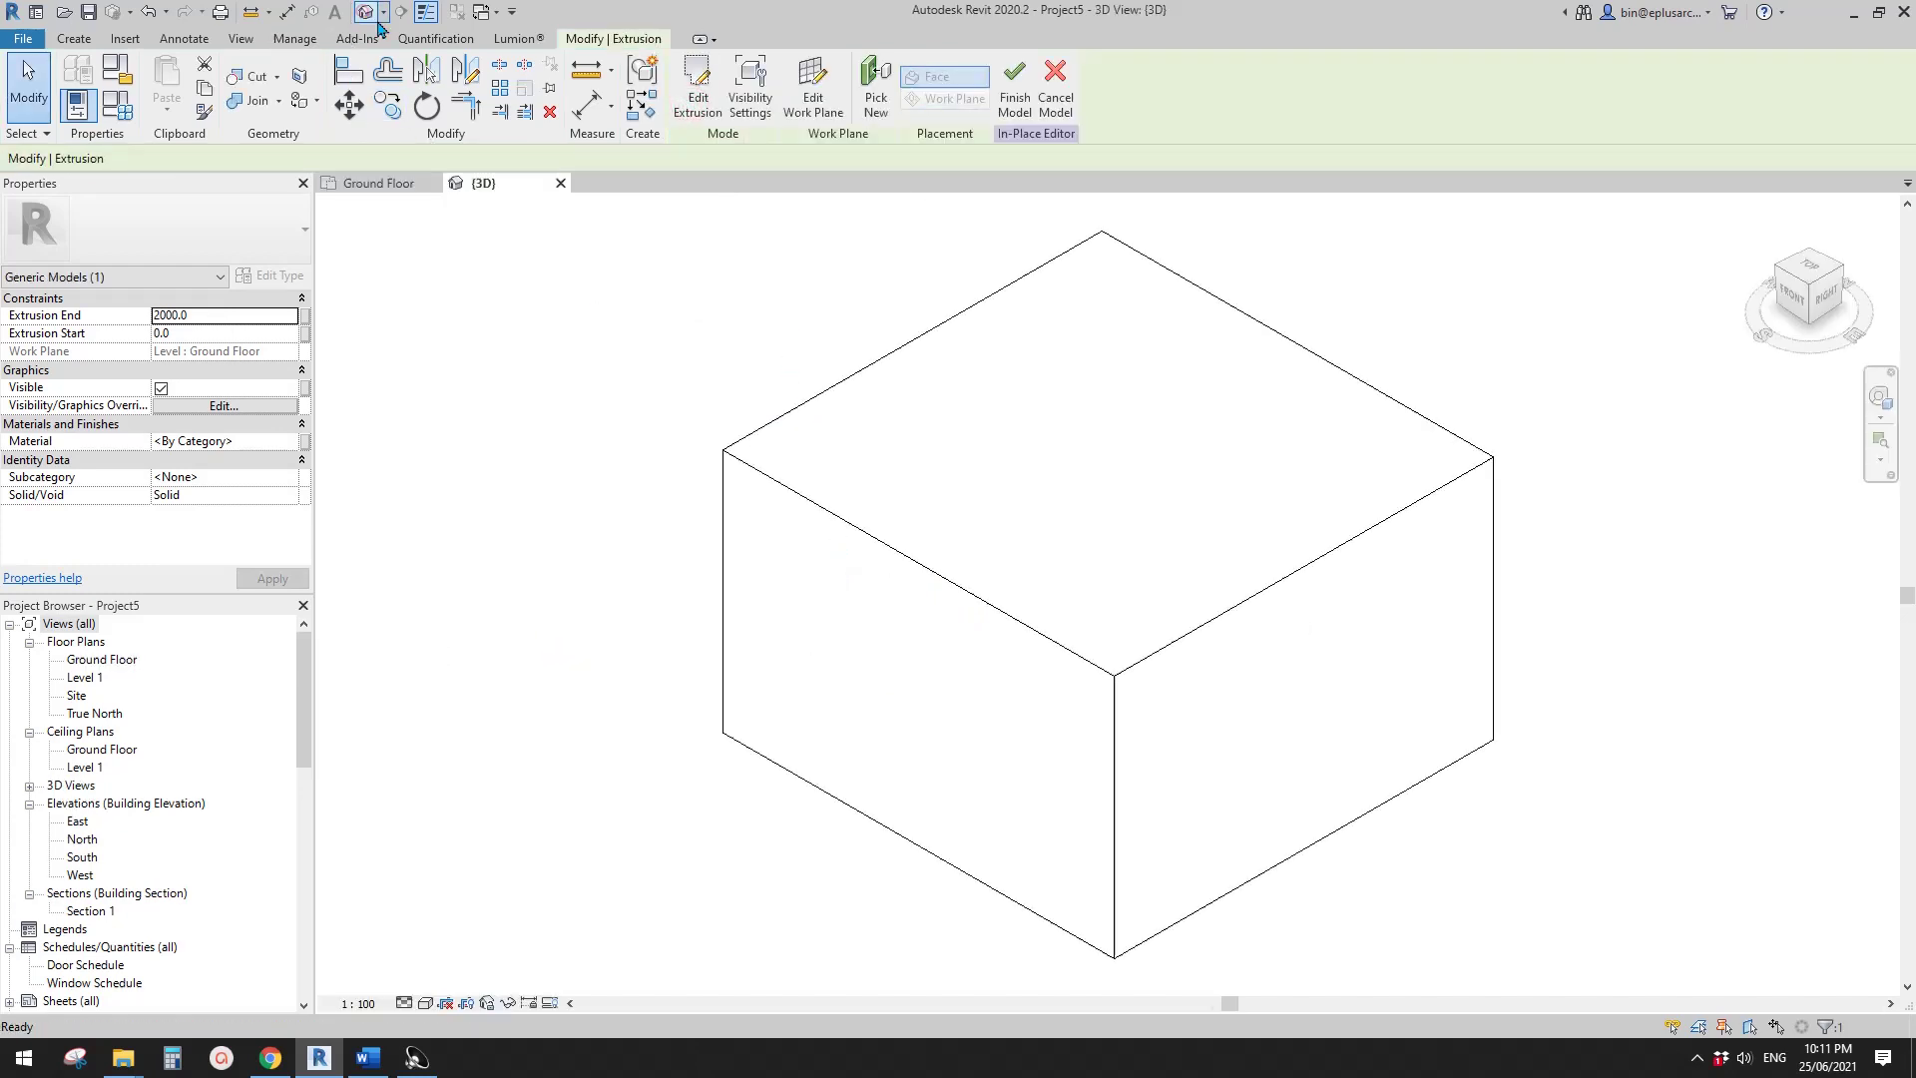
mouse_move(971, 475)
middle_down()
mouse_move(863, 406)
mouse_move(897, 520)
mouse_move(1078, 475)
mouse_move(940, 491)
middle_up()
scroll(891, 465, down, 5)
scroll(898, 520, down, 2)
click(940, 539)
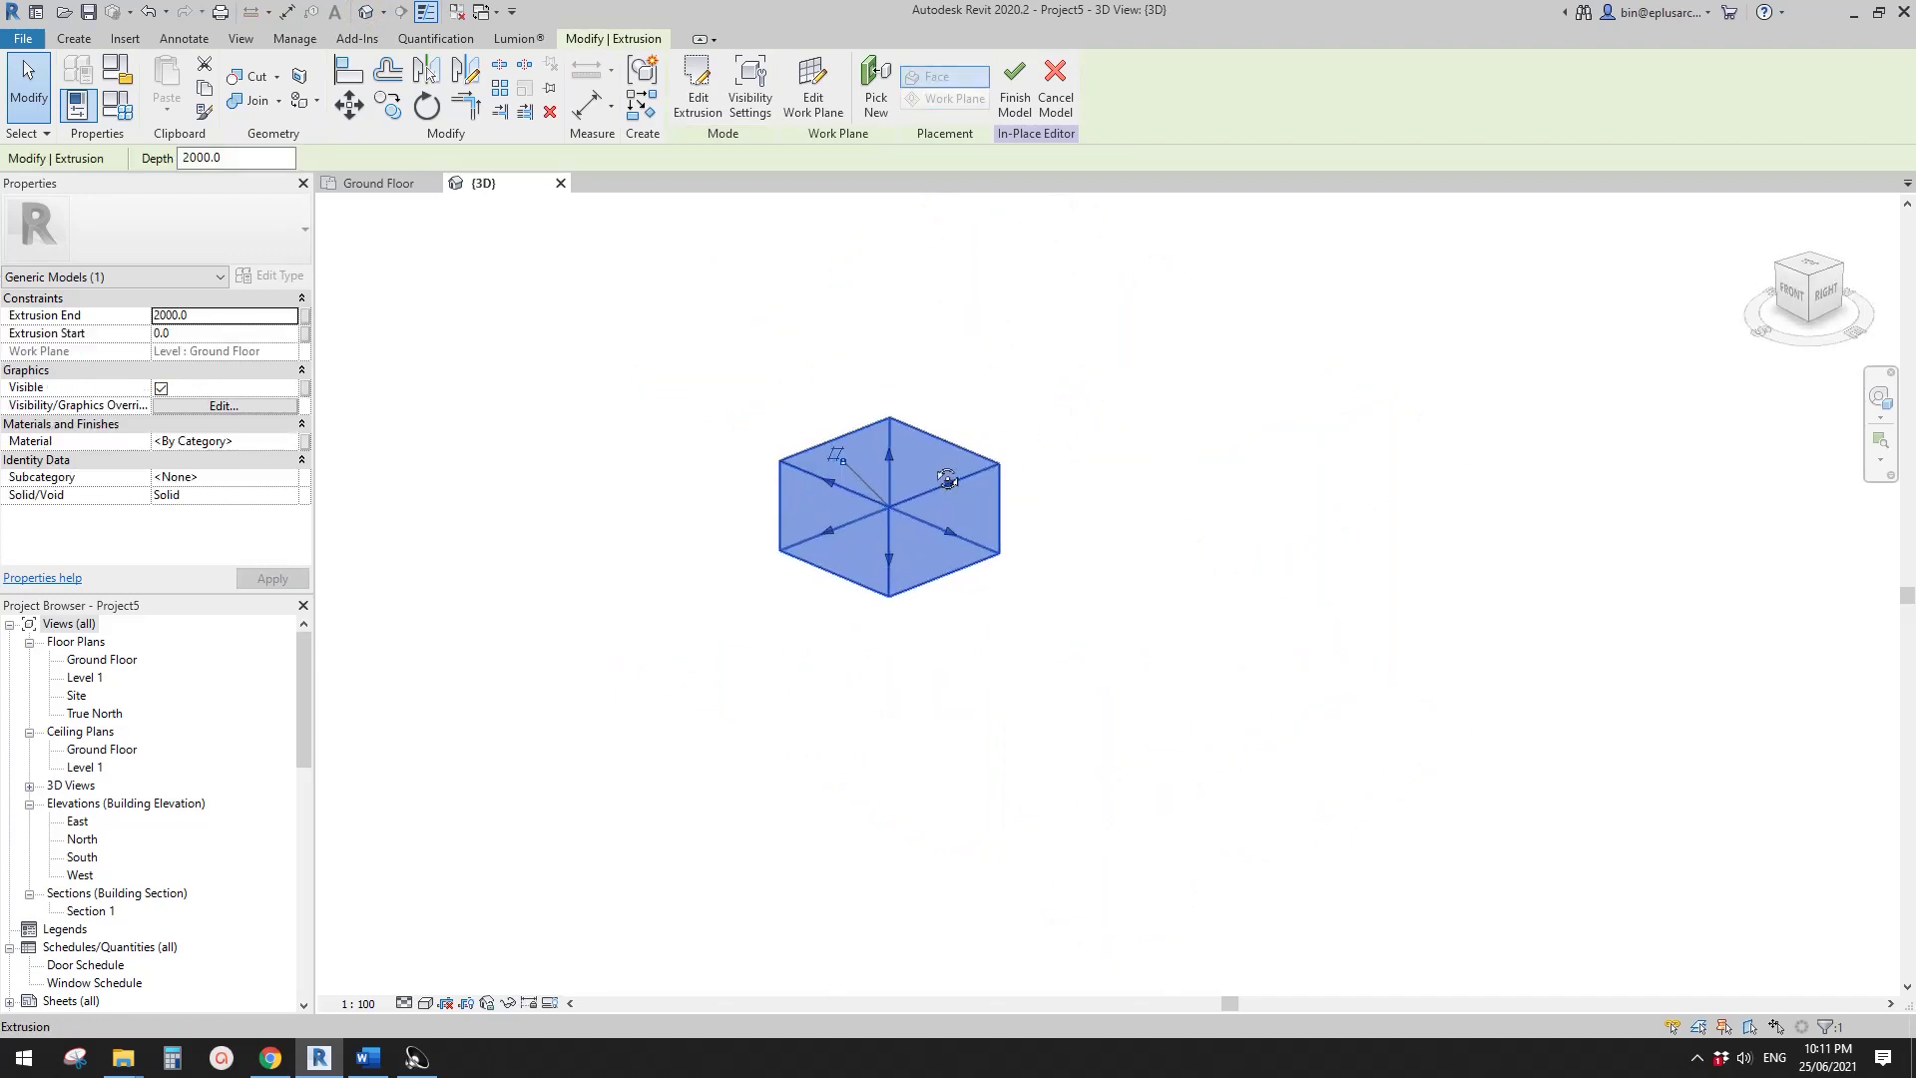
key(Escape)
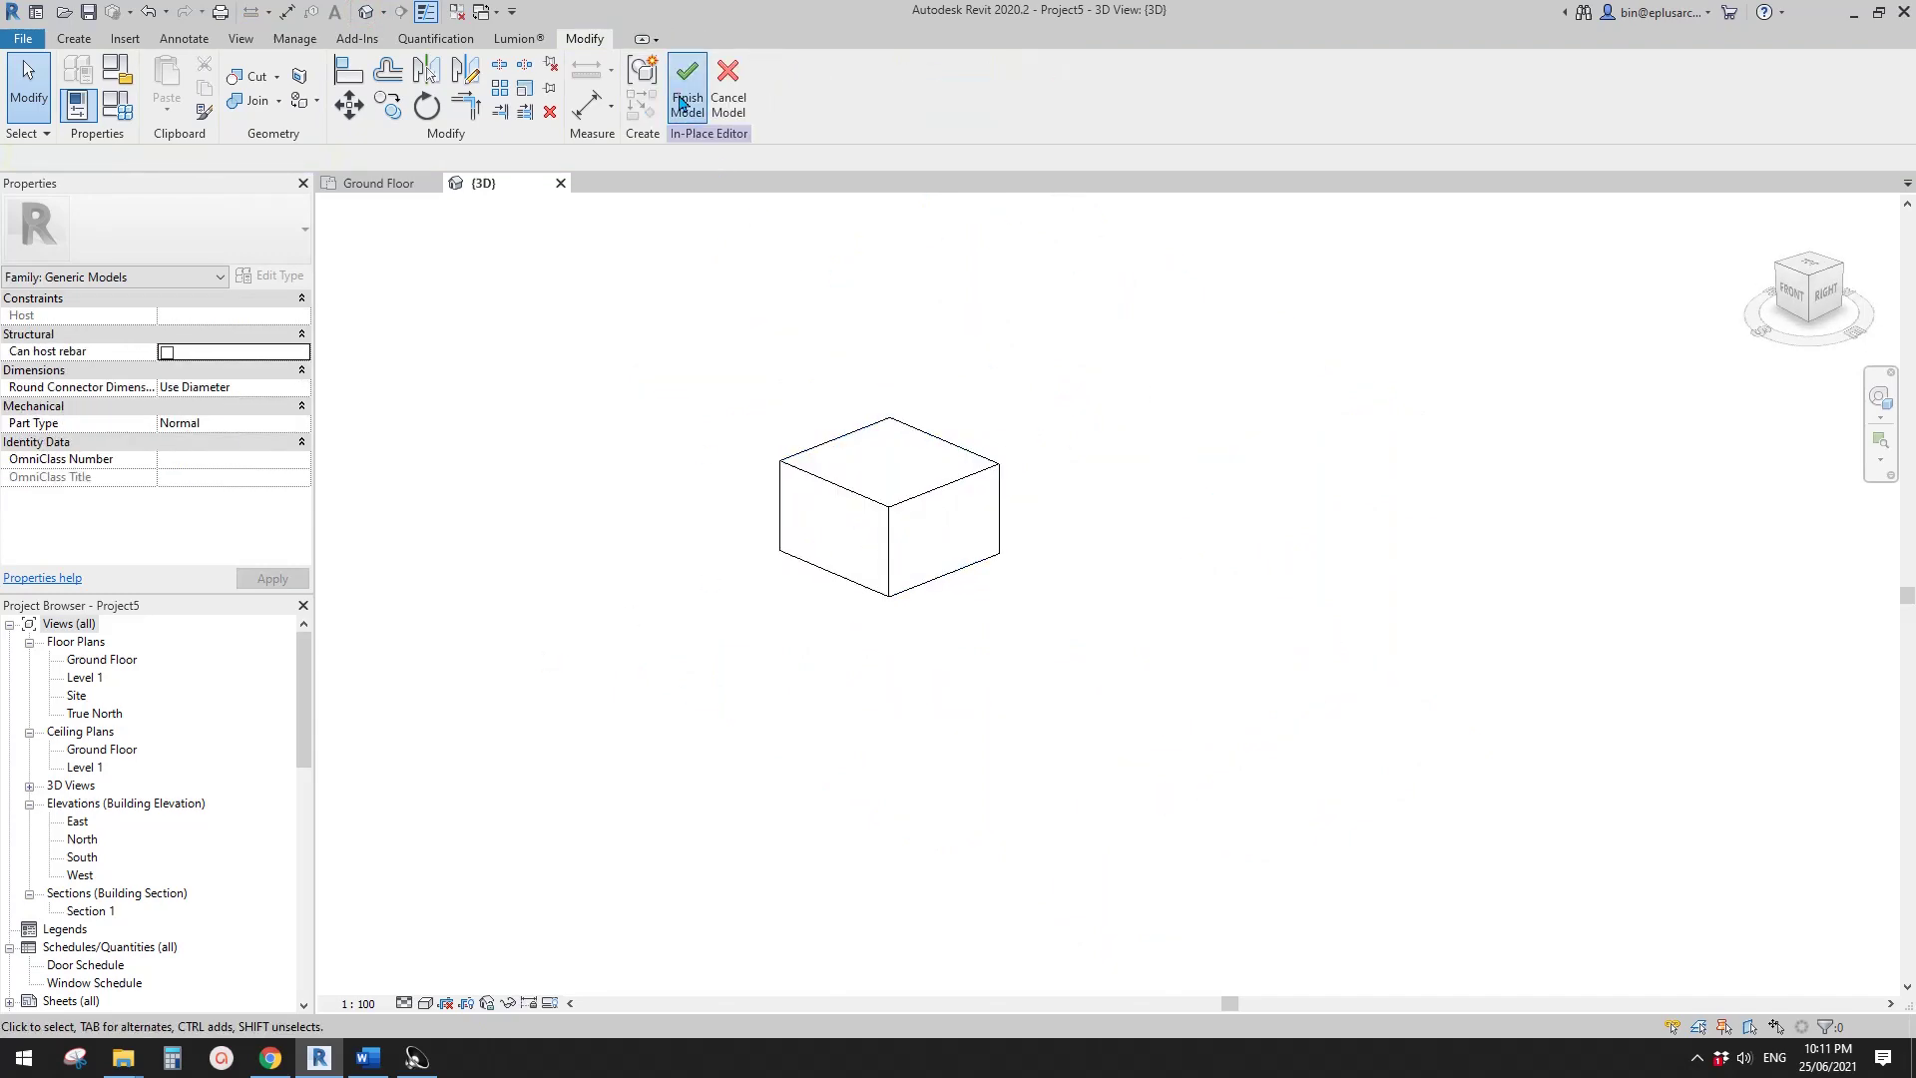
click(687, 100)
shift+middle_drag(702, 613, 691, 690)
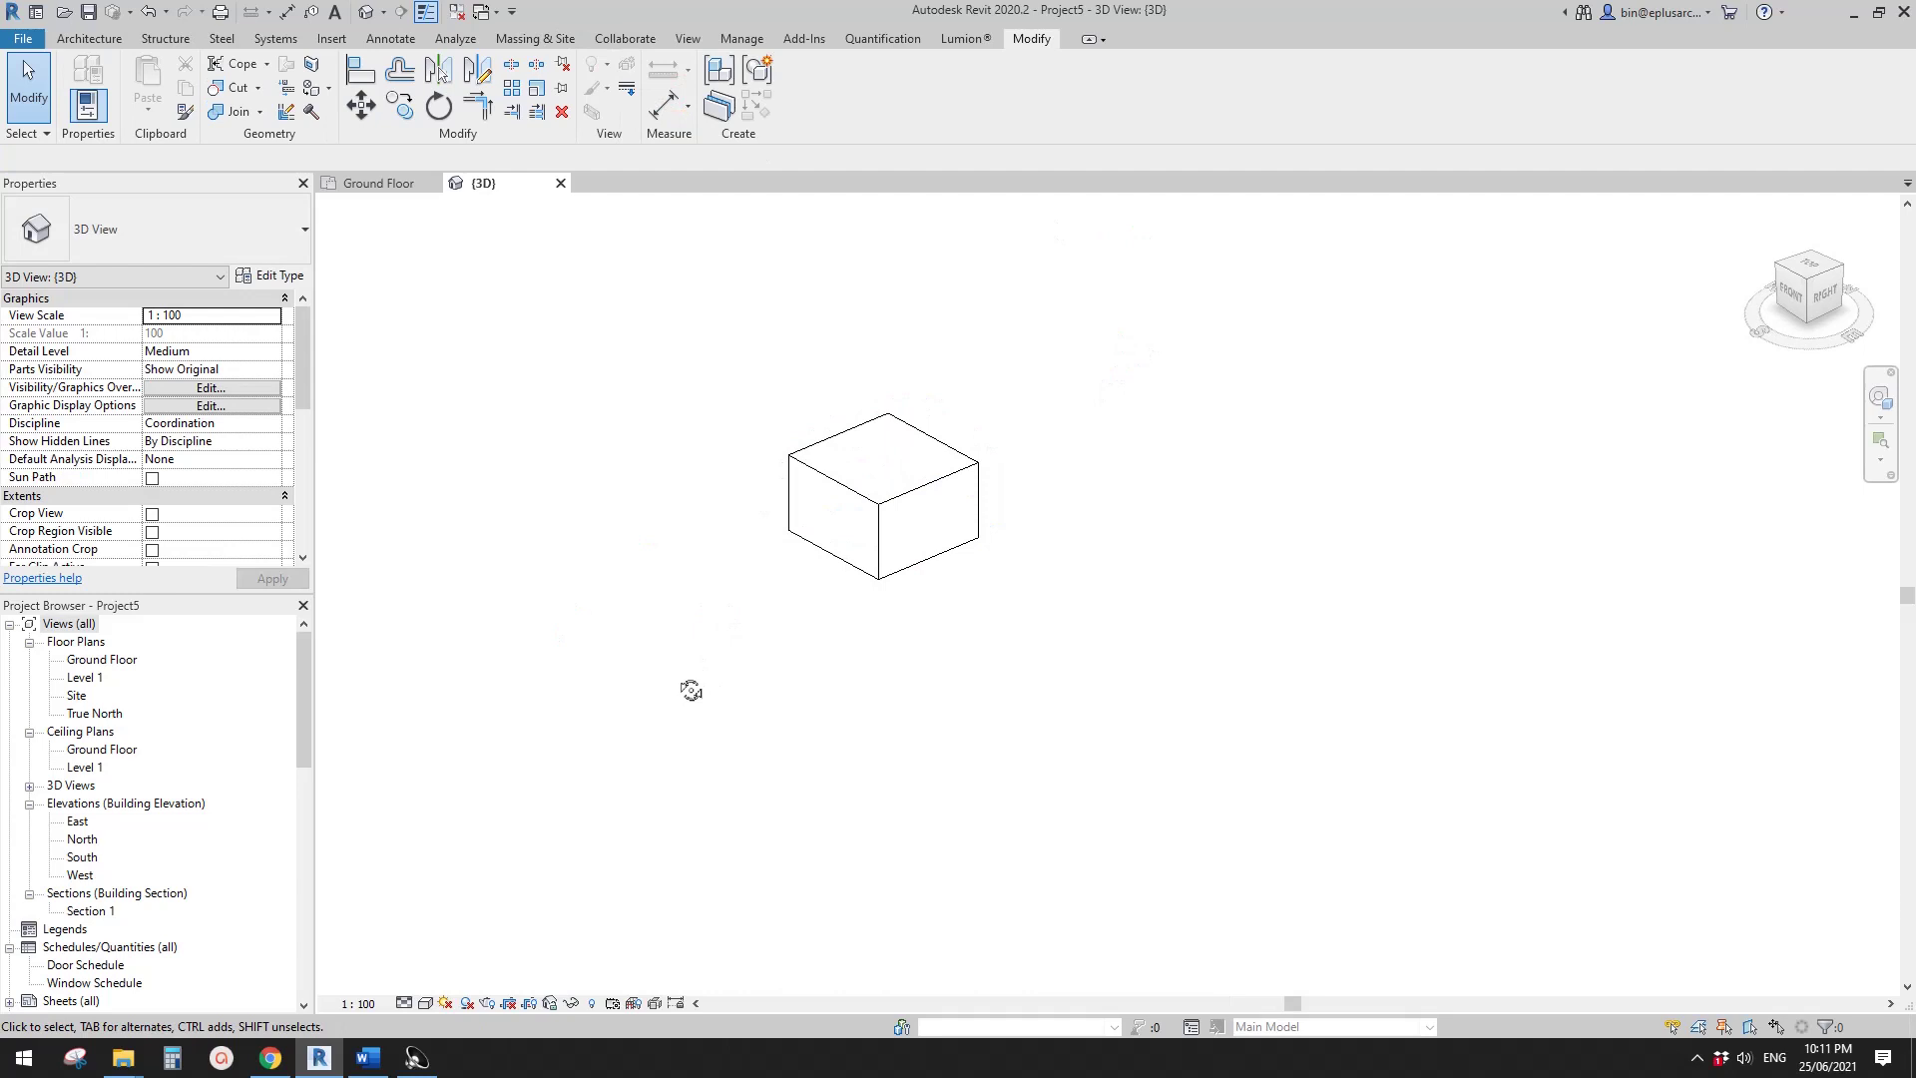
- Open the Ground Floor plan and move the box upward, away from the section line
double_click(95, 660)
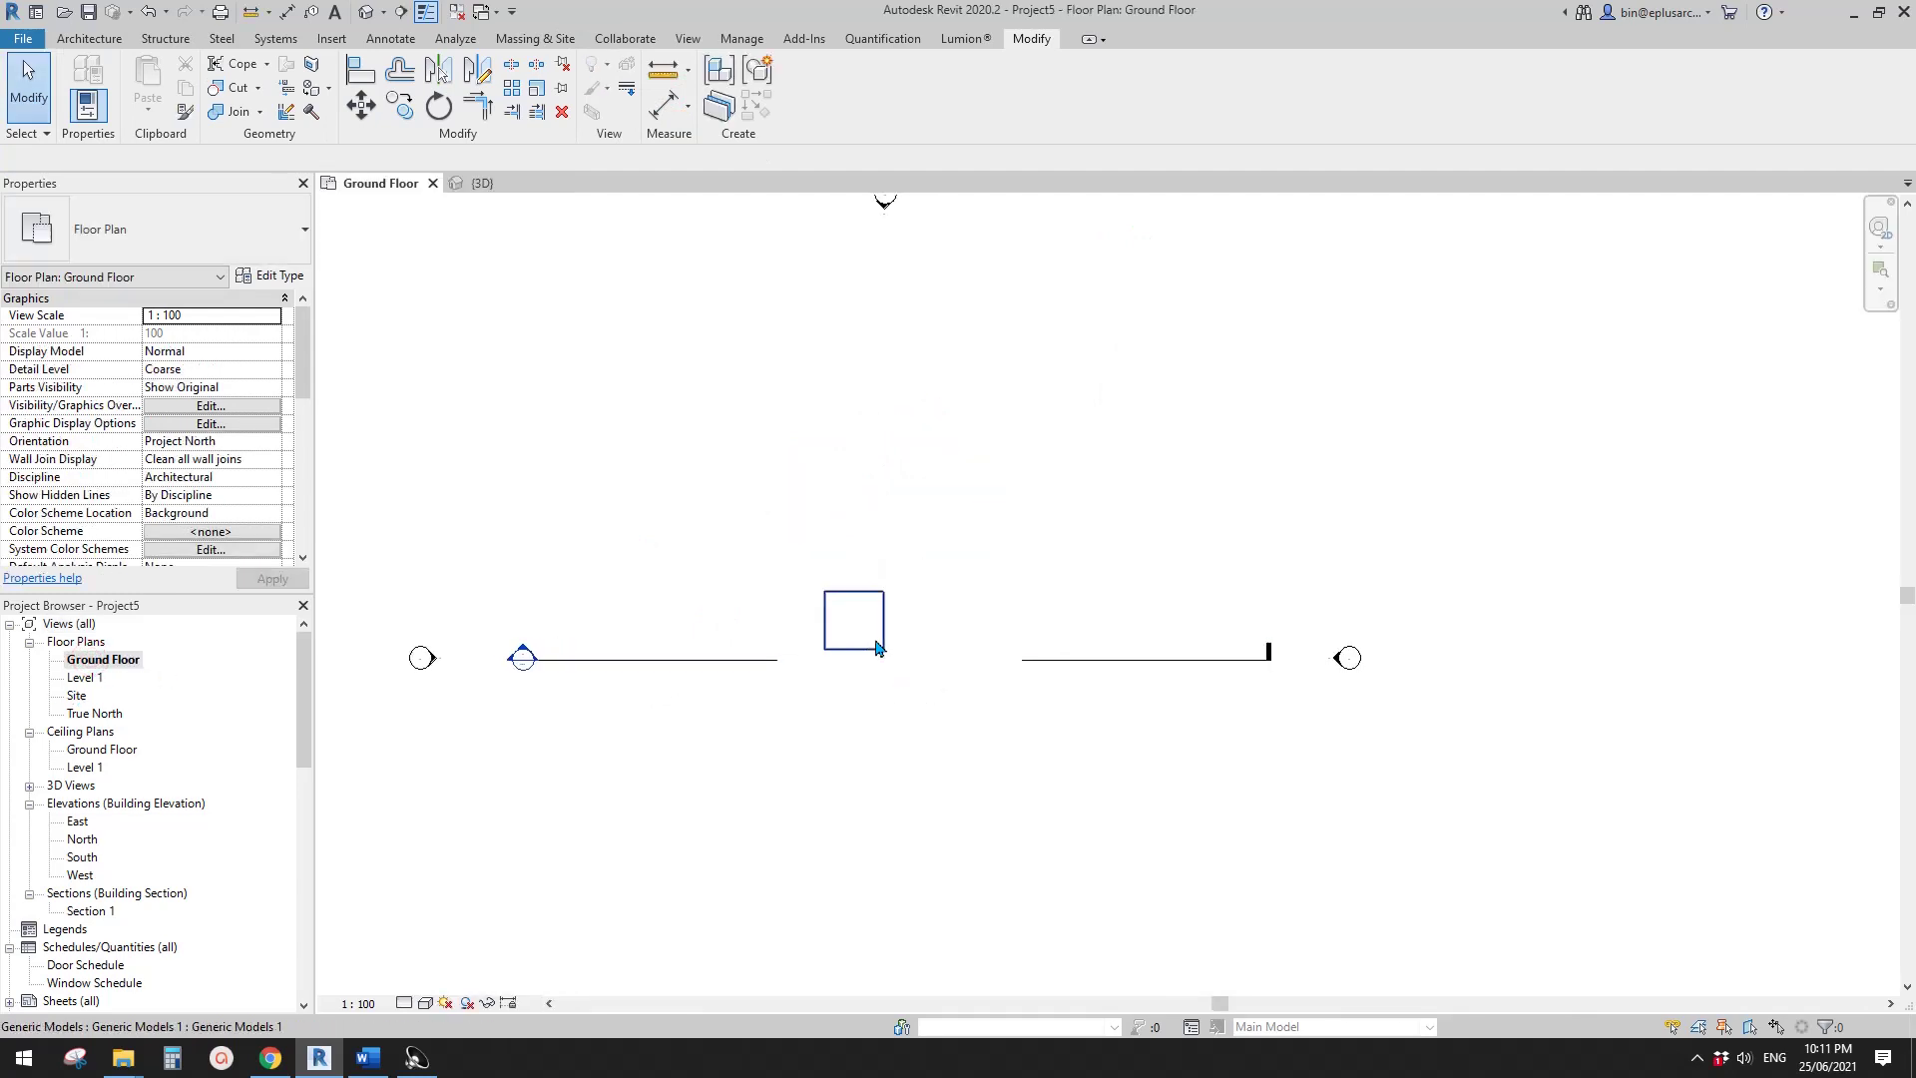
drag(866, 620, 878, 535)
click(1012, 499)
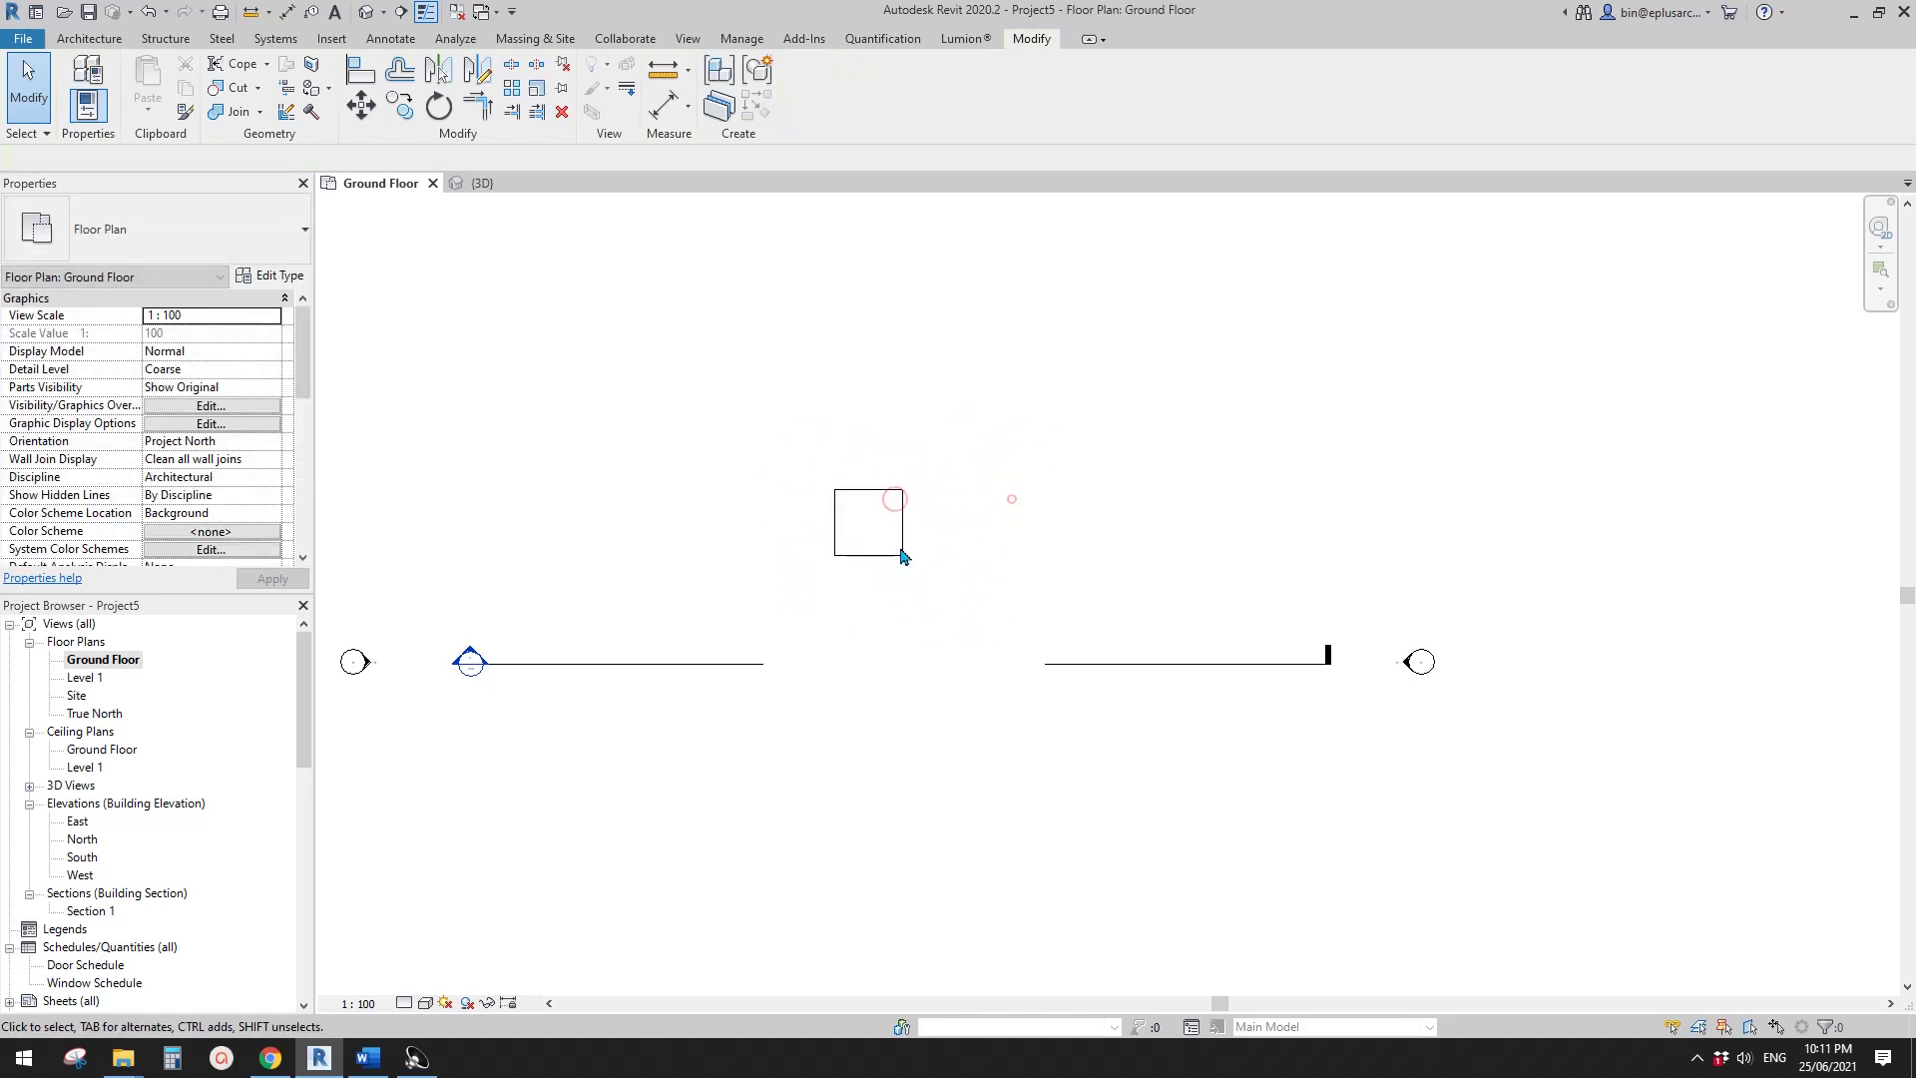
- Open the South elevation, try to move the box vertically off Ground Floor and shift it slightly left
double_click(83, 858)
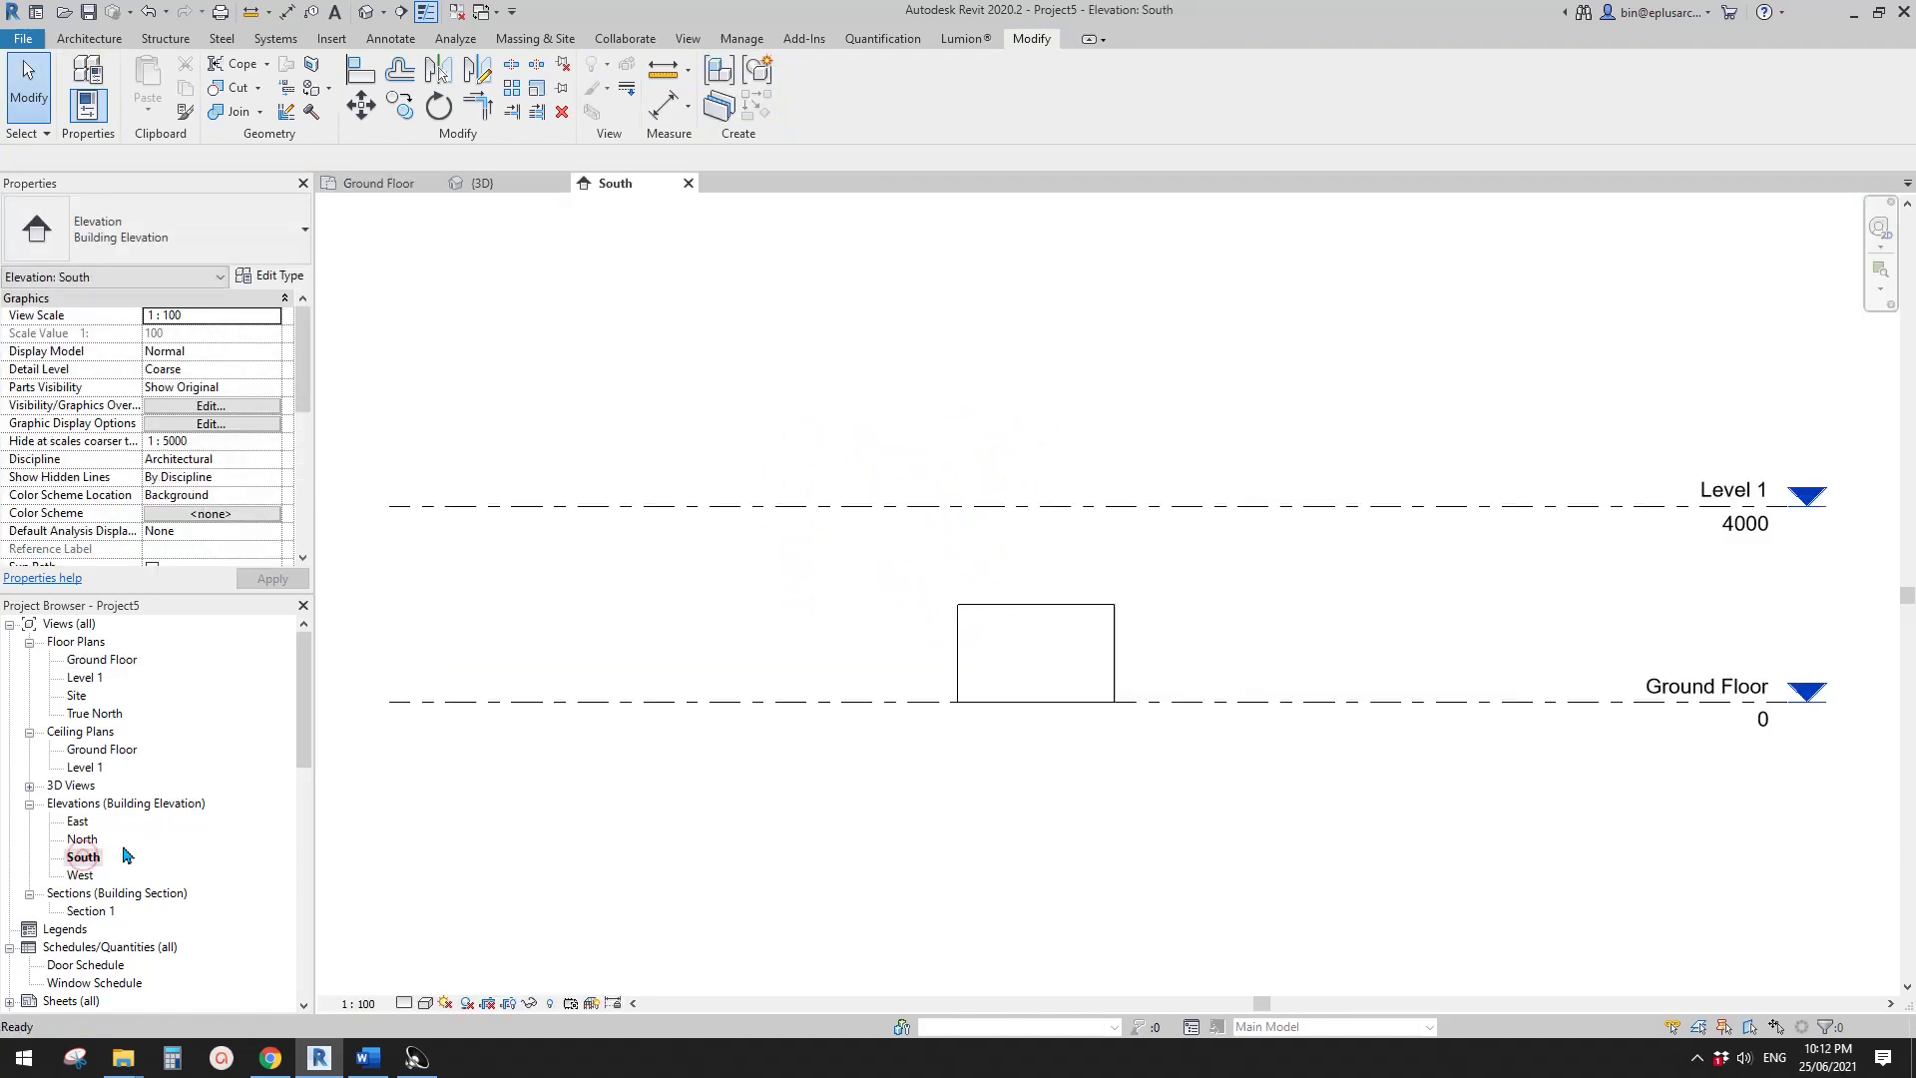
middle_drag(896, 698, 852, 694)
click(877, 643)
scroll(866, 637, down, 1)
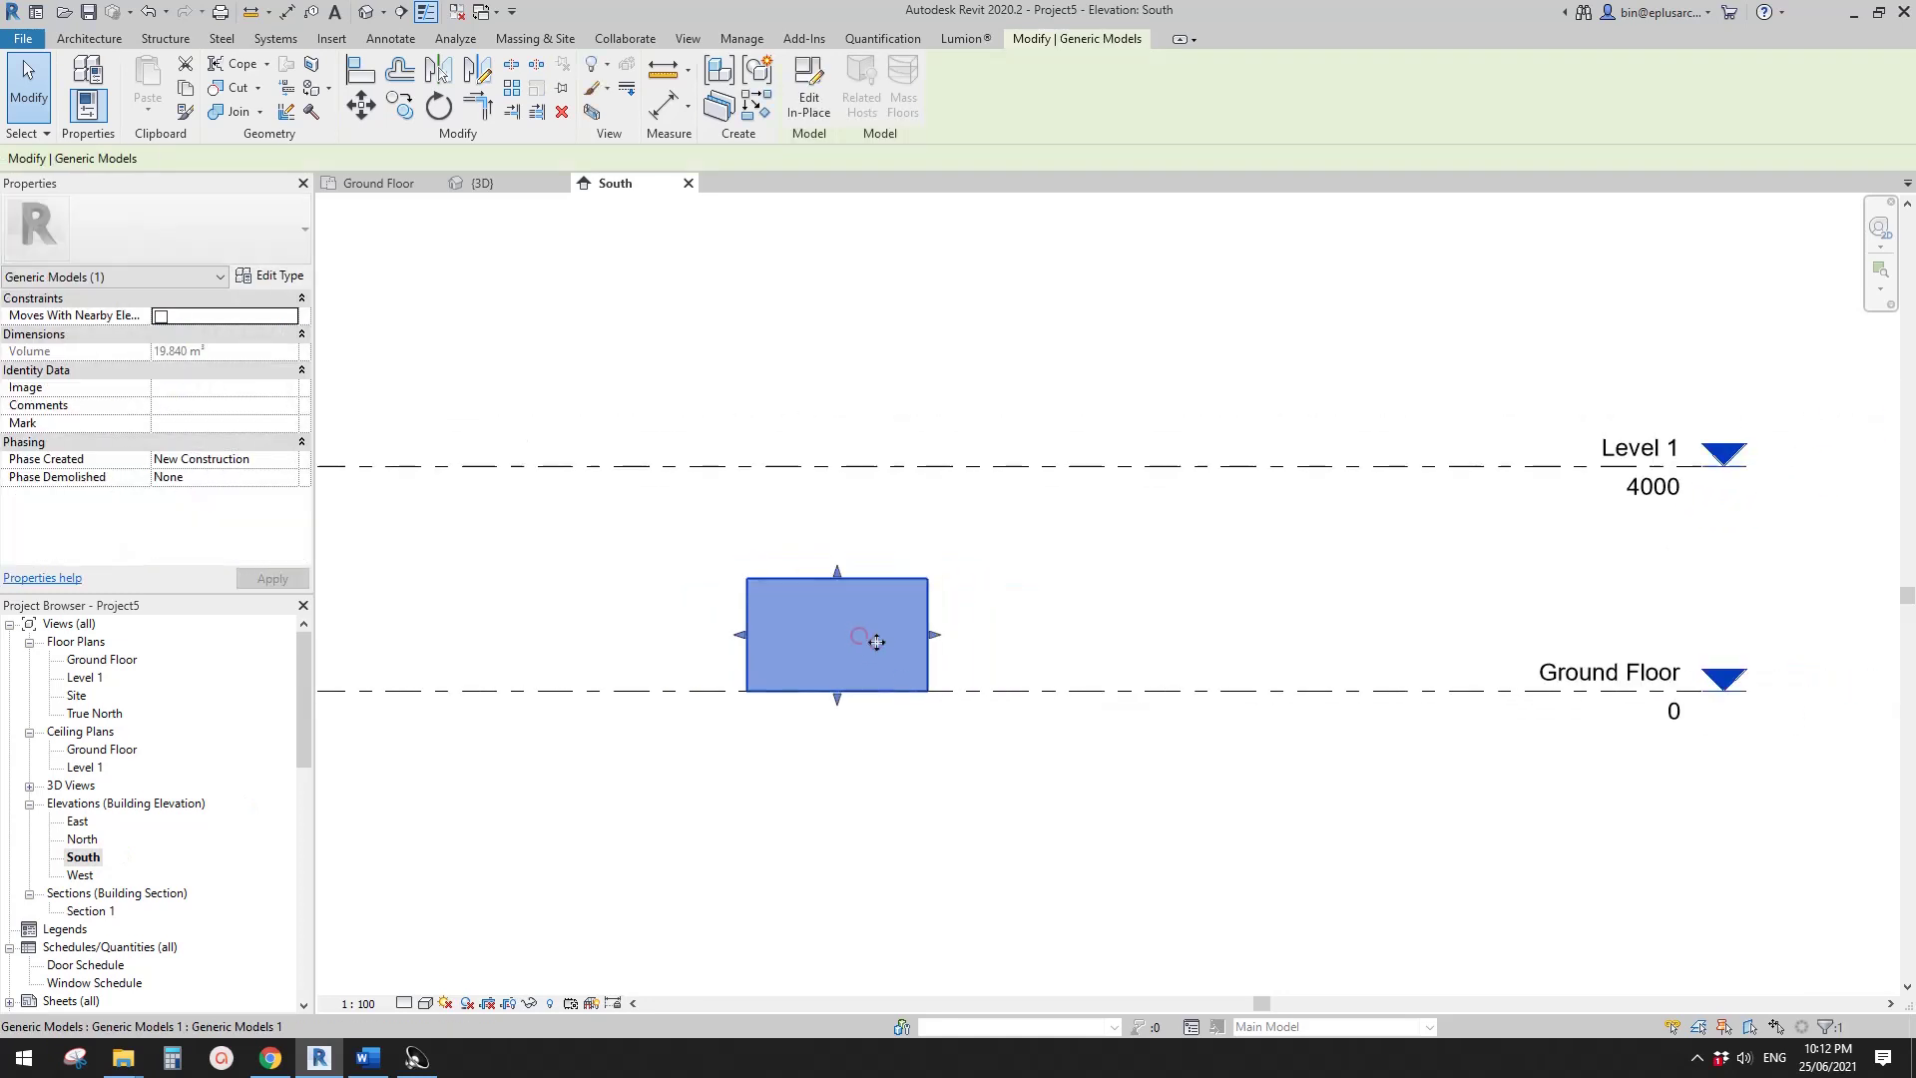
mouse_move(852, 655)
mouse_down()
mouse_move(856, 261)
mouse_move(841, 632)
mouse_up()
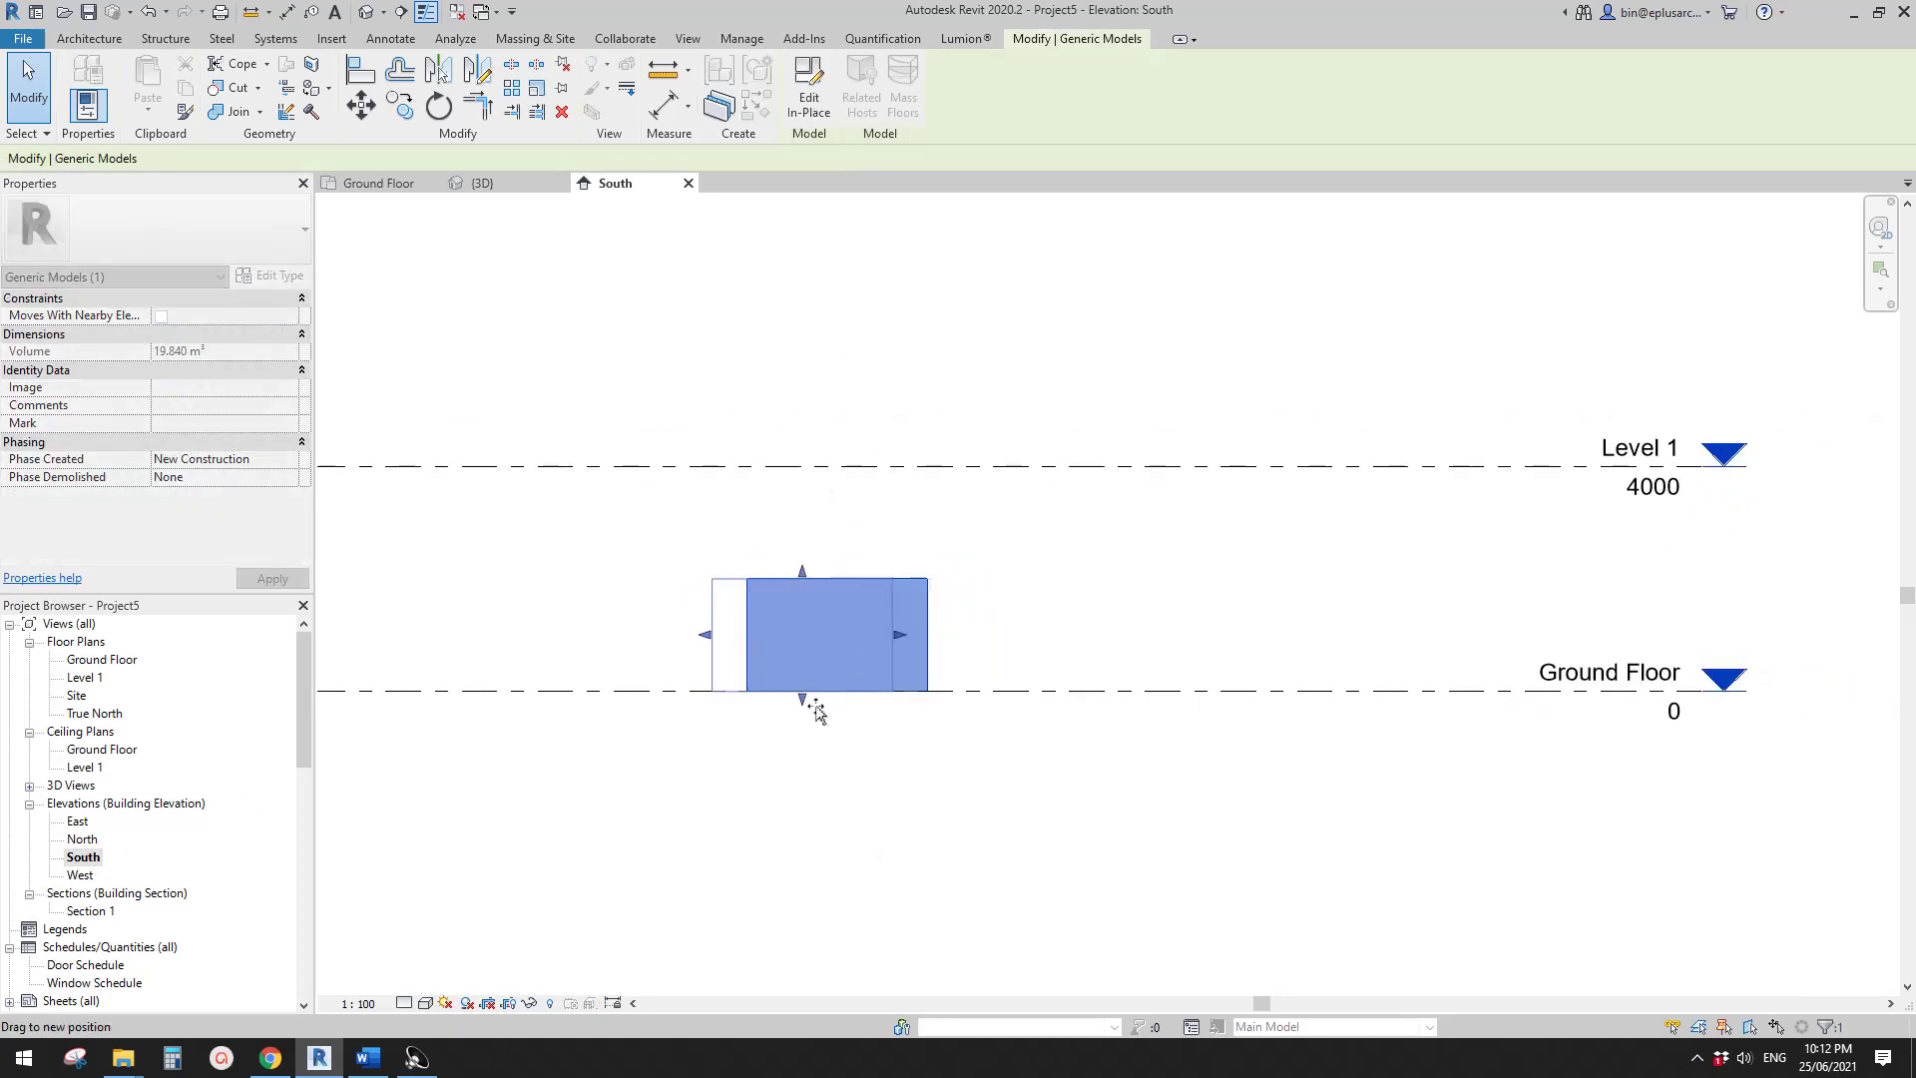
drag(824, 445, 825, 448)
- Stretch the box's upper face to a height of about 2354 mm and try to move the box below Ground Floor
drag(809, 573, 813, 498)
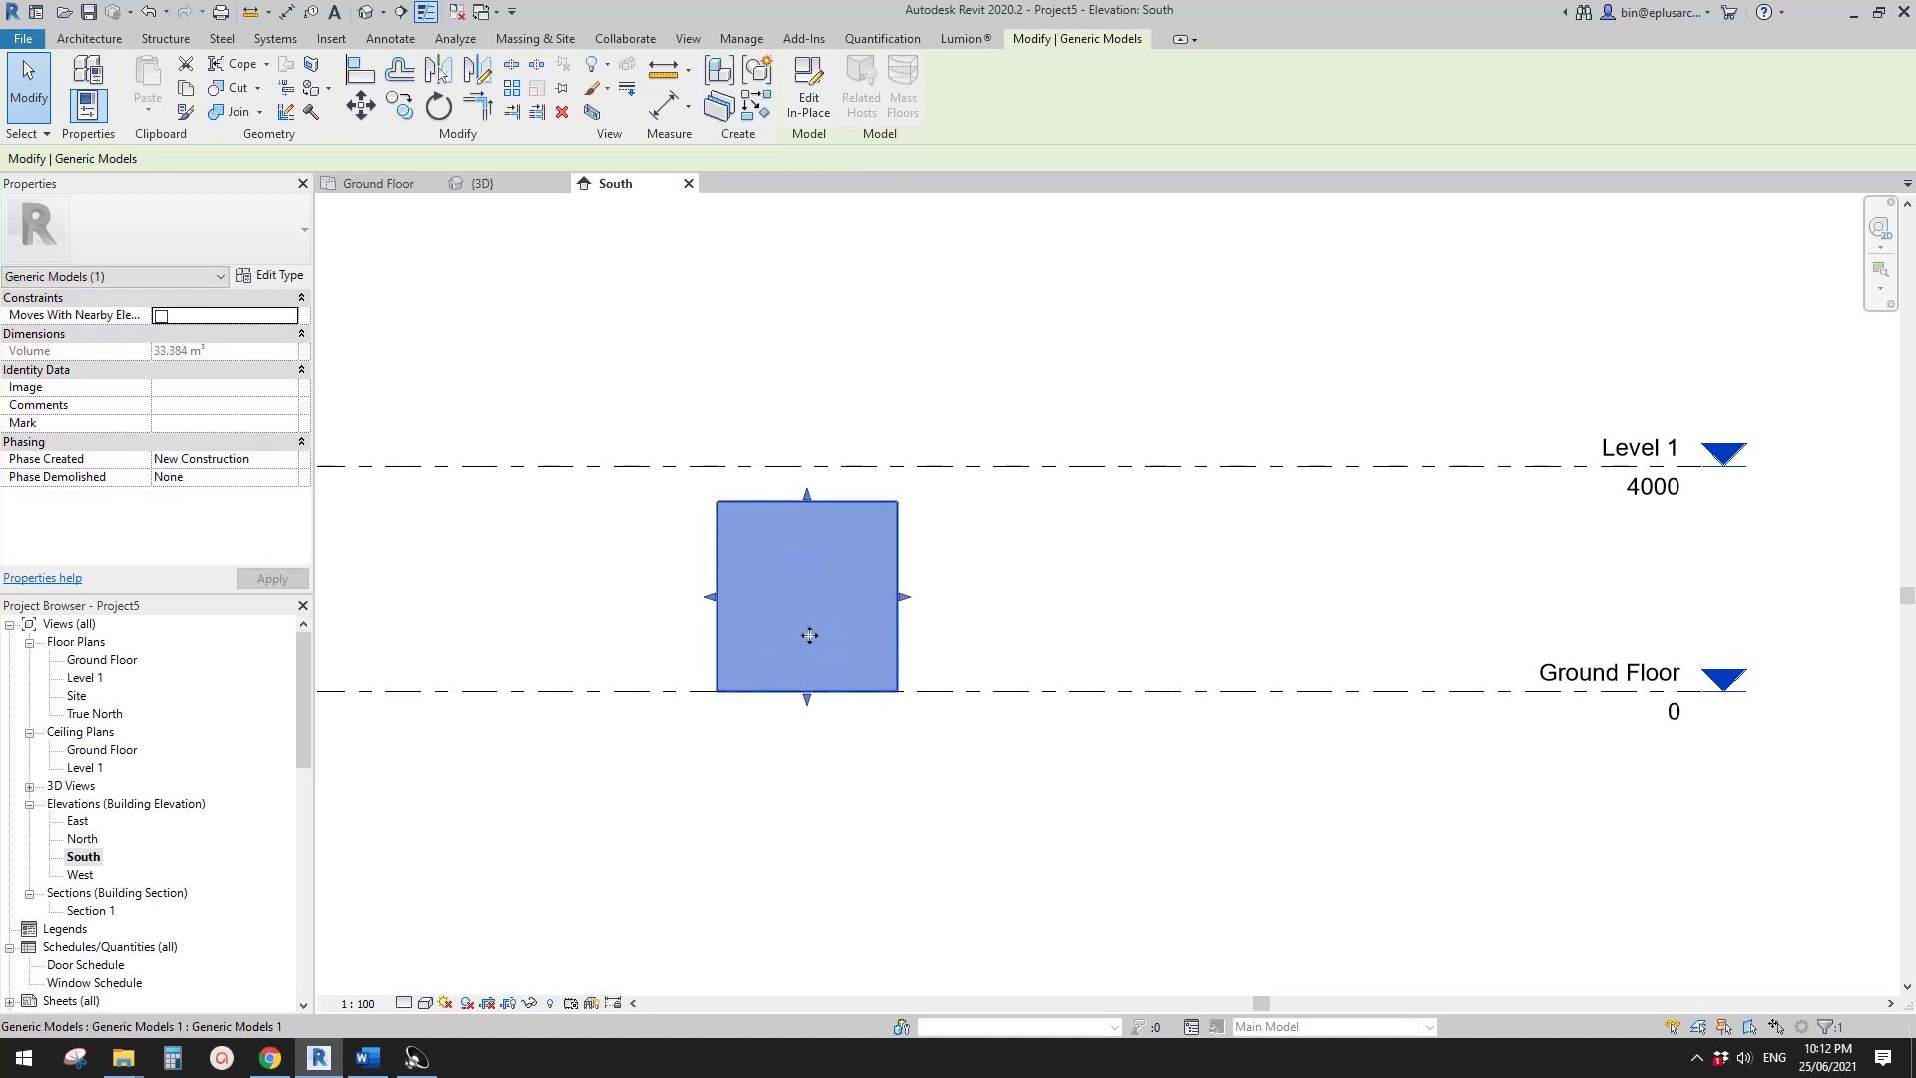
mouse_move(807, 697)
mouse_down()
mouse_move(810, 627)
mouse_move(812, 692)
mouse_up()
drag(811, 499, 810, 556)
scroll(739, 623, up, 1)
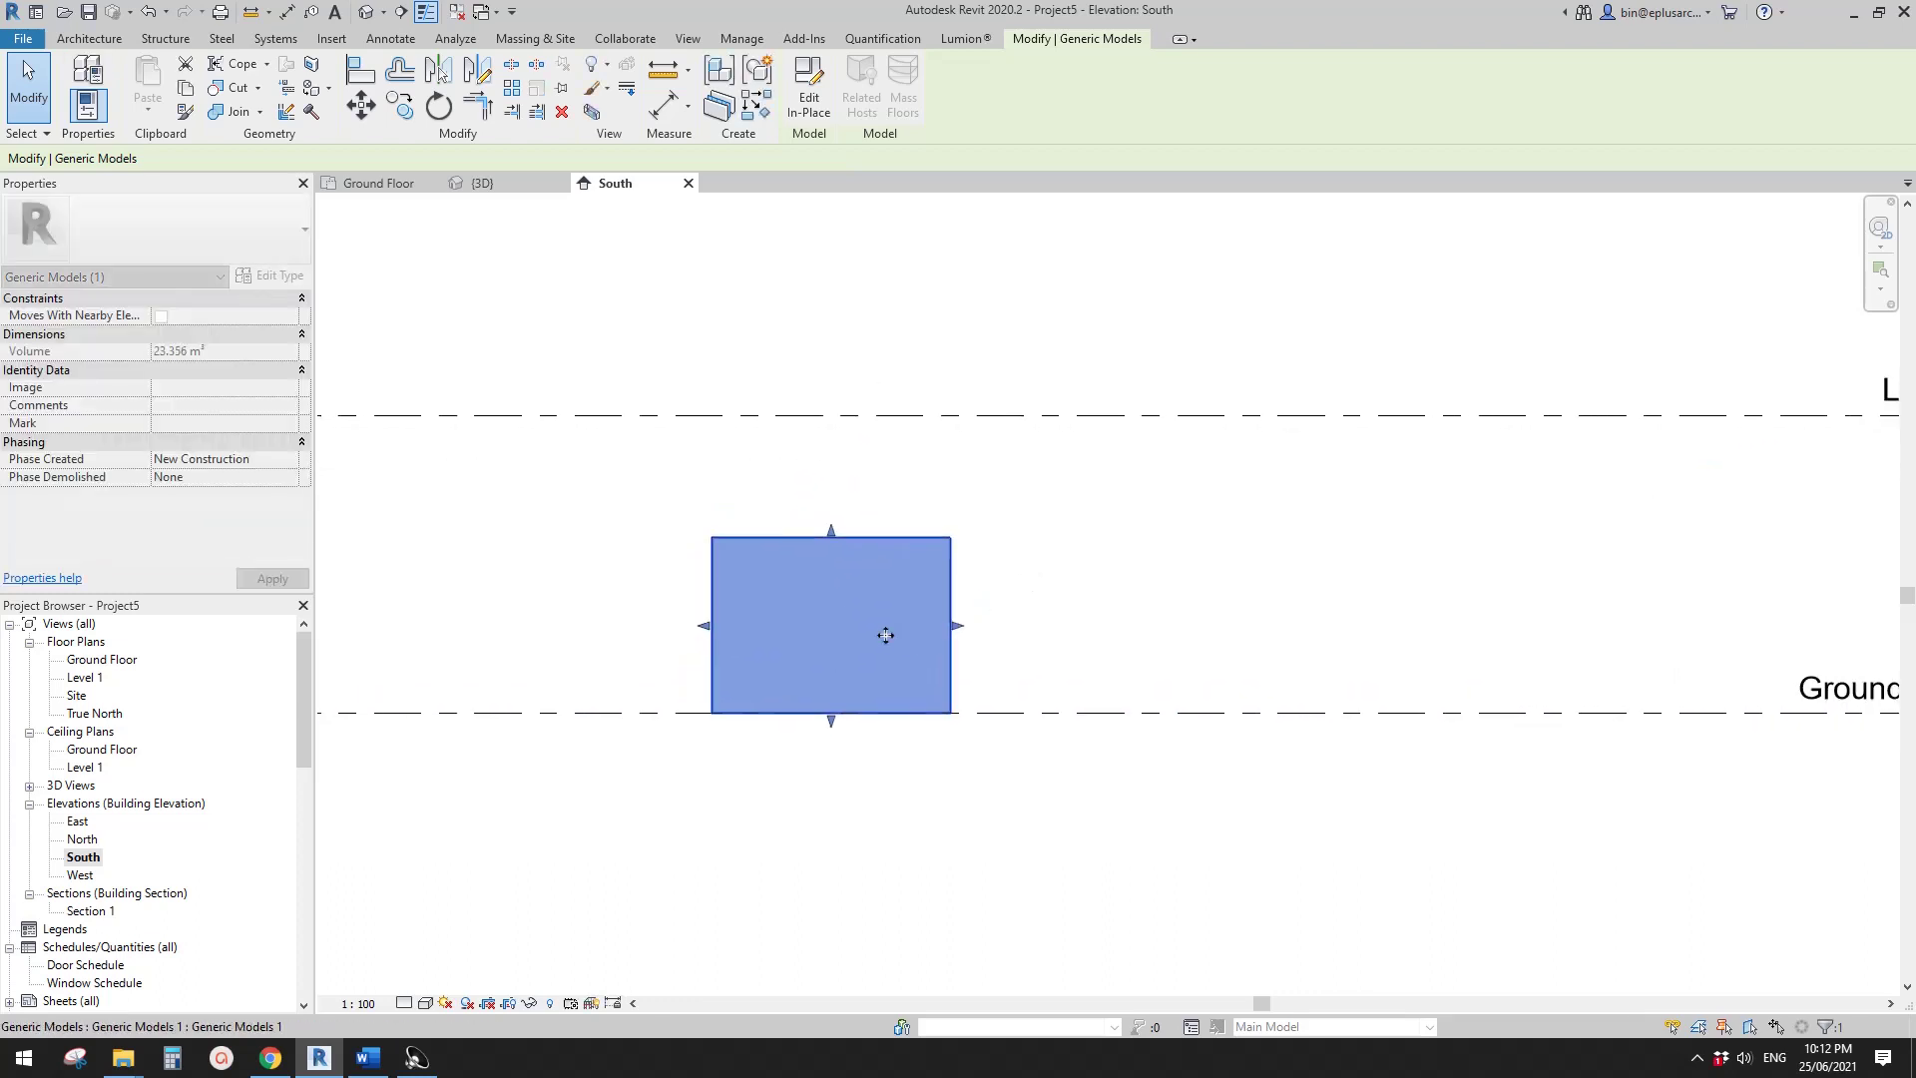
drag(885, 635, 880, 739)
middle_drag(944, 716, 840, 685)
scroll(918, 703, down, 1)
key(c)
key(c)
click(1078, 630)
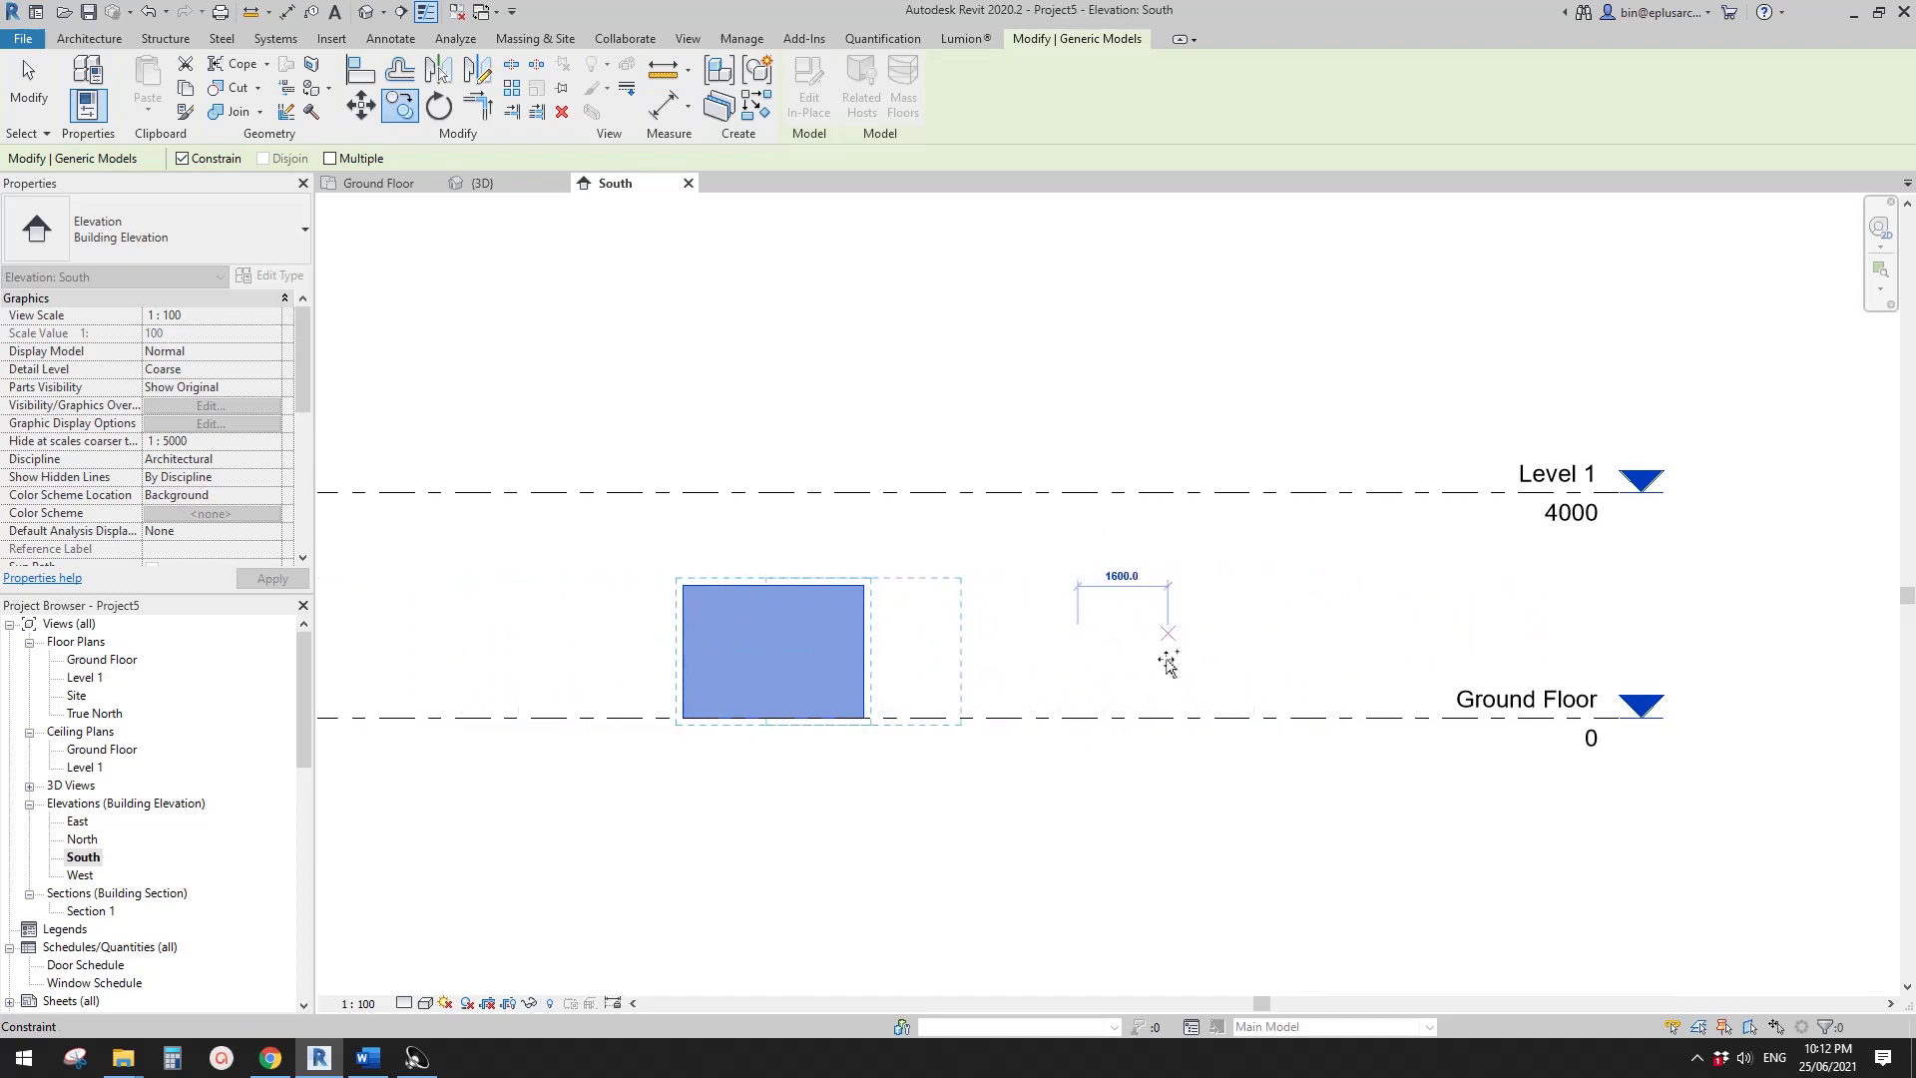
middle_drag(1232, 655, 1205, 659)
key(Escape)
key(Escape)
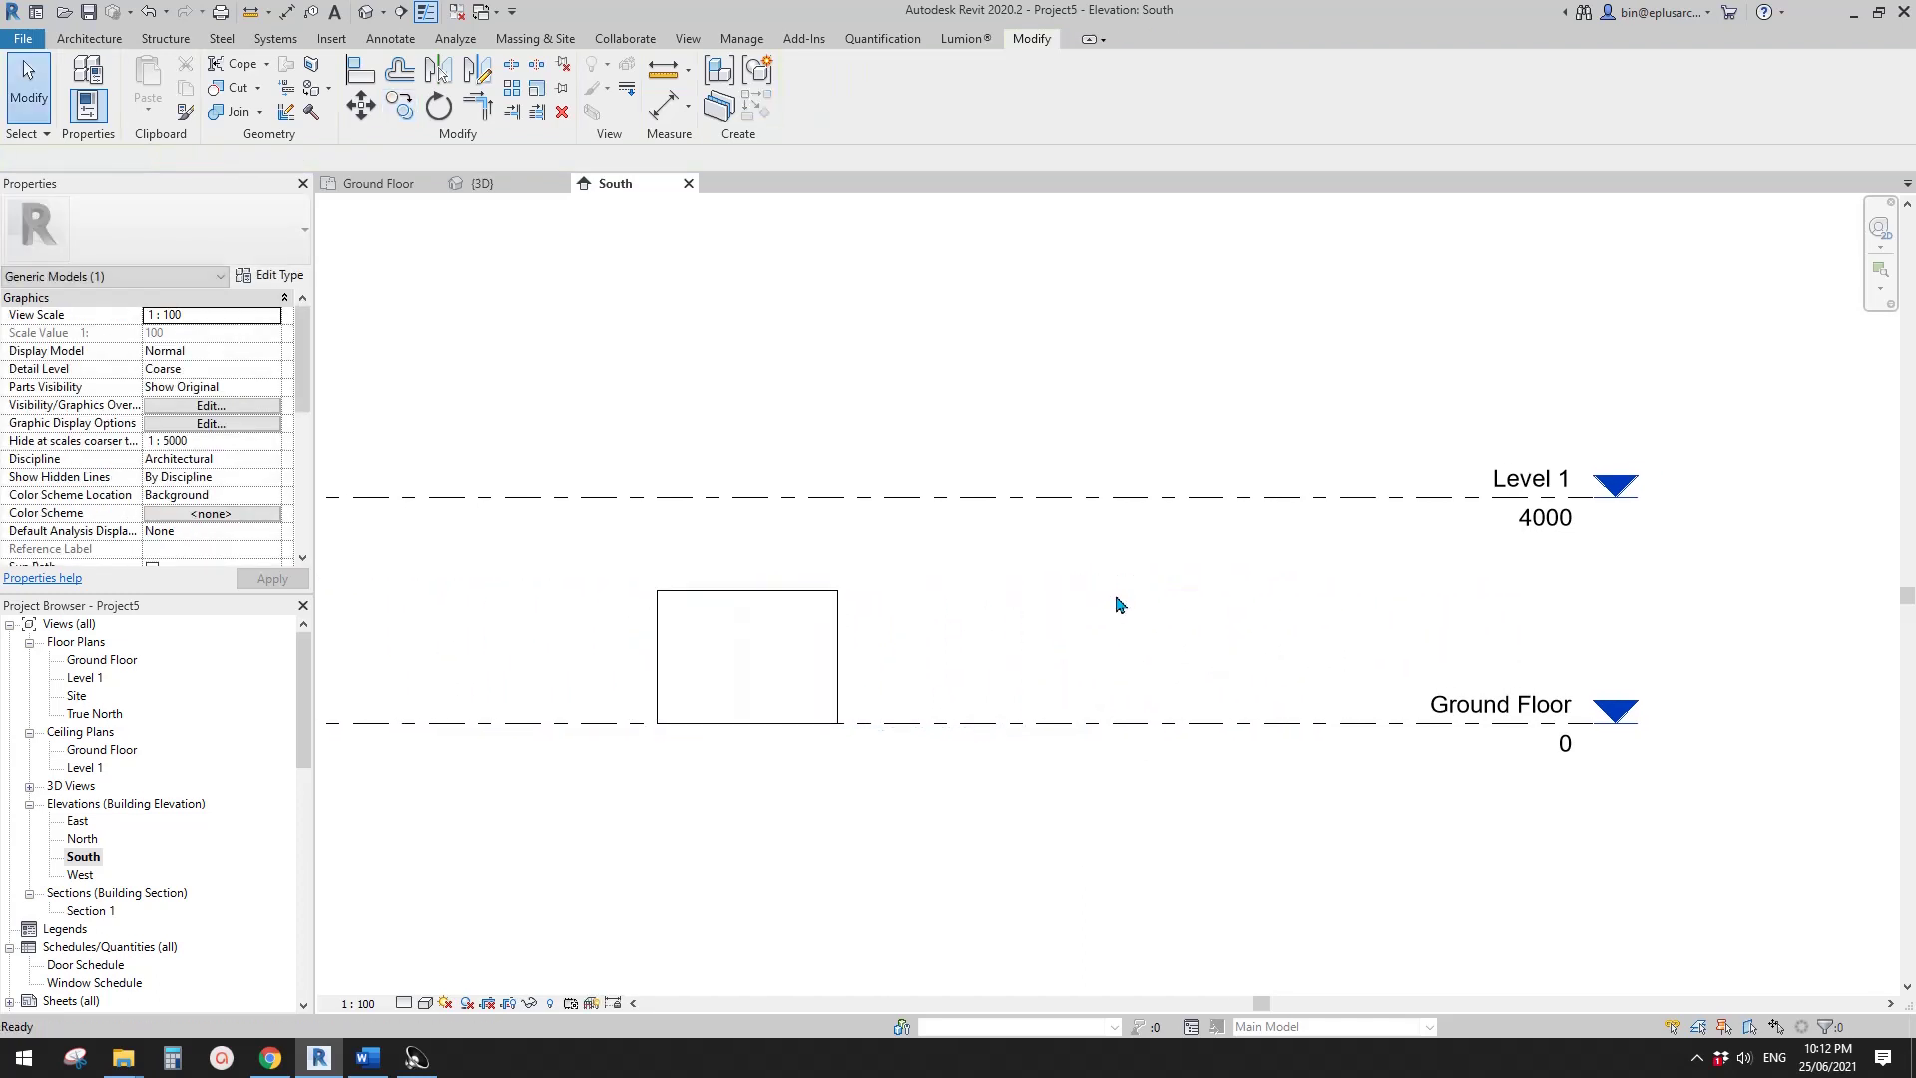
- Edit the box in place and dissociate its extrusion from the Ground Floor work plane
scroll(1118, 597, up, 1)
middle_drag(911, 685, 919, 552)
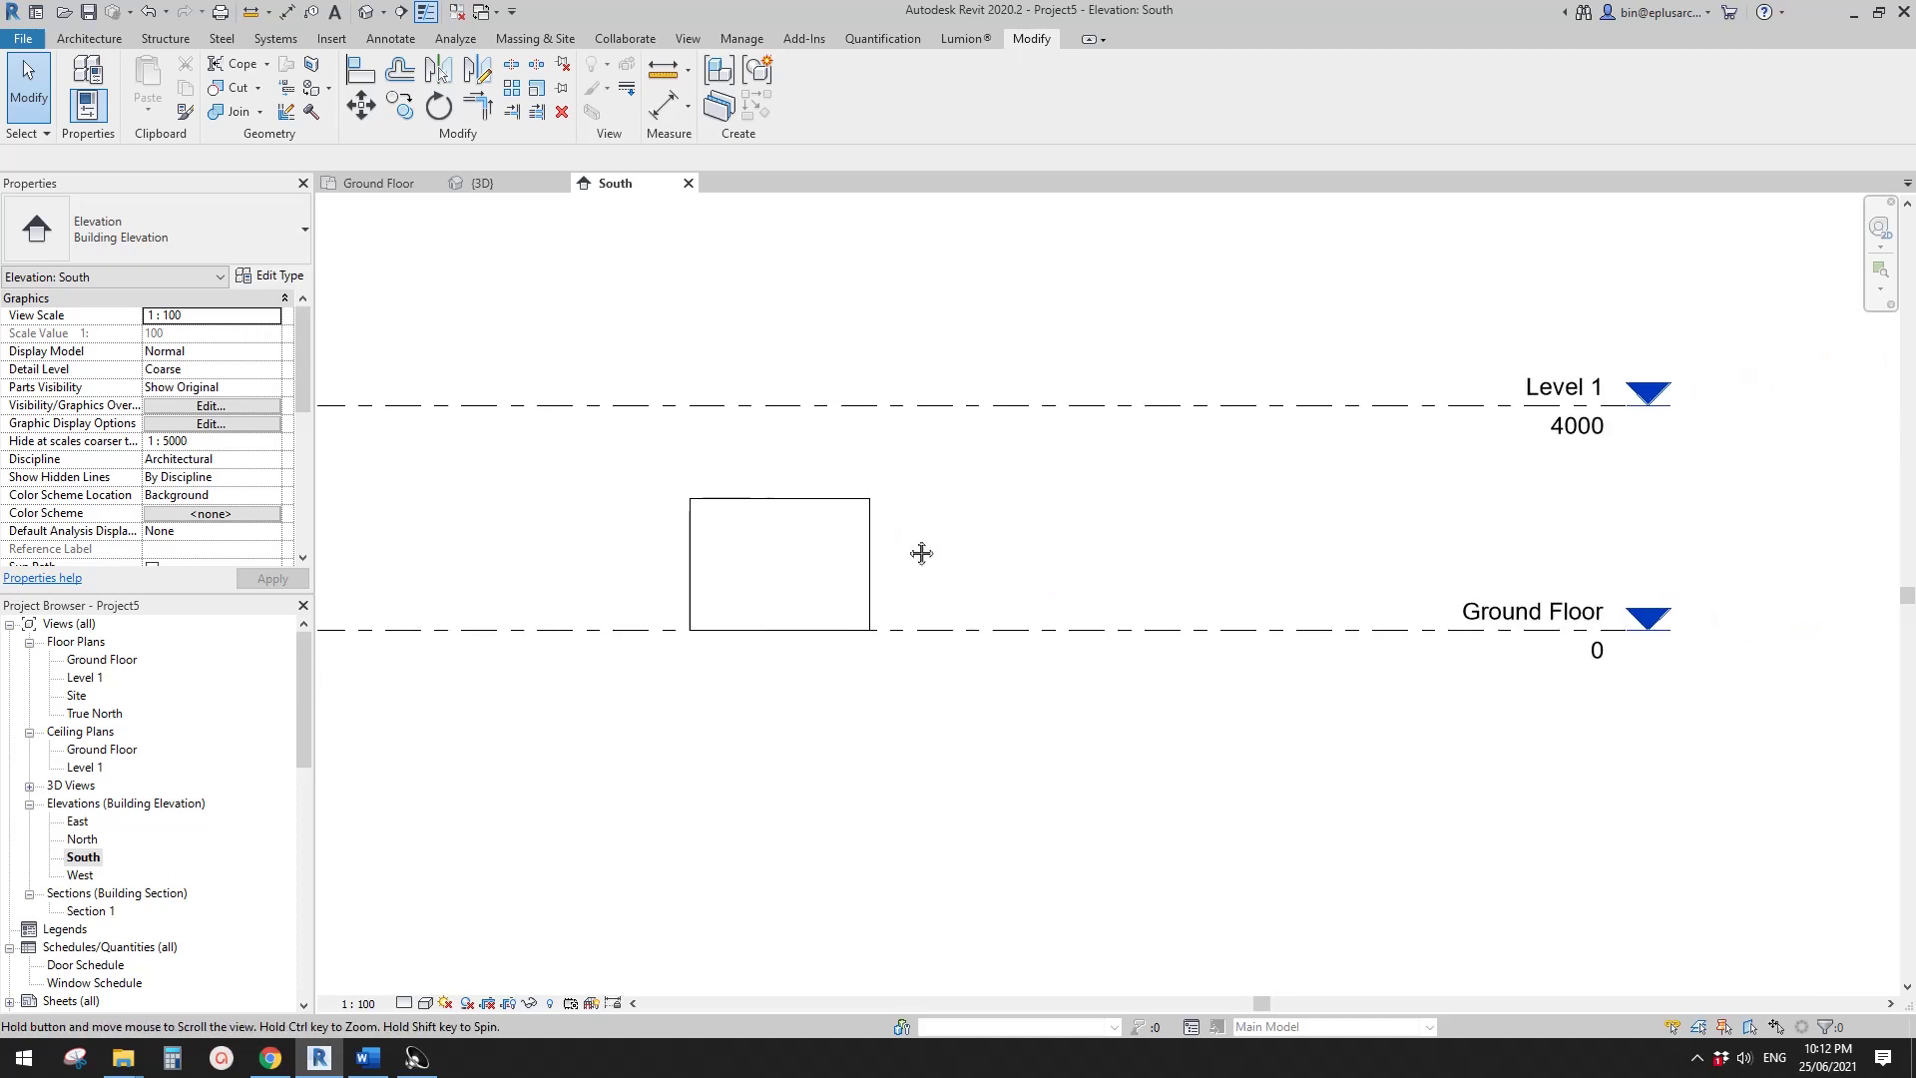
click(801, 532)
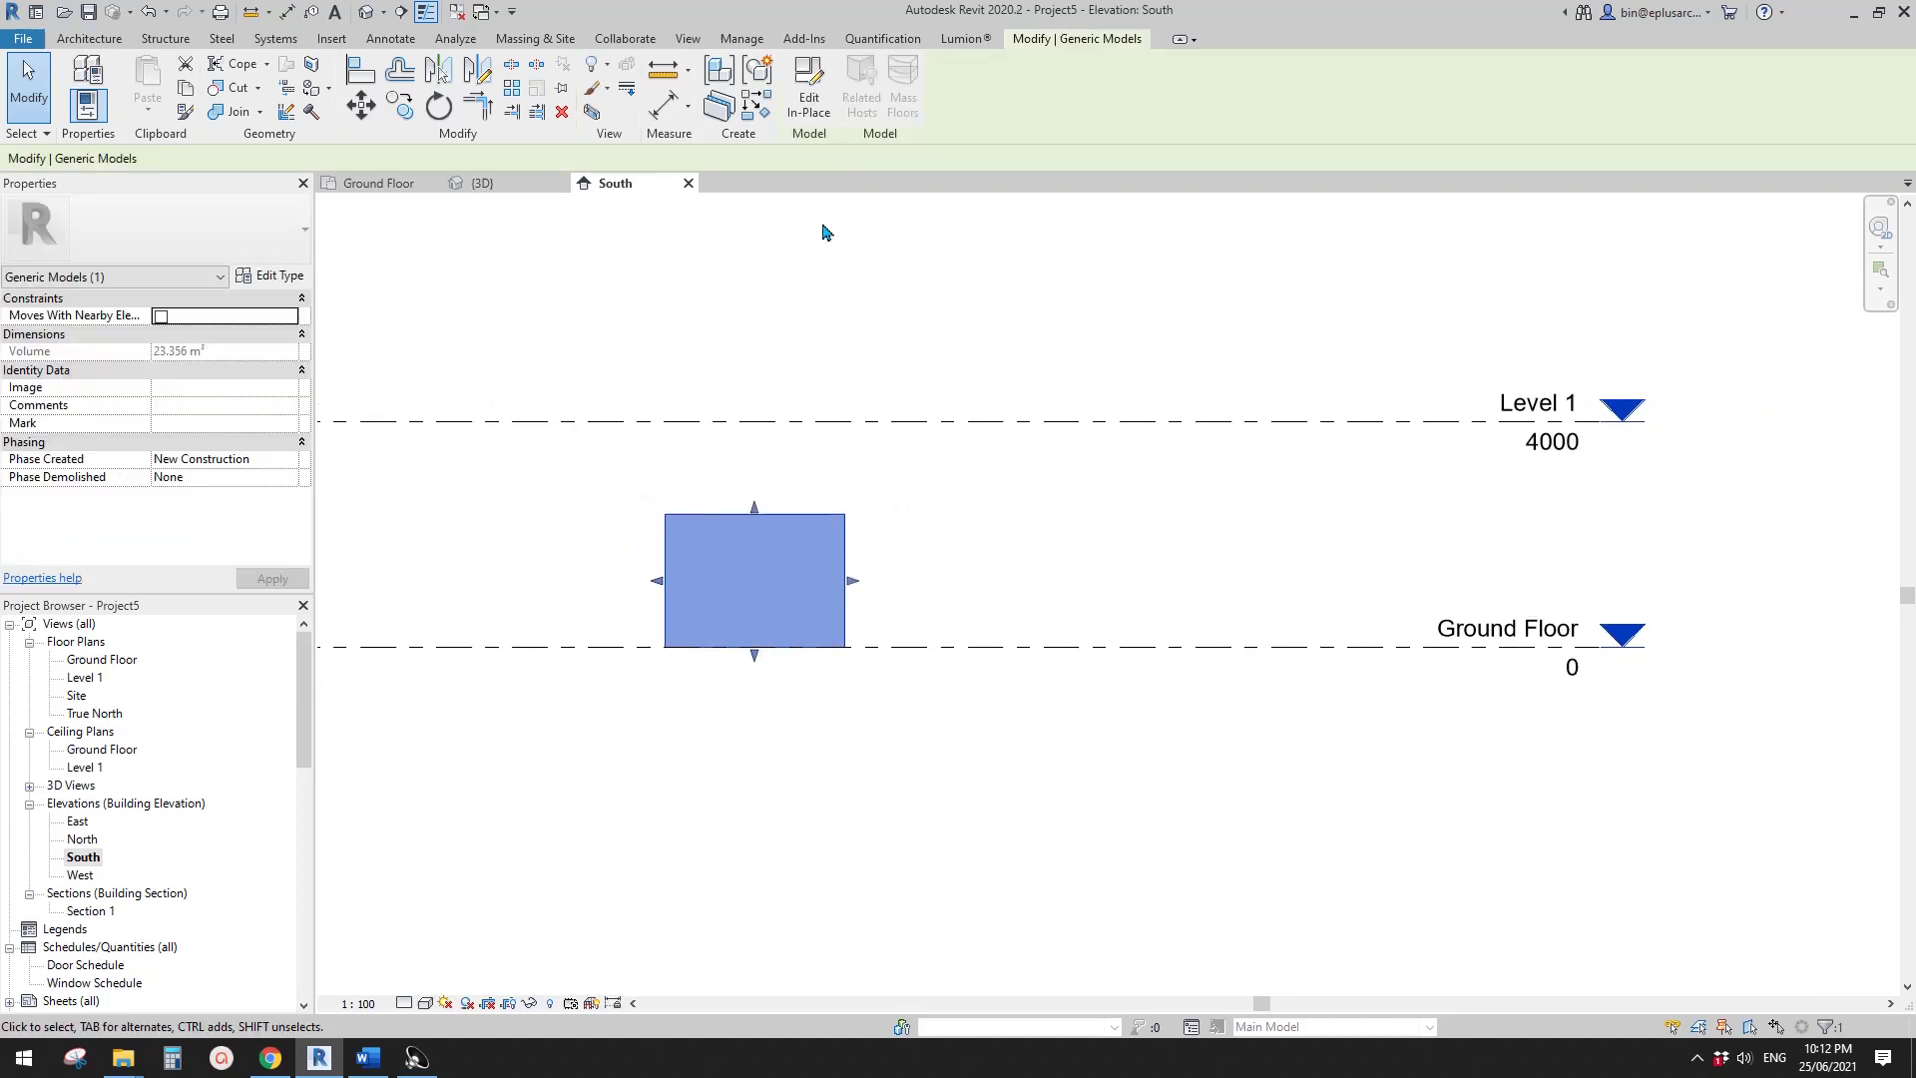
click(809, 97)
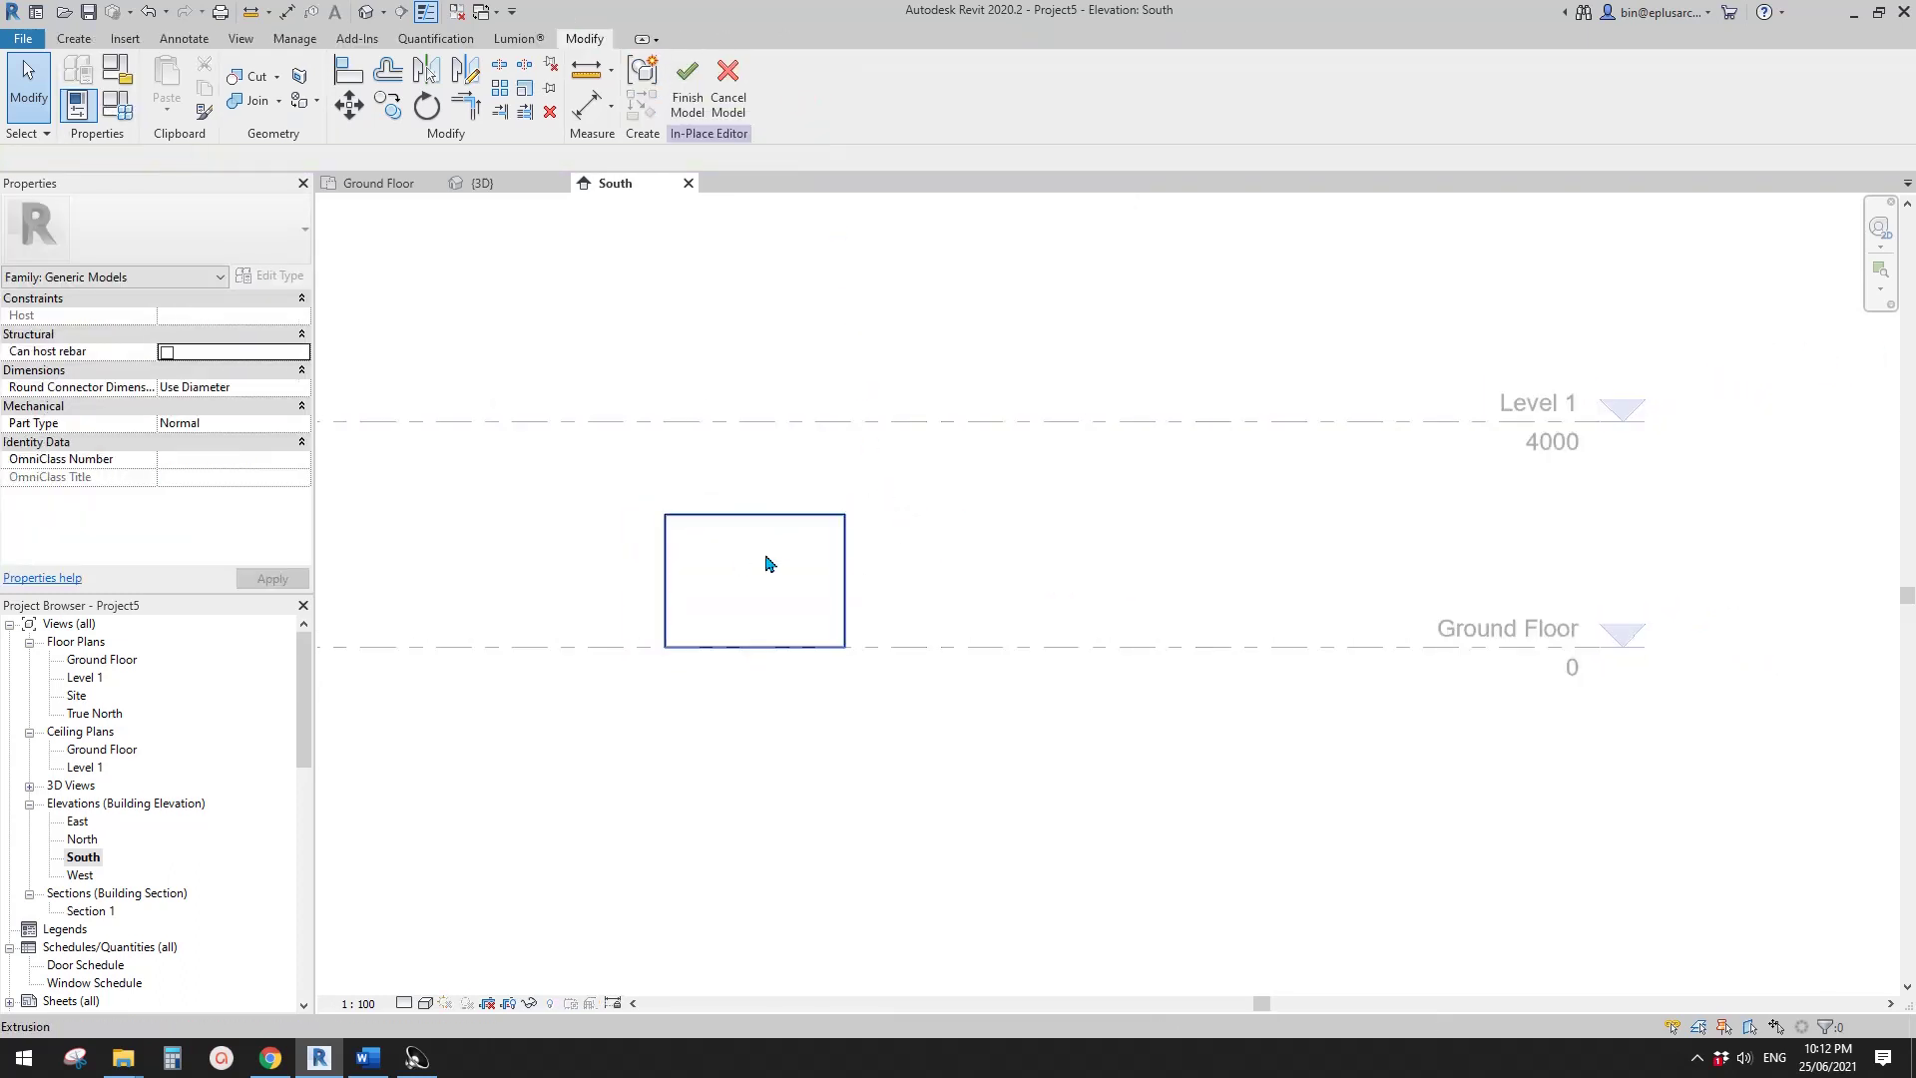
middle_drag(915, 606, 928, 620)
click(816, 592)
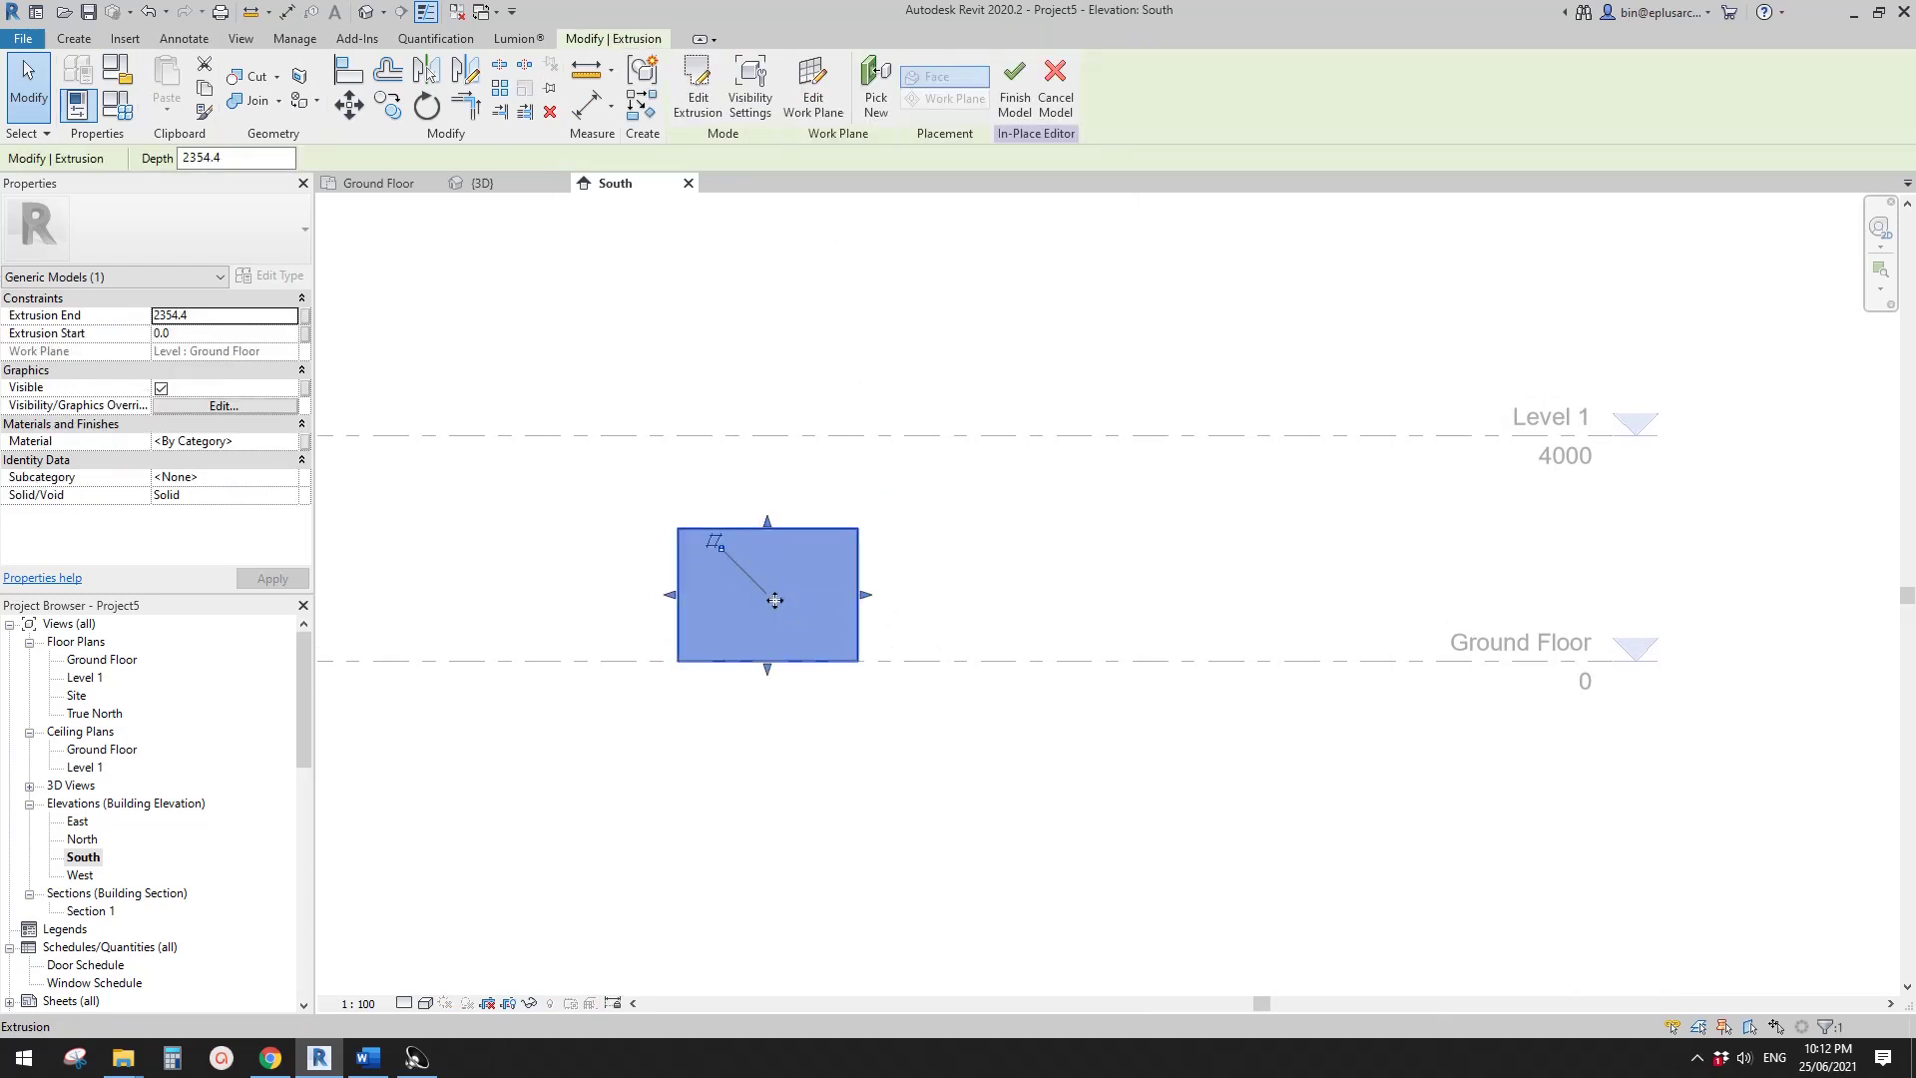
middle_drag(783, 598, 823, 600)
scroll(824, 601, up, 1)
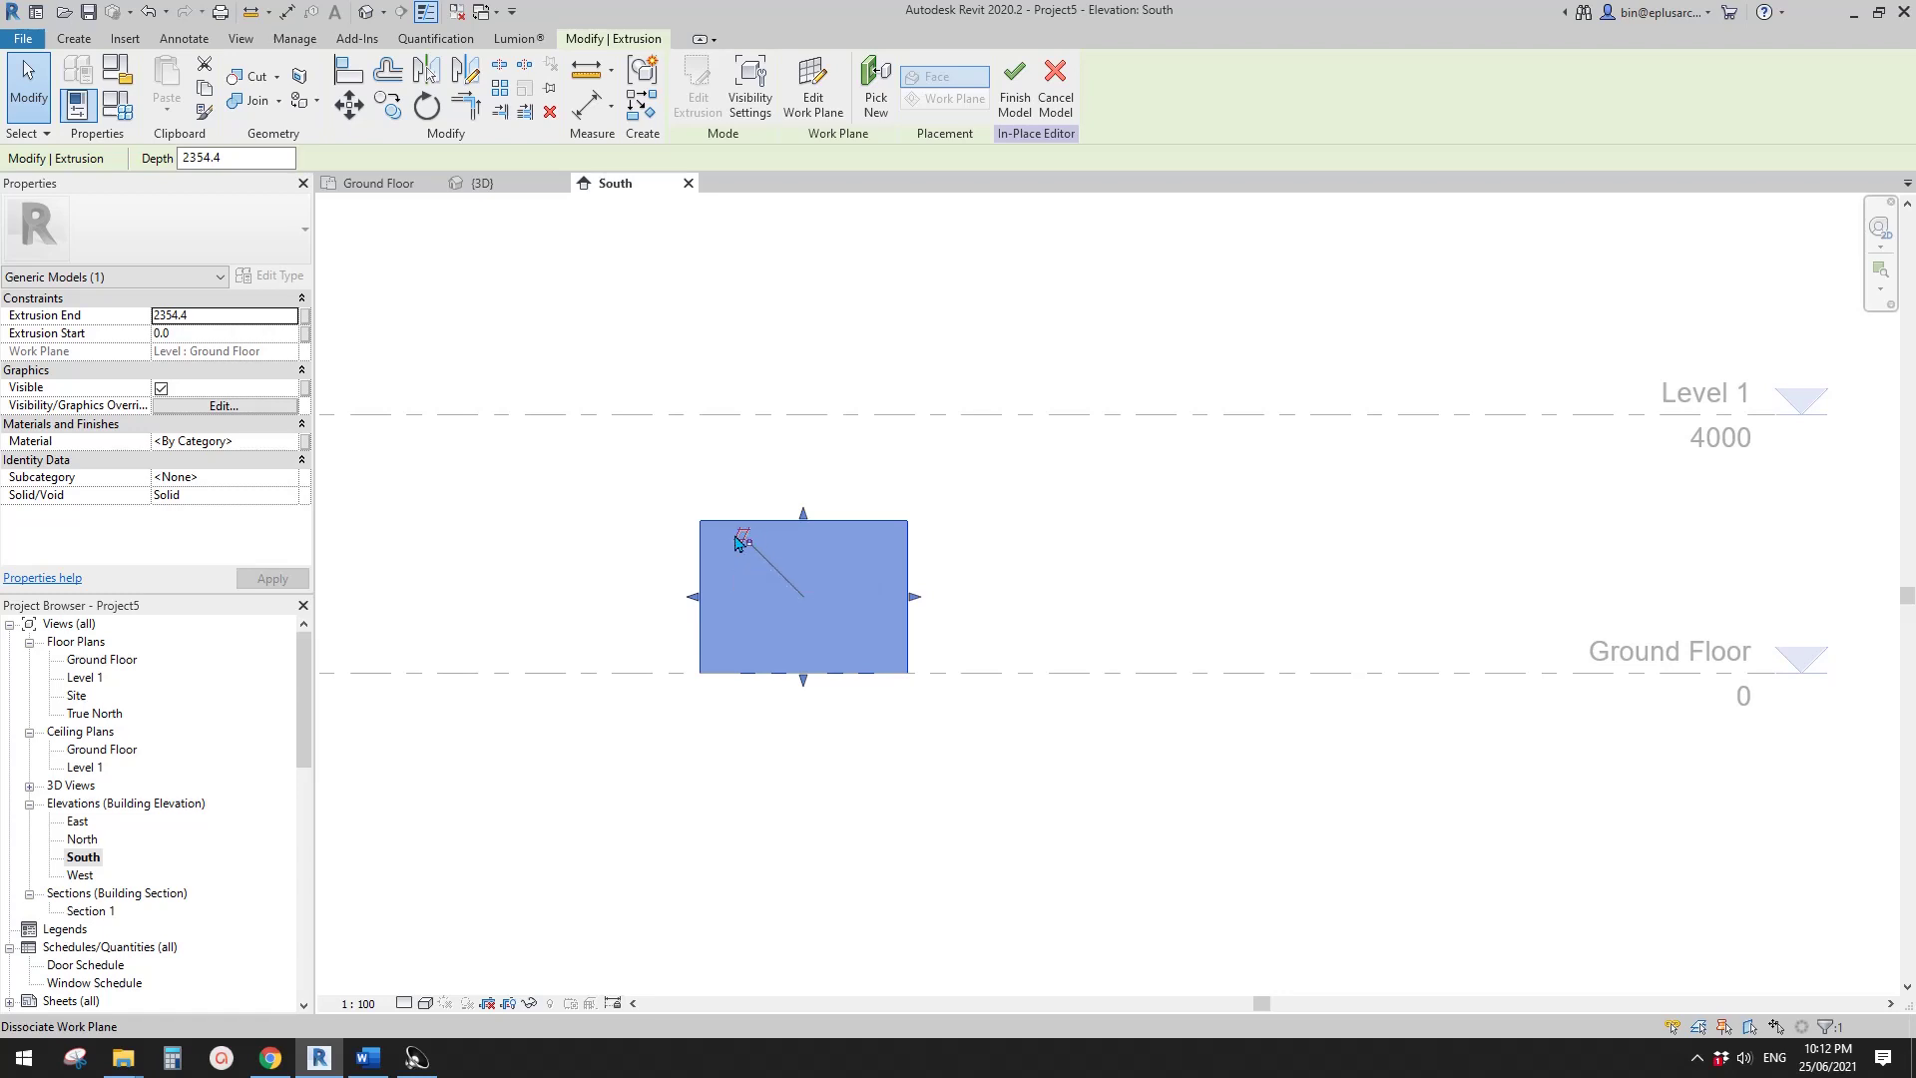
scroll(750, 545, up, 1)
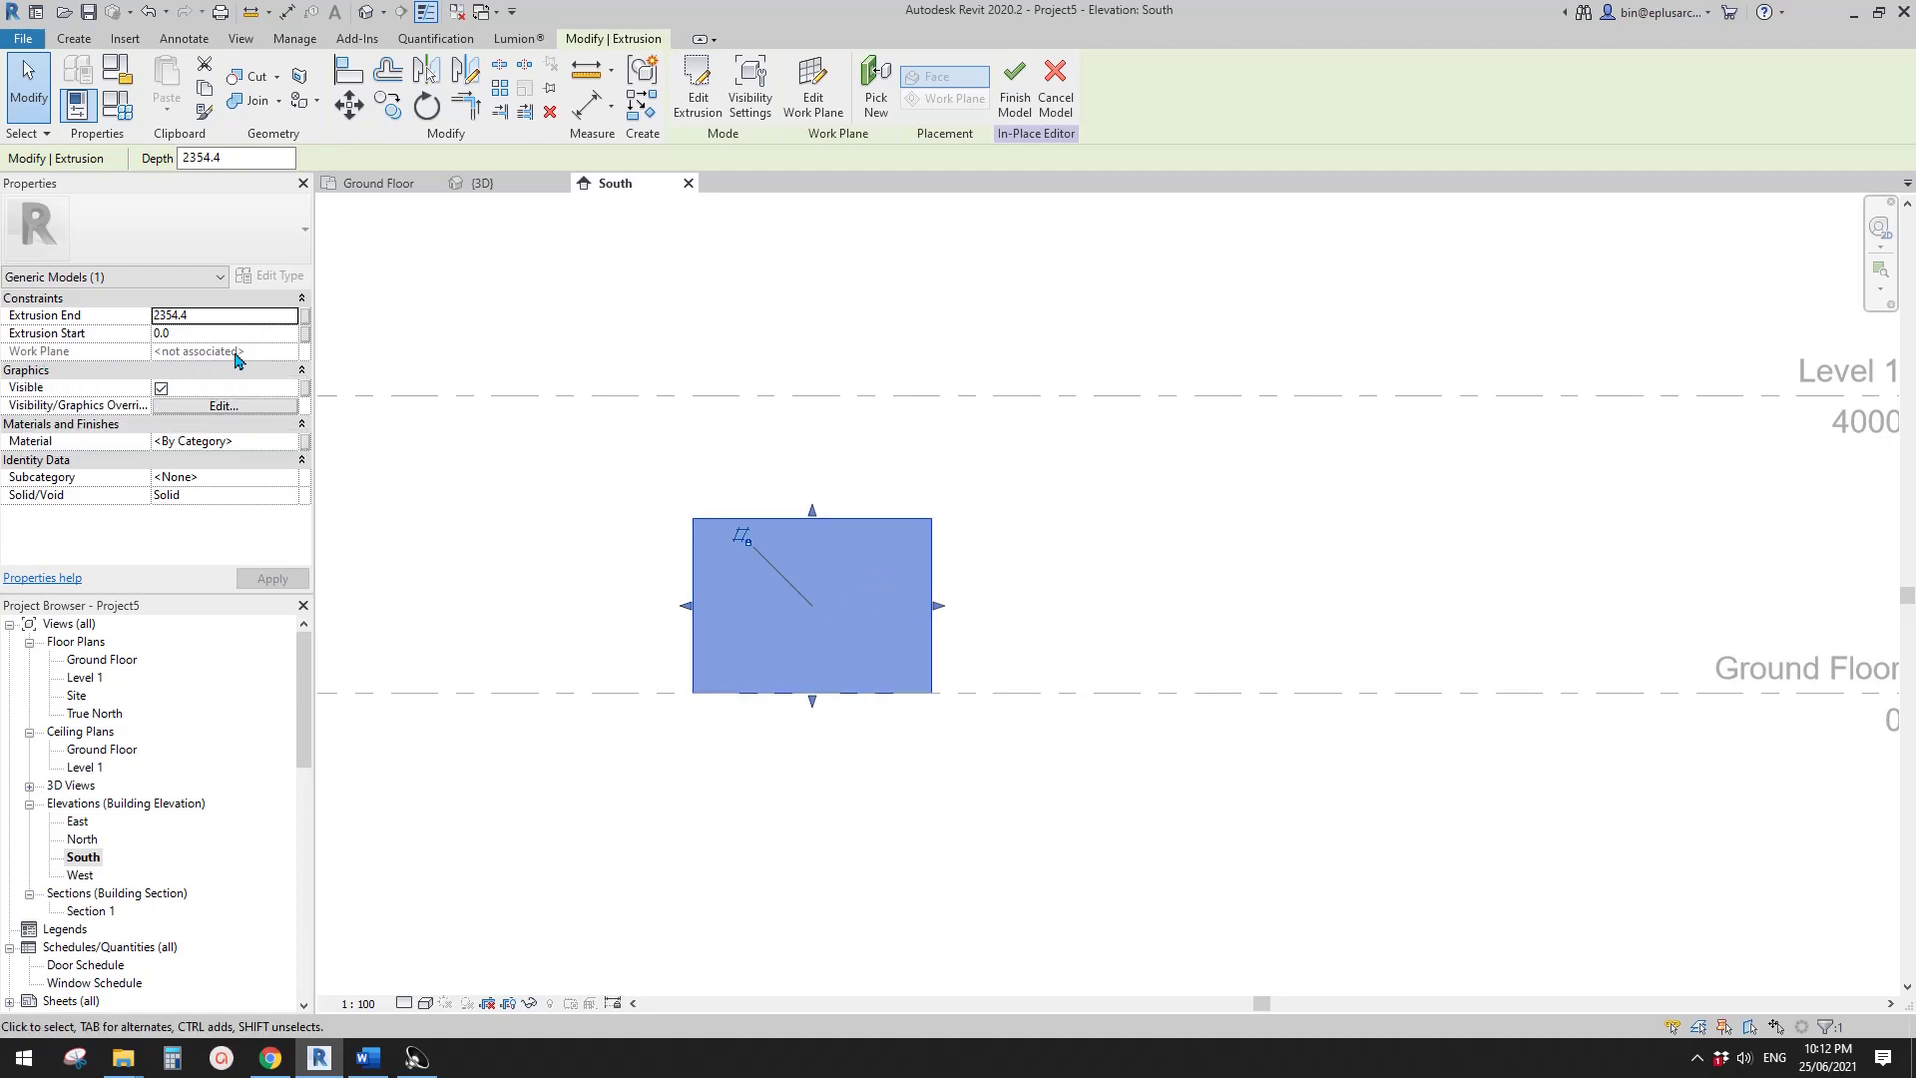
- Move the dissociated extrusion below Ground Floor and back up onto the level, slightly to the right
scroll(619, 429, down, 2)
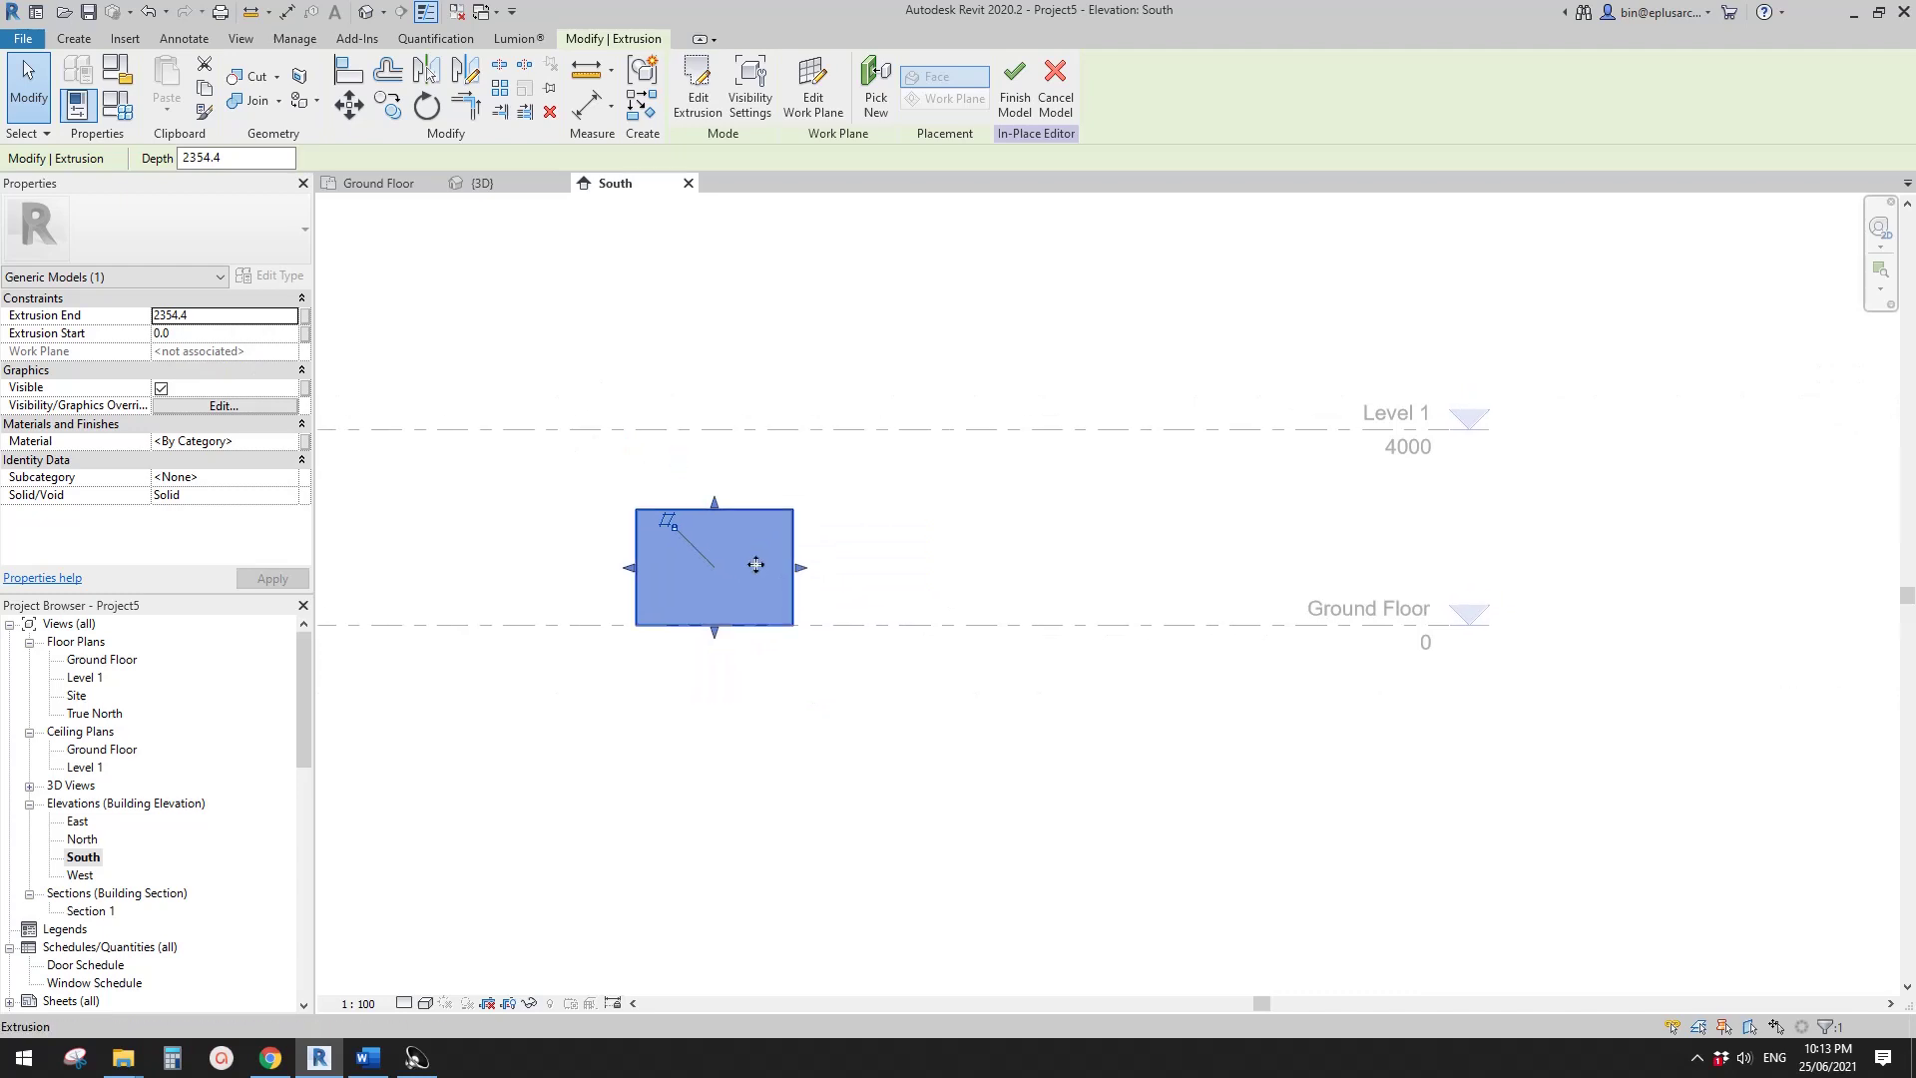
drag(746, 584, 763, 717)
drag(722, 655, 754, 551)
- Copy the extrusion straight up to above Level 1 and delete that copy
key(c)
key(o)
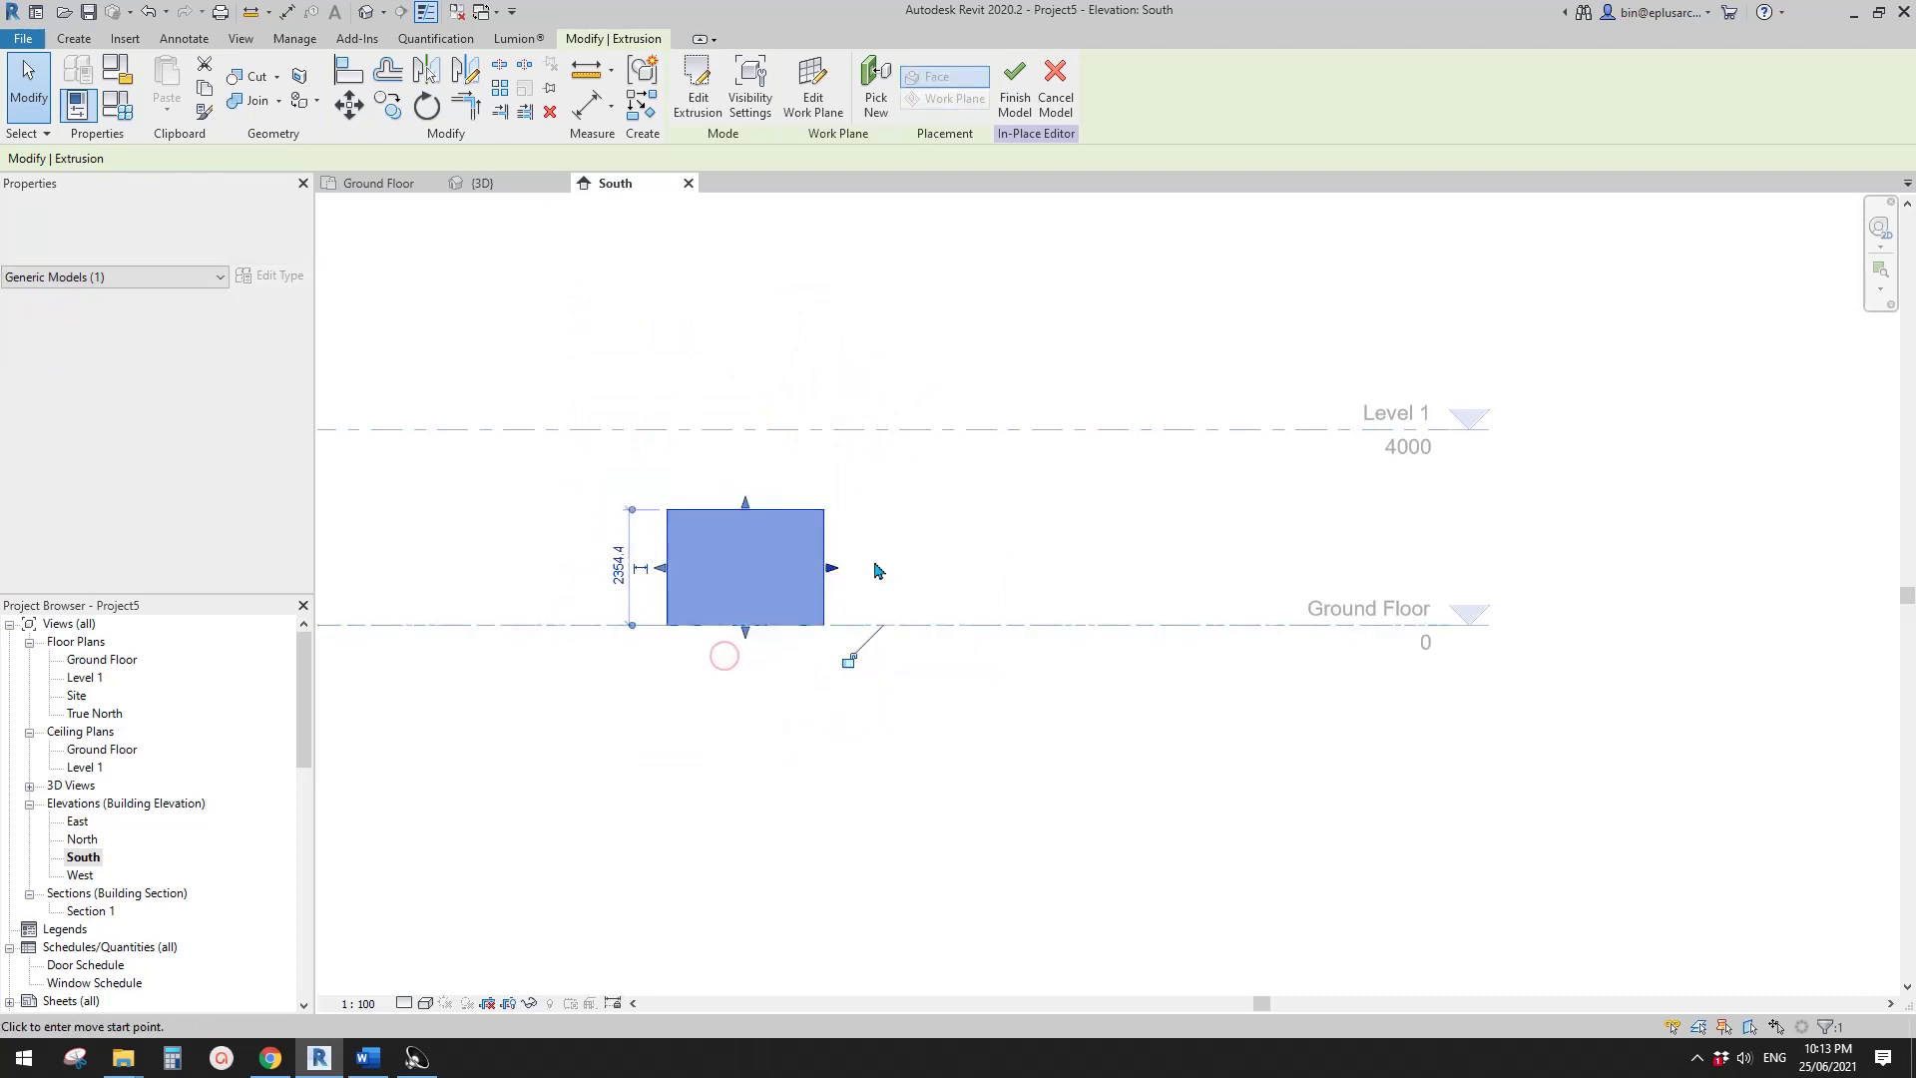
click(900, 552)
click(964, 336)
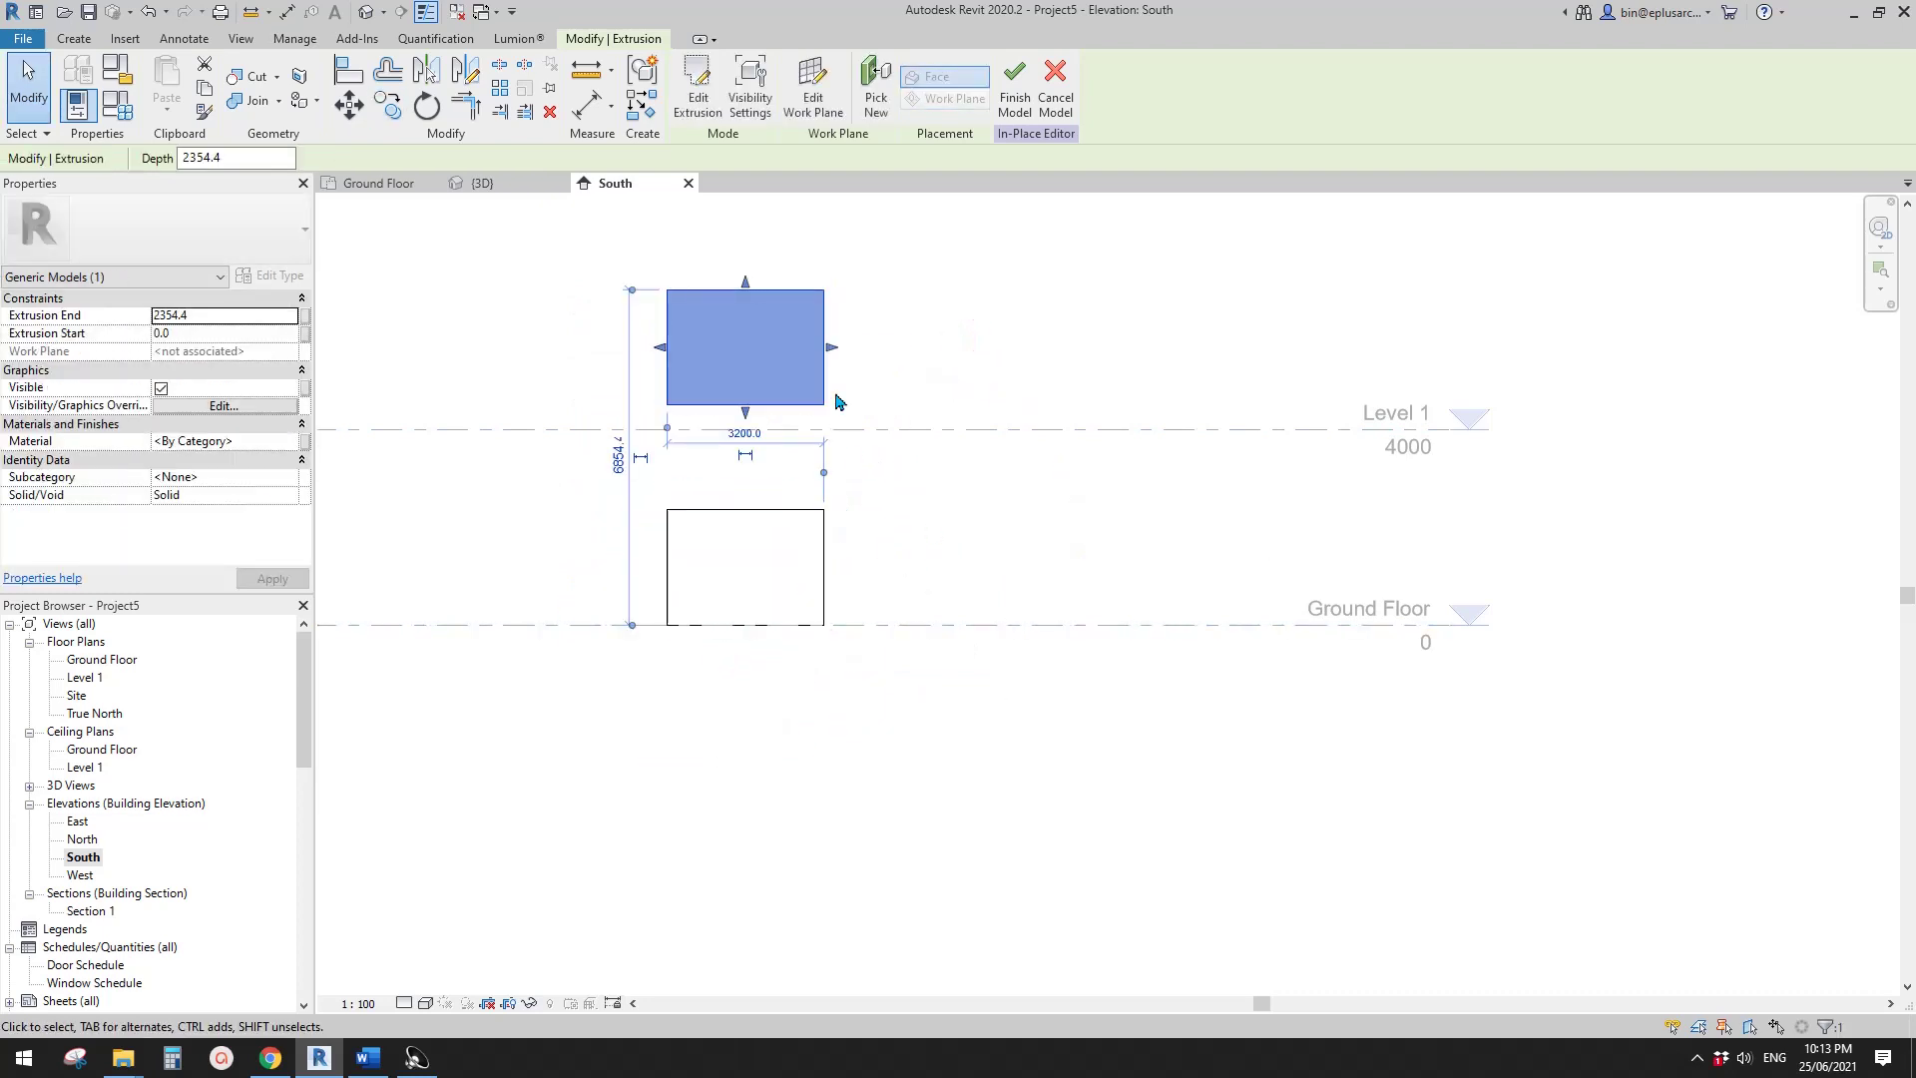
middle_drag(949, 758, 913, 809)
click(819, 708)
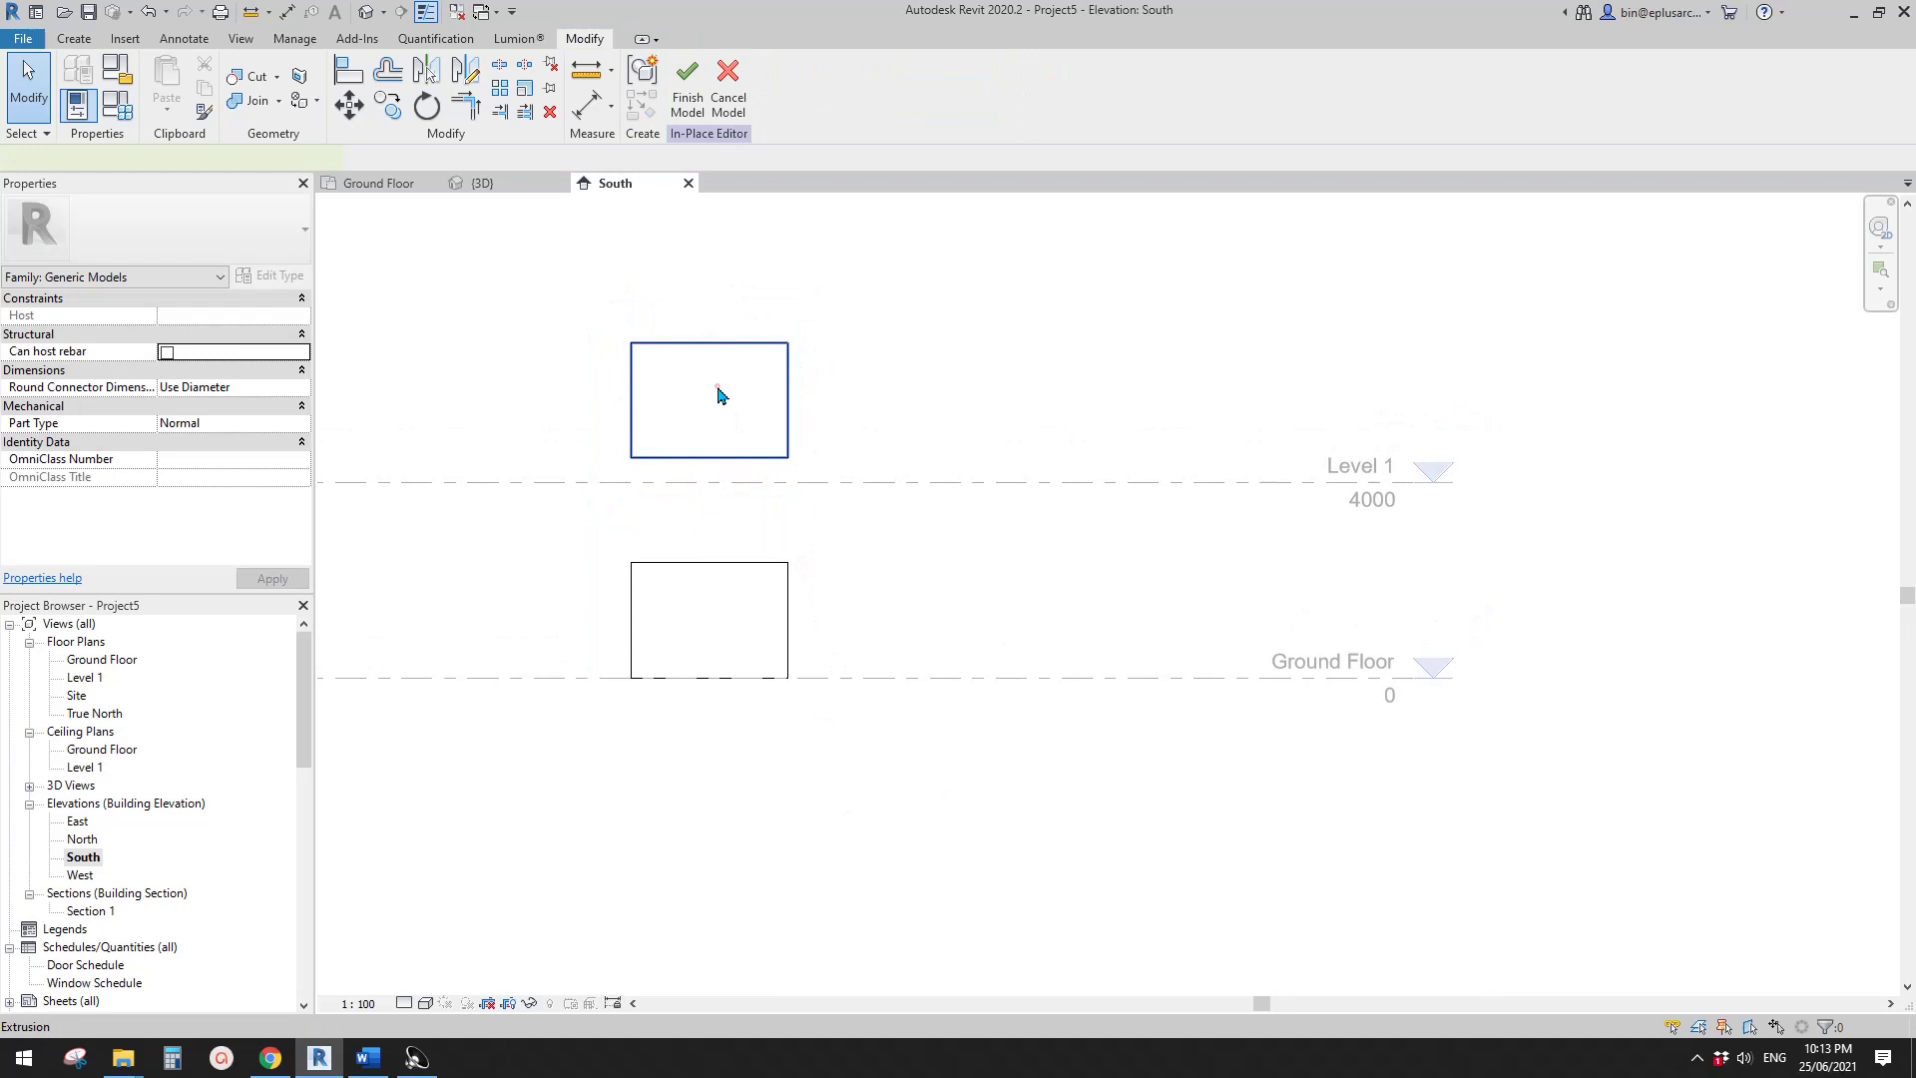
click(714, 387)
key(Delete)
- Move the extrusion up to above Level 1 and set its extrusion end to 2000
click(742, 620)
drag(742, 619, 674, 540)
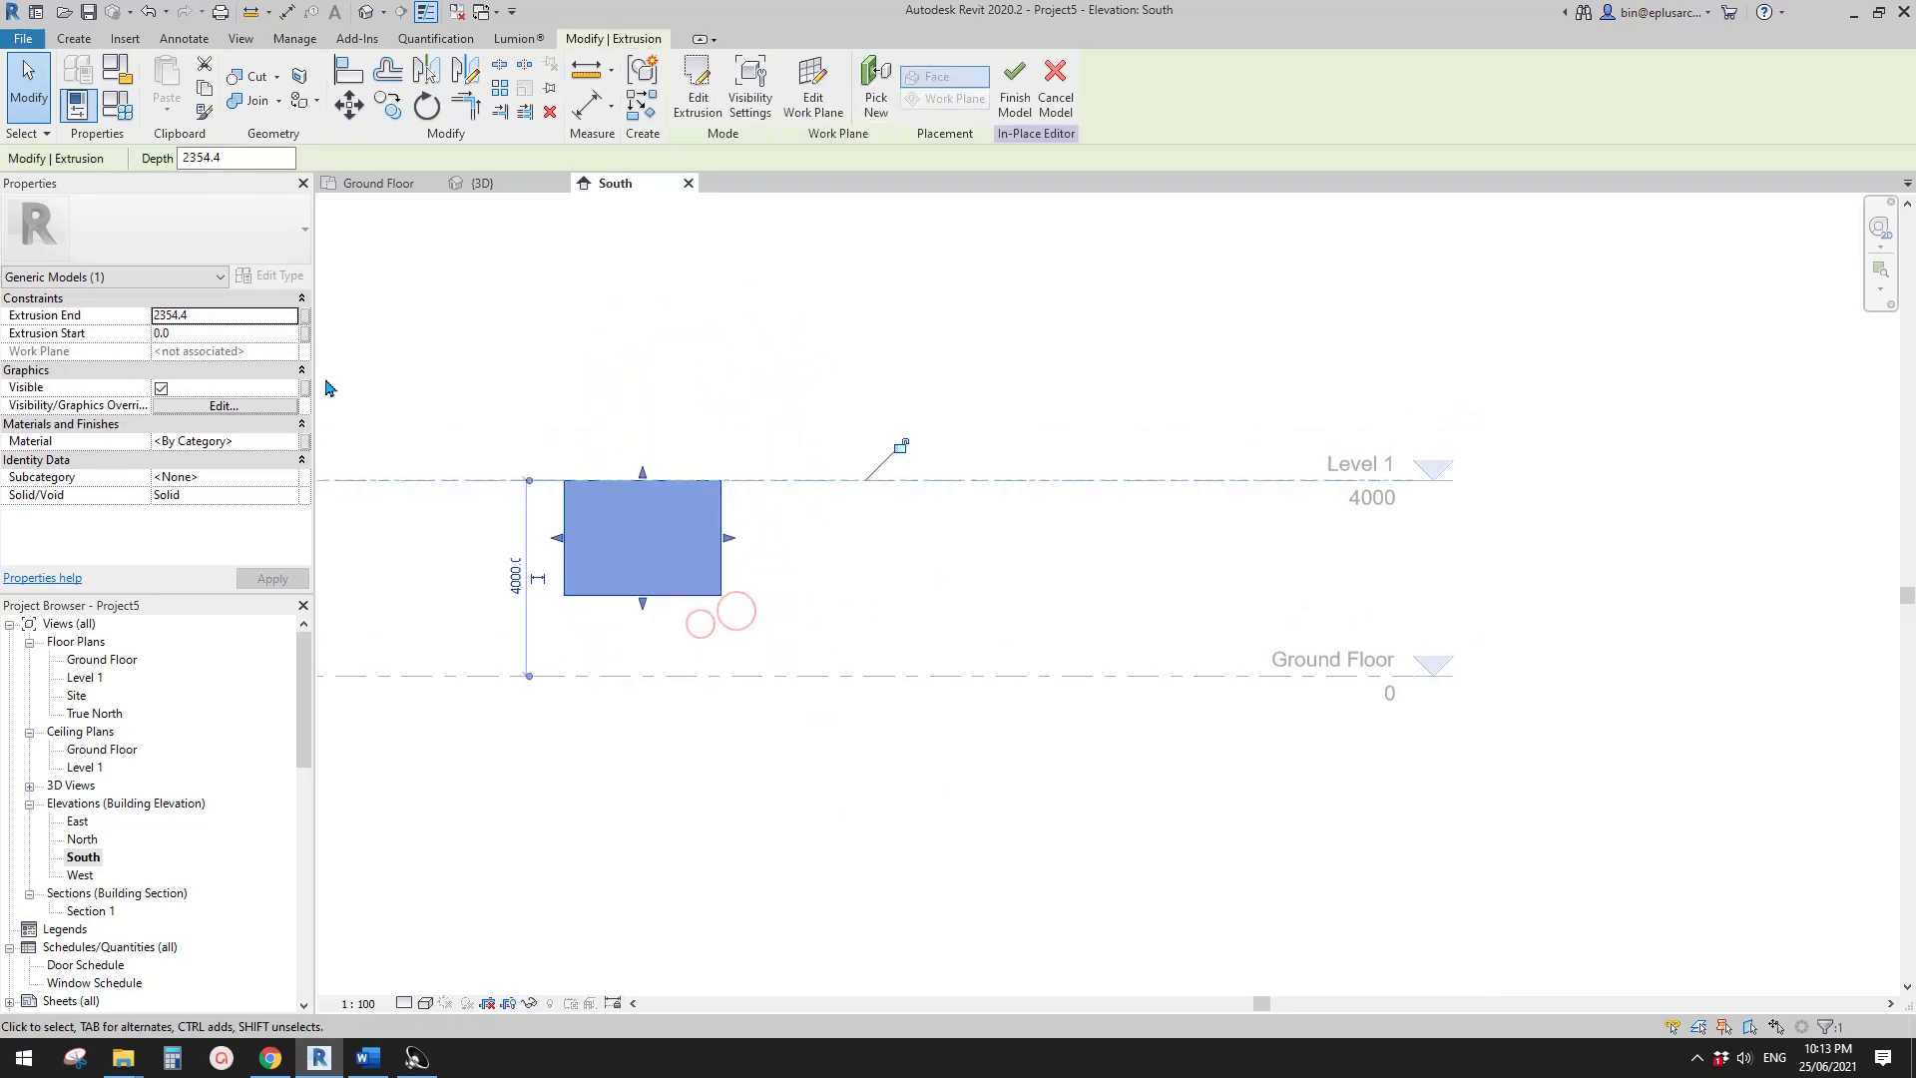
middle_drag(627, 522, 702, 515)
drag(703, 514, 656, 426)
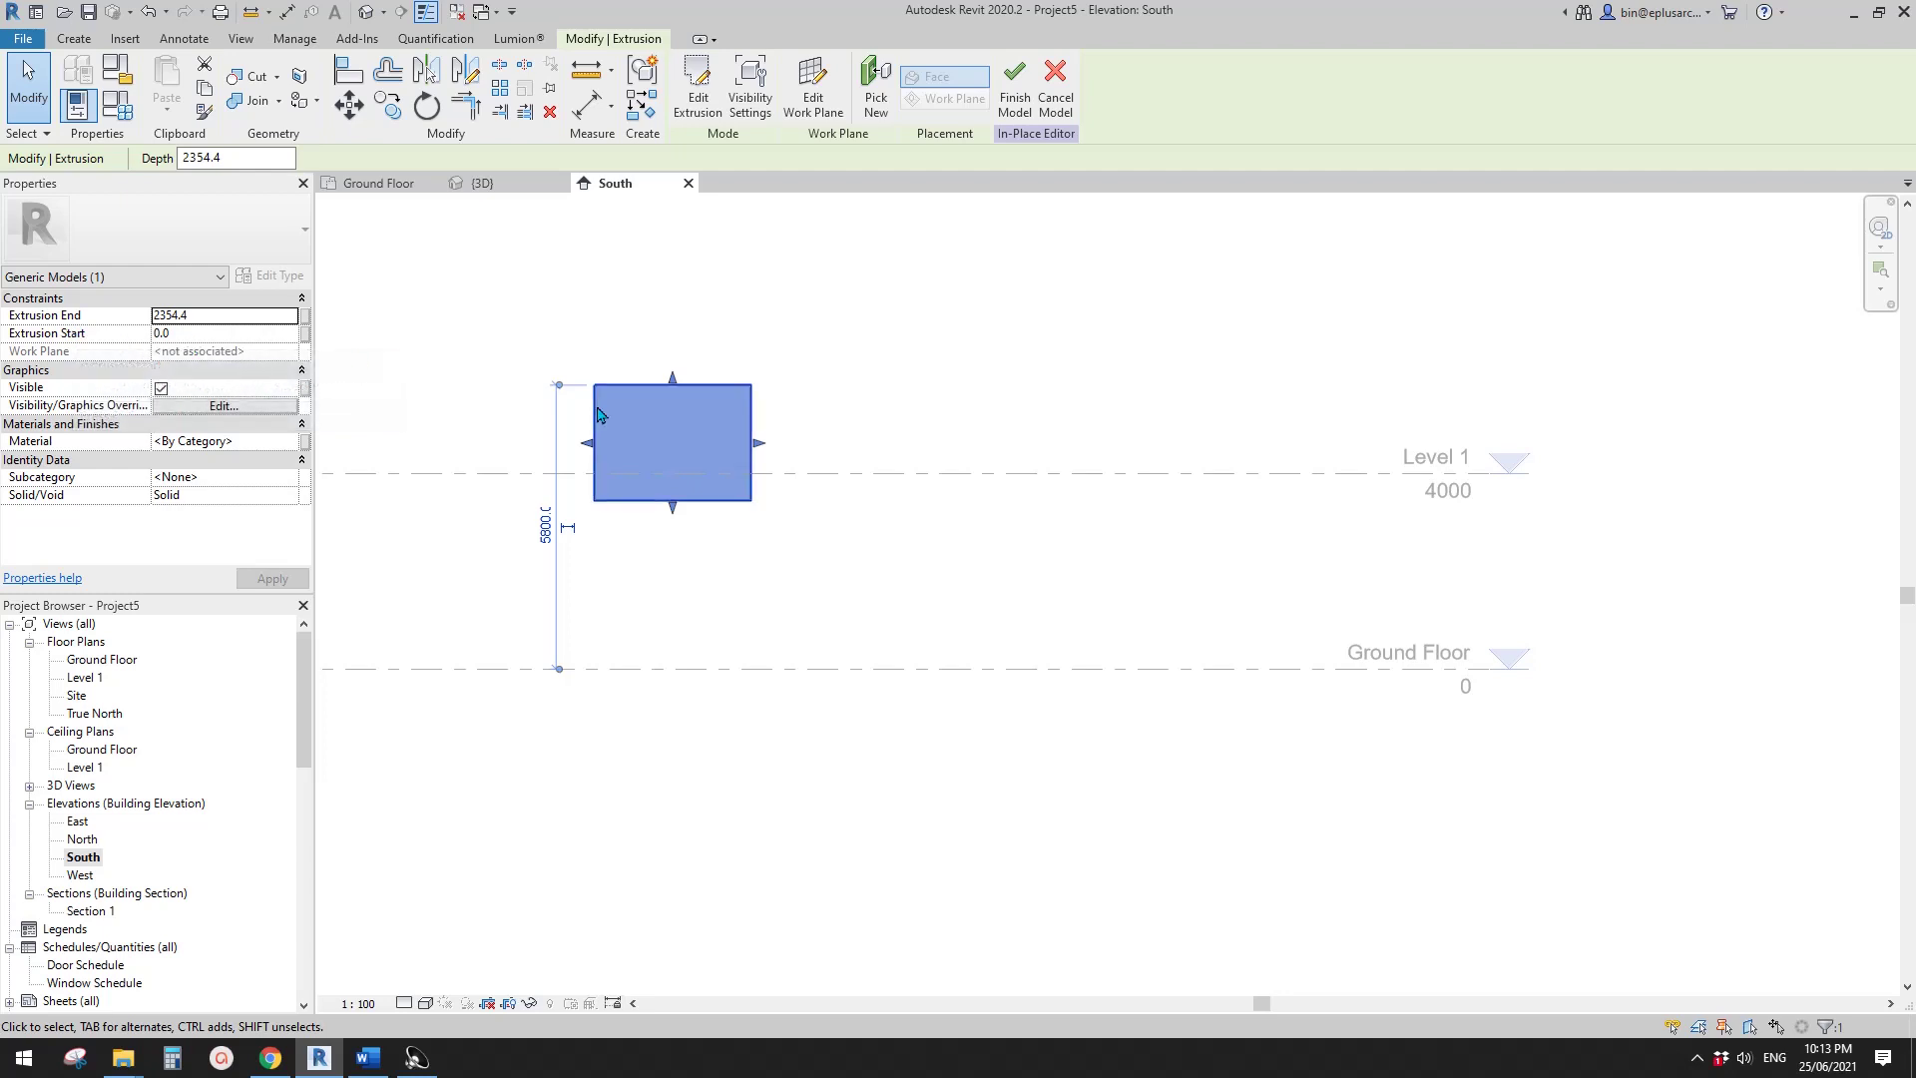
drag(658, 427, 806, 356)
click(225, 319)
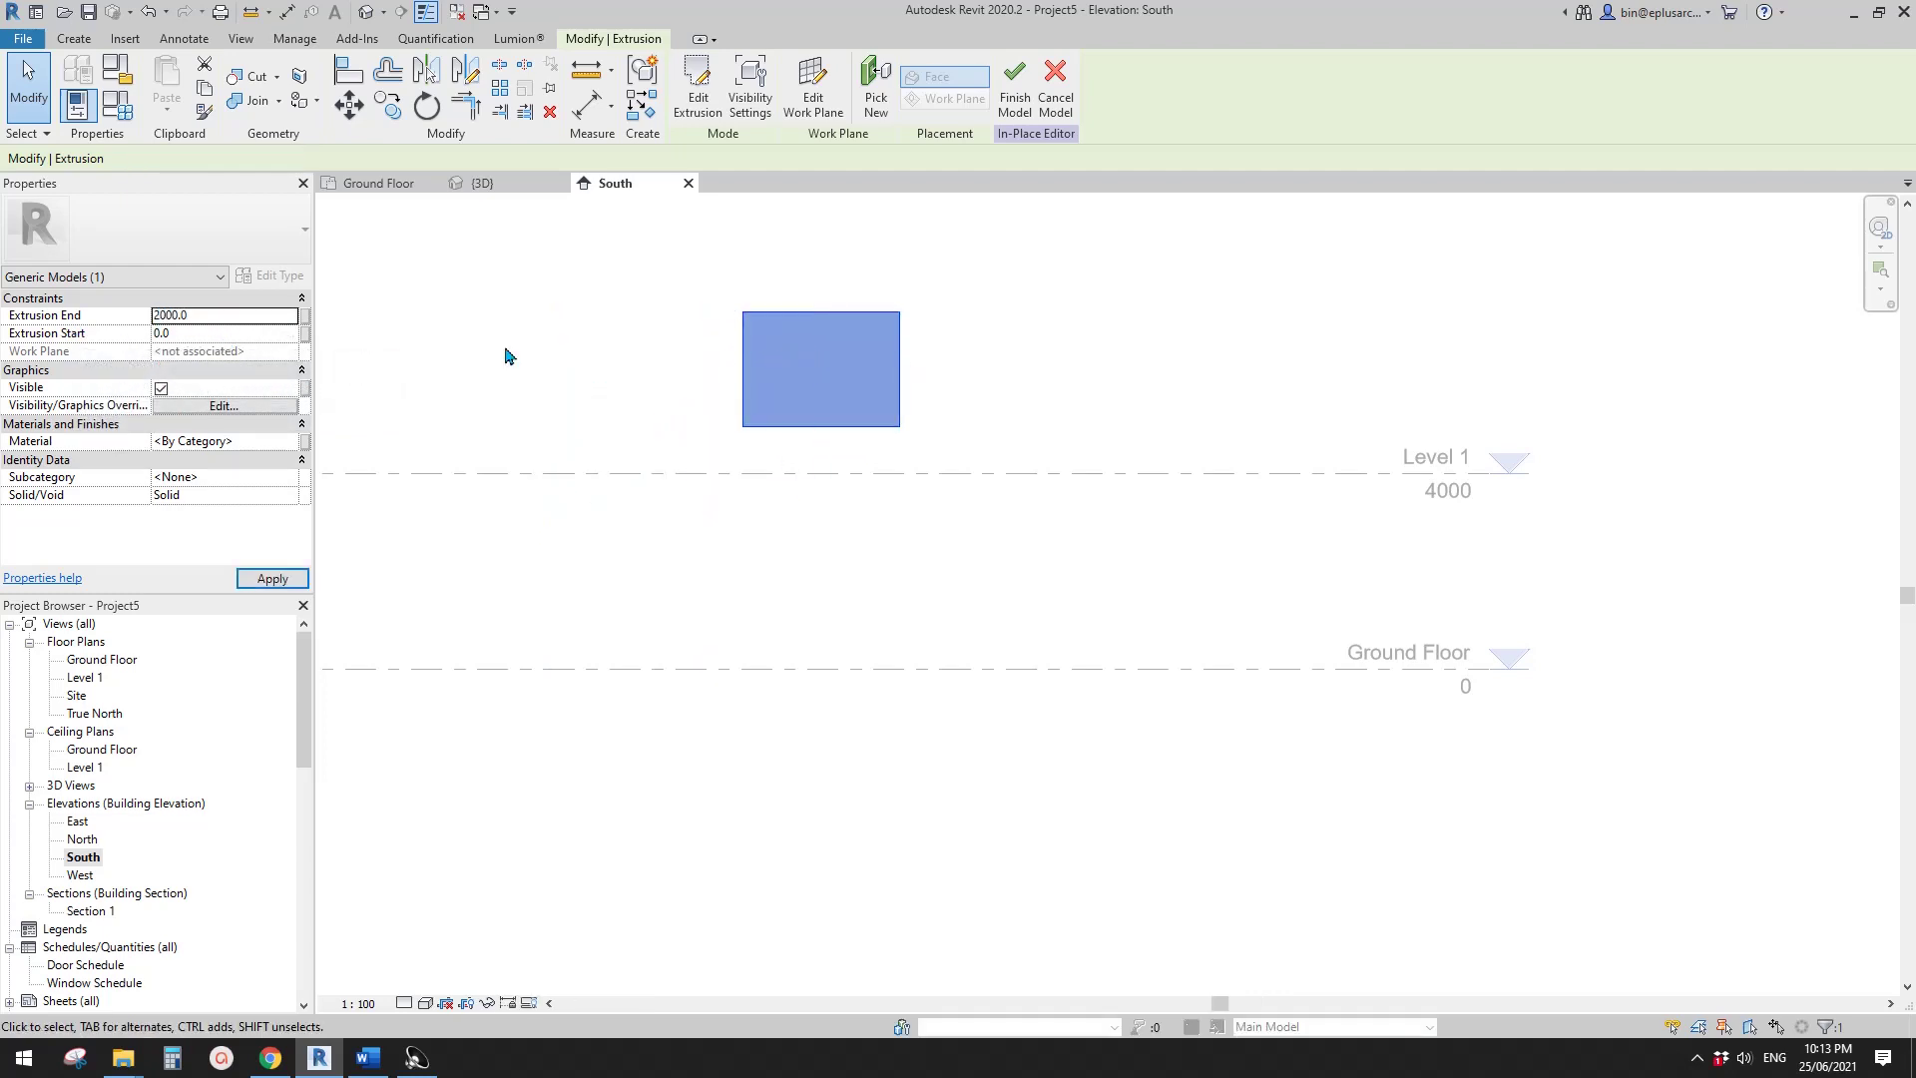
- Move the extrusion down between the two levels, its upper edge about 3000 mm above Ground Floor, and finish the in-place model
click(851, 388)
drag(851, 384, 525, 356)
drag(637, 376, 758, 385)
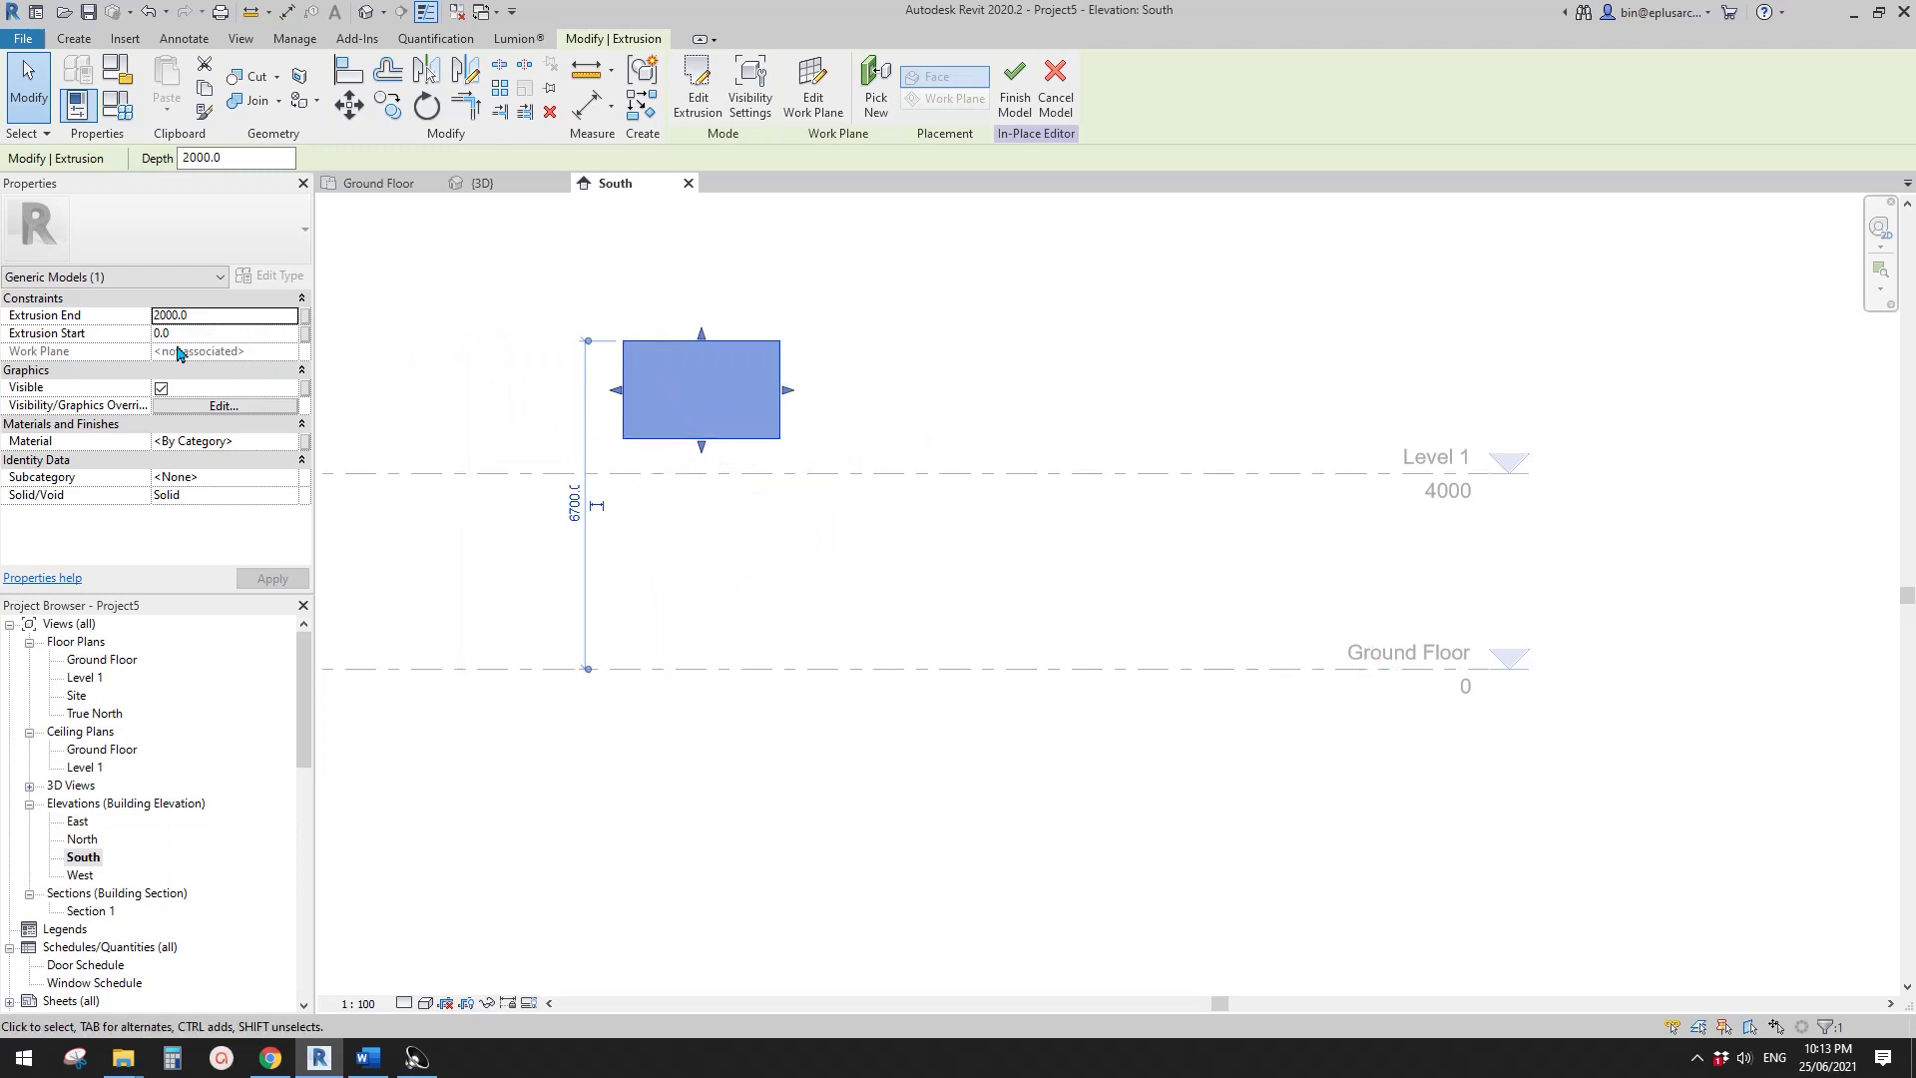
drag(688, 388, 726, 607)
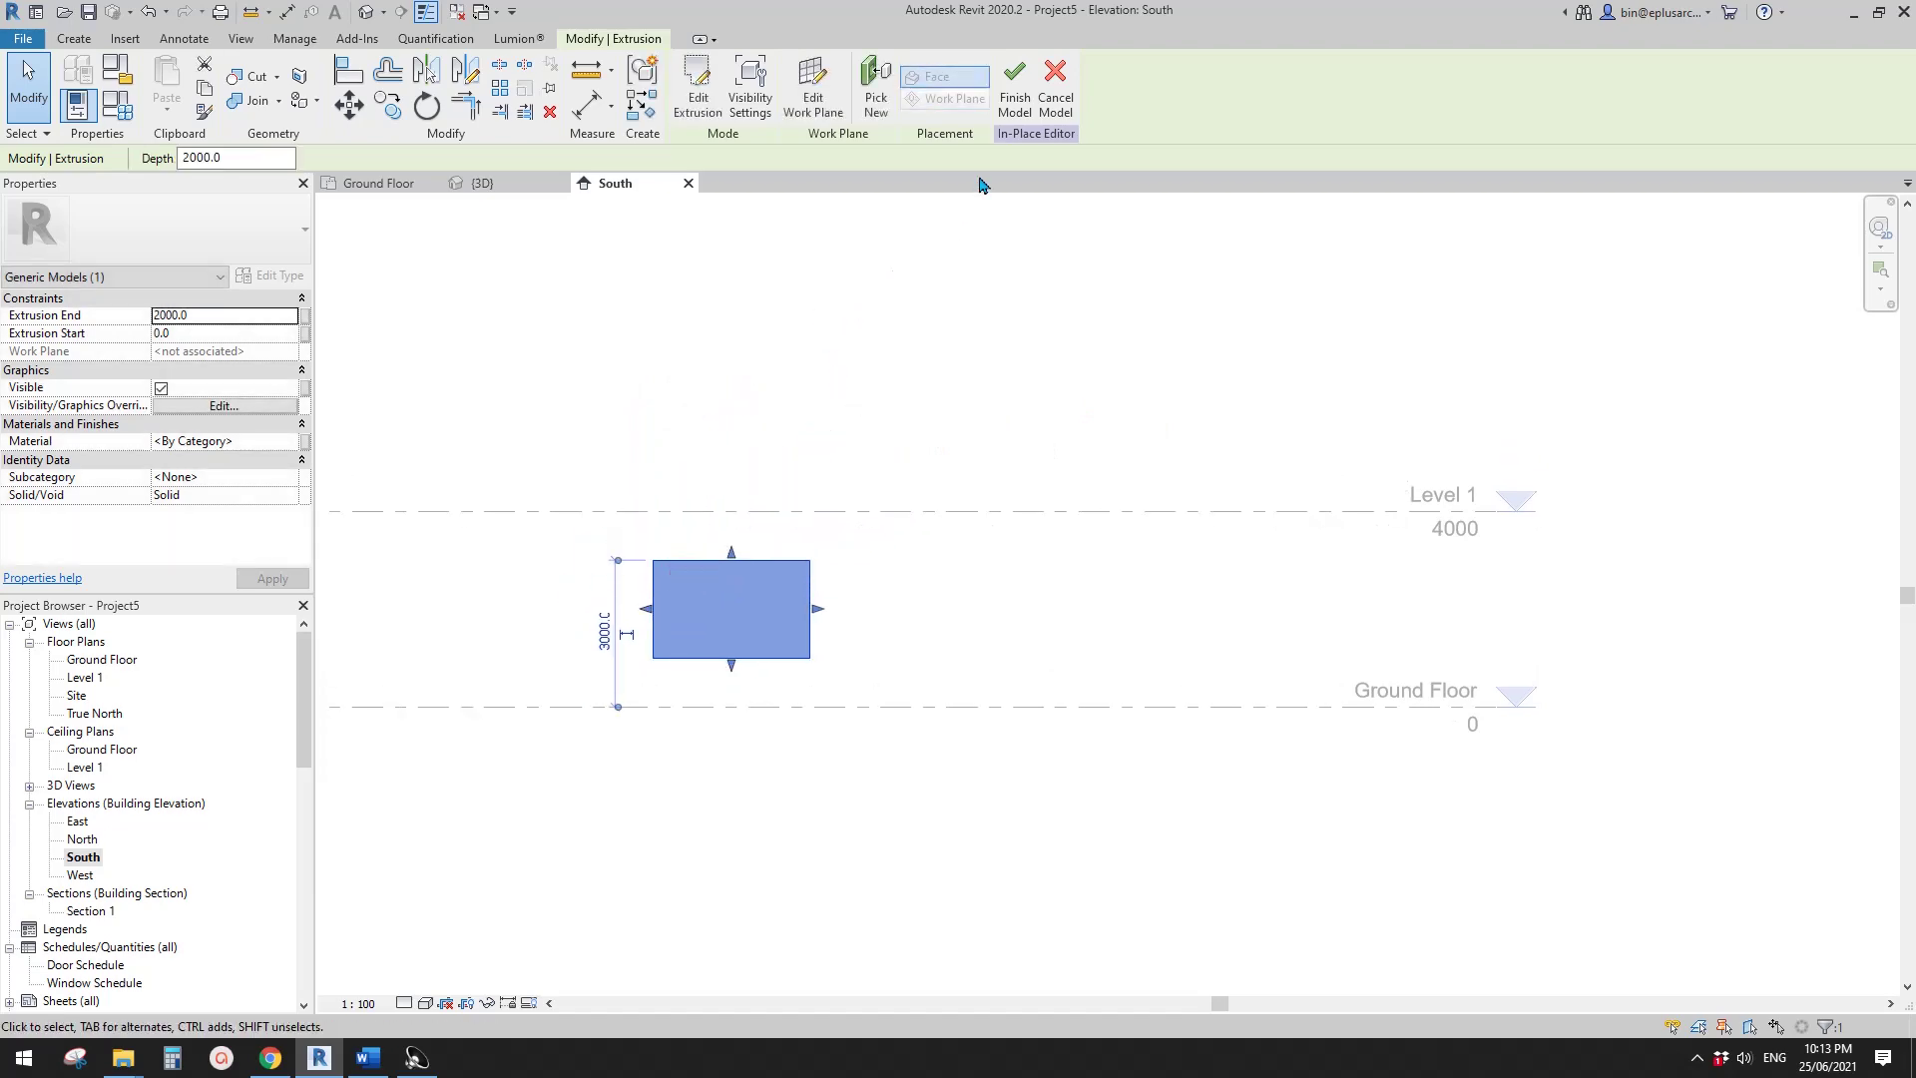
click(1015, 89)
middle_drag(874, 419, 851, 360)
middle_drag(861, 516, 860, 537)
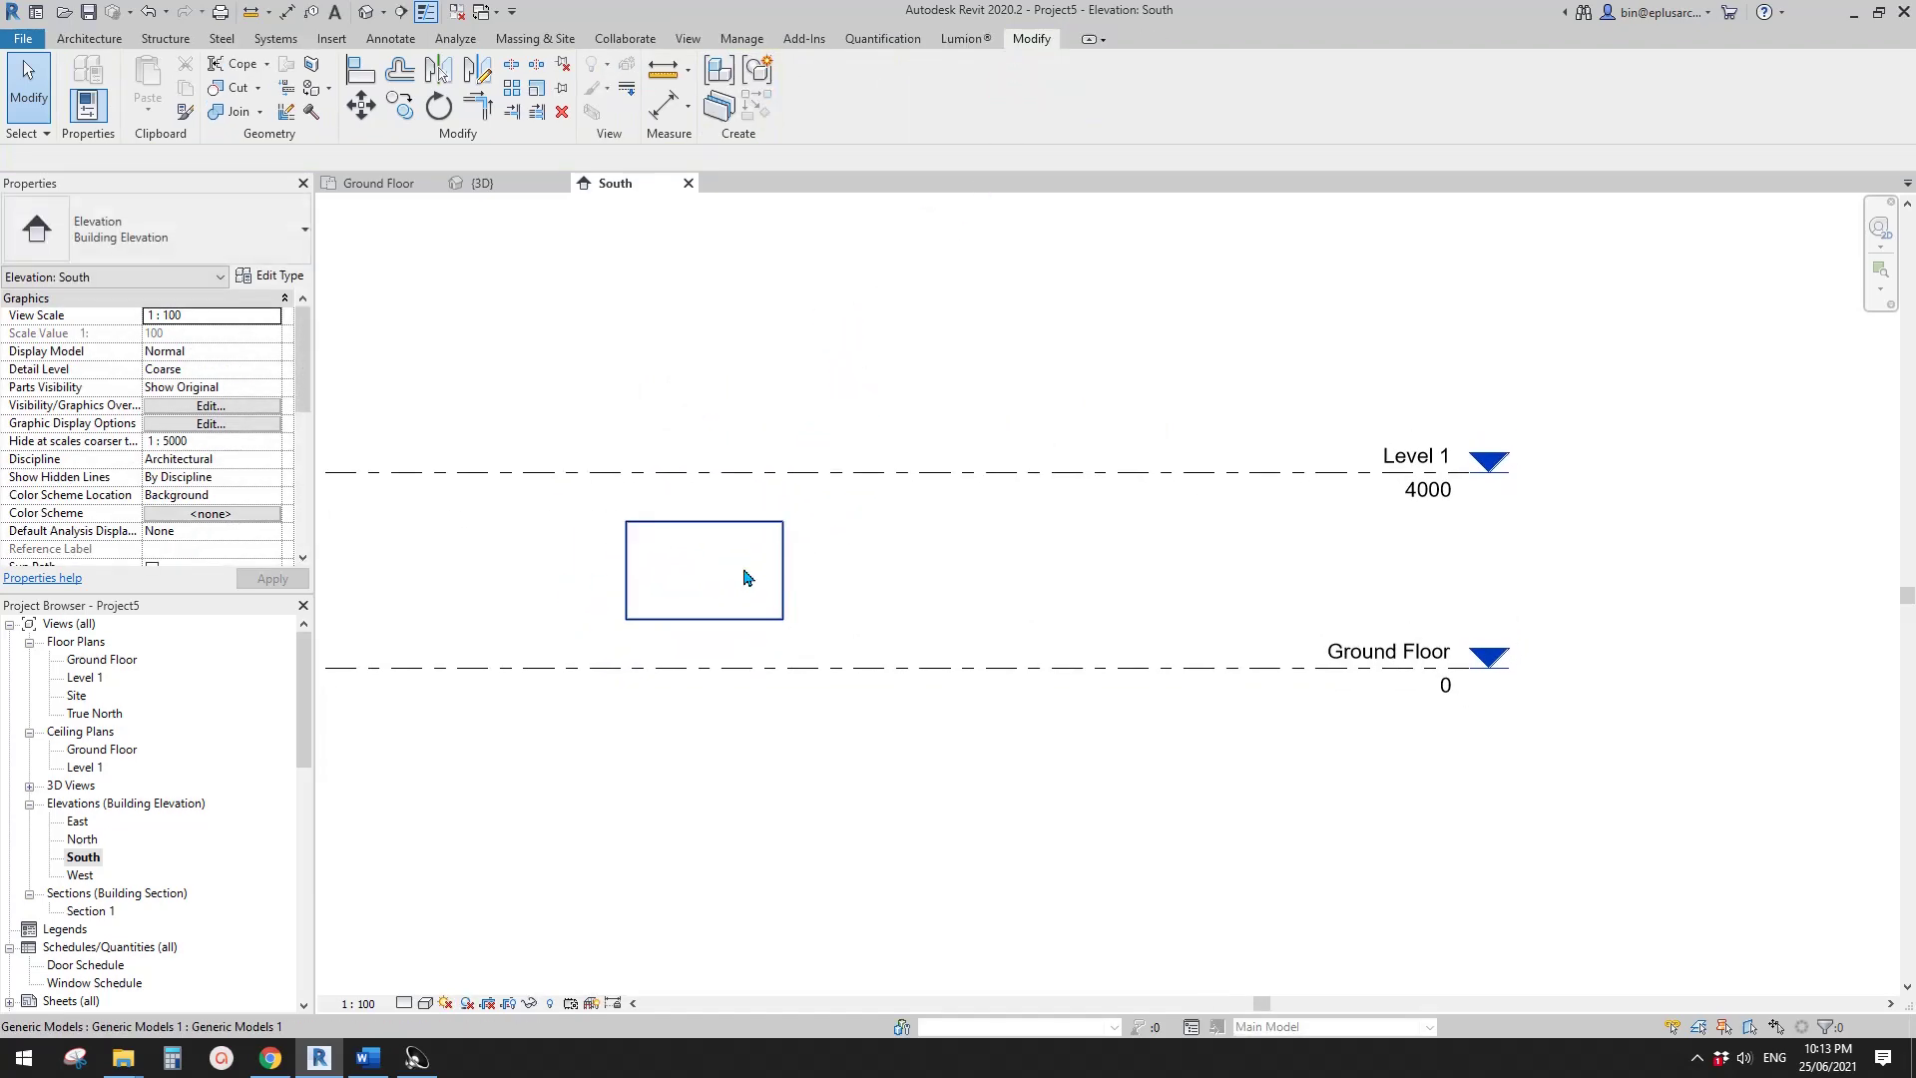
- Copy the finished box vertically to above Level 1
click(720, 561)
scroll(765, 593, down, 1)
middle_drag(766, 593, 755, 601)
mouse_move(842, 581)
middle_down()
mouse_move(785, 606)
mouse_move(820, 601)
middle_up()
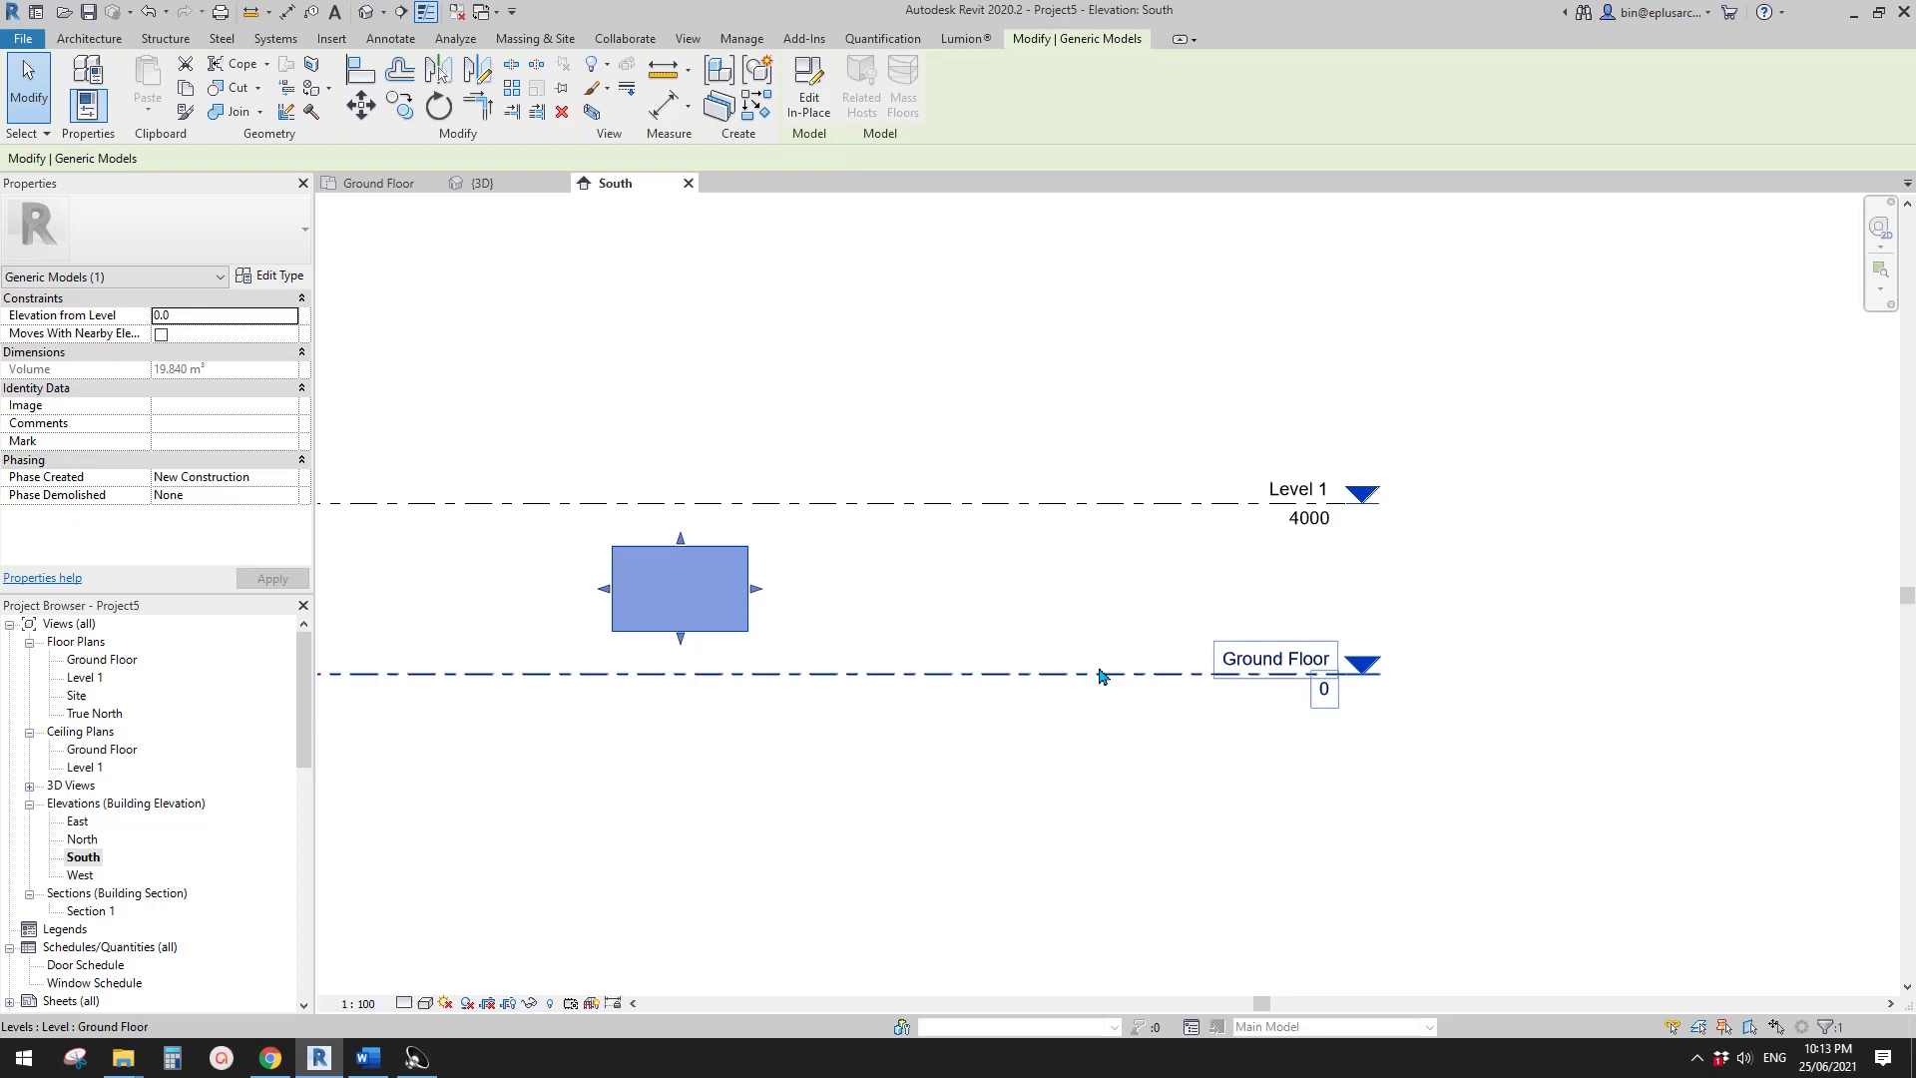
middle_drag(871, 630, 928, 641)
key(c)
key(c)
click(745, 606)
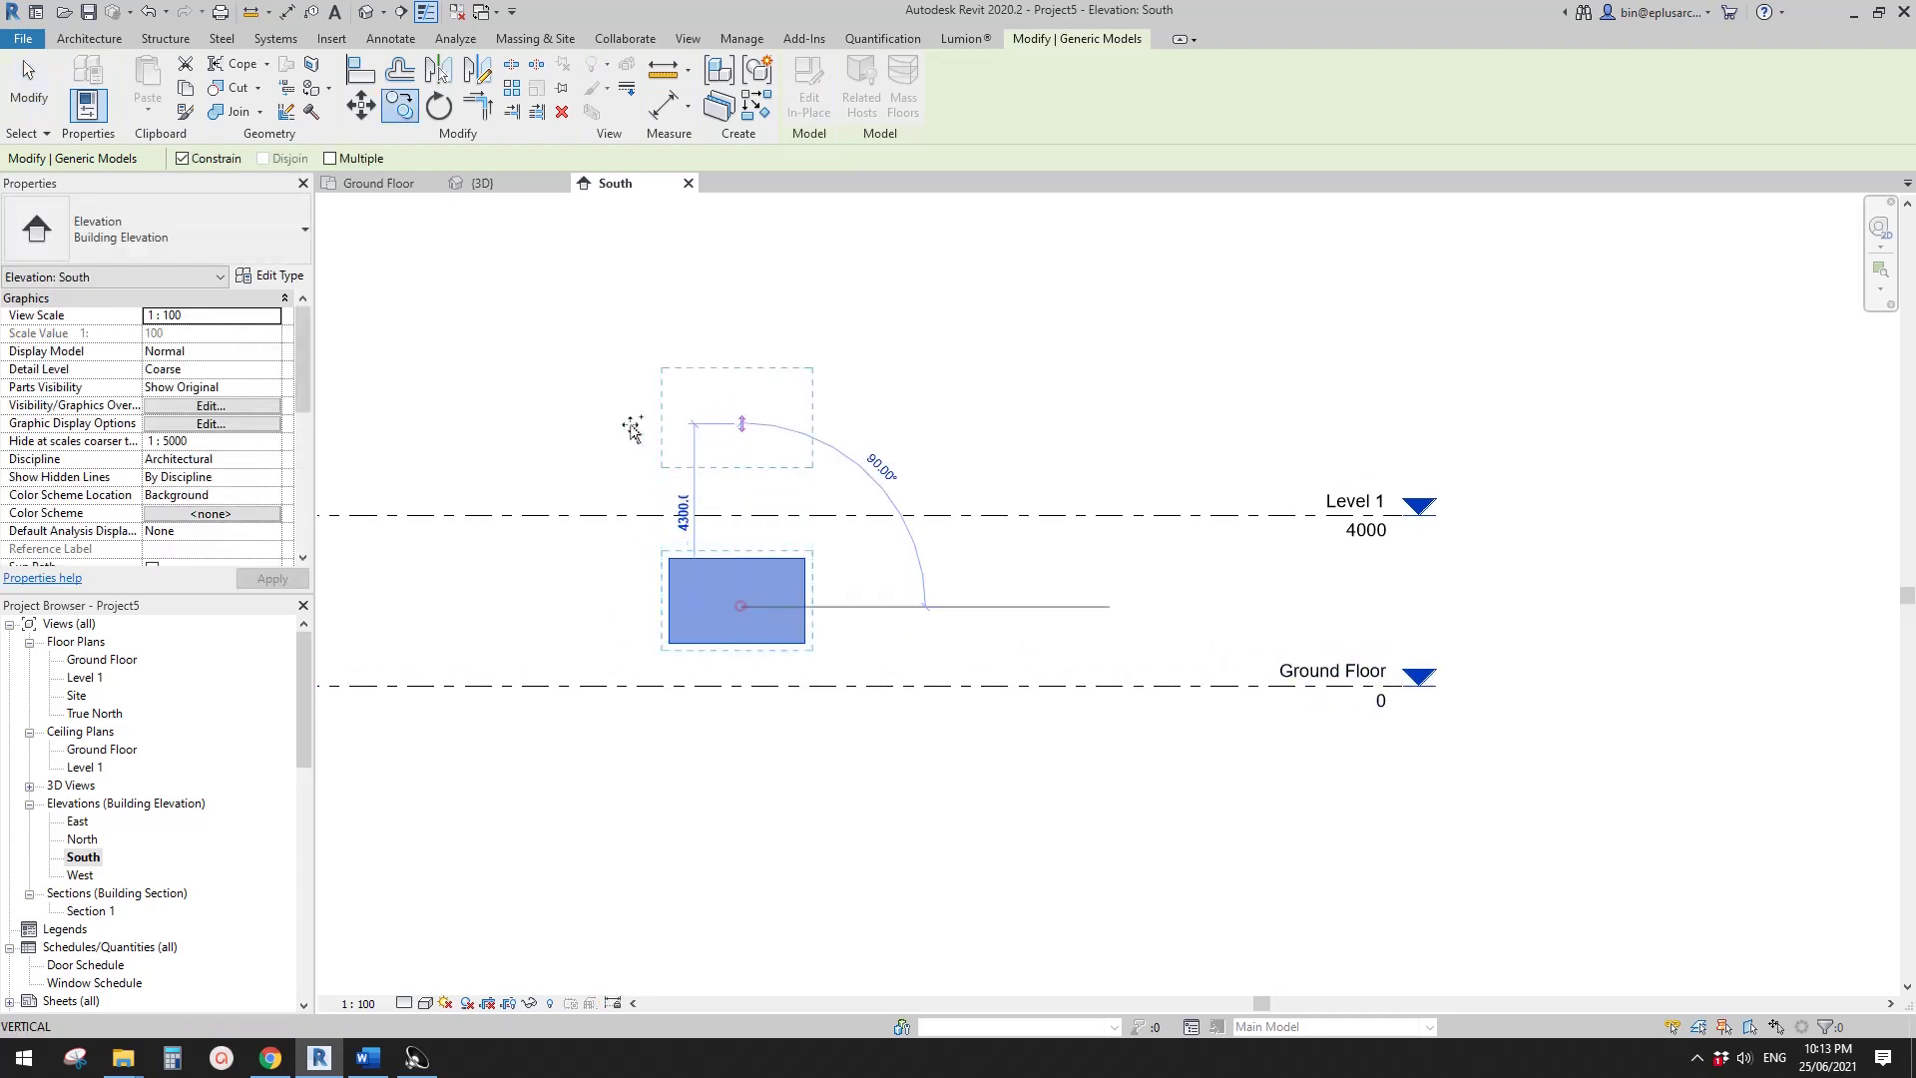
click(740, 407)
- Copy the upper box horizontally to its right, above Level 1
key(c)
key(c)
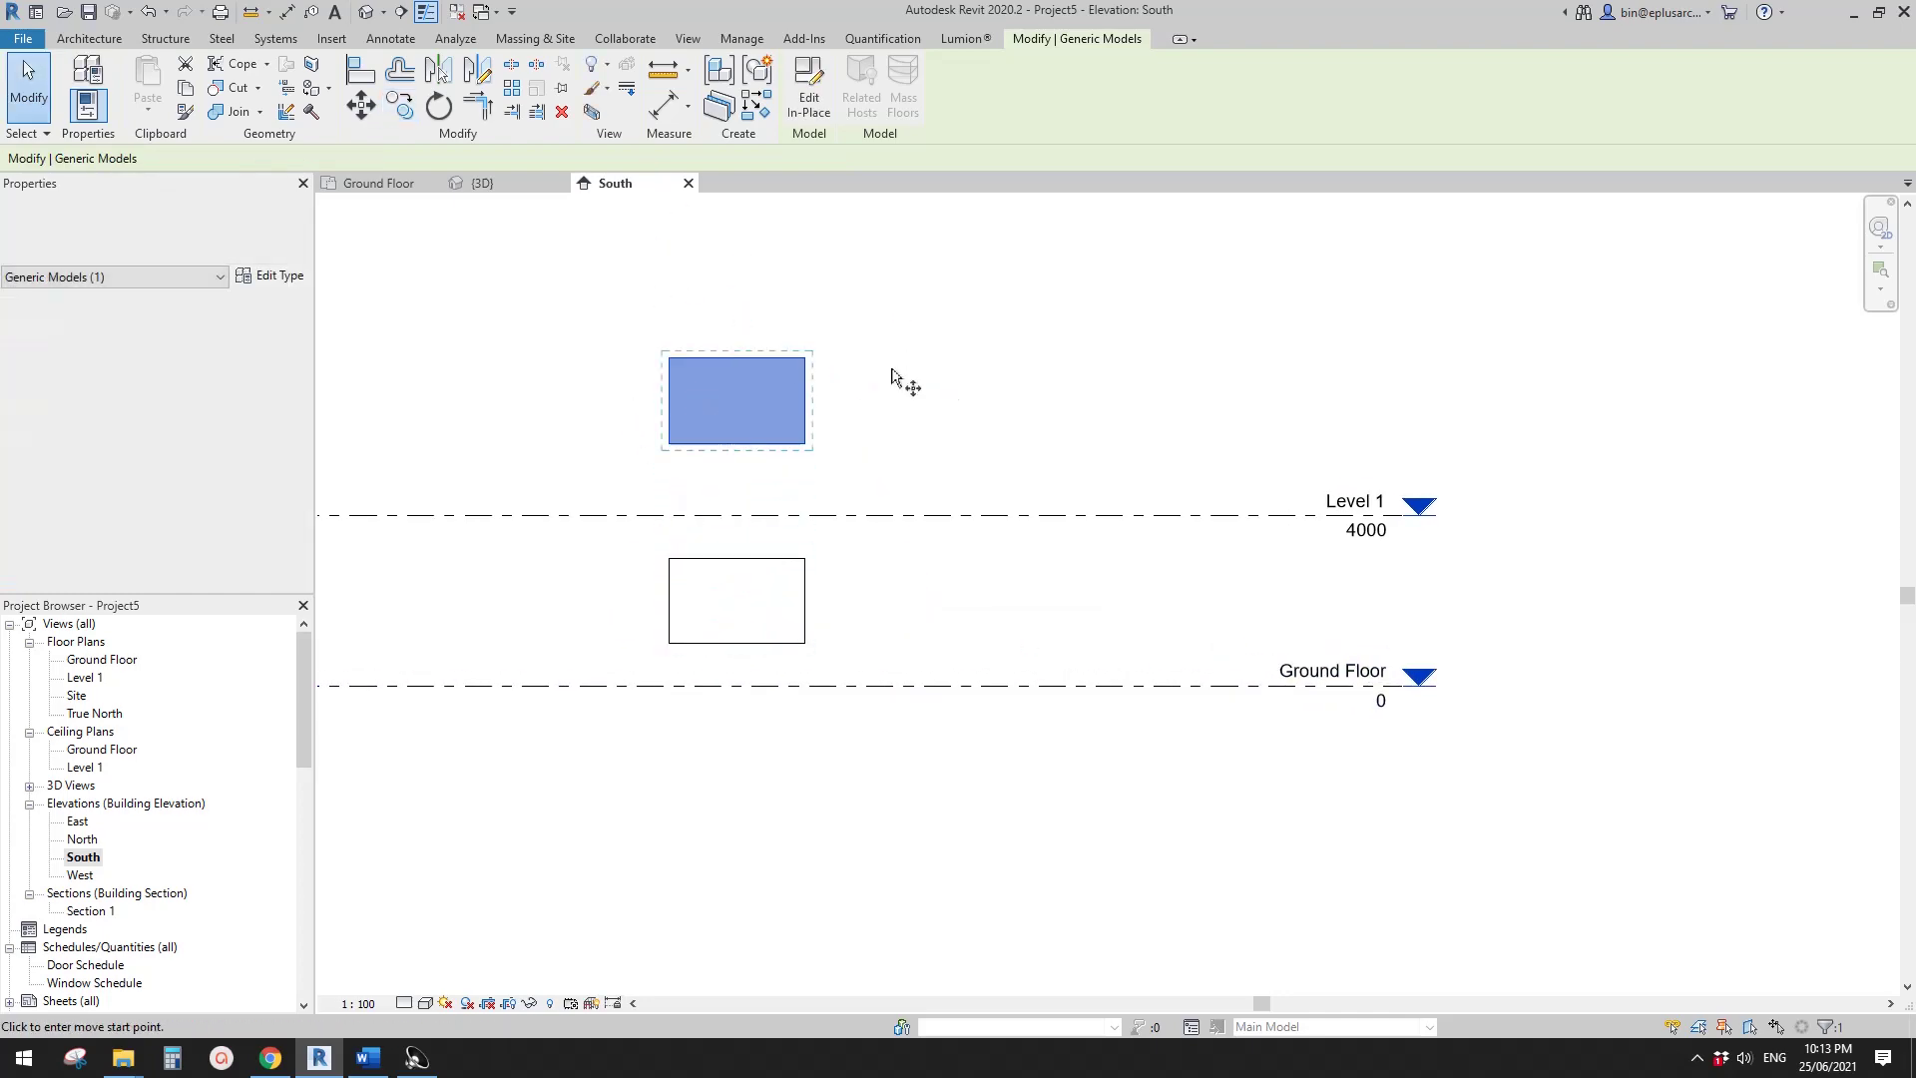
click(901, 370)
click(1122, 370)
click(1092, 398)
- Stagger the two copies above Level 1, the right one higher and the left one at about 3785 mm elevation from level
drag(975, 386, 1020, 311)
drag(752, 419, 828, 435)
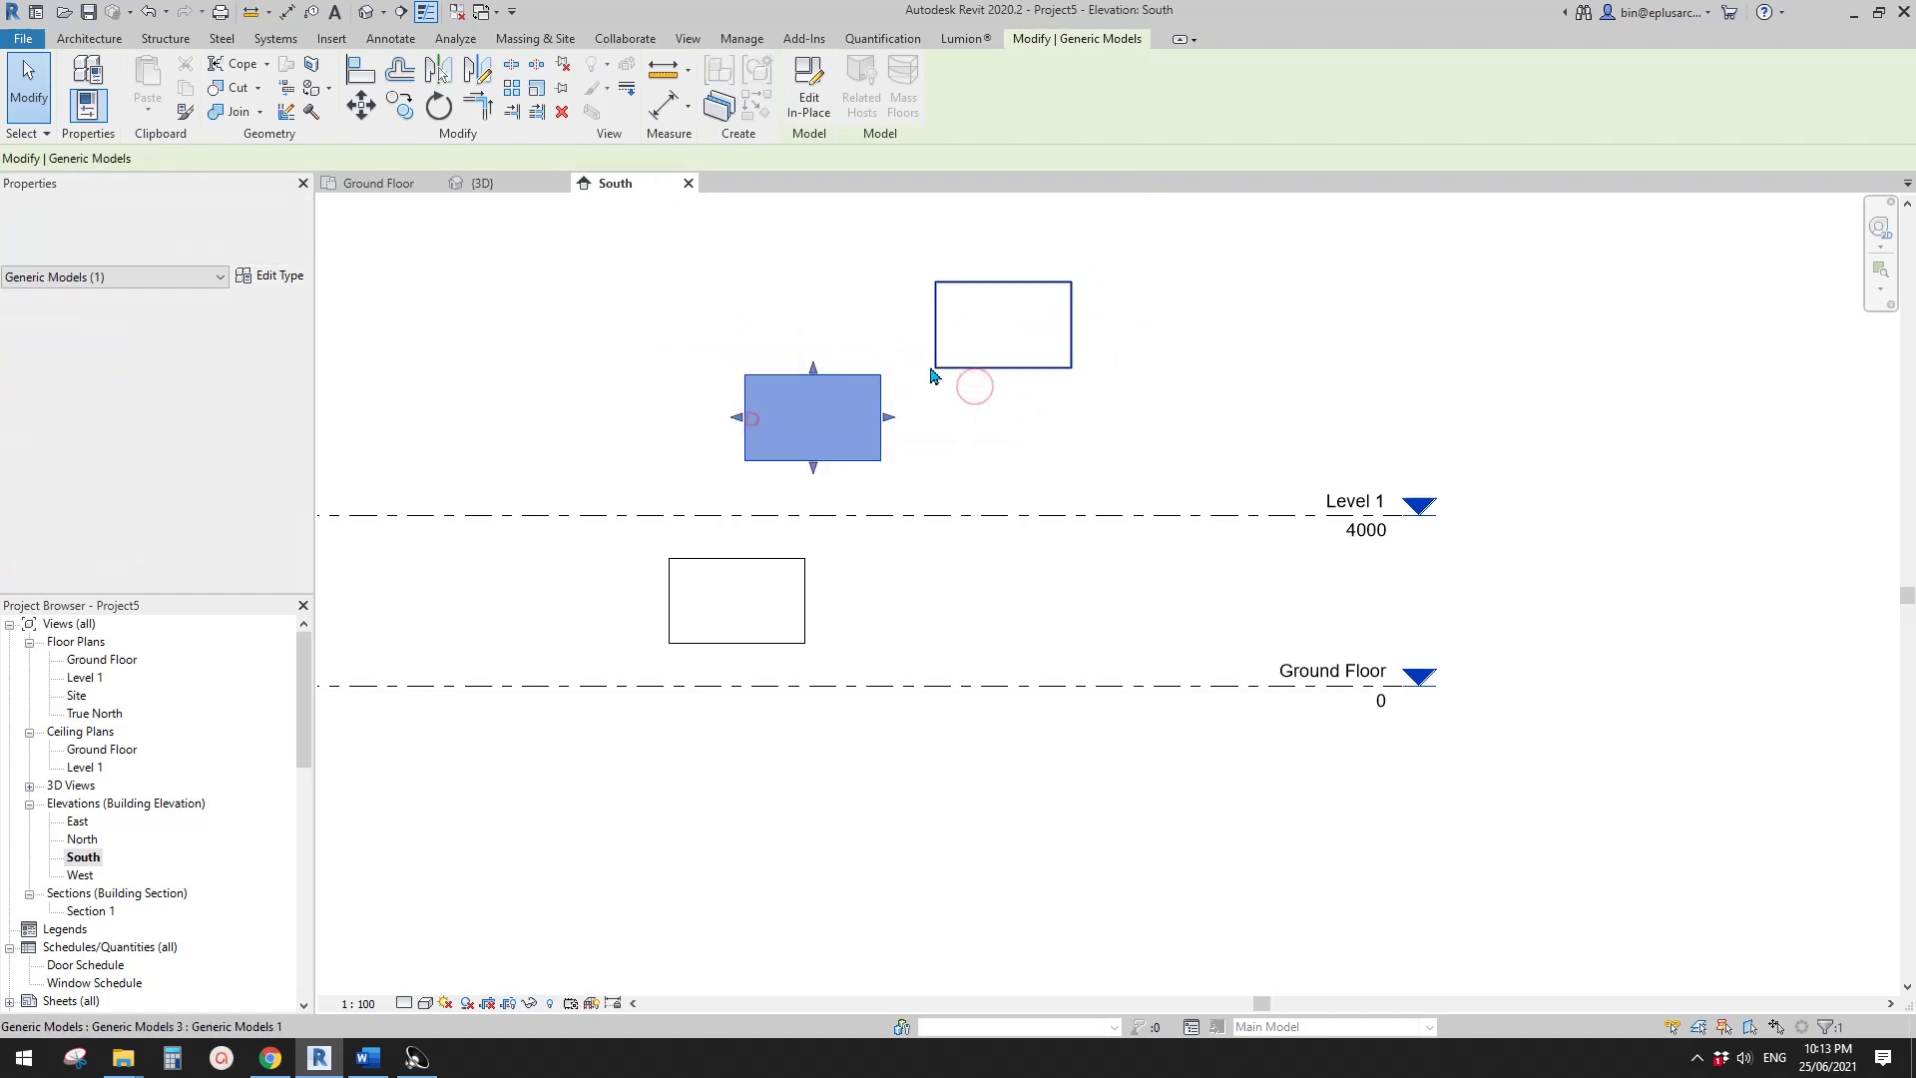
drag(968, 326, 974, 352)
drag(796, 412, 803, 437)
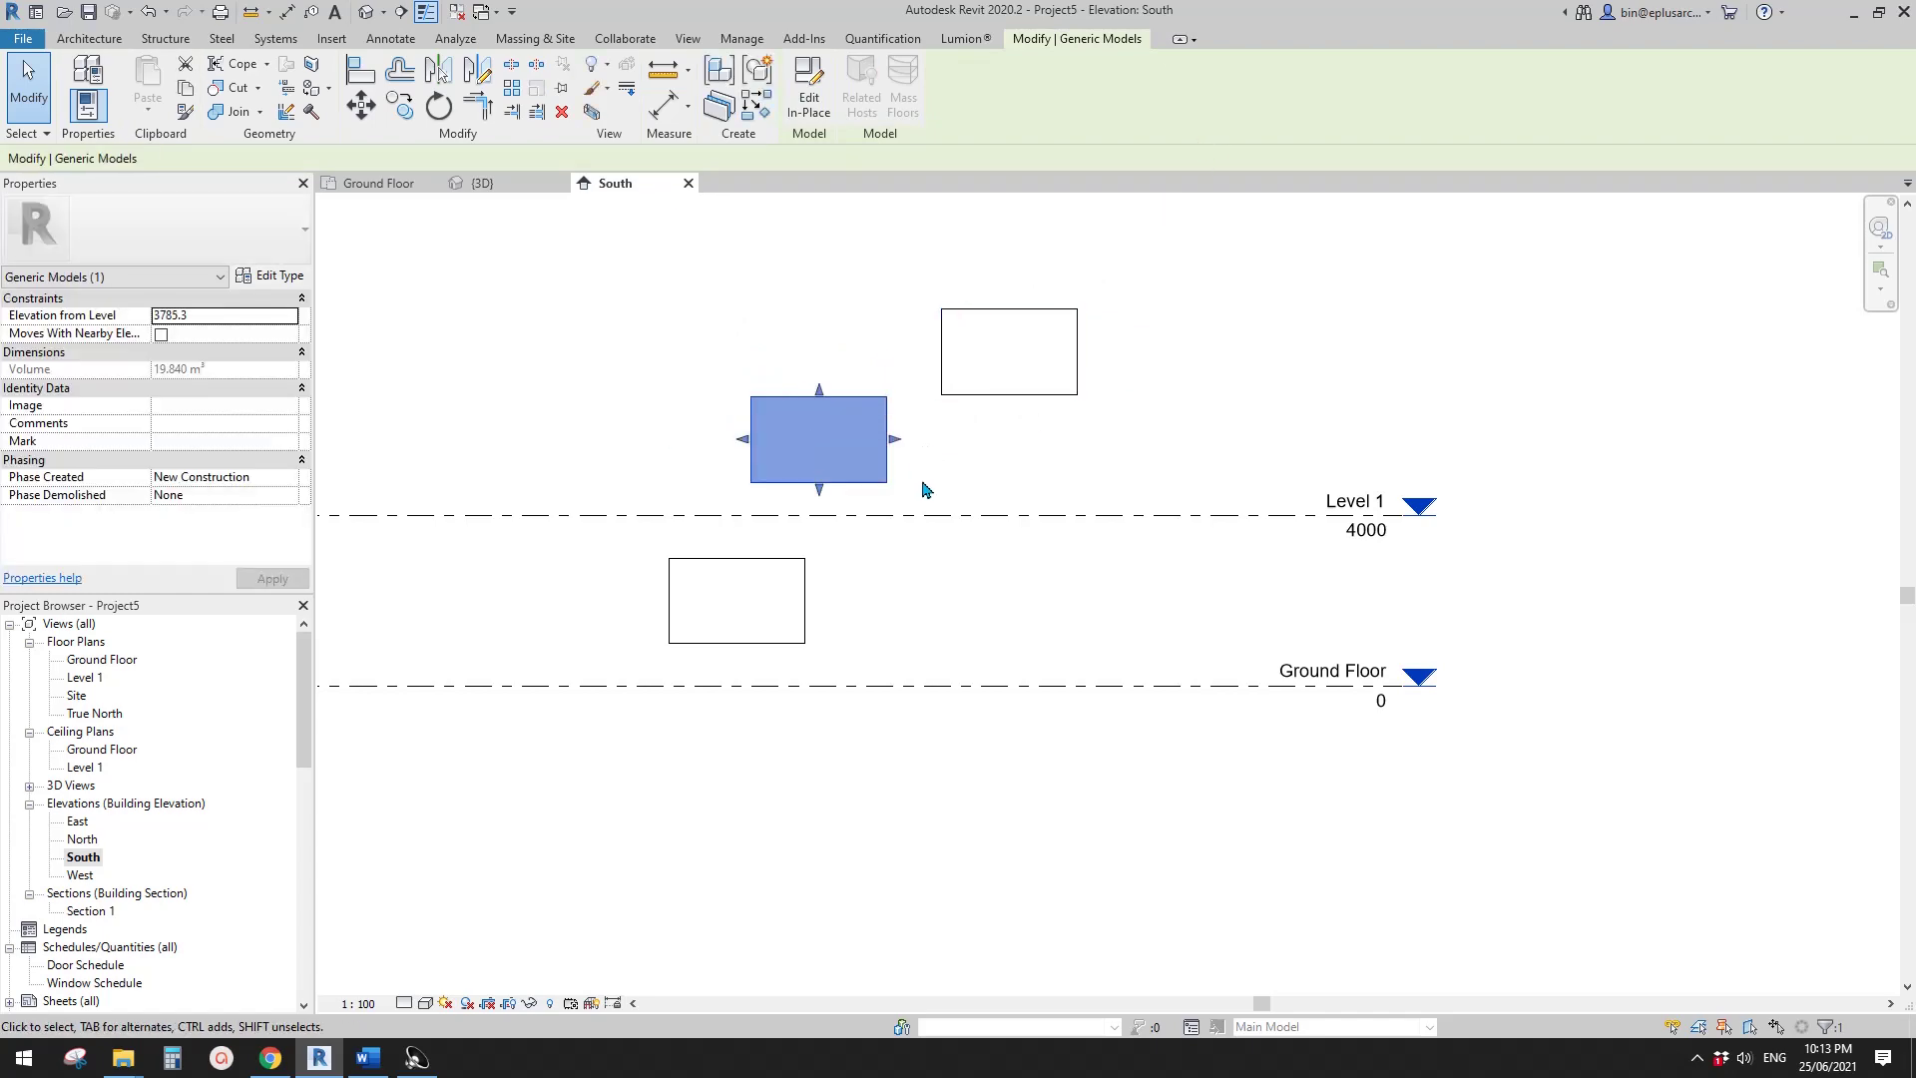
click(984, 453)
scroll(971, 488, up, 2)
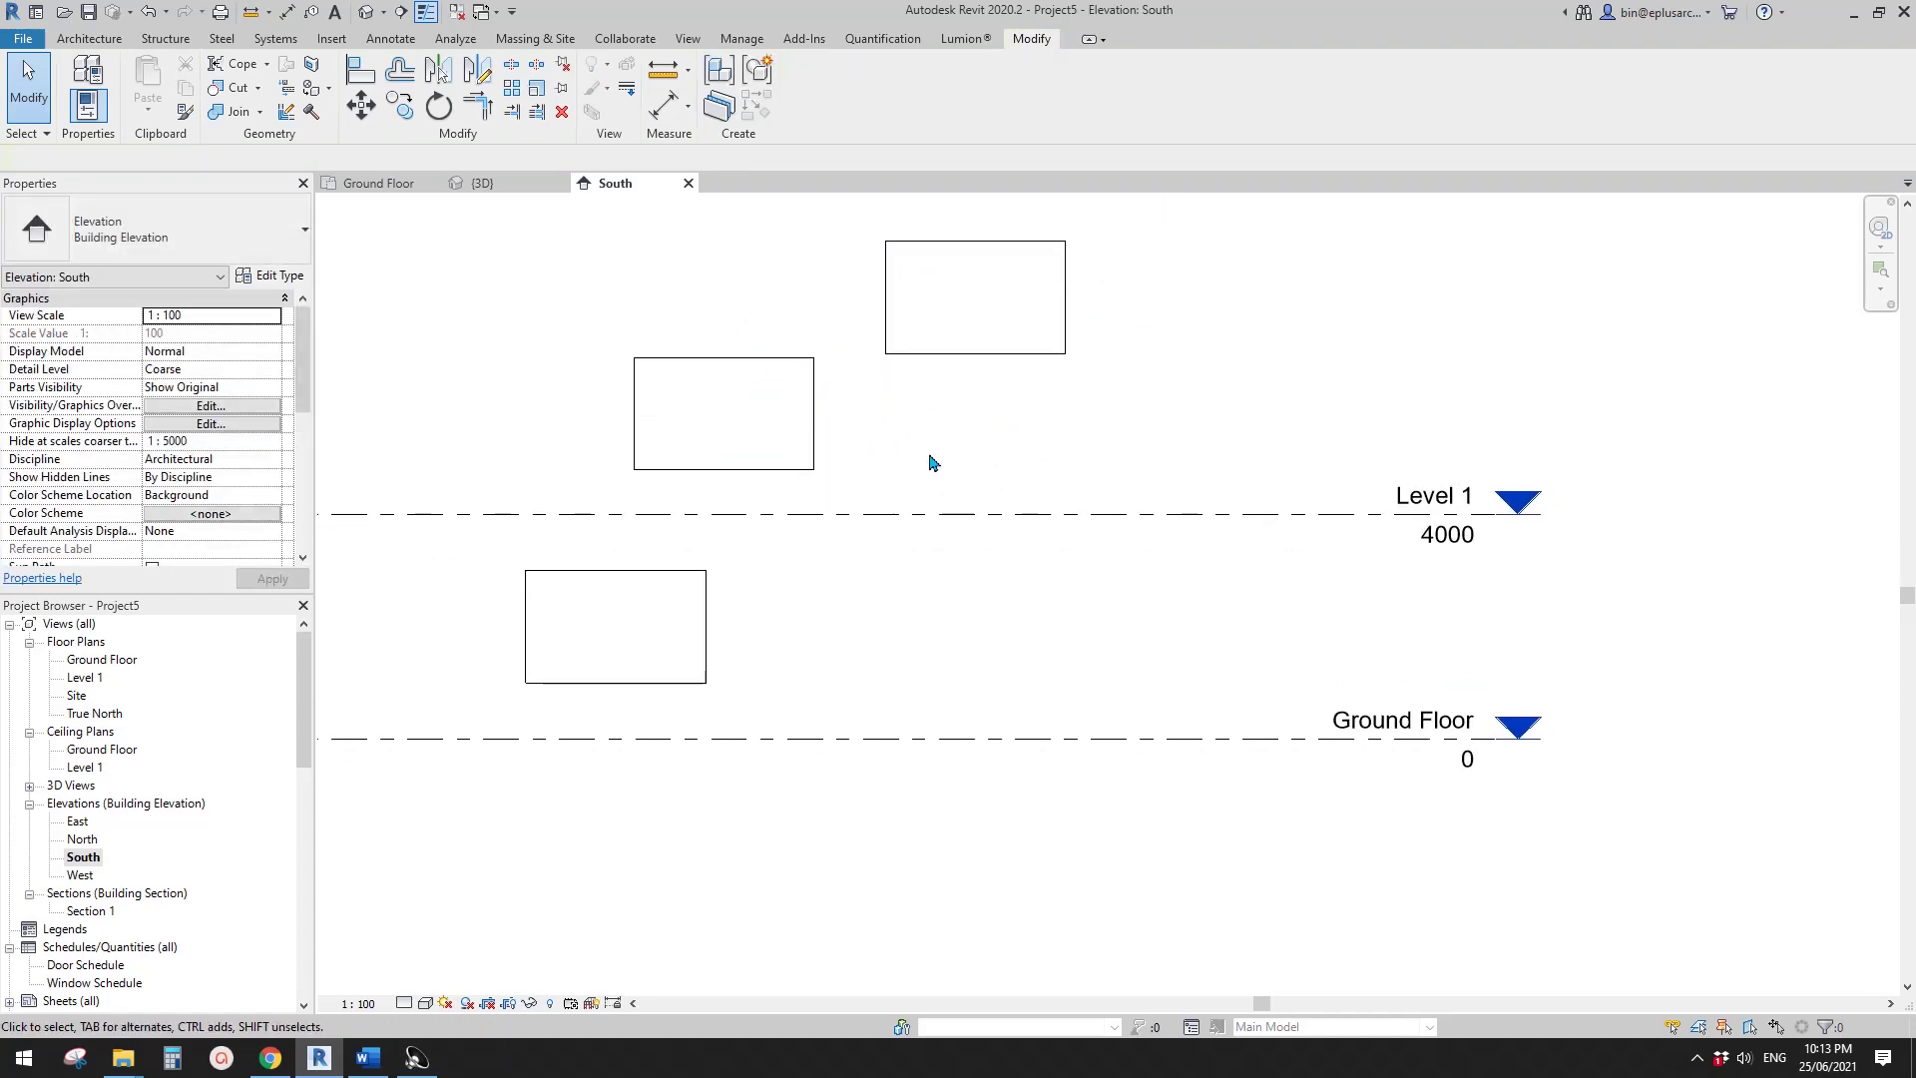
scroll(930, 462, down, 1)
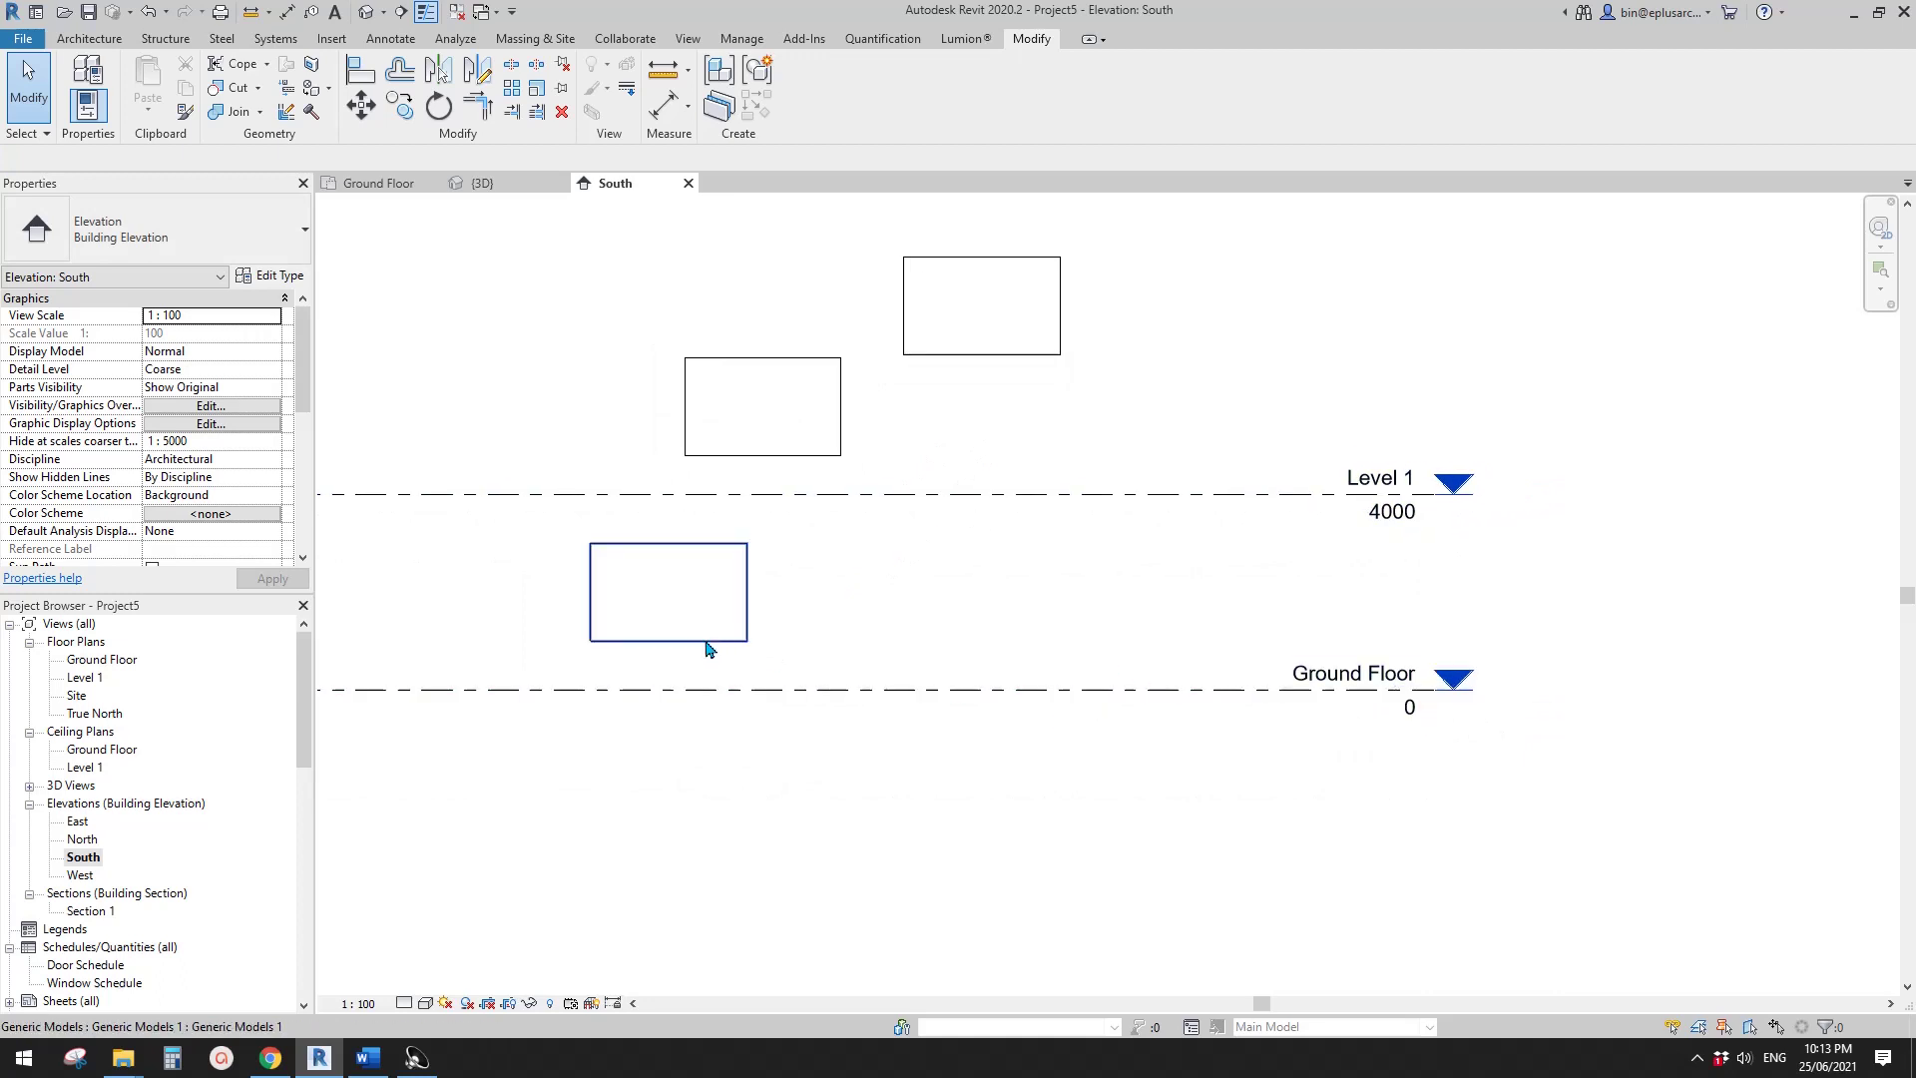
- Move the original box up and to the left, to about 367 mm elevation from level
drag(695, 627, 565, 599)
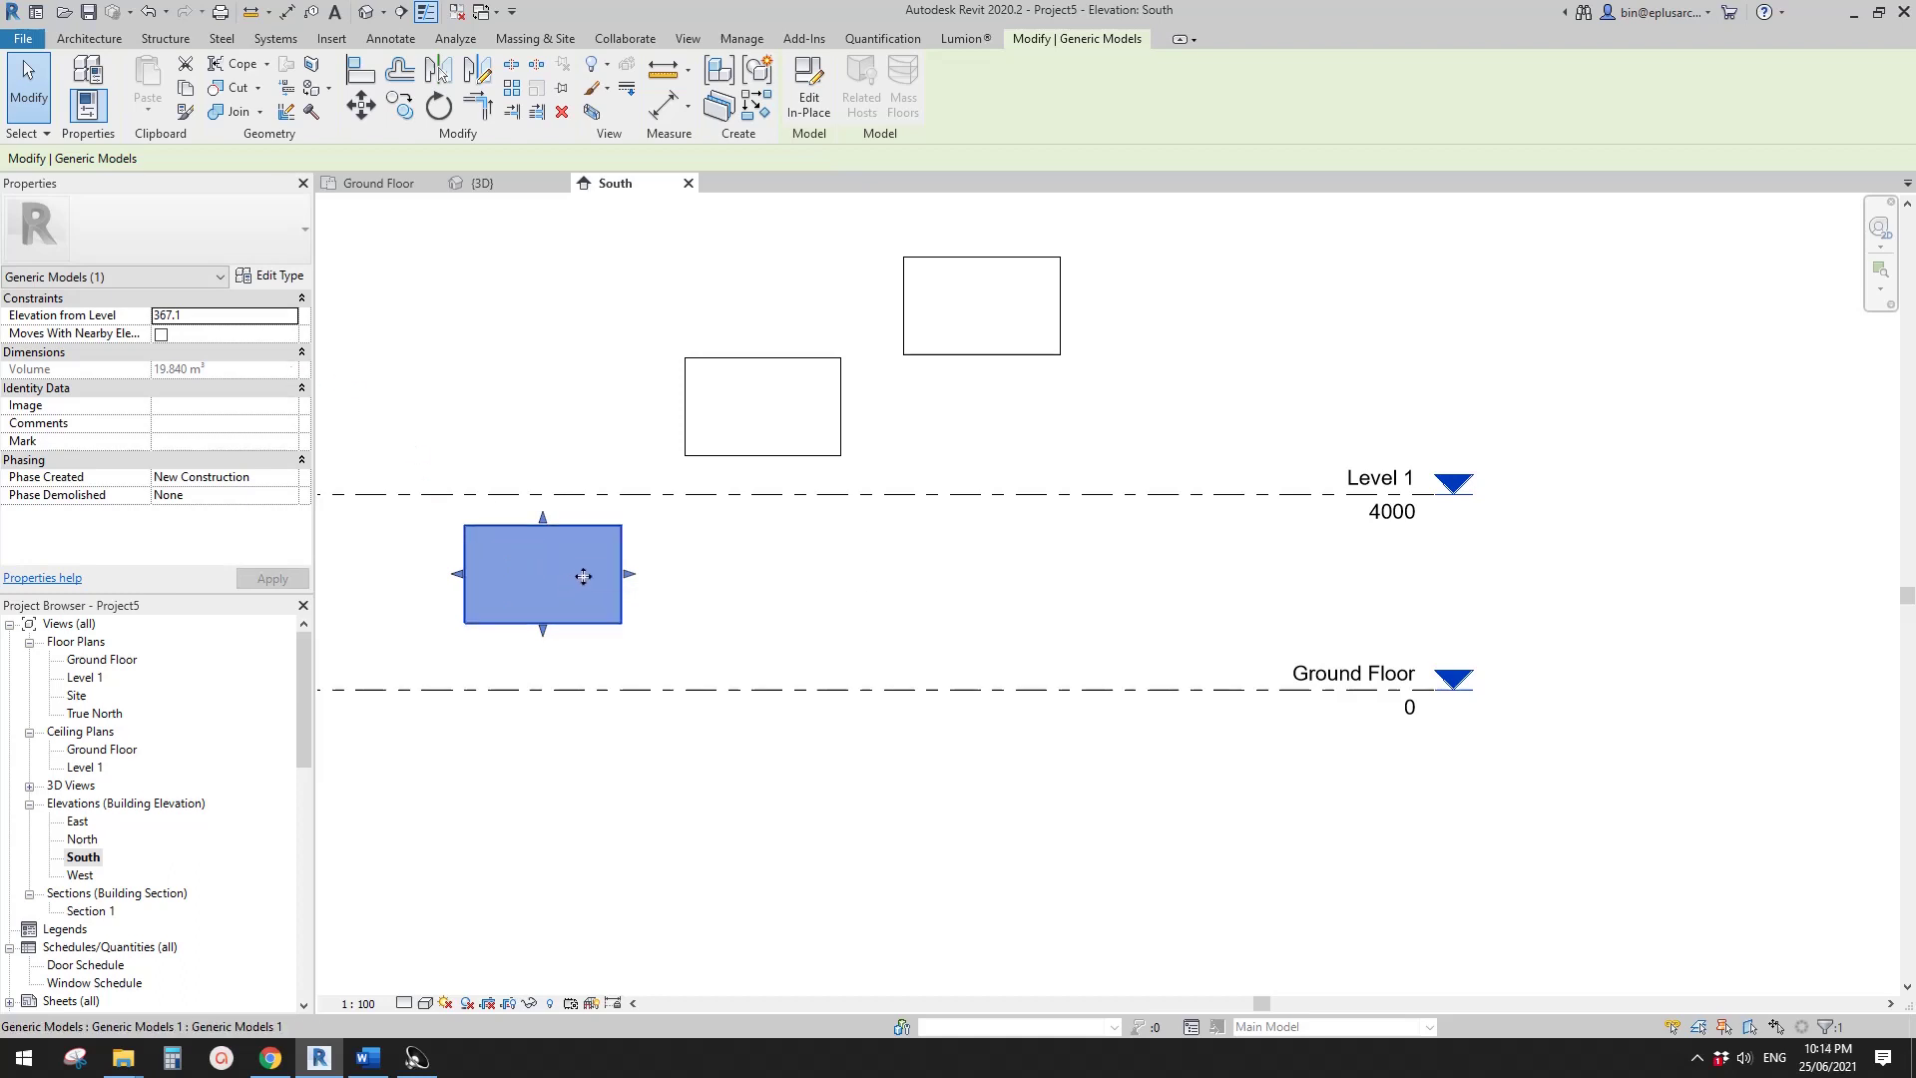
click(570, 572)
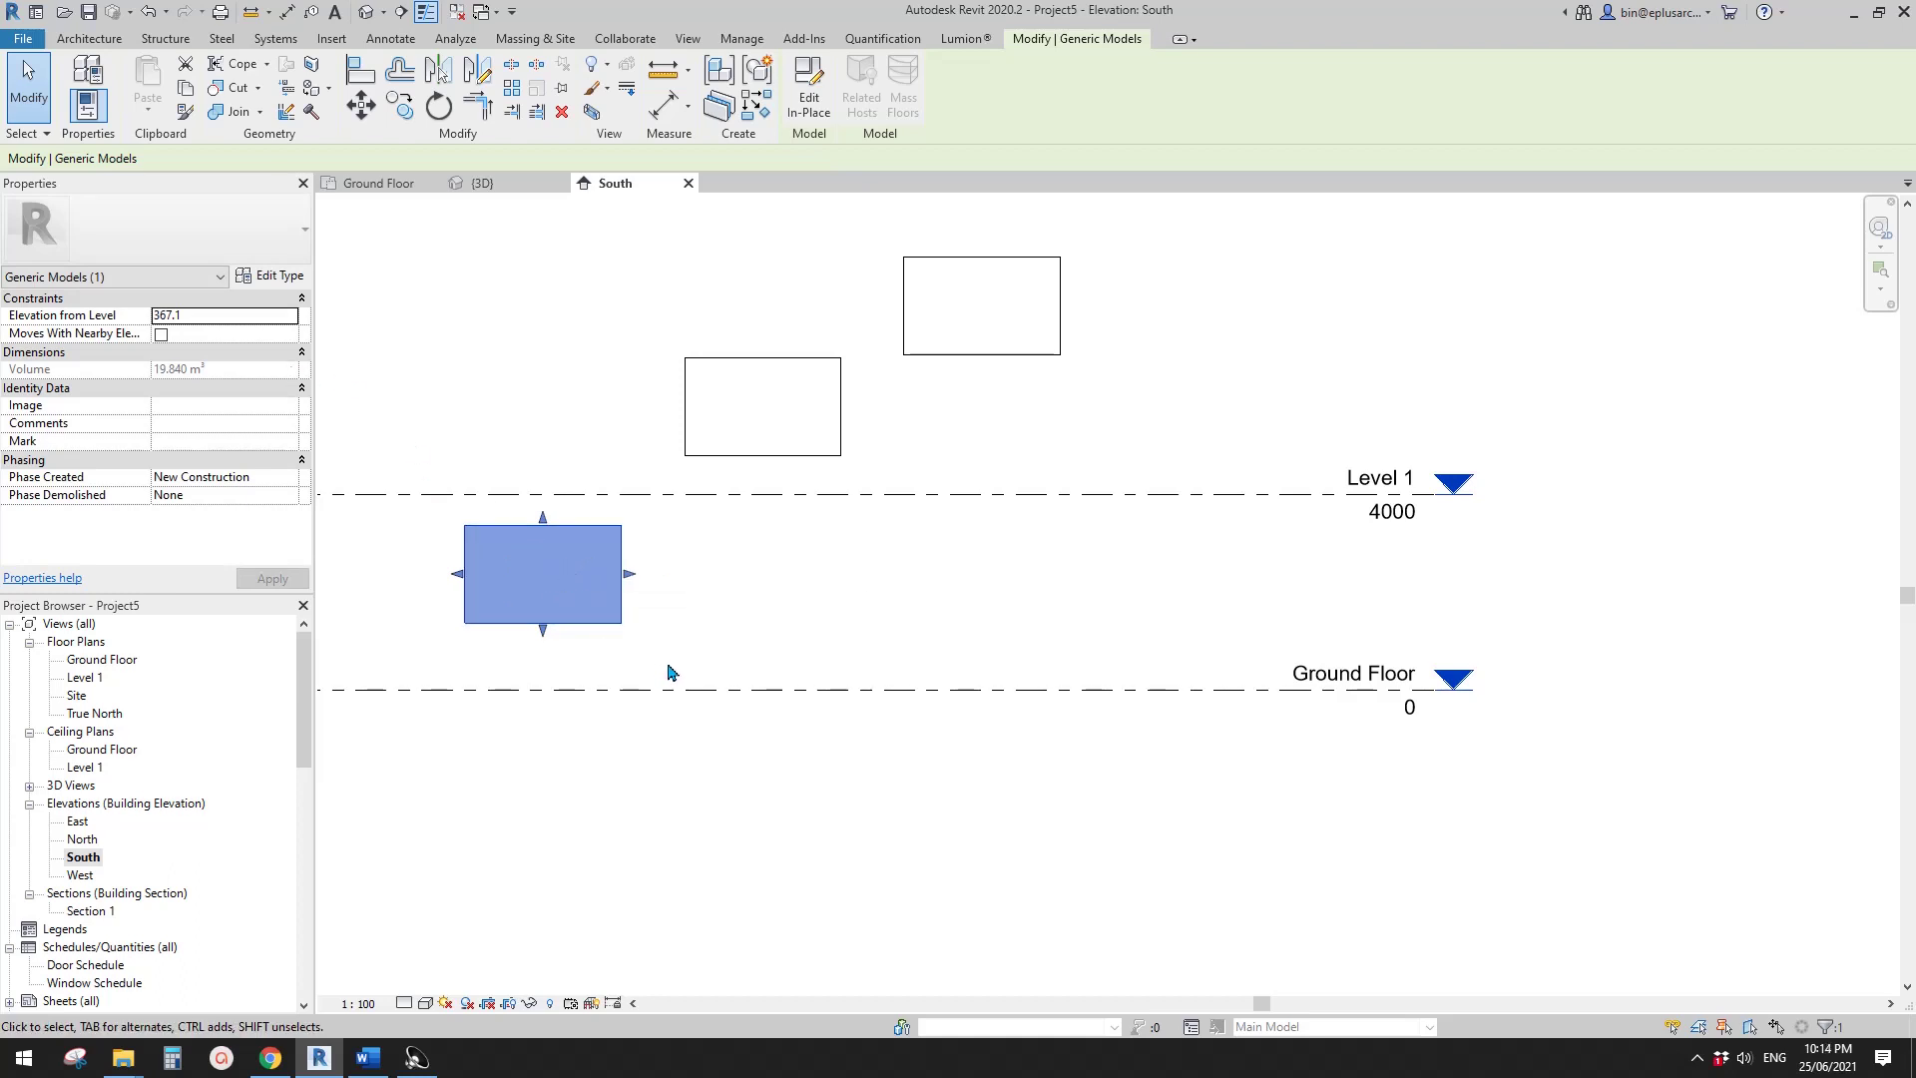
middle_drag(866, 613, 945, 625)
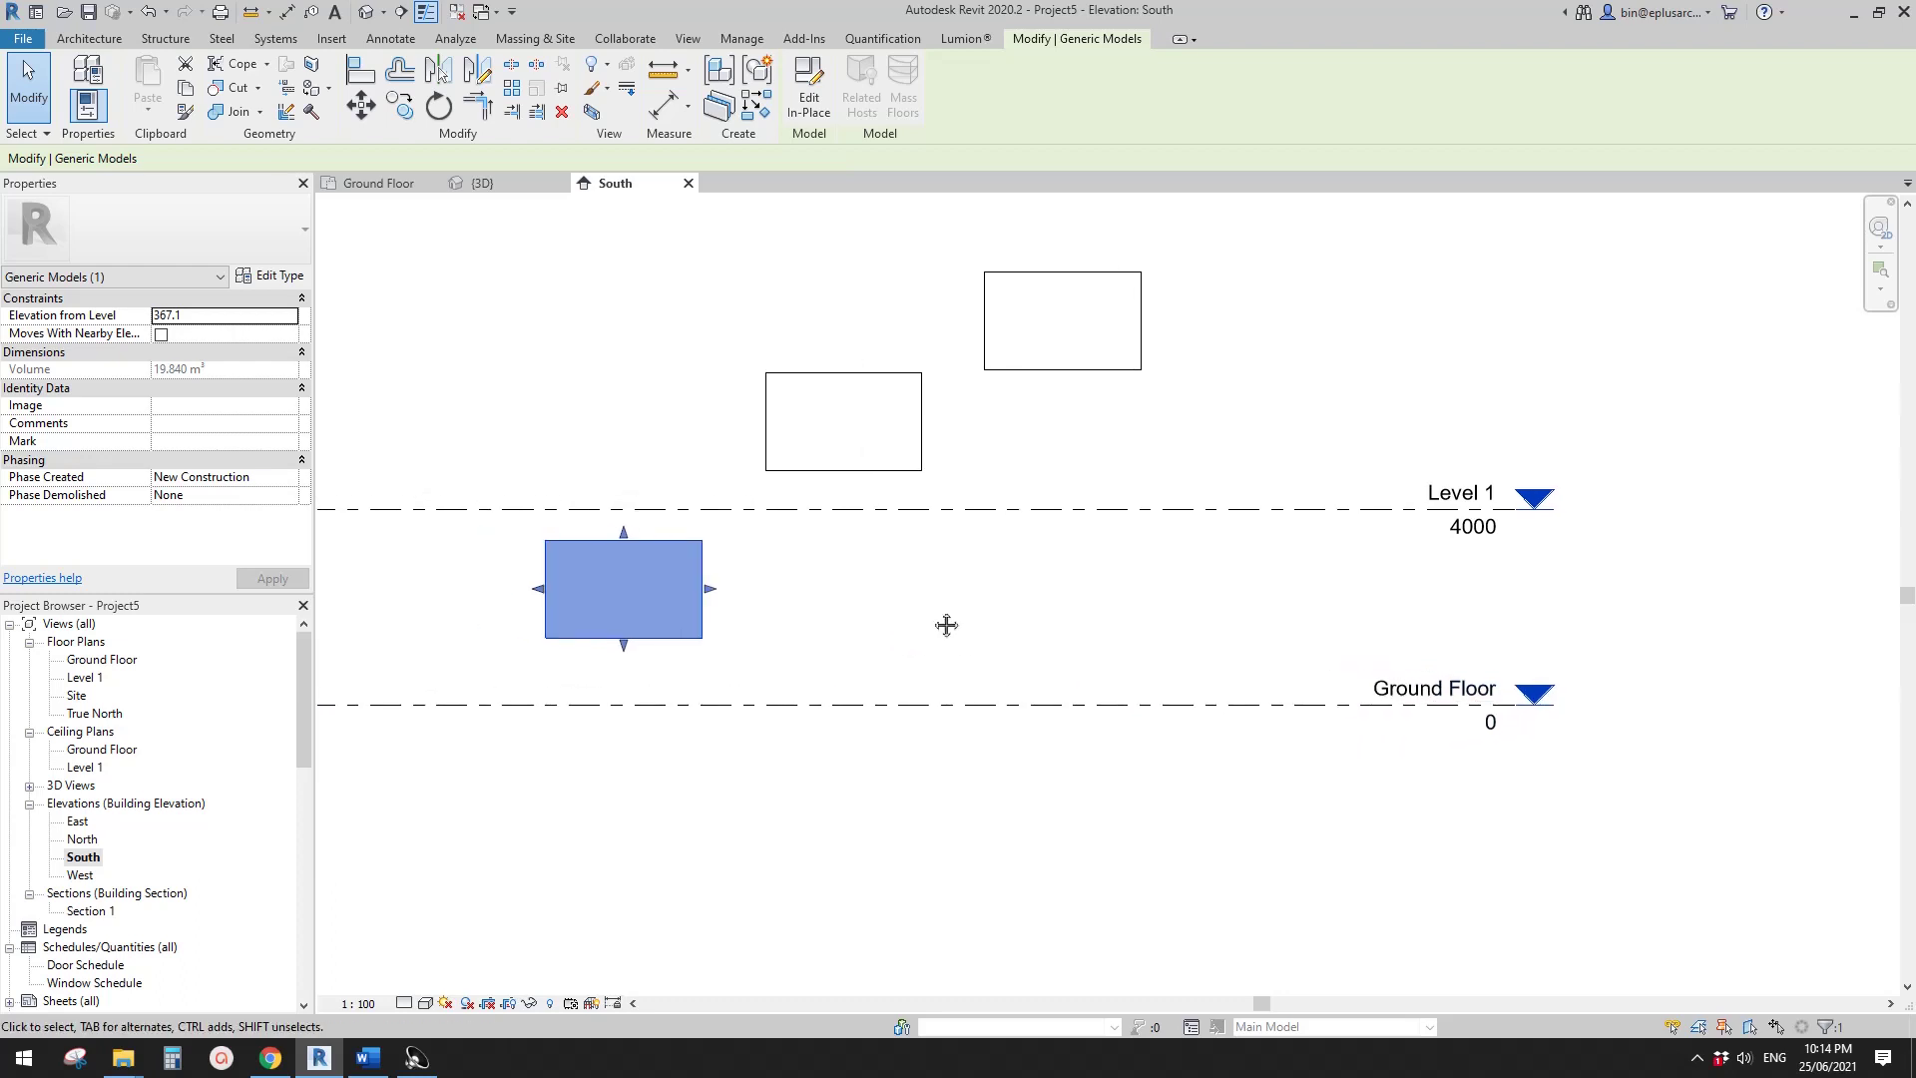
- Edit the lowest box in place, open its extrusion's work plane settings and close them without applying a change
click(803, 88)
click(677, 577)
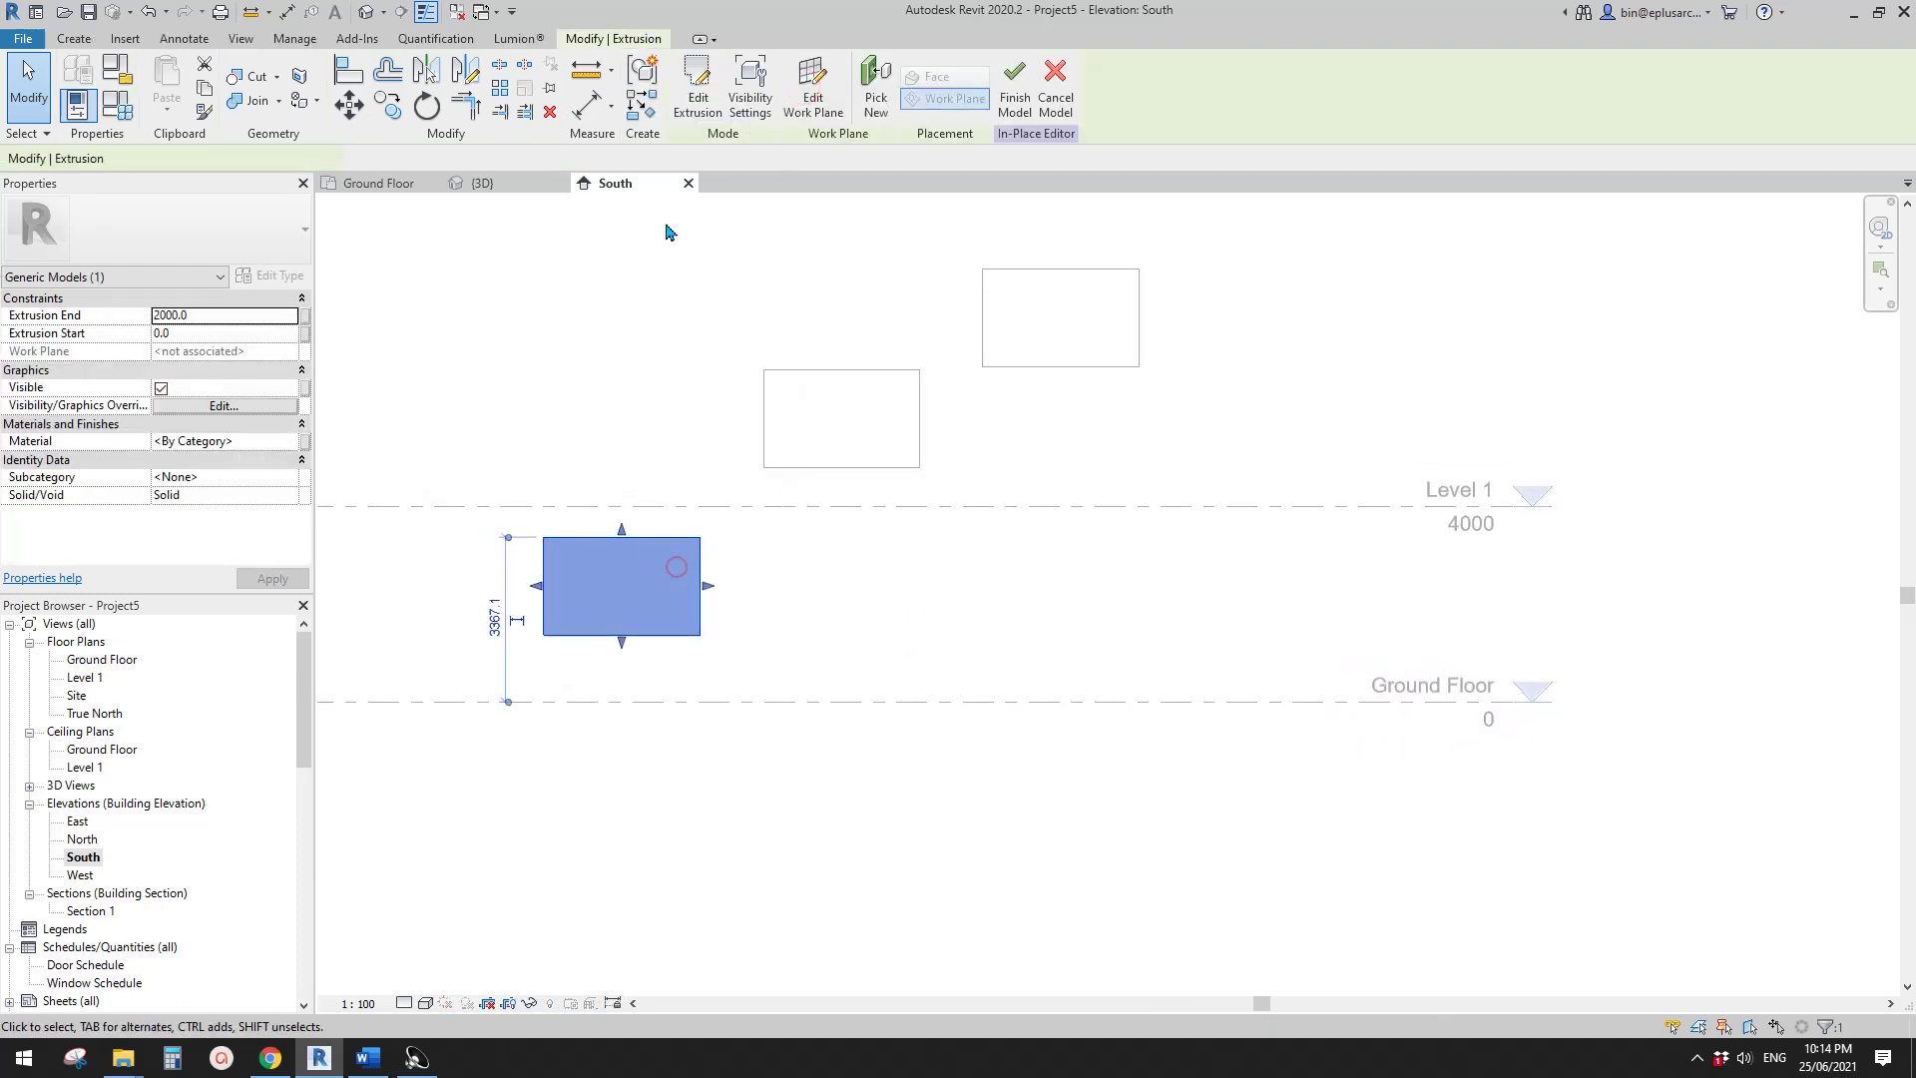
click(805, 98)
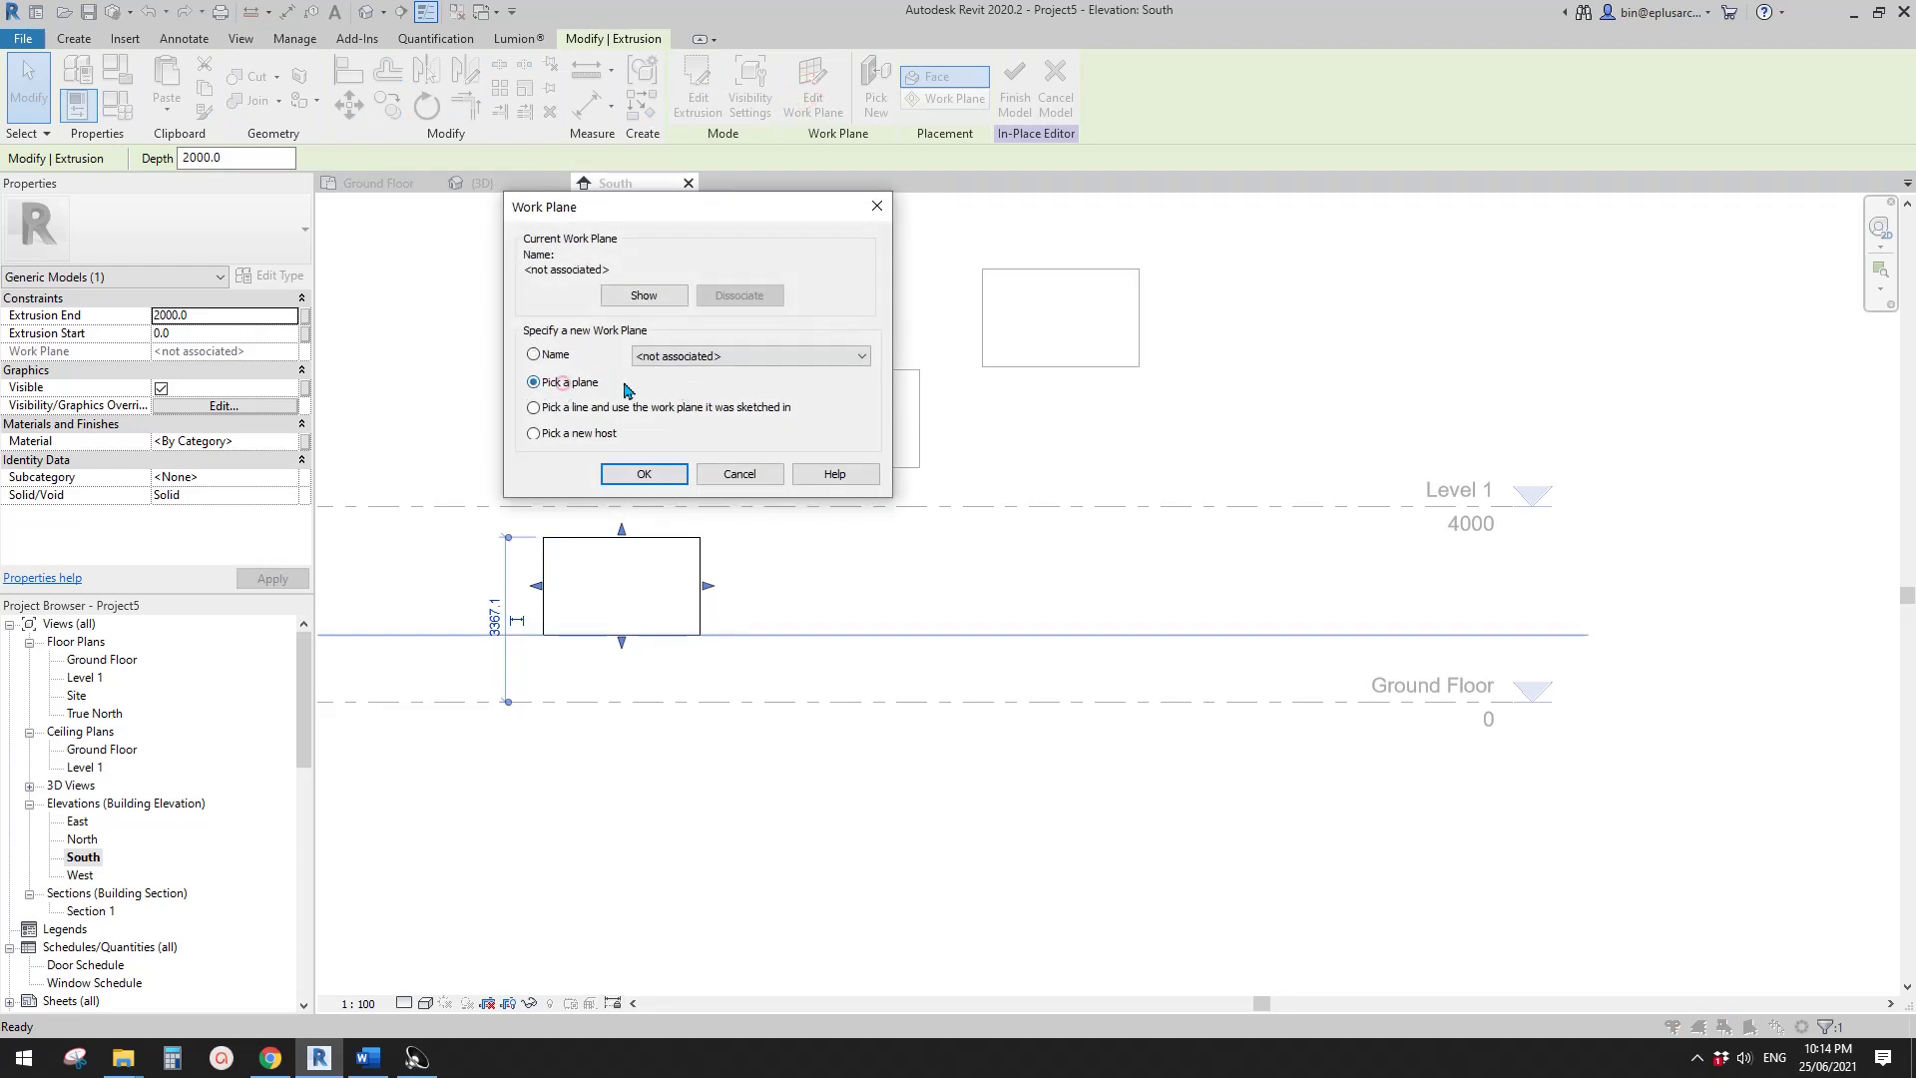
click(880, 205)
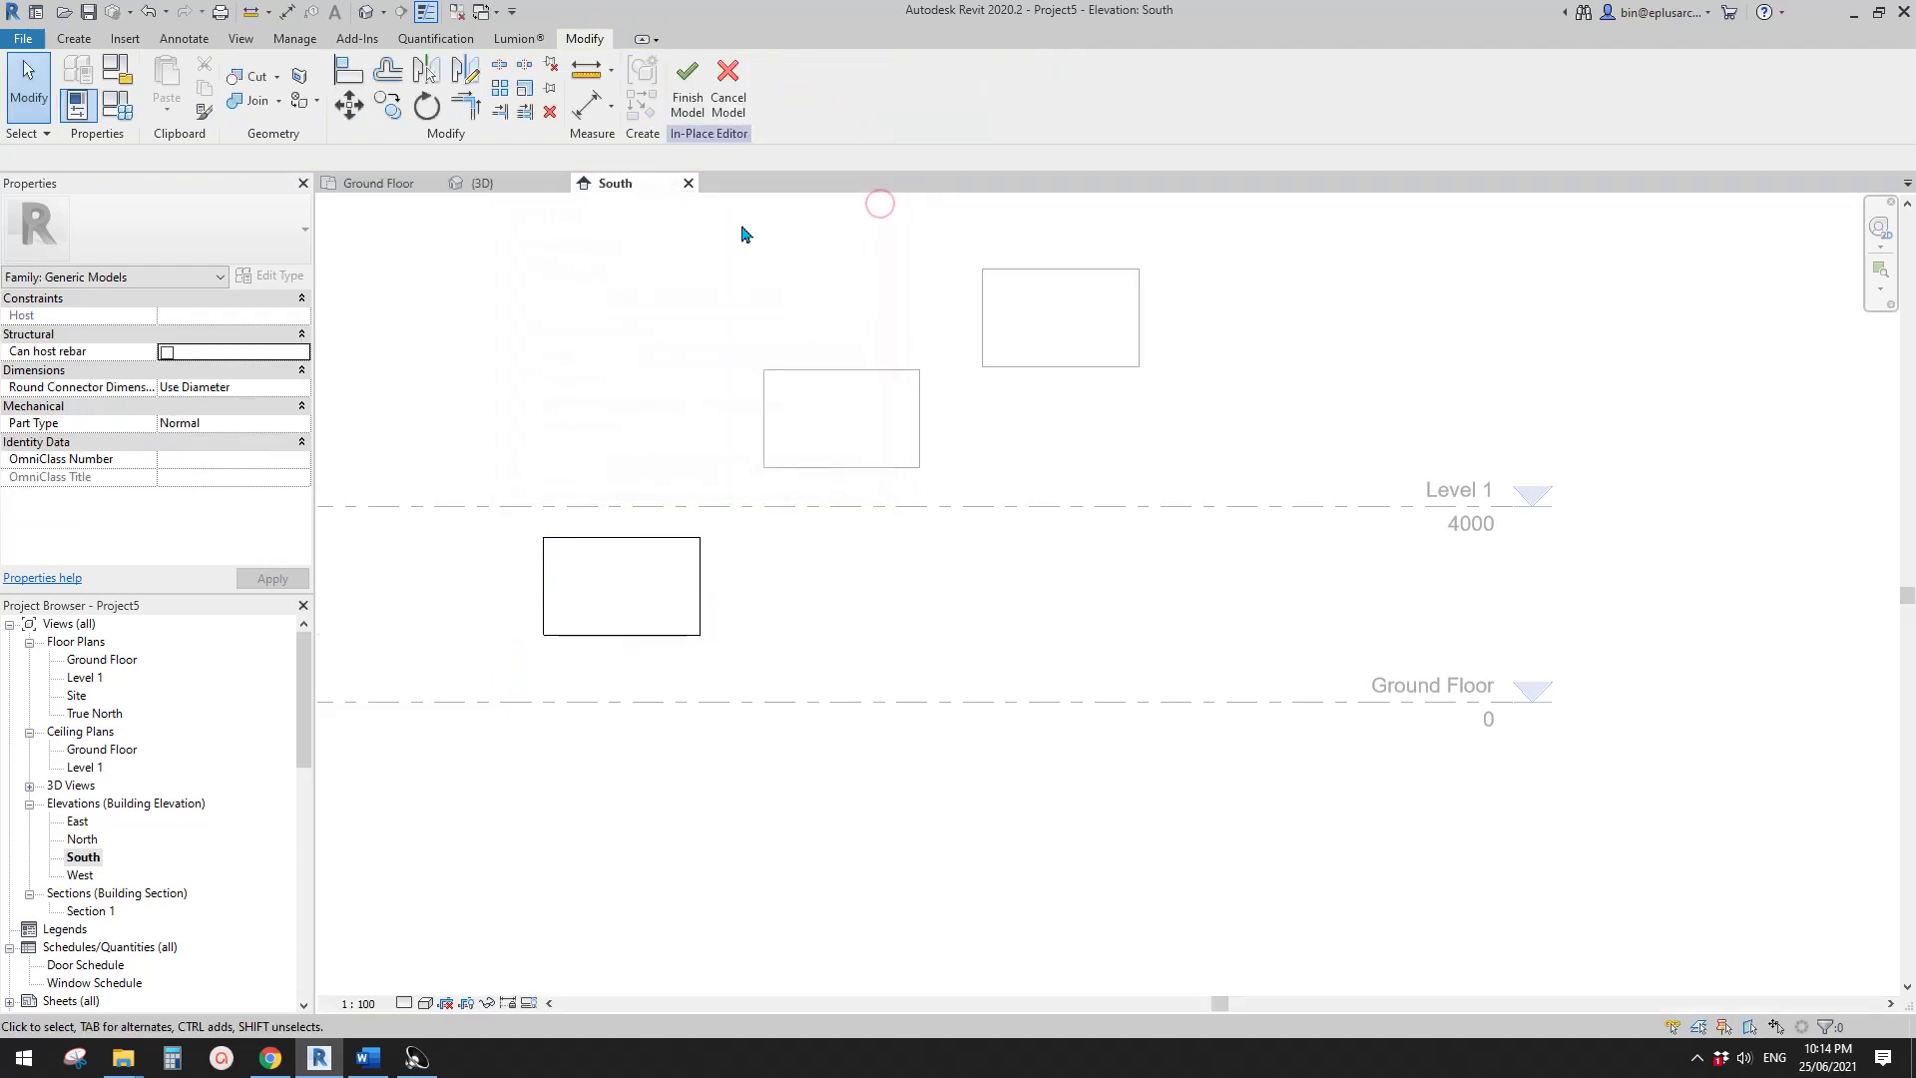
- Assign Ground Floor as the extrusion's new work plane by picking the level as a plane, and finish the in-place model
click(675, 577)
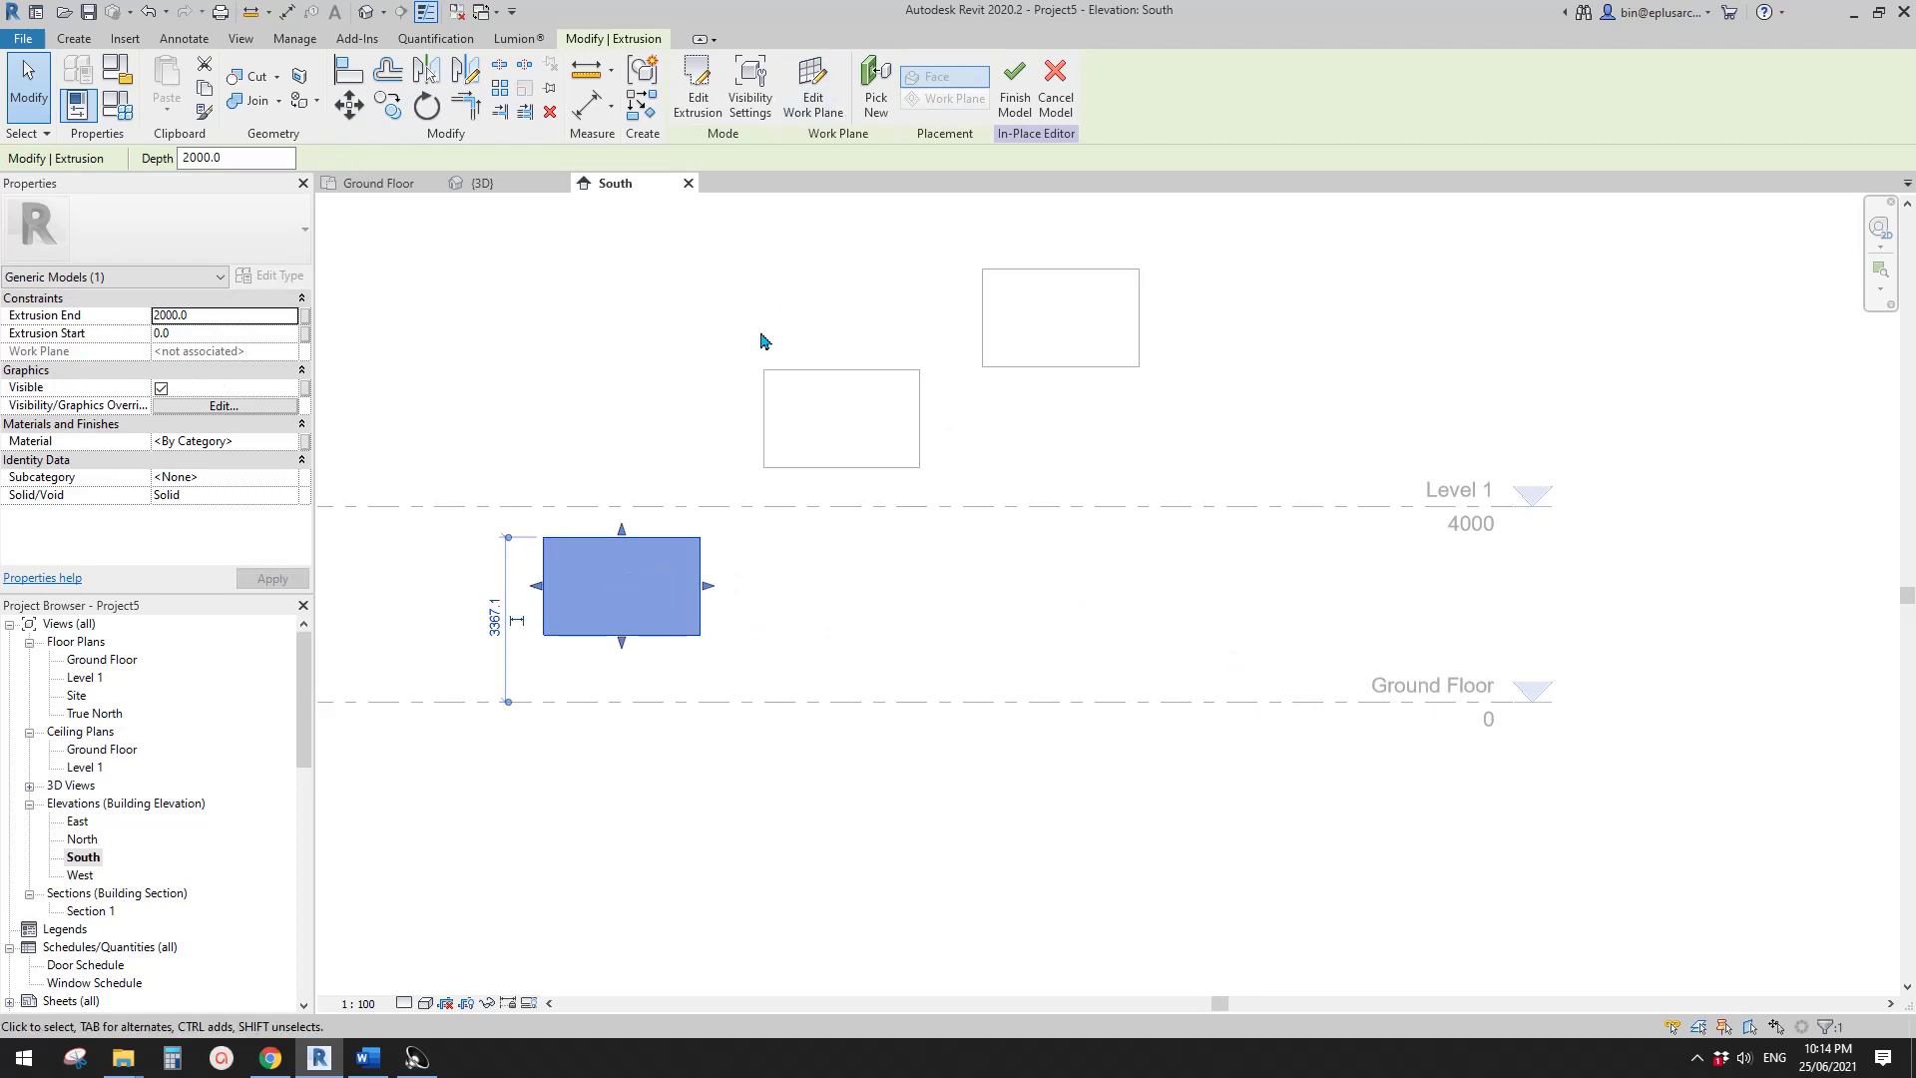
click(813, 108)
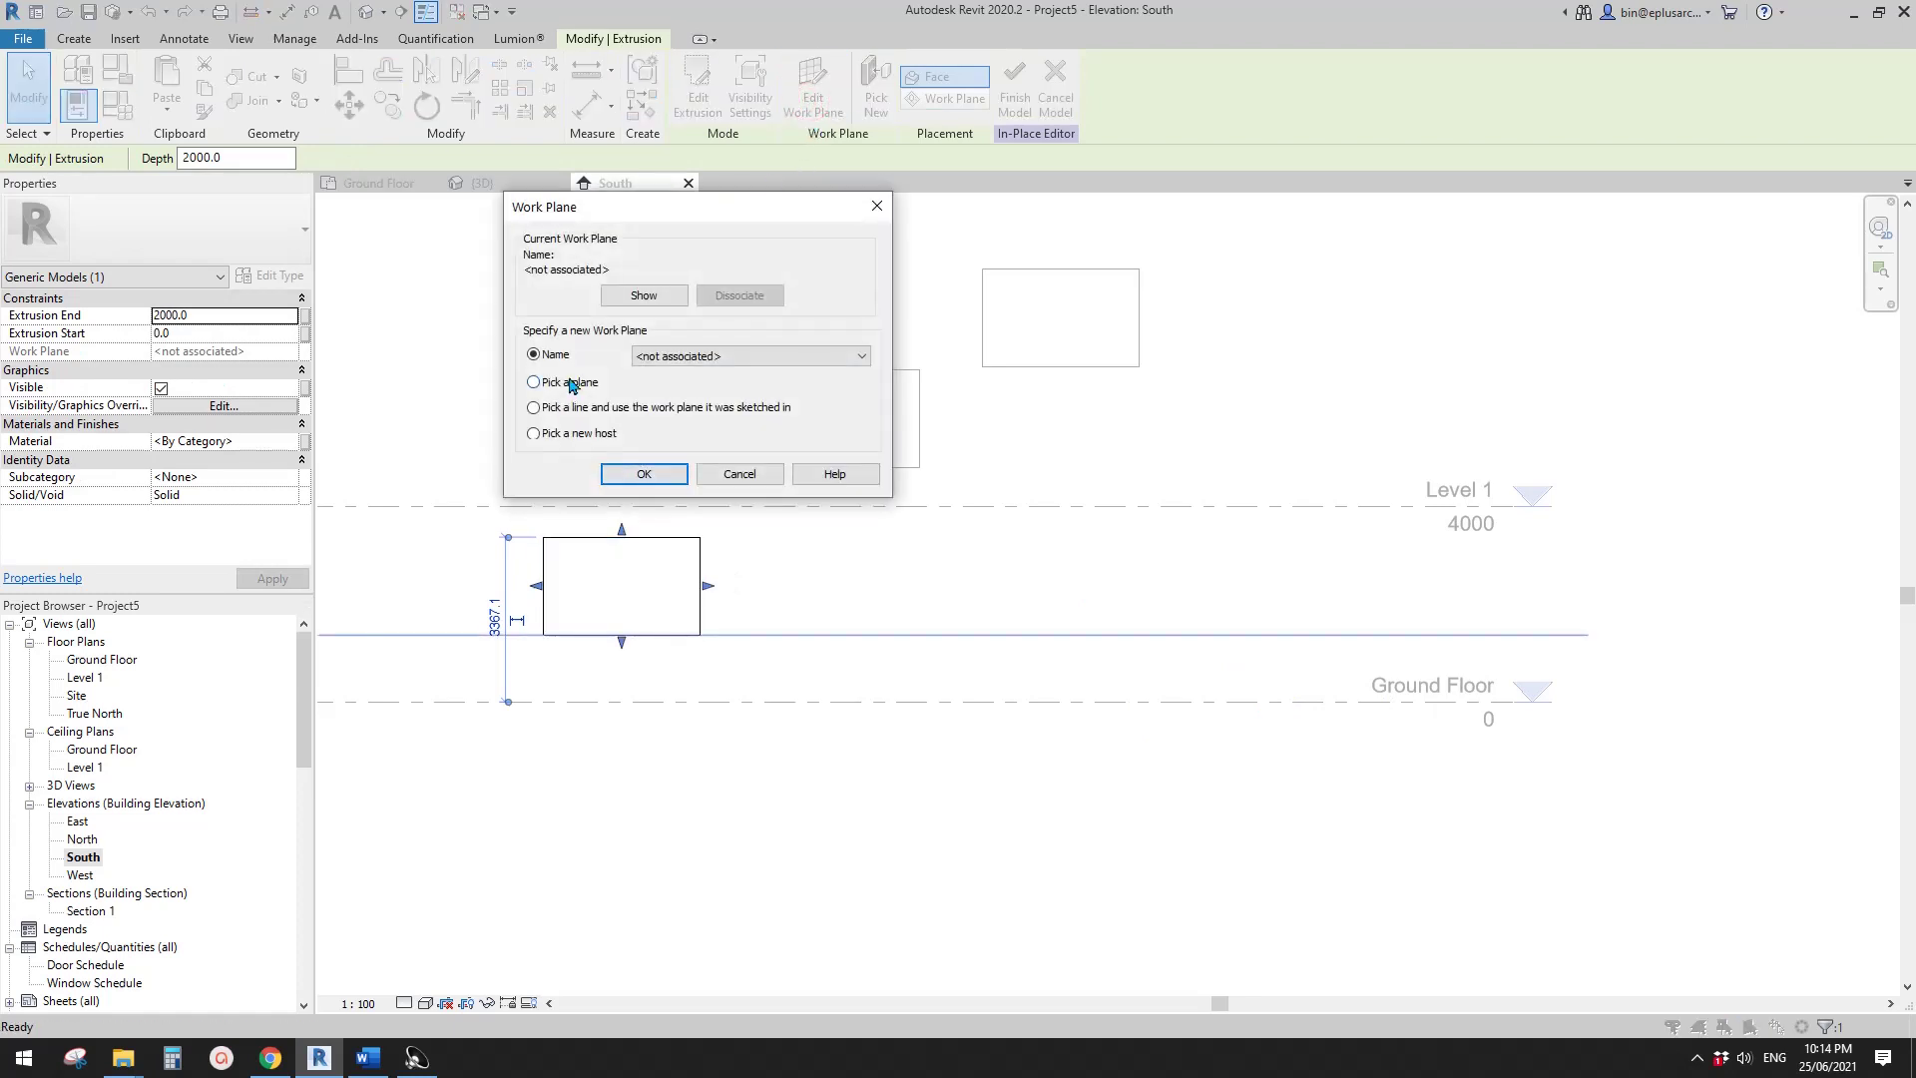
click(644, 474)
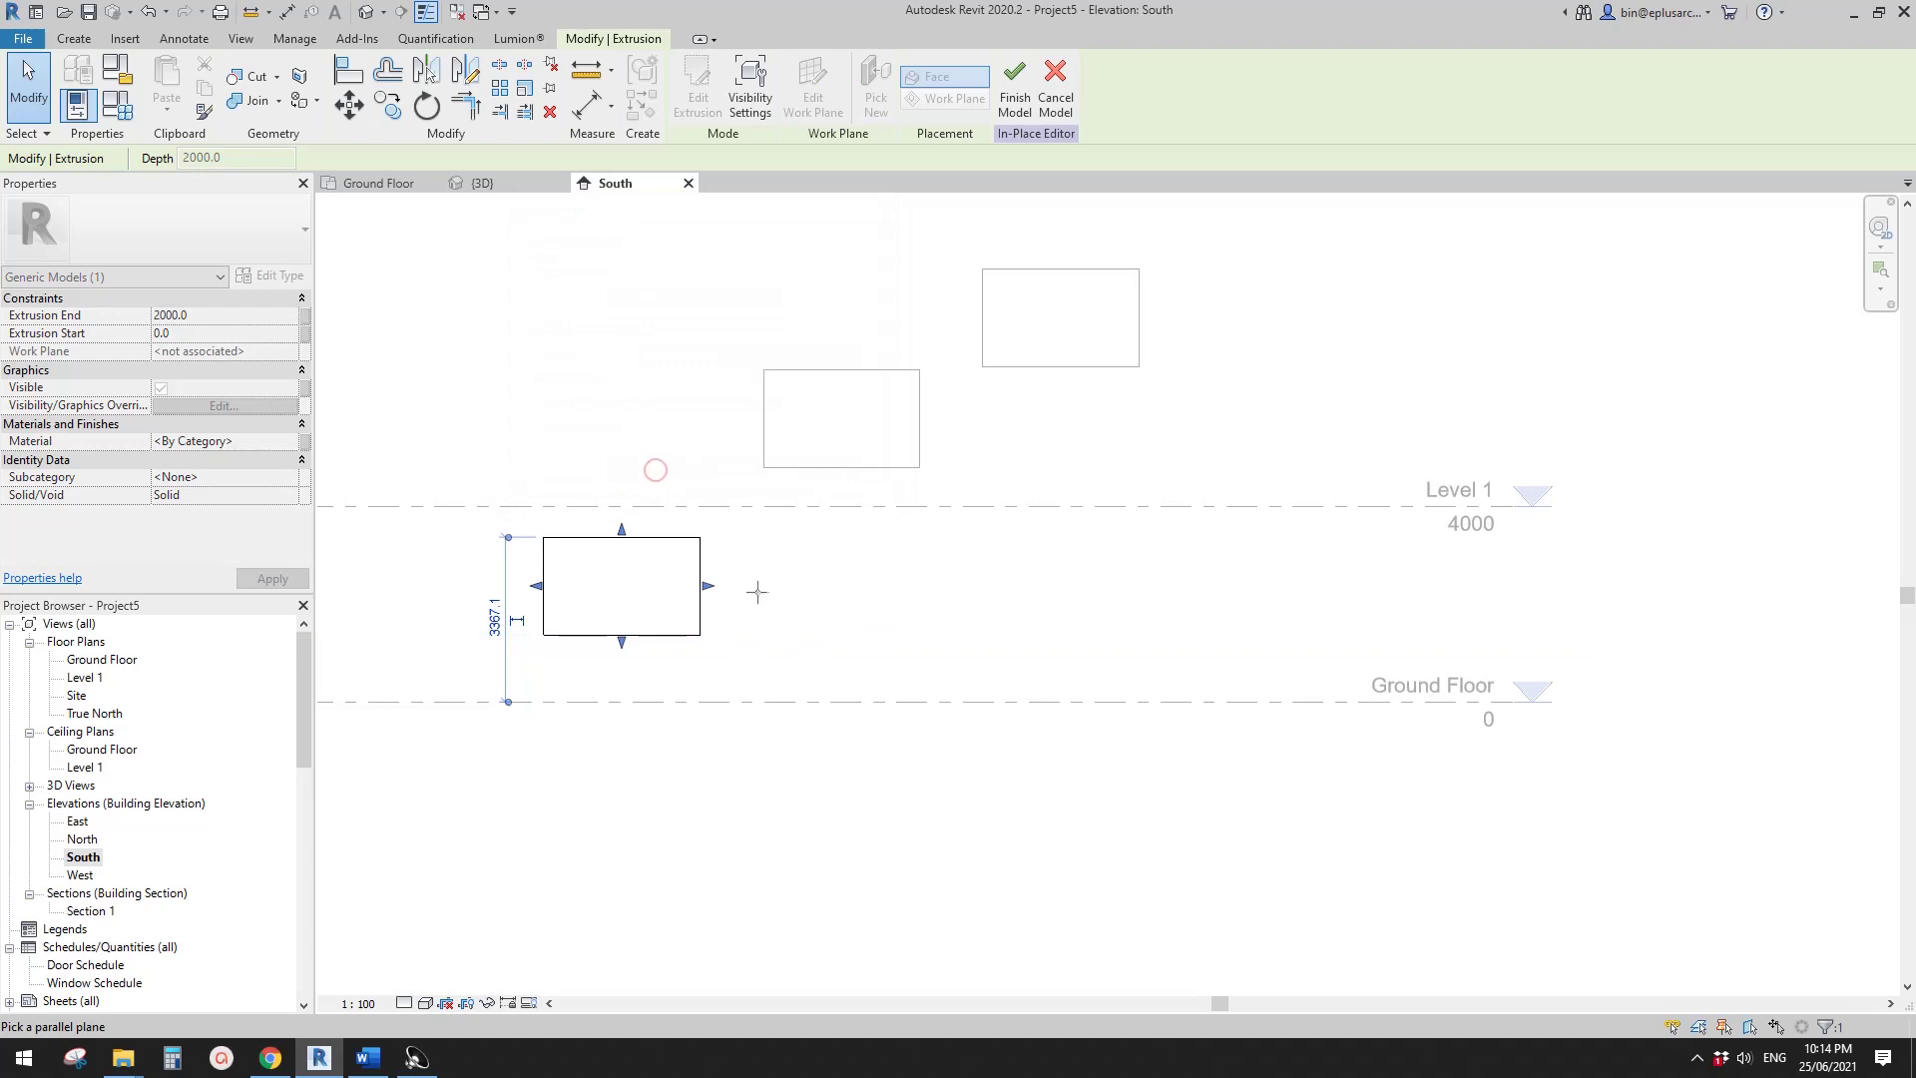
click(1178, 704)
middle_drag(775, 654, 857, 635)
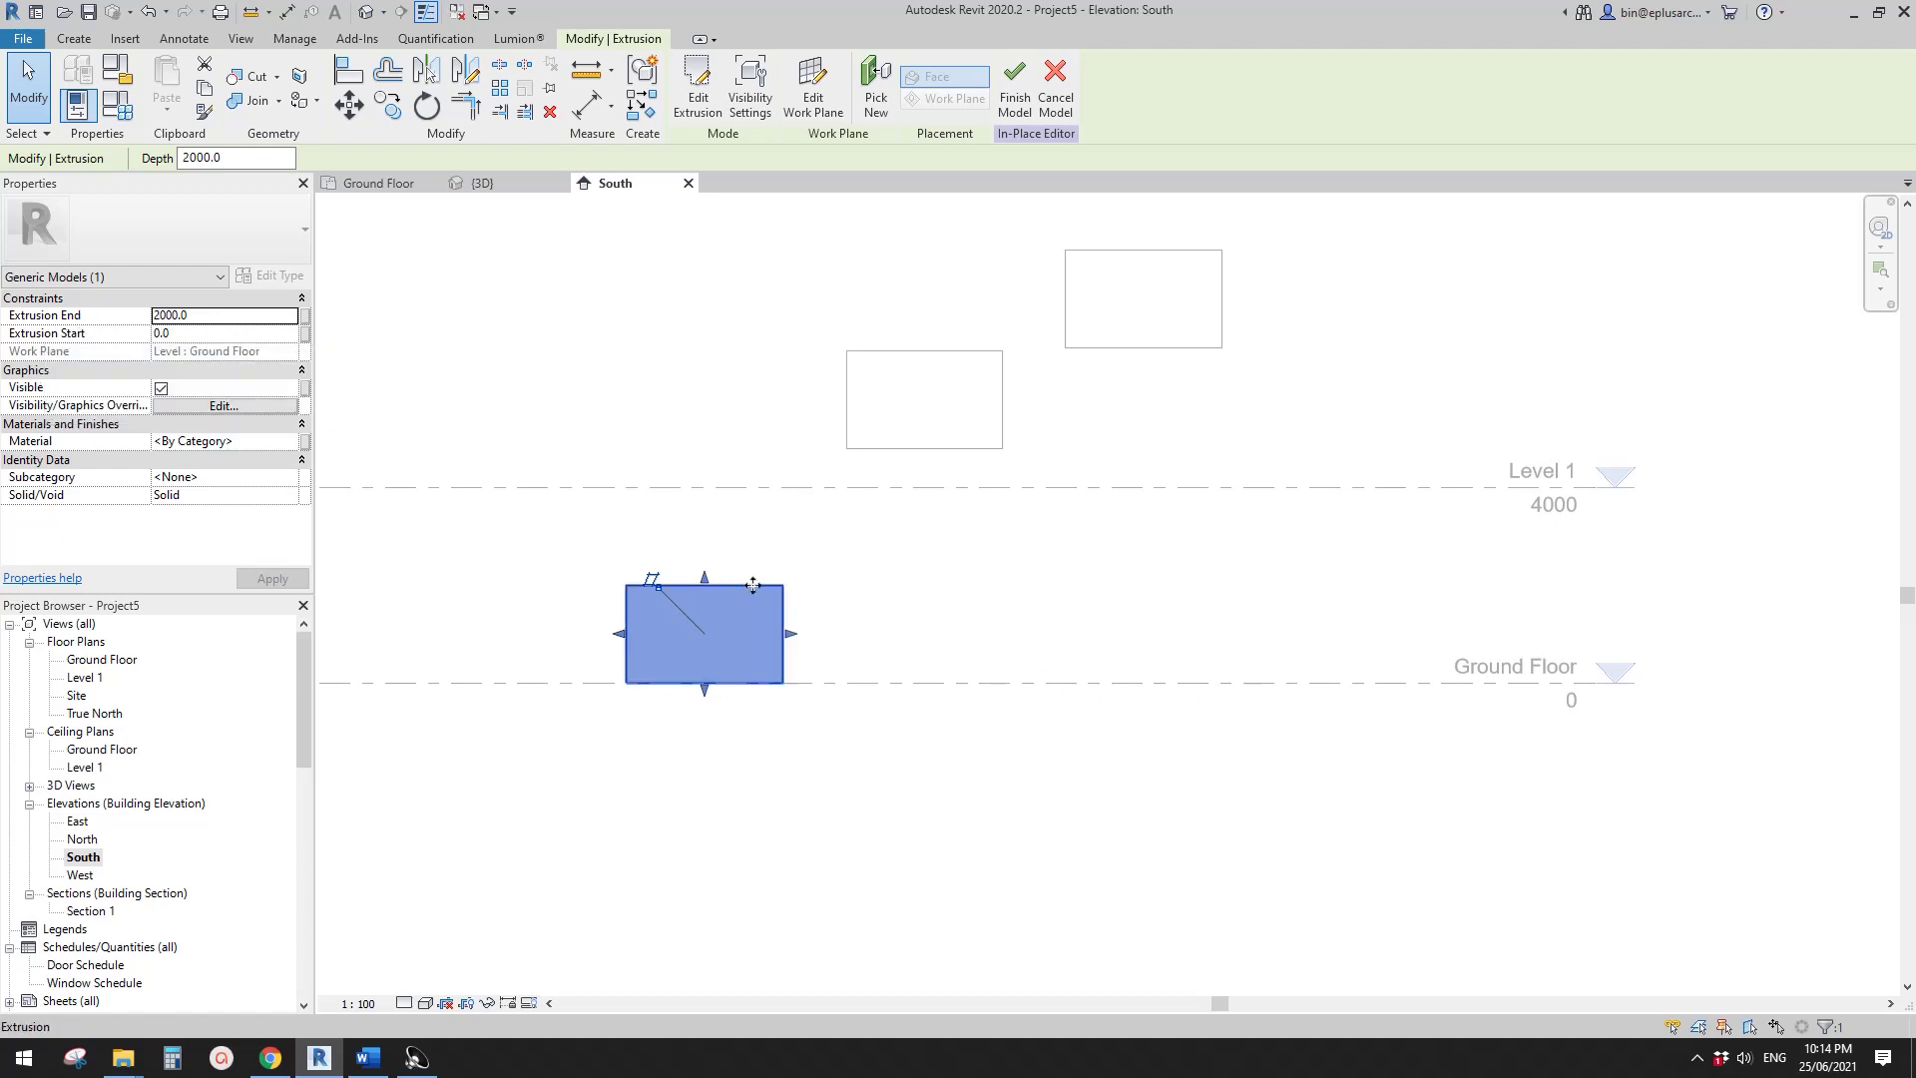
middle_drag(926, 612, 888, 644)
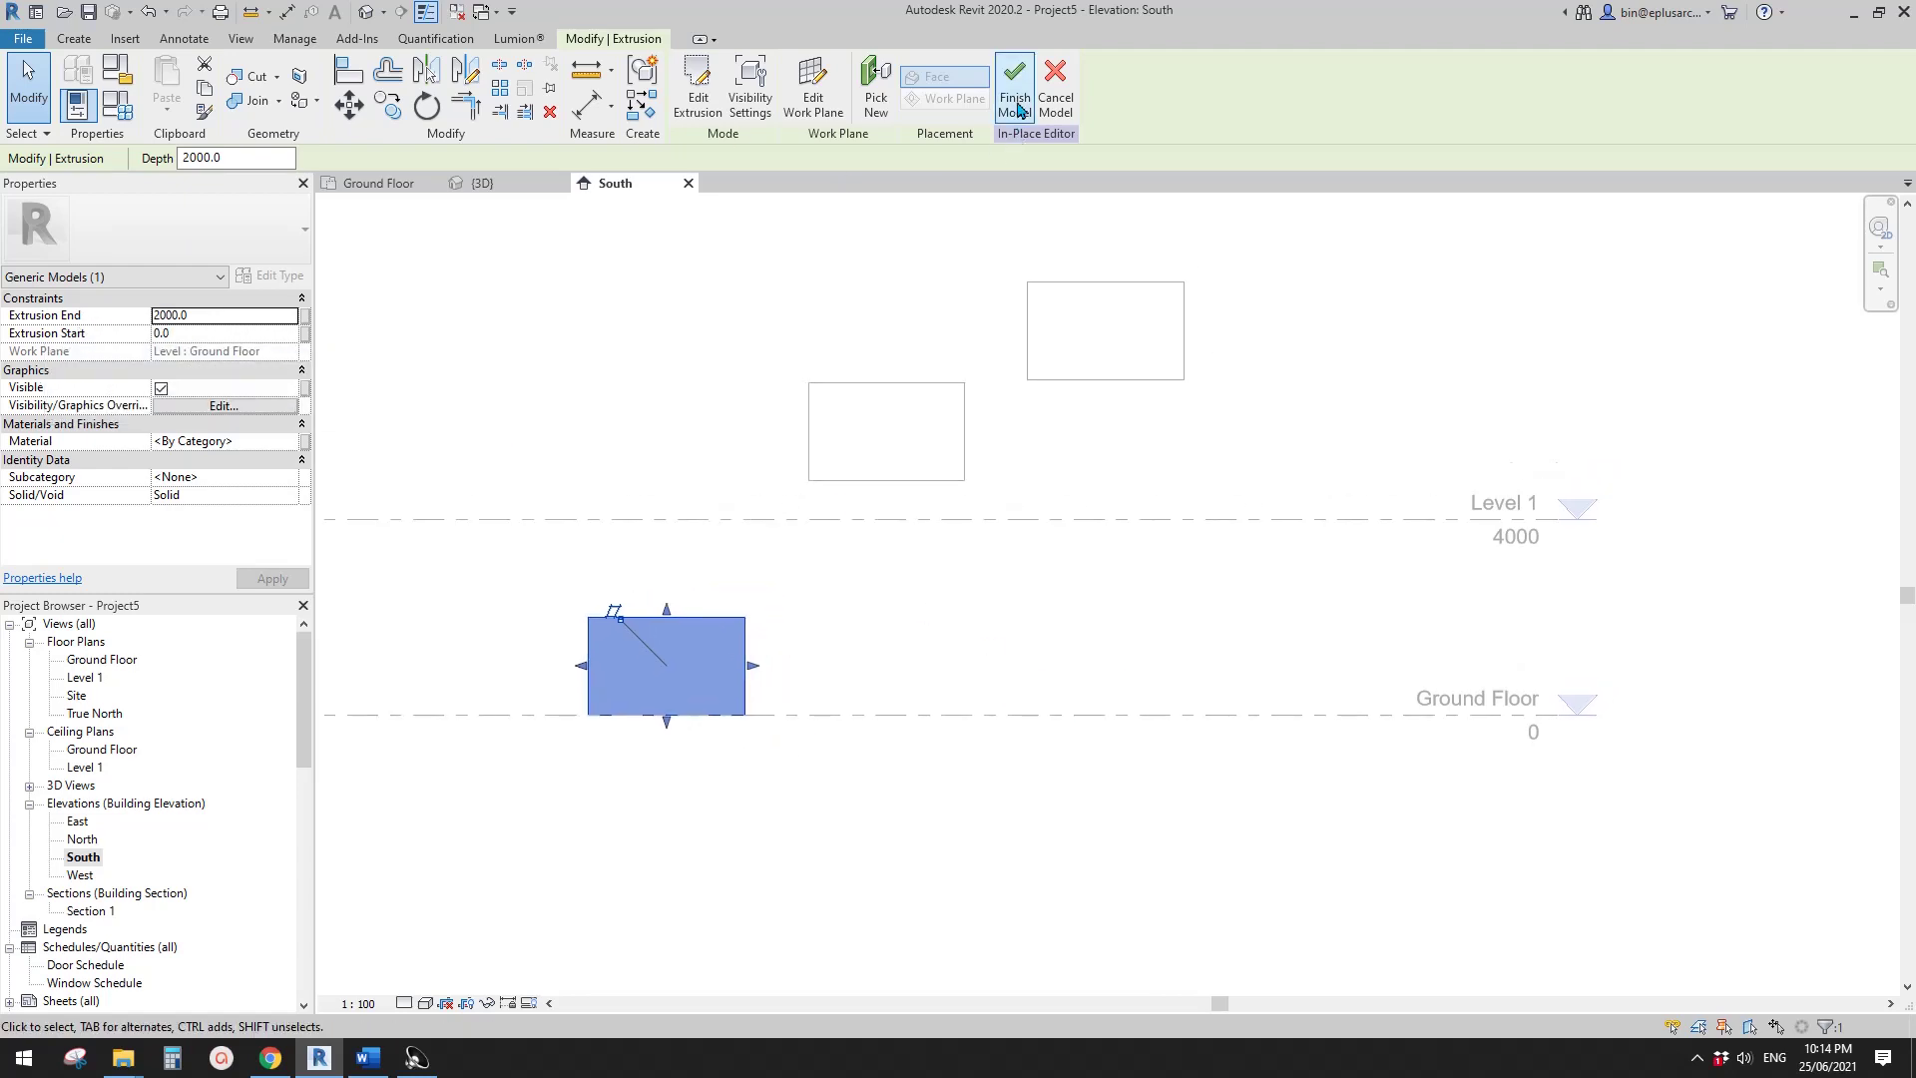
click(1018, 110)
- Edit the middle box in place, assign Level 1 as its extrusion's work plane by picking the level, and finish the model
scroll(907, 374, down, 1)
middle_drag(891, 351, 836, 403)
middle_drag(1002, 357, 925, 369)
click(762, 483)
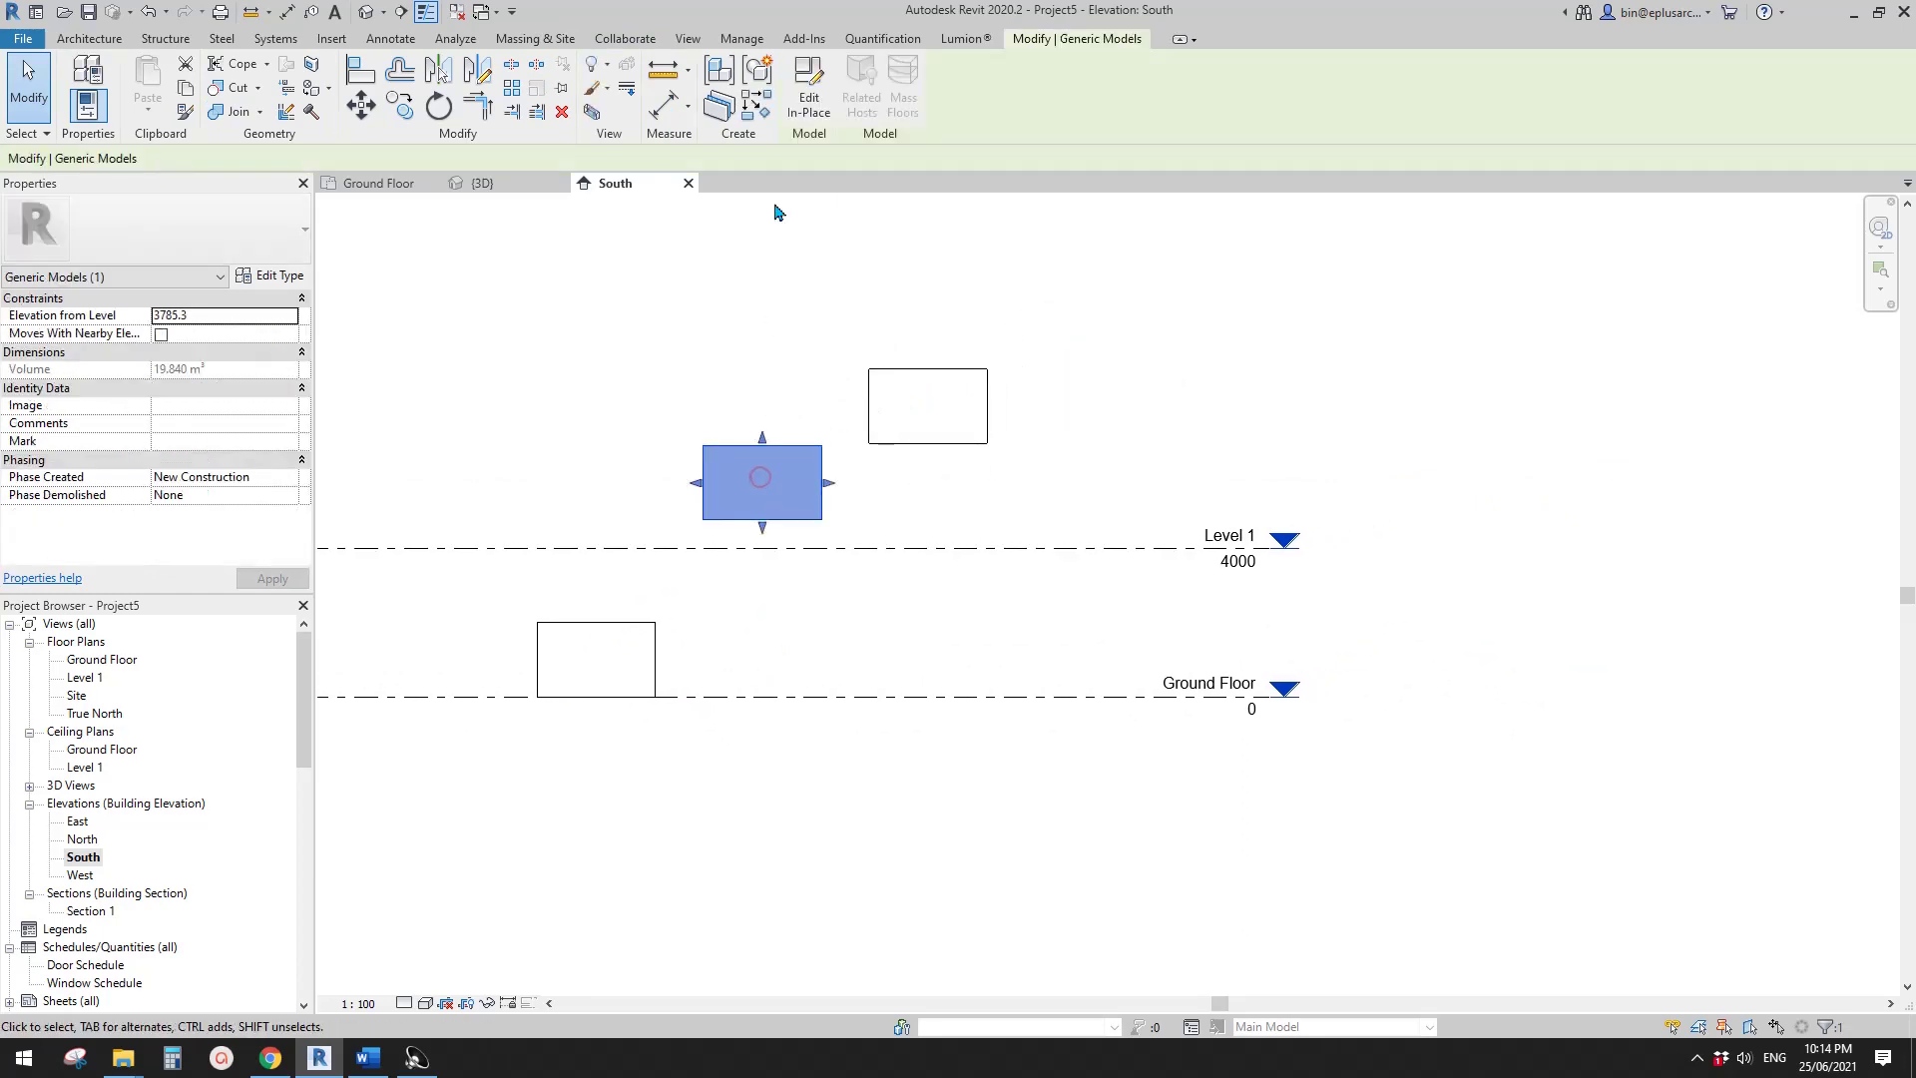
click(803, 96)
click(766, 471)
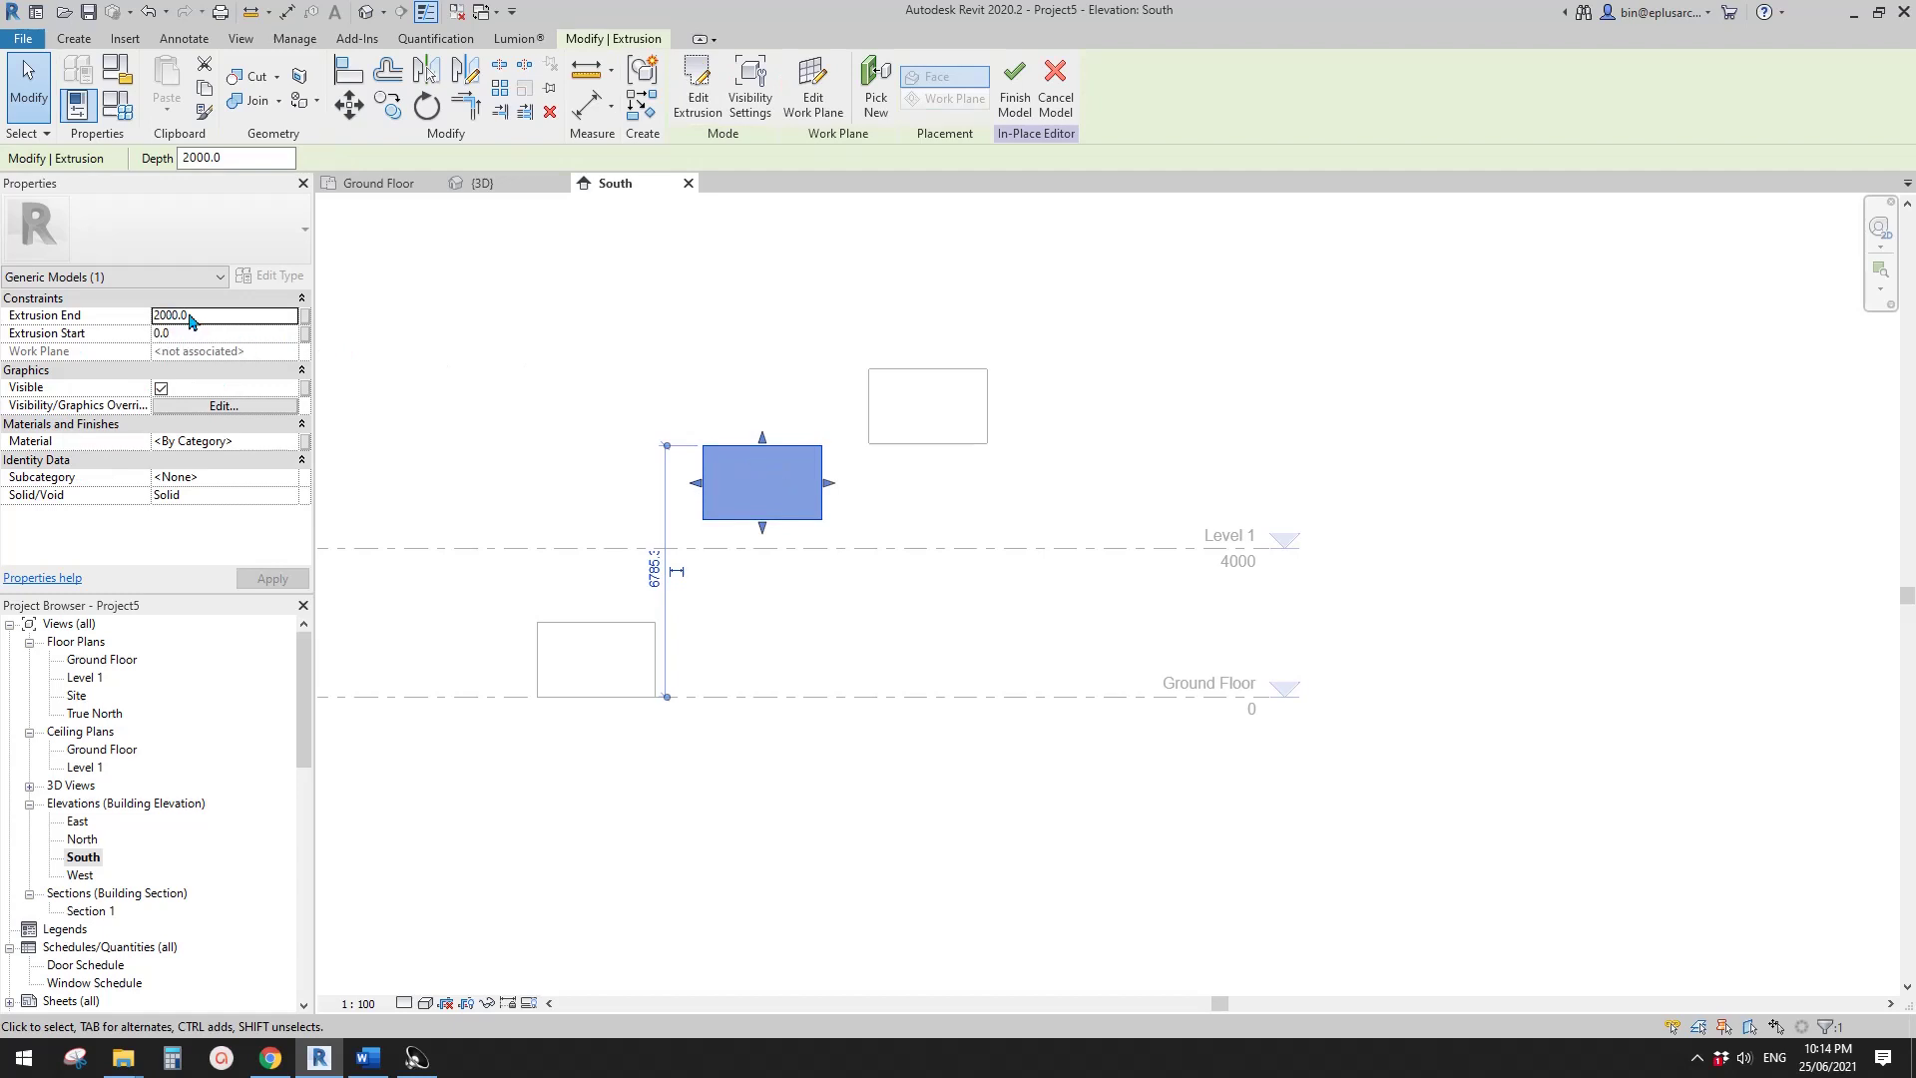
click(813, 100)
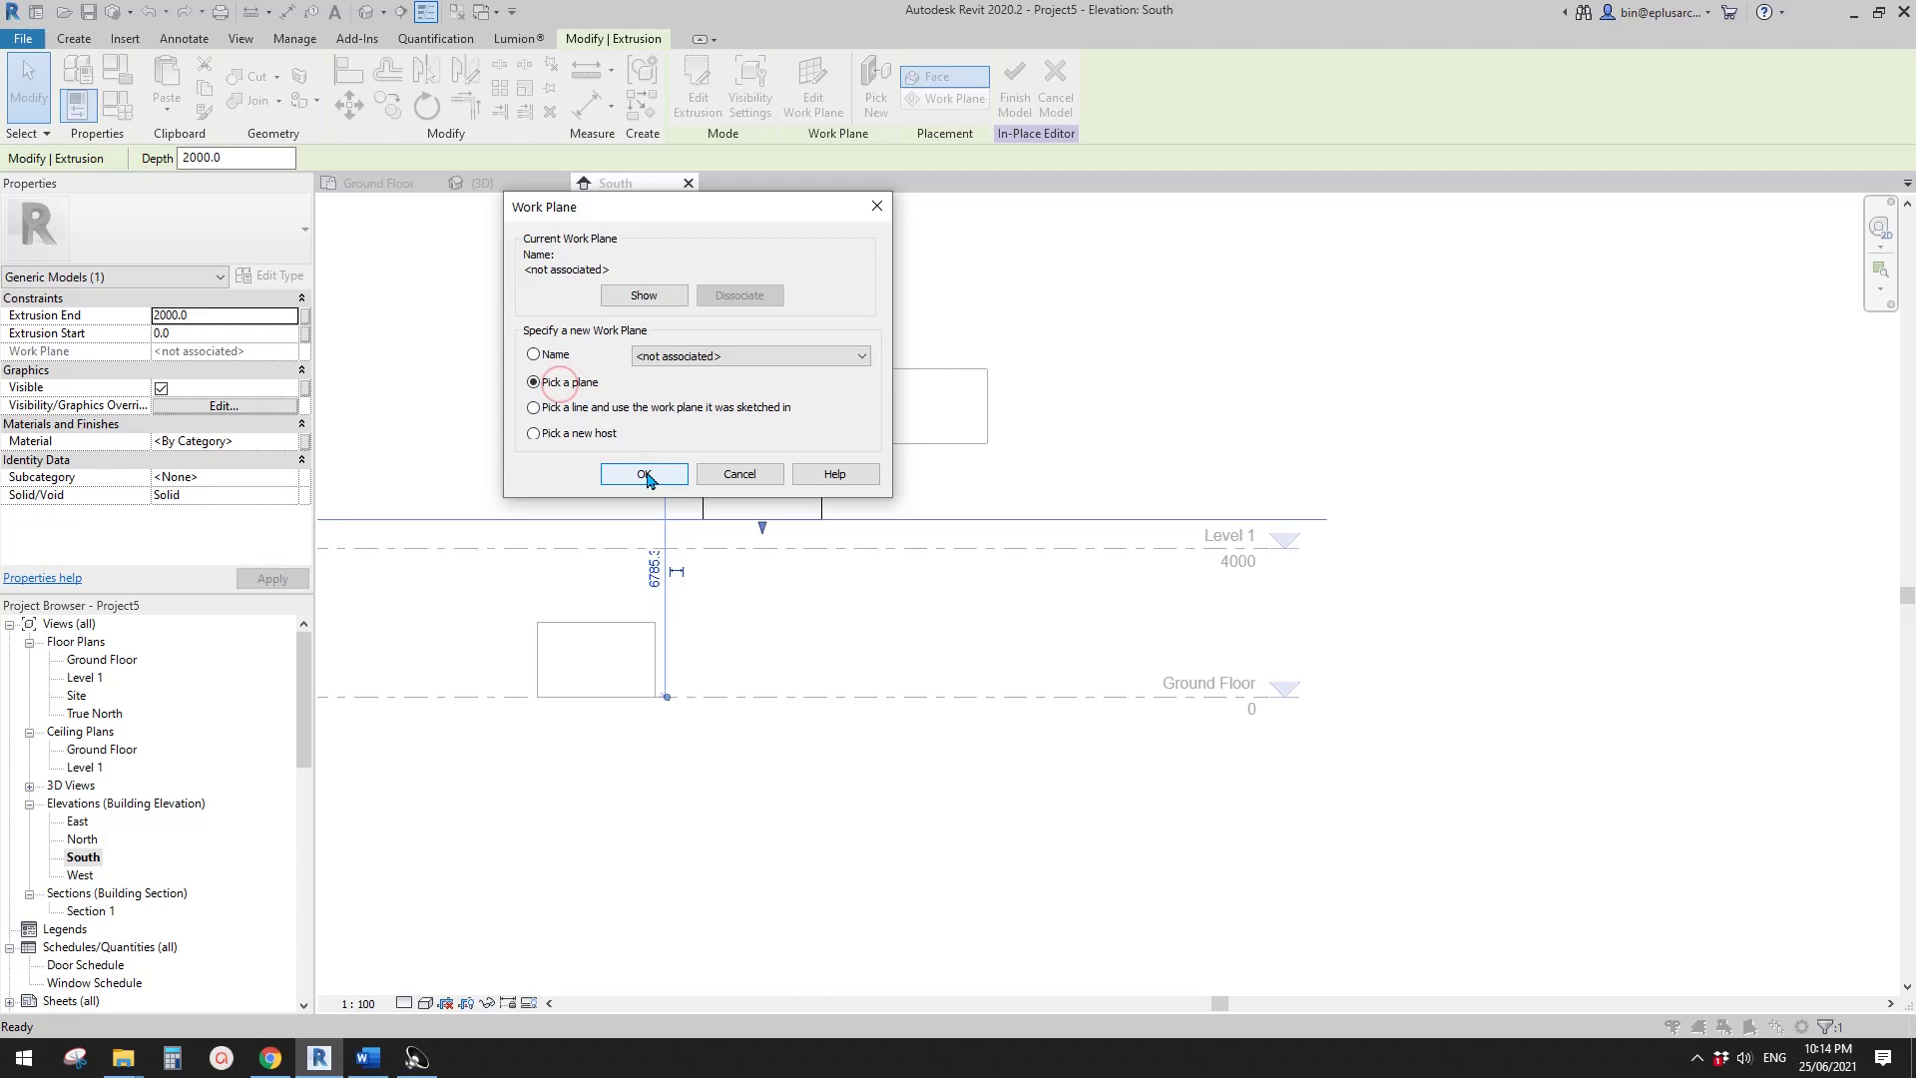
click(645, 474)
click(1155, 548)
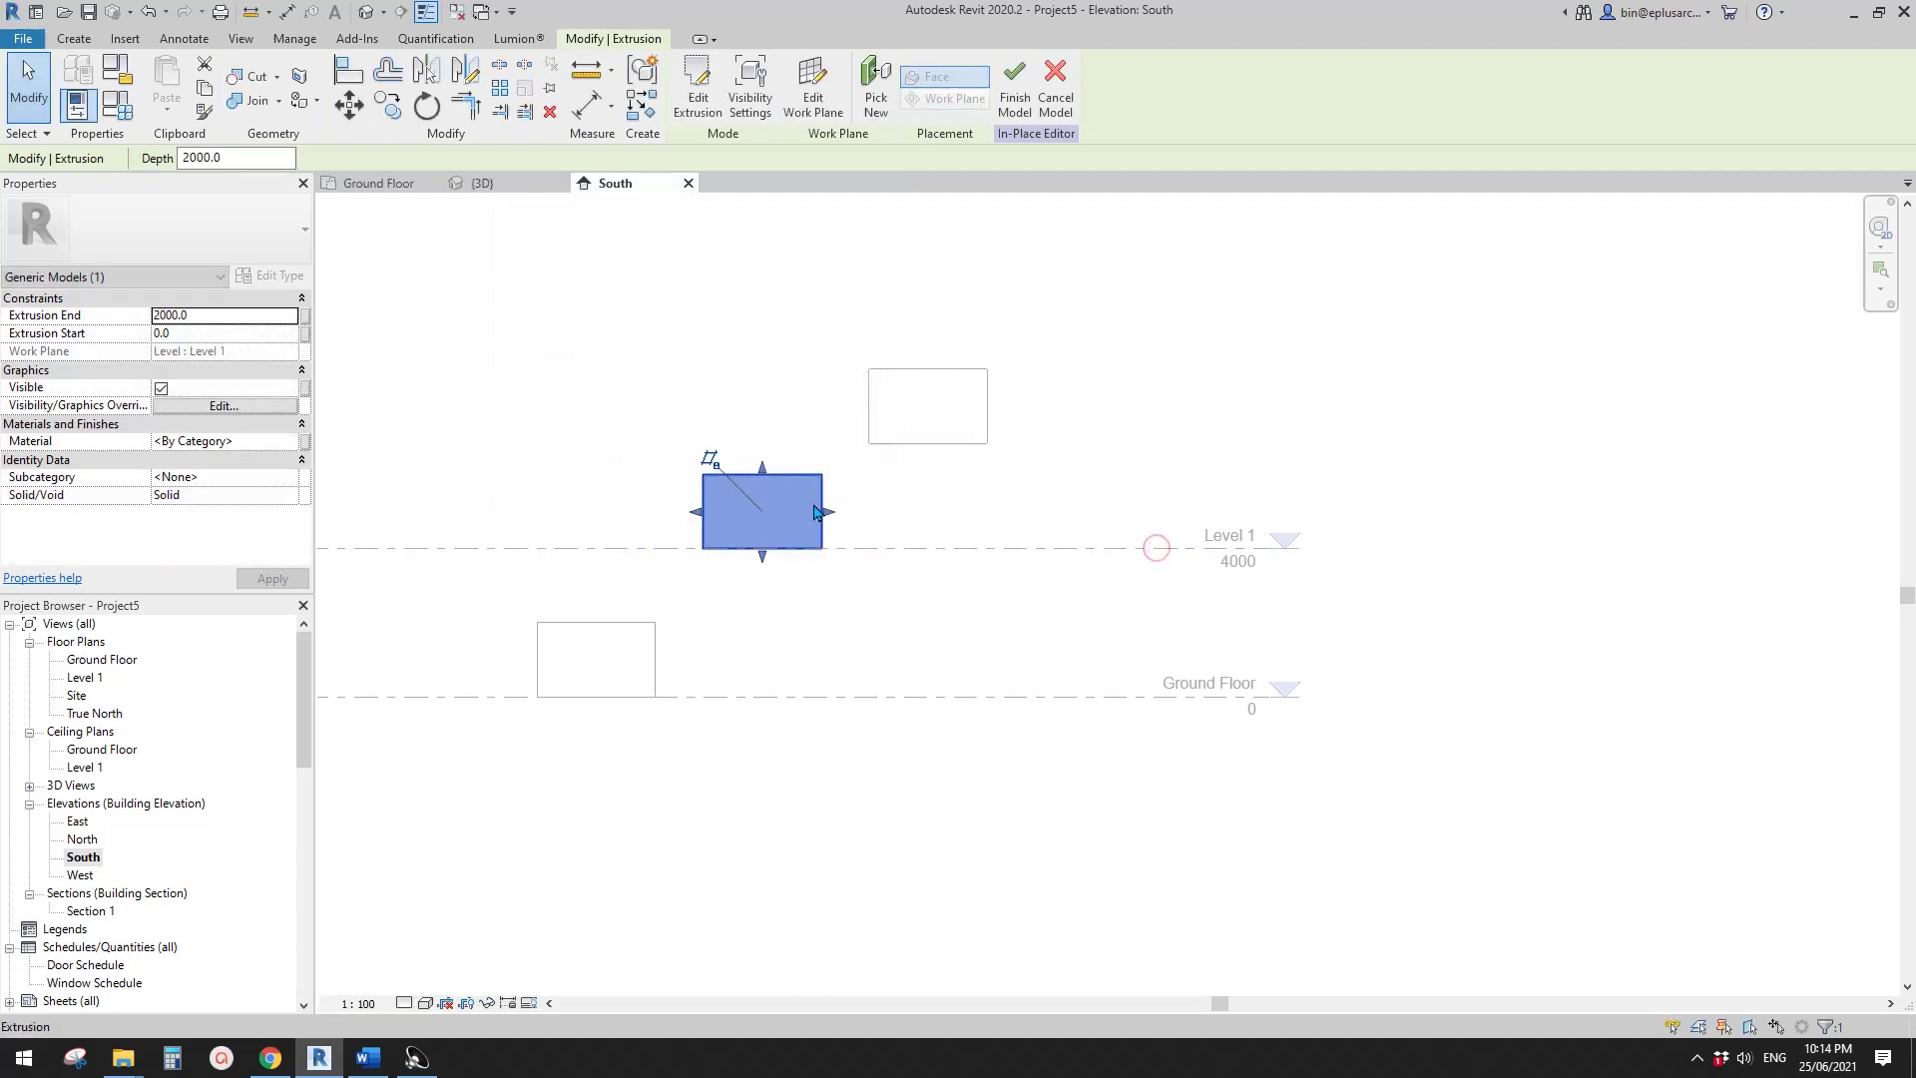
middle_drag(1168, 428, 1166, 434)
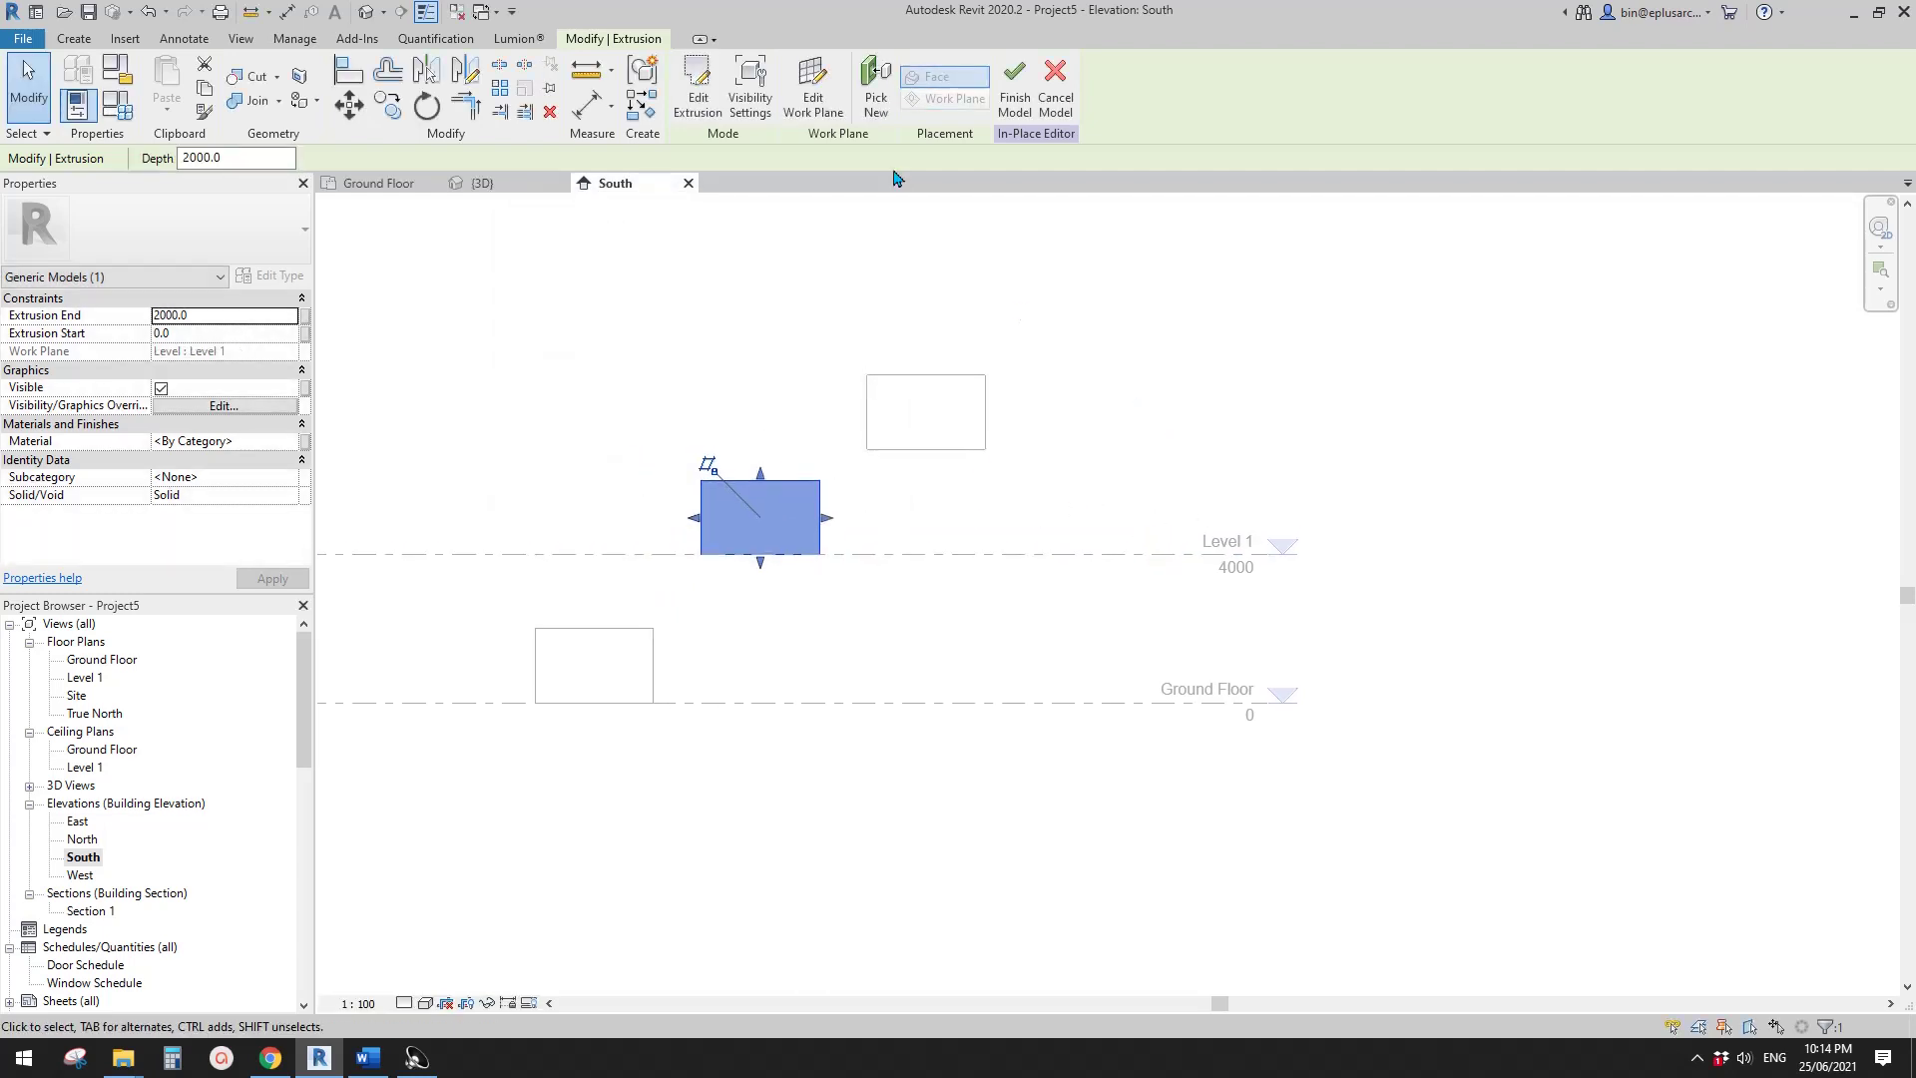
click(1015, 90)
- Edit the highest box in place, assign the middle box's top face as its extrusion's work plane, and finish the model
click(946, 419)
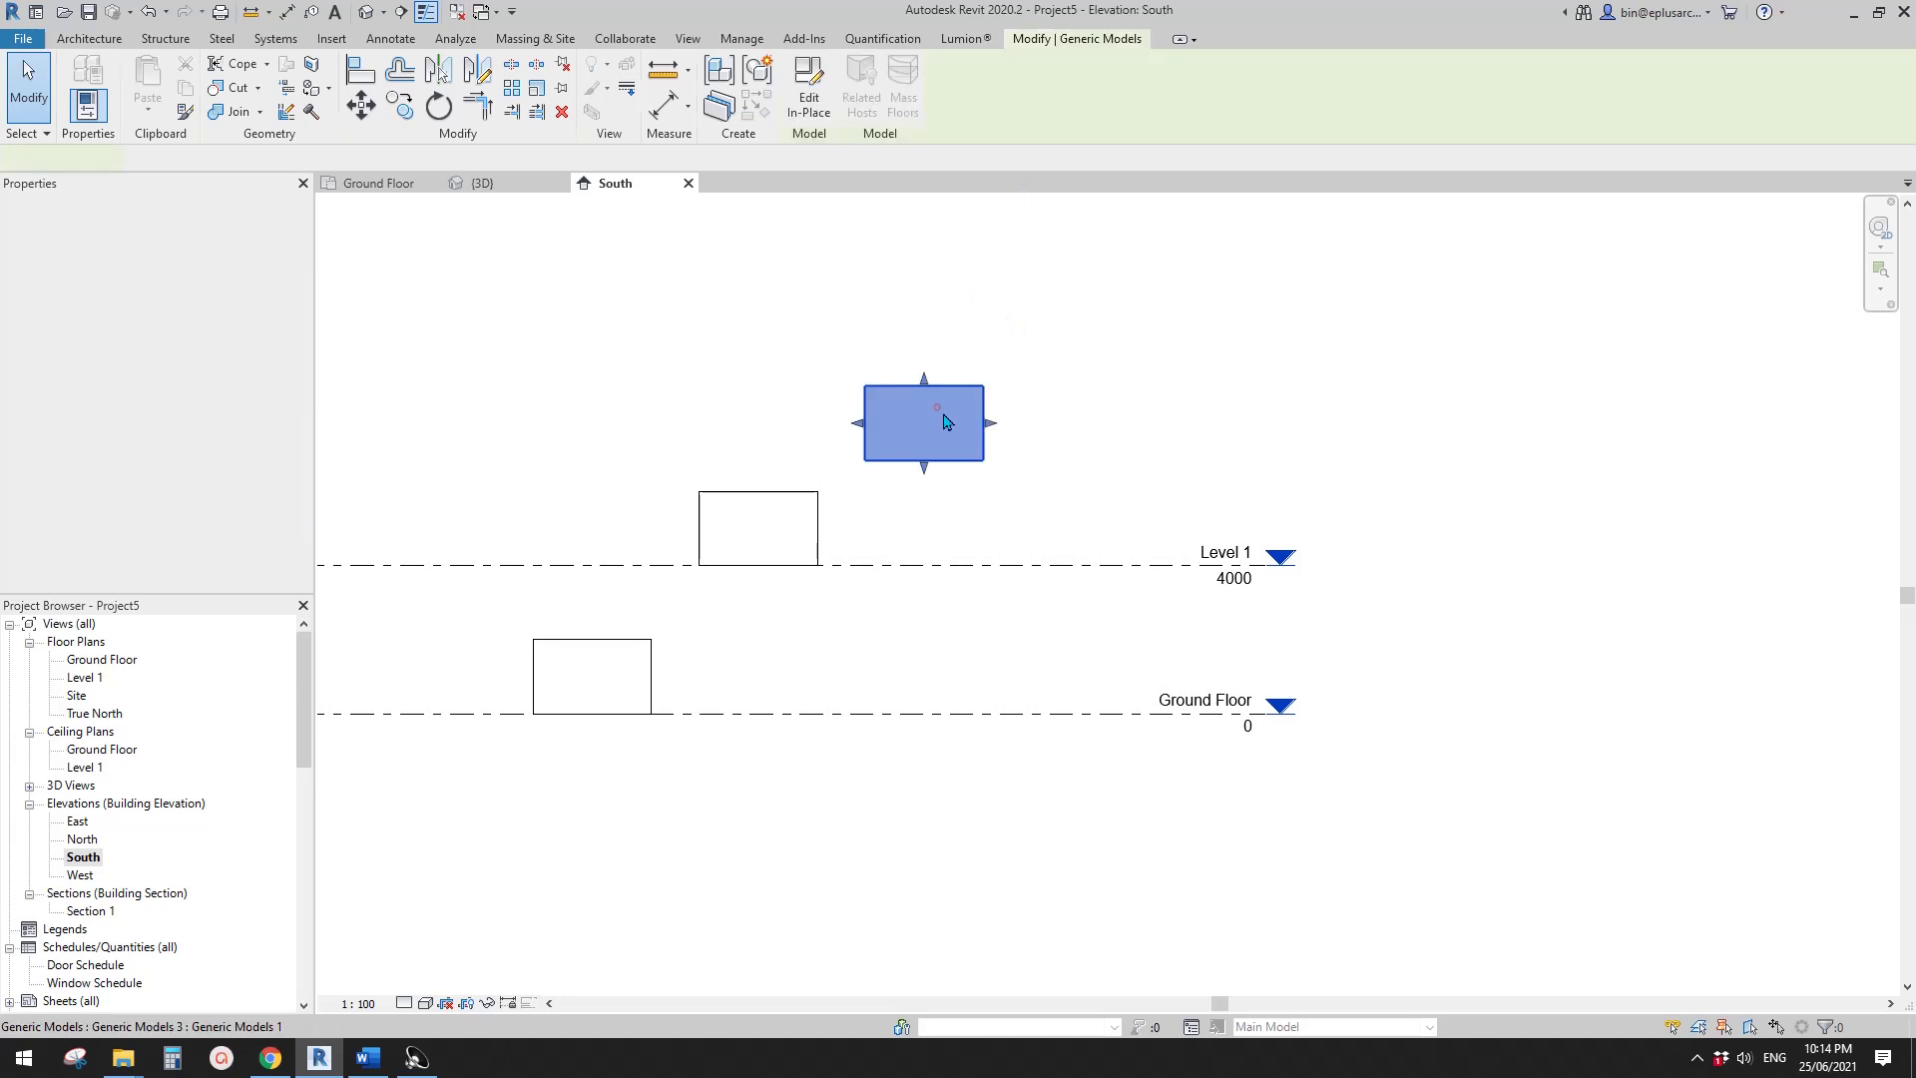
click(816, 108)
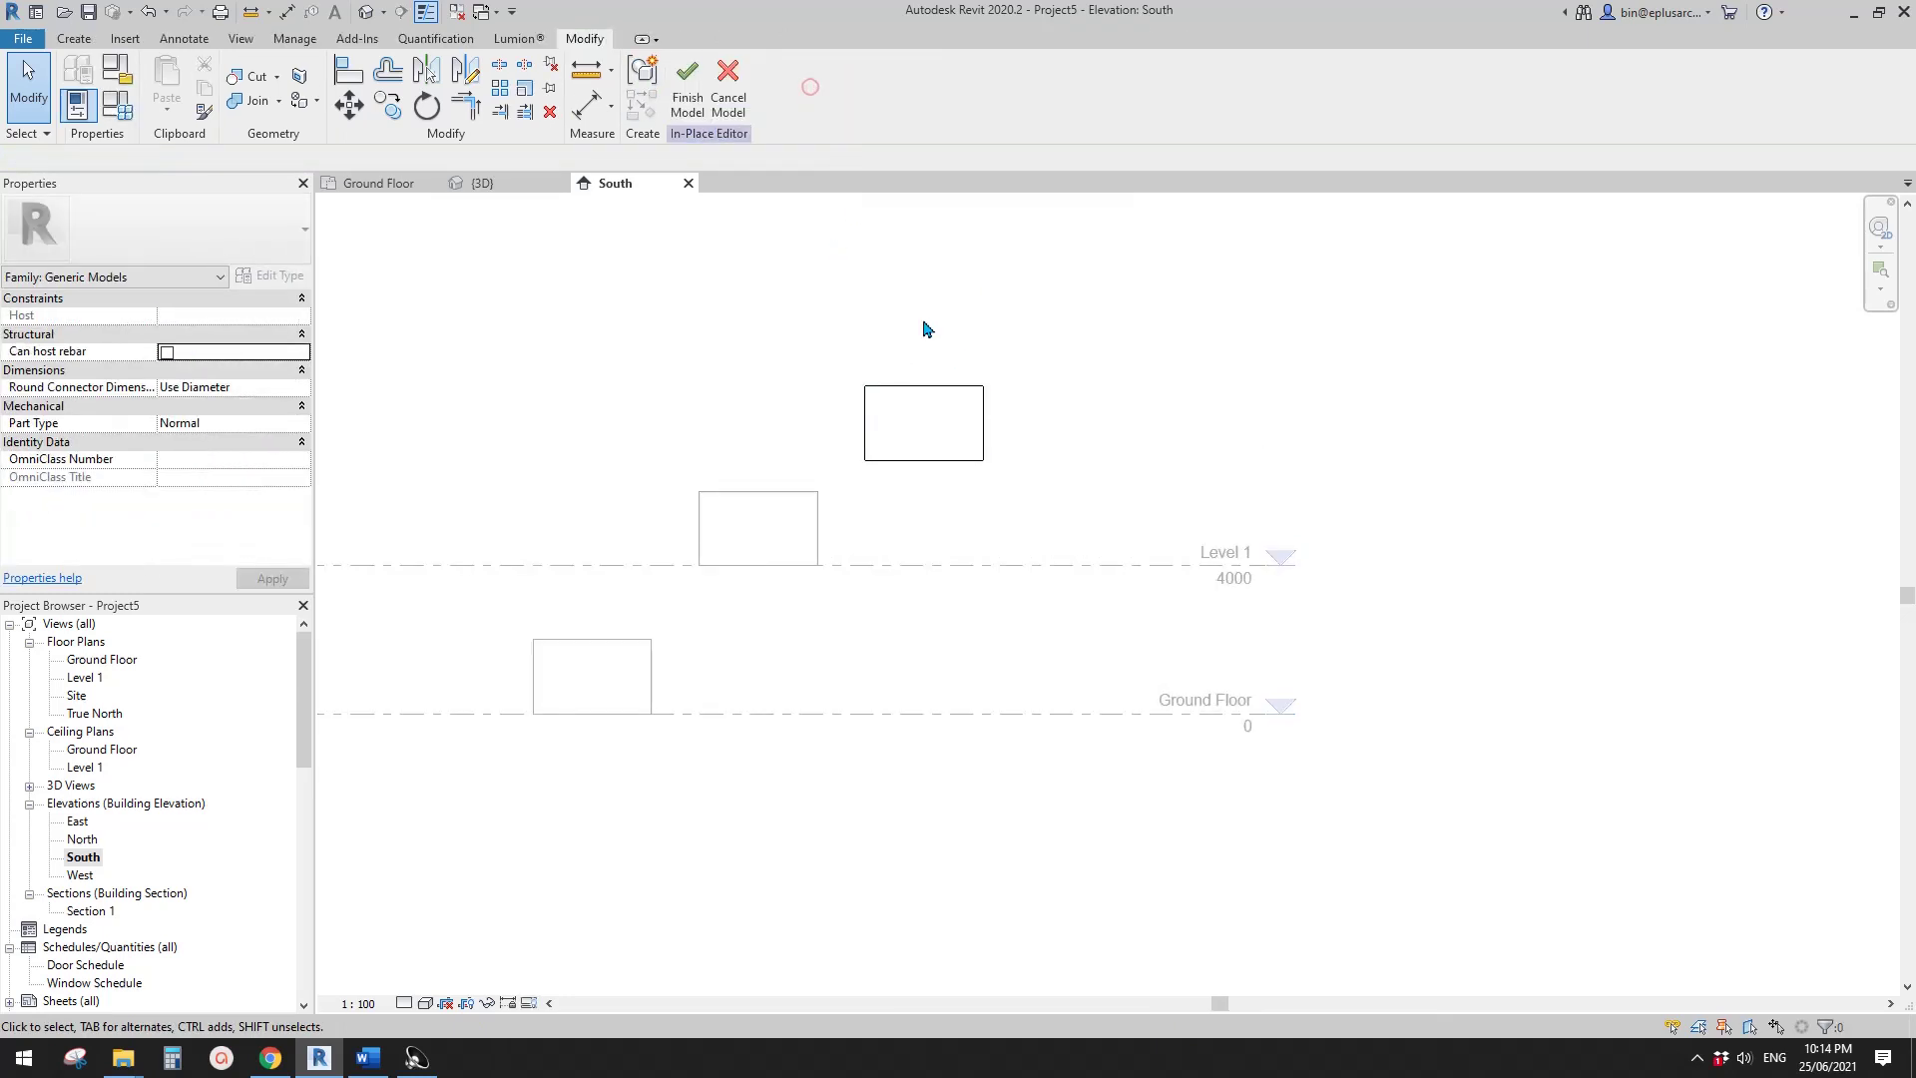
click(944, 441)
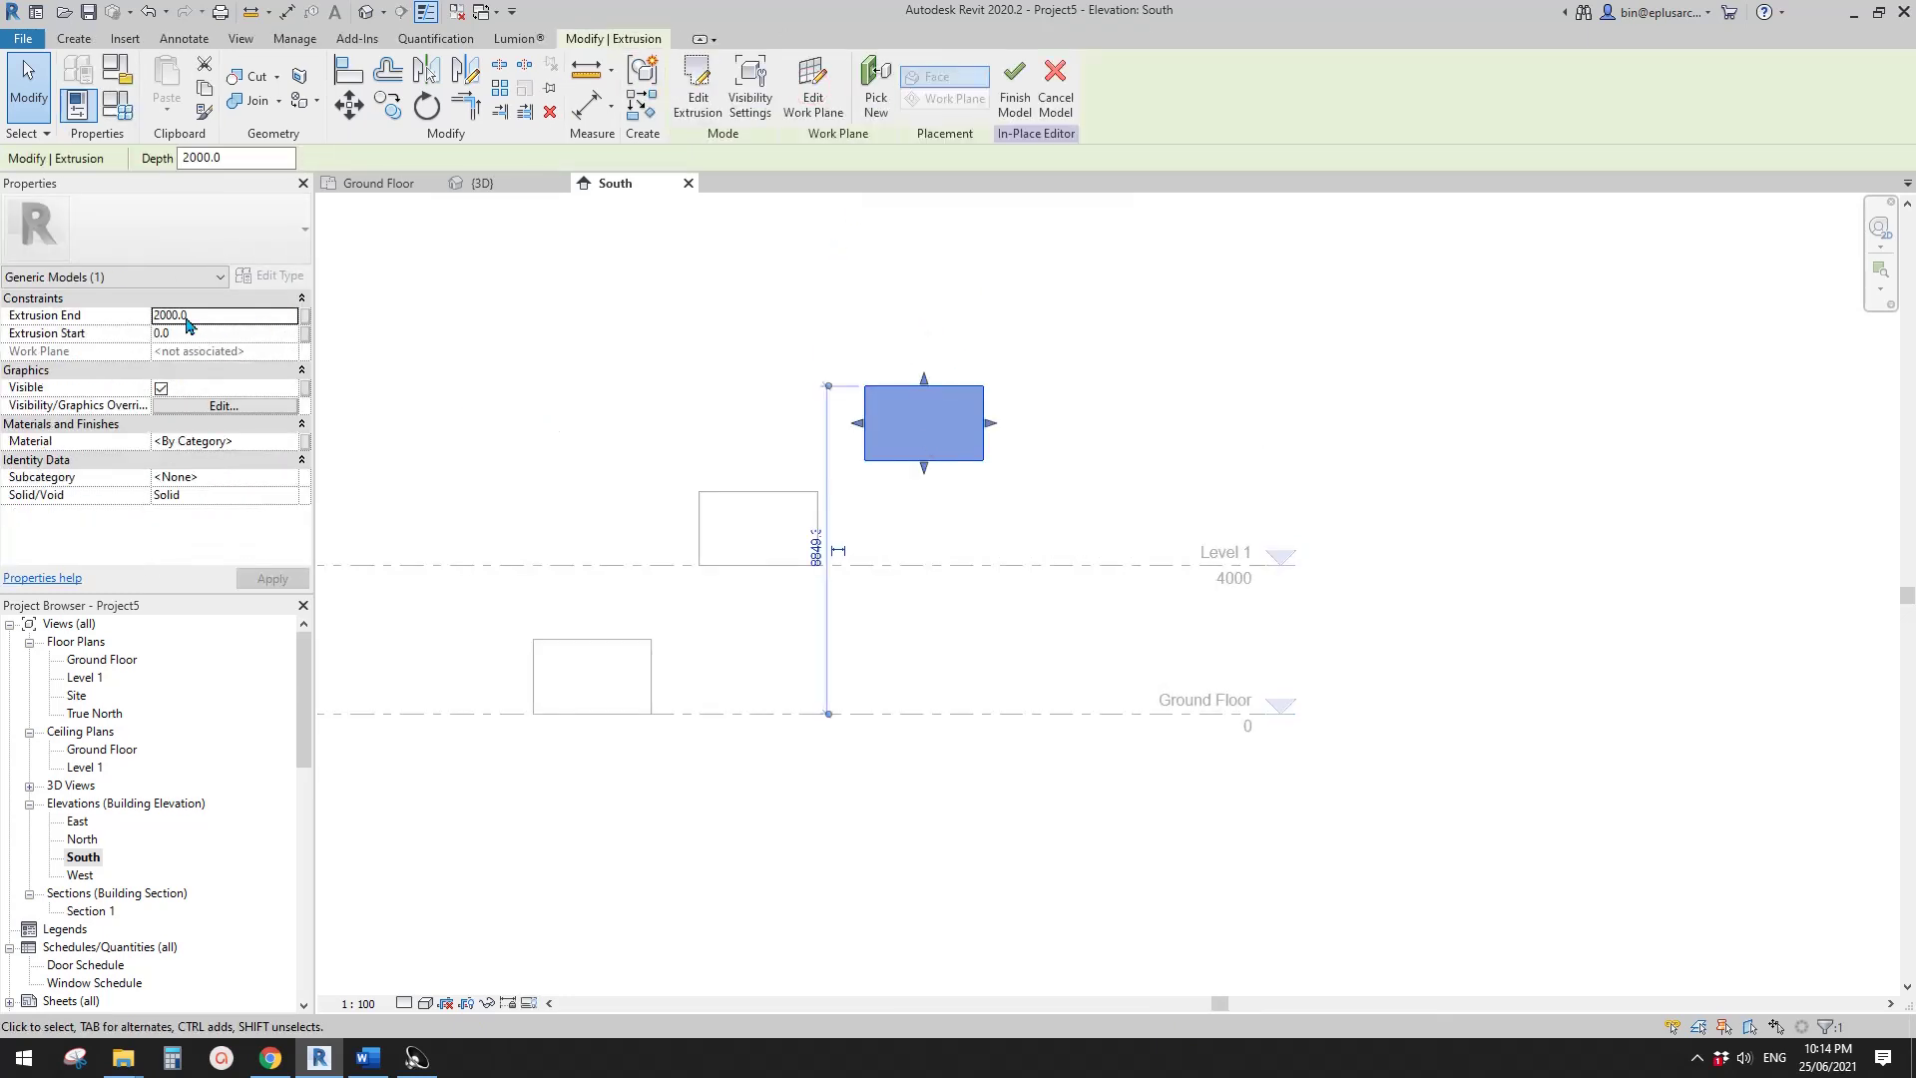
click(813, 99)
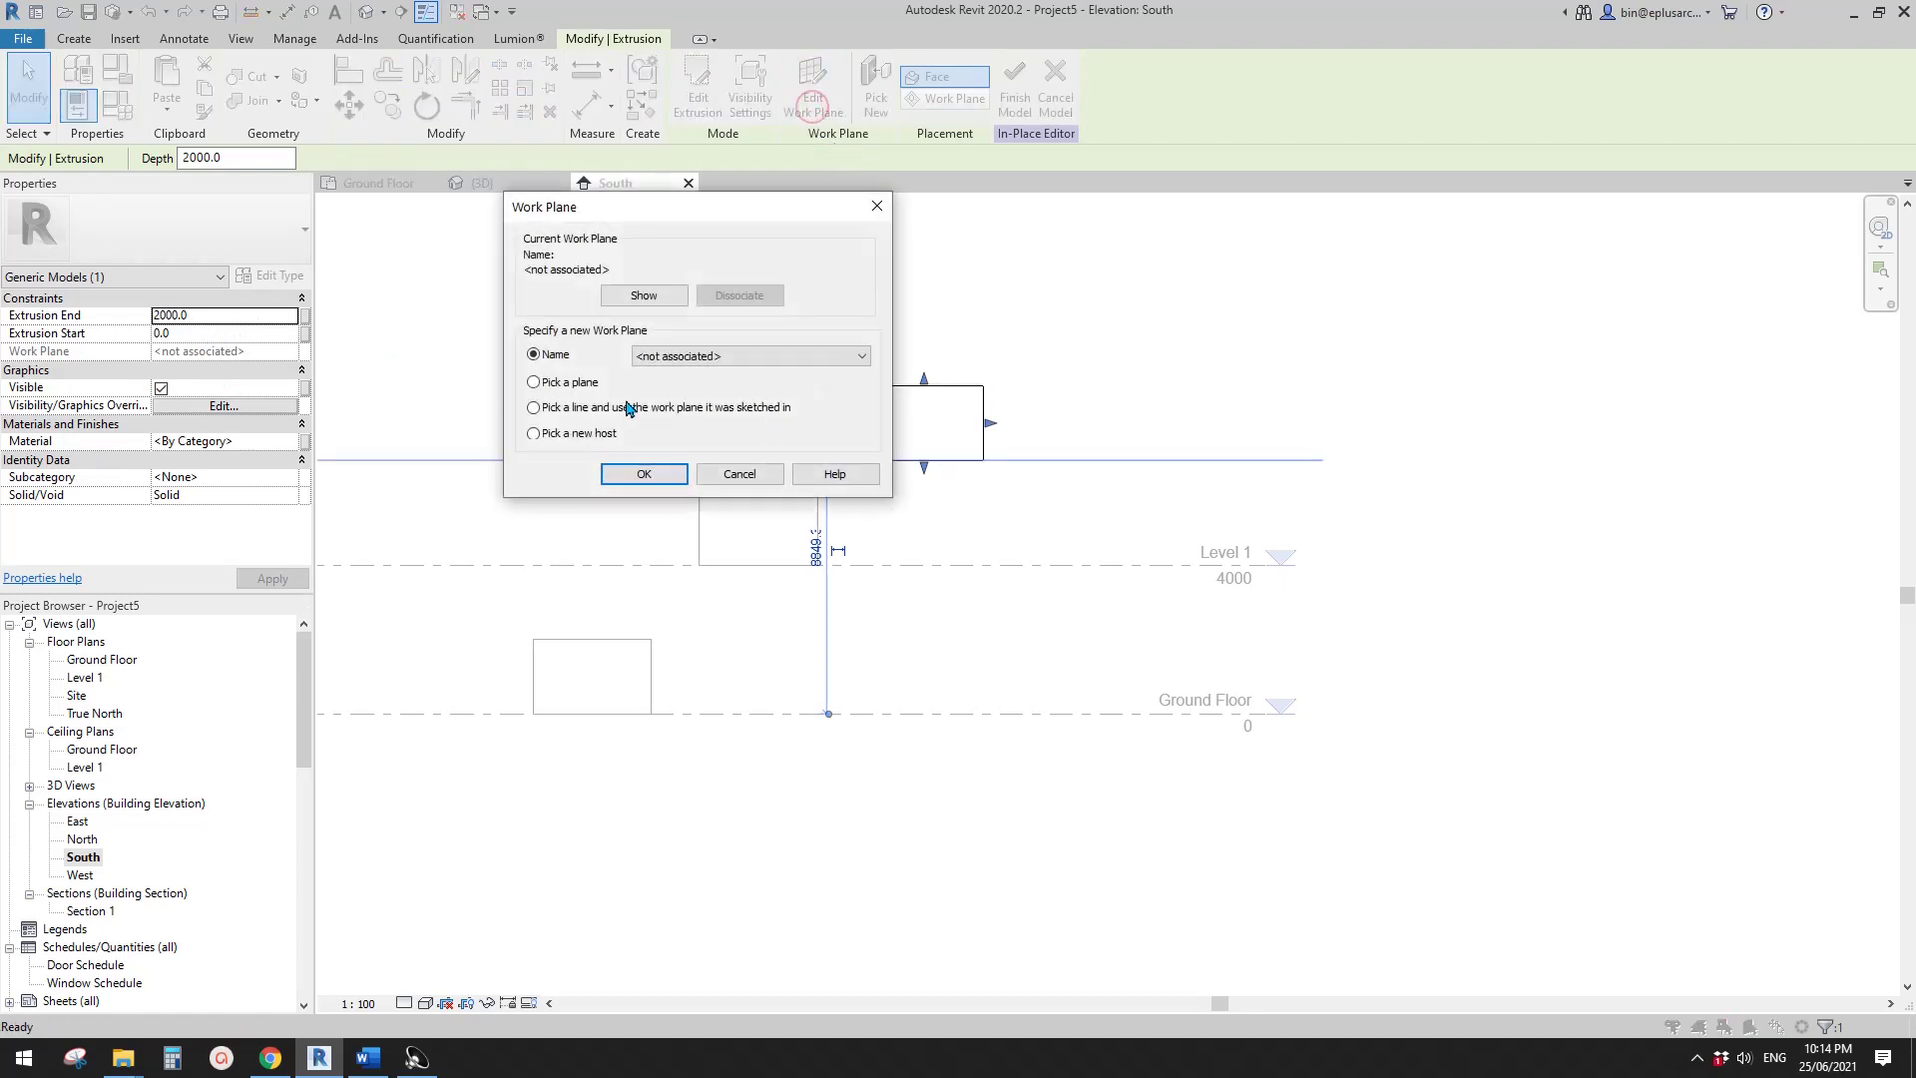
click(643, 472)
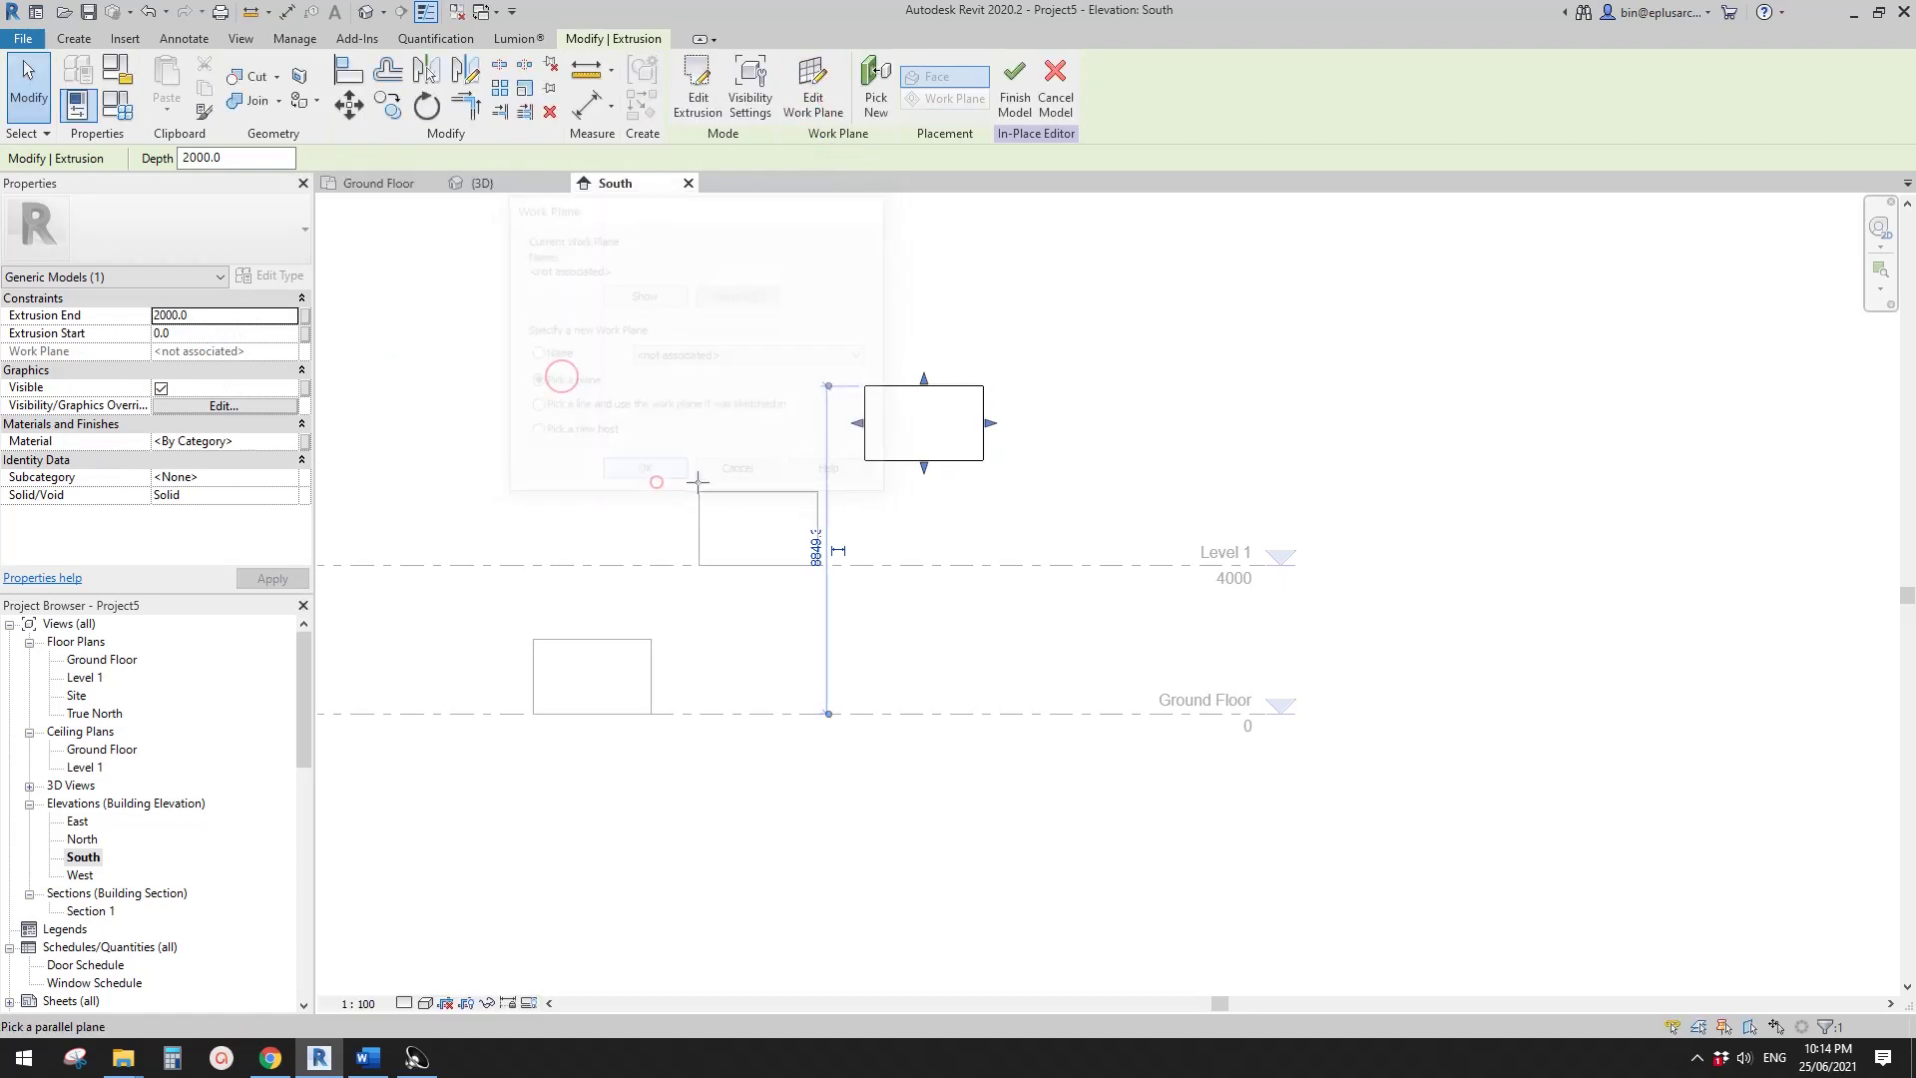
click(790, 490)
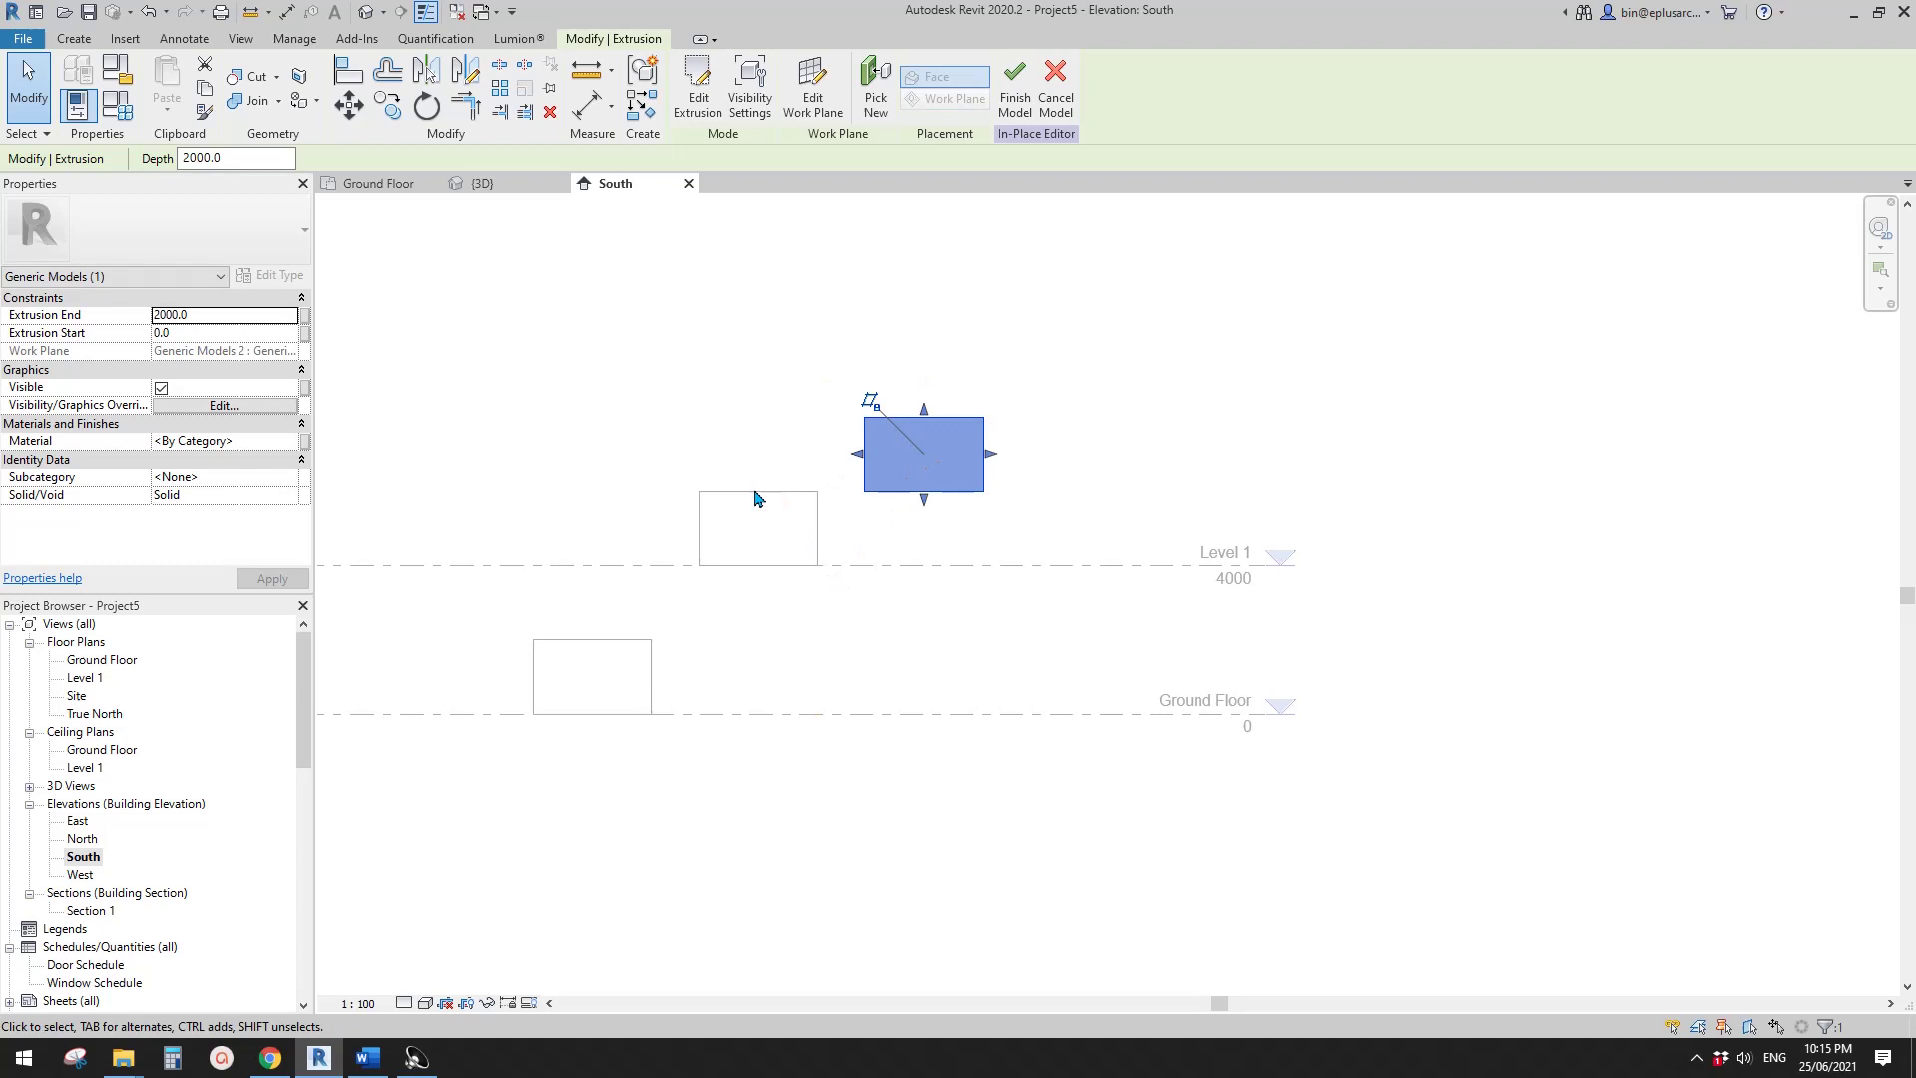
click(1015, 93)
- Stretch the top of the middle box upward from Level 1
click(853, 515)
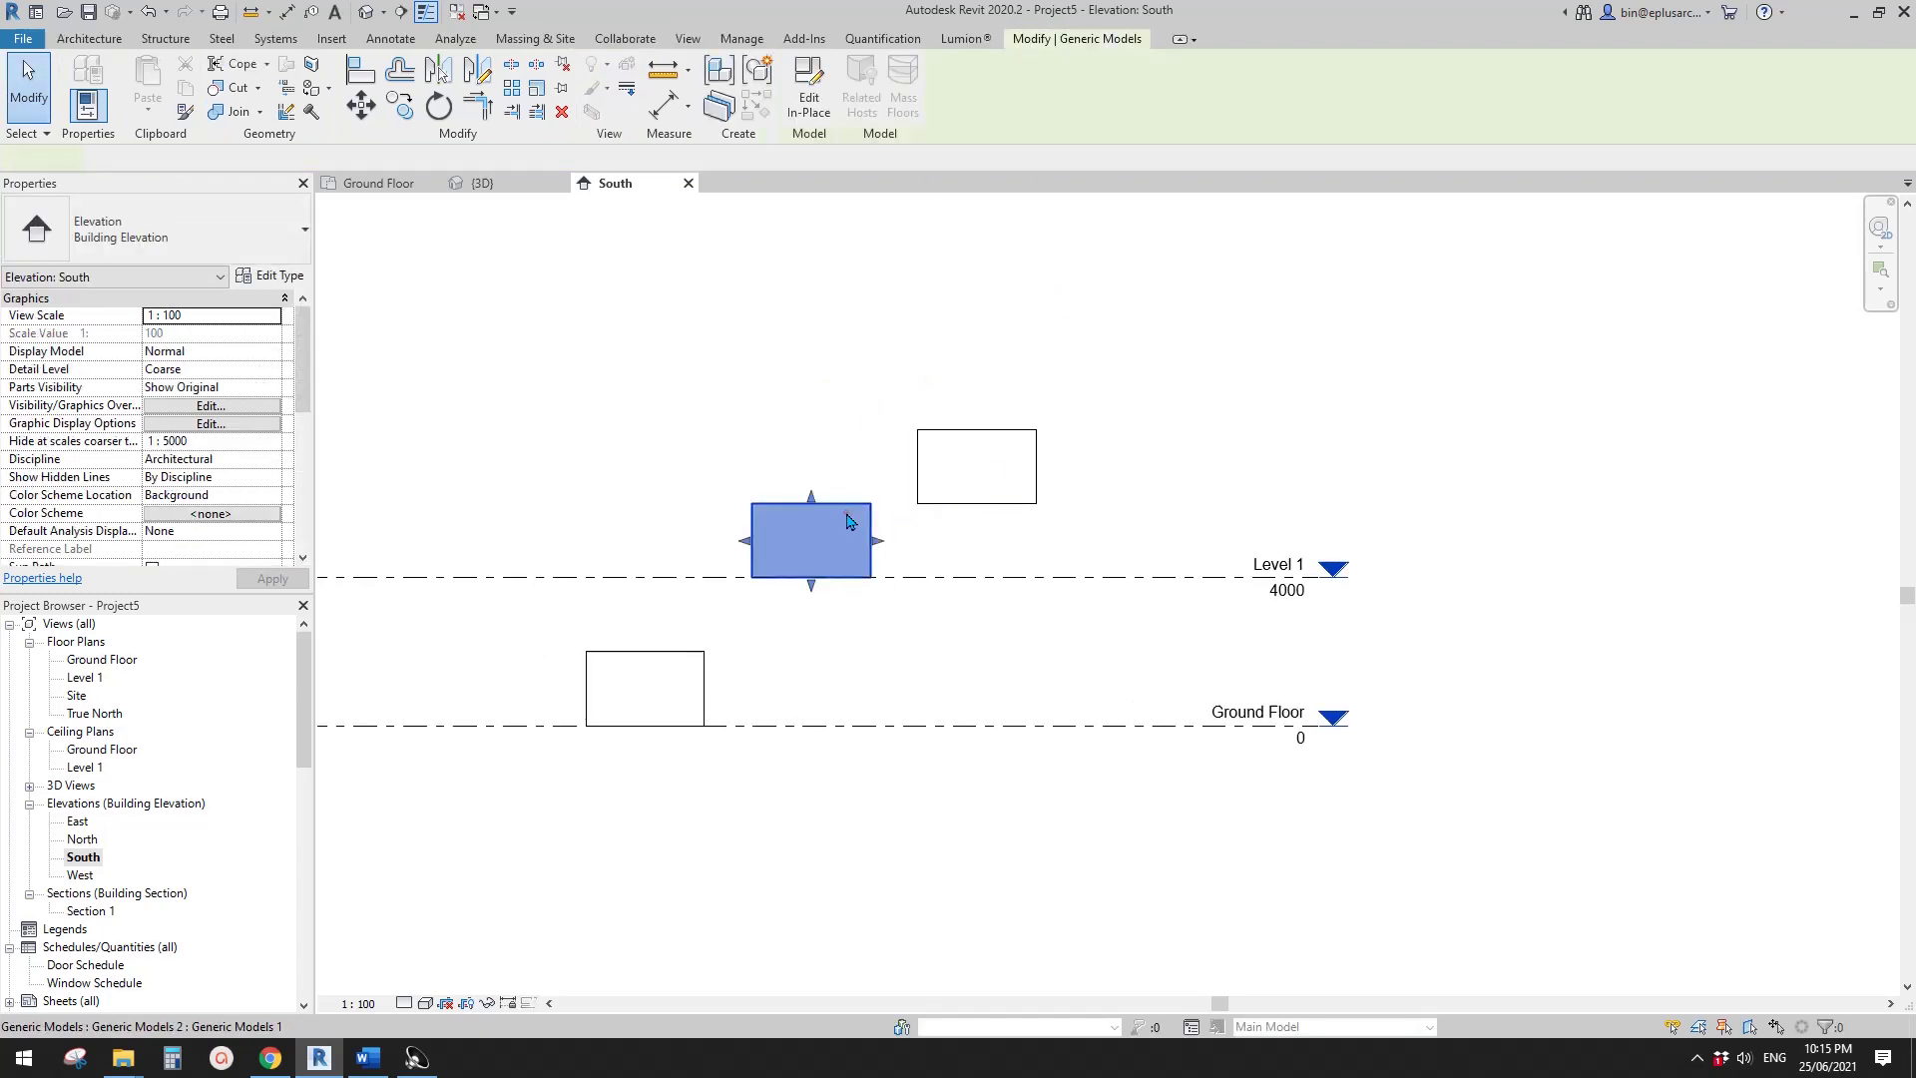
drag(816, 505, 814, 446)
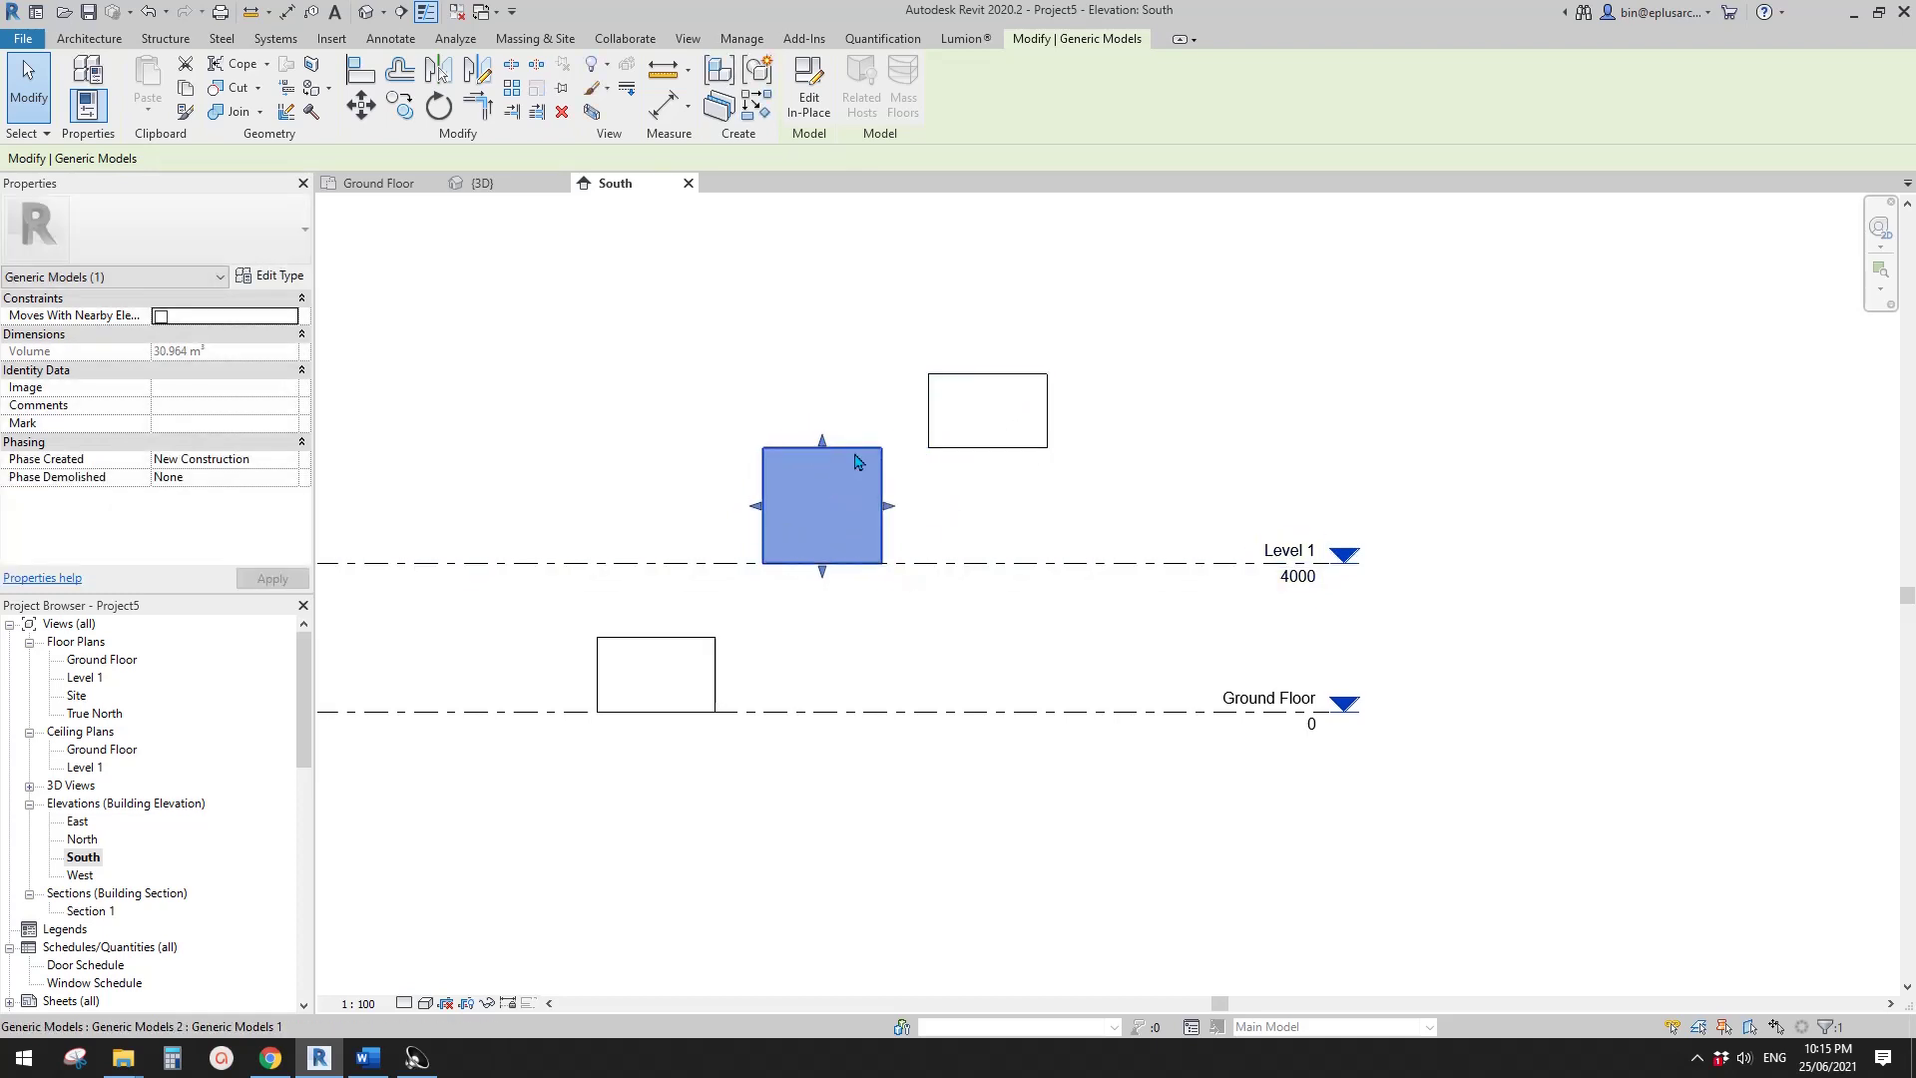
key(Escape)
- Raise Level 1 to an elevation of 5500 and check the boxes above it by selecting them
middle_drag(1076, 561, 1036, 571)
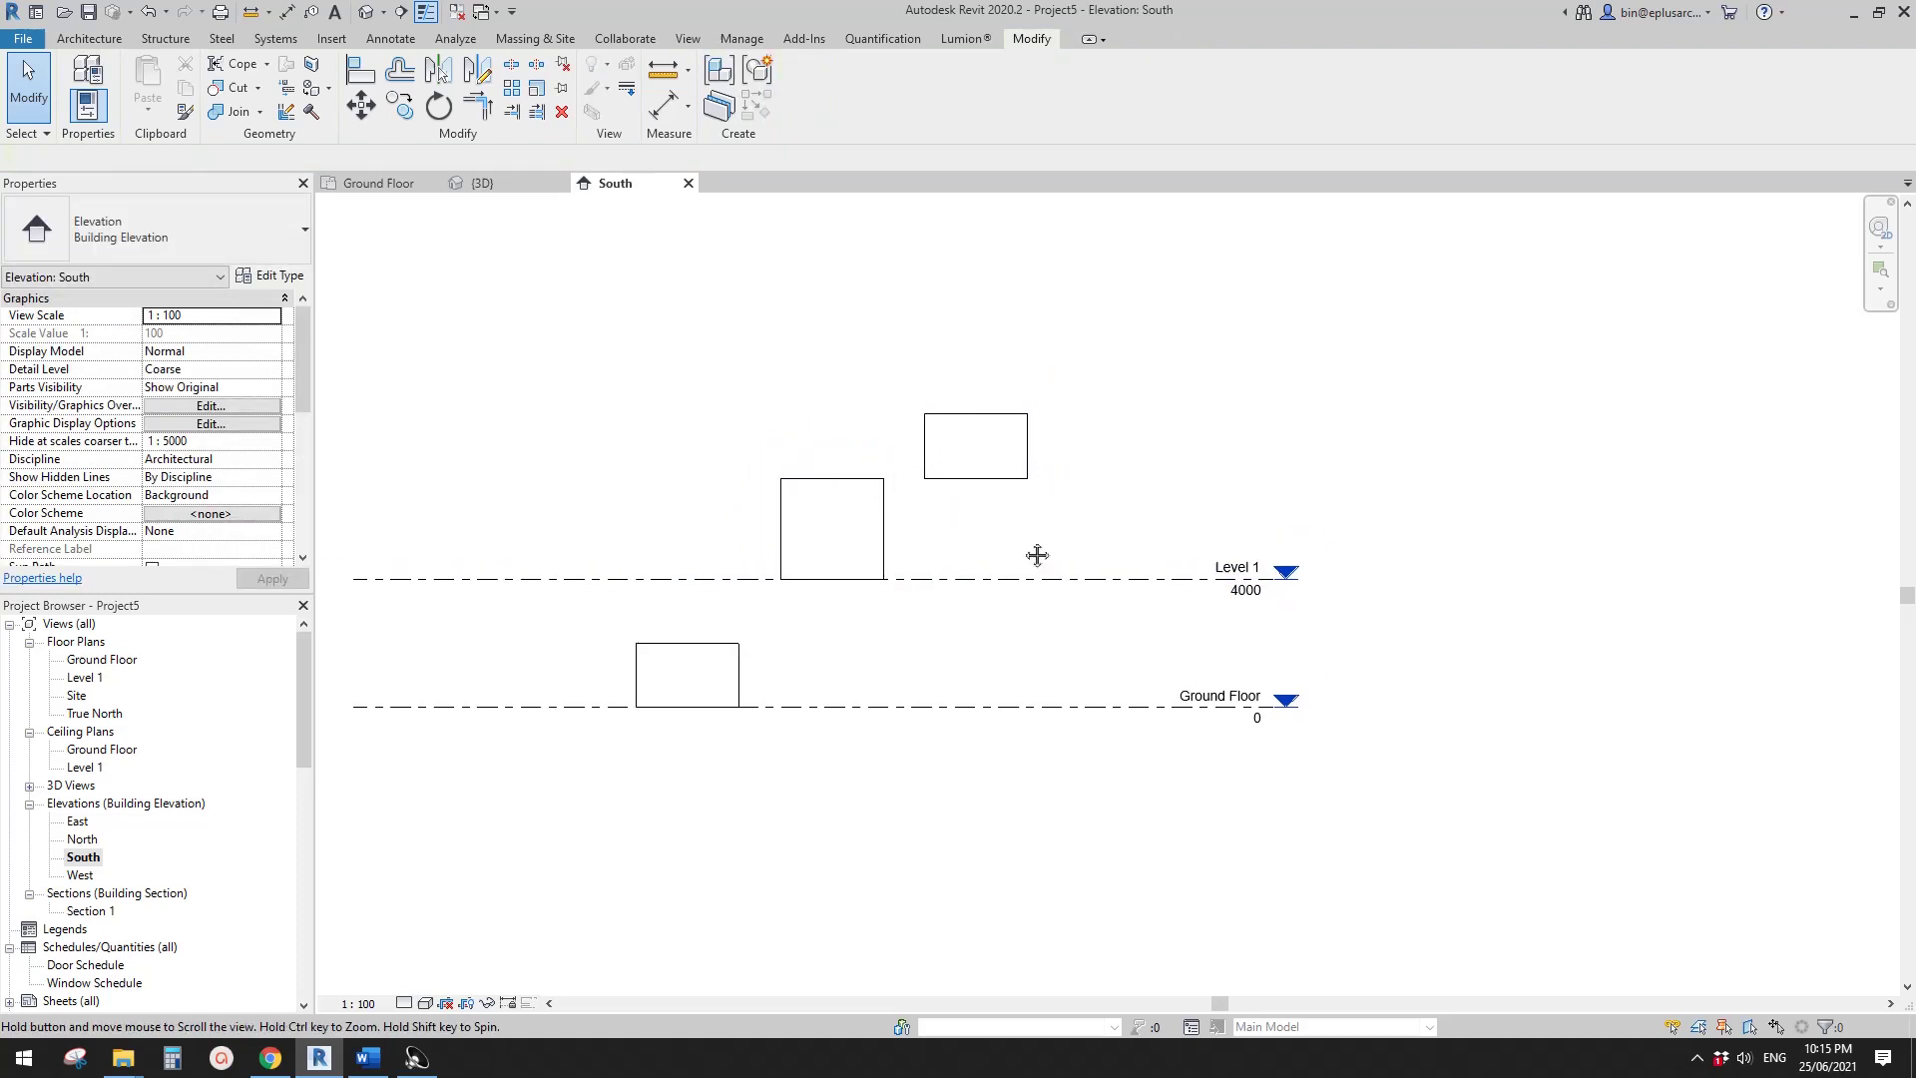
drag(1157, 593, 1160, 529)
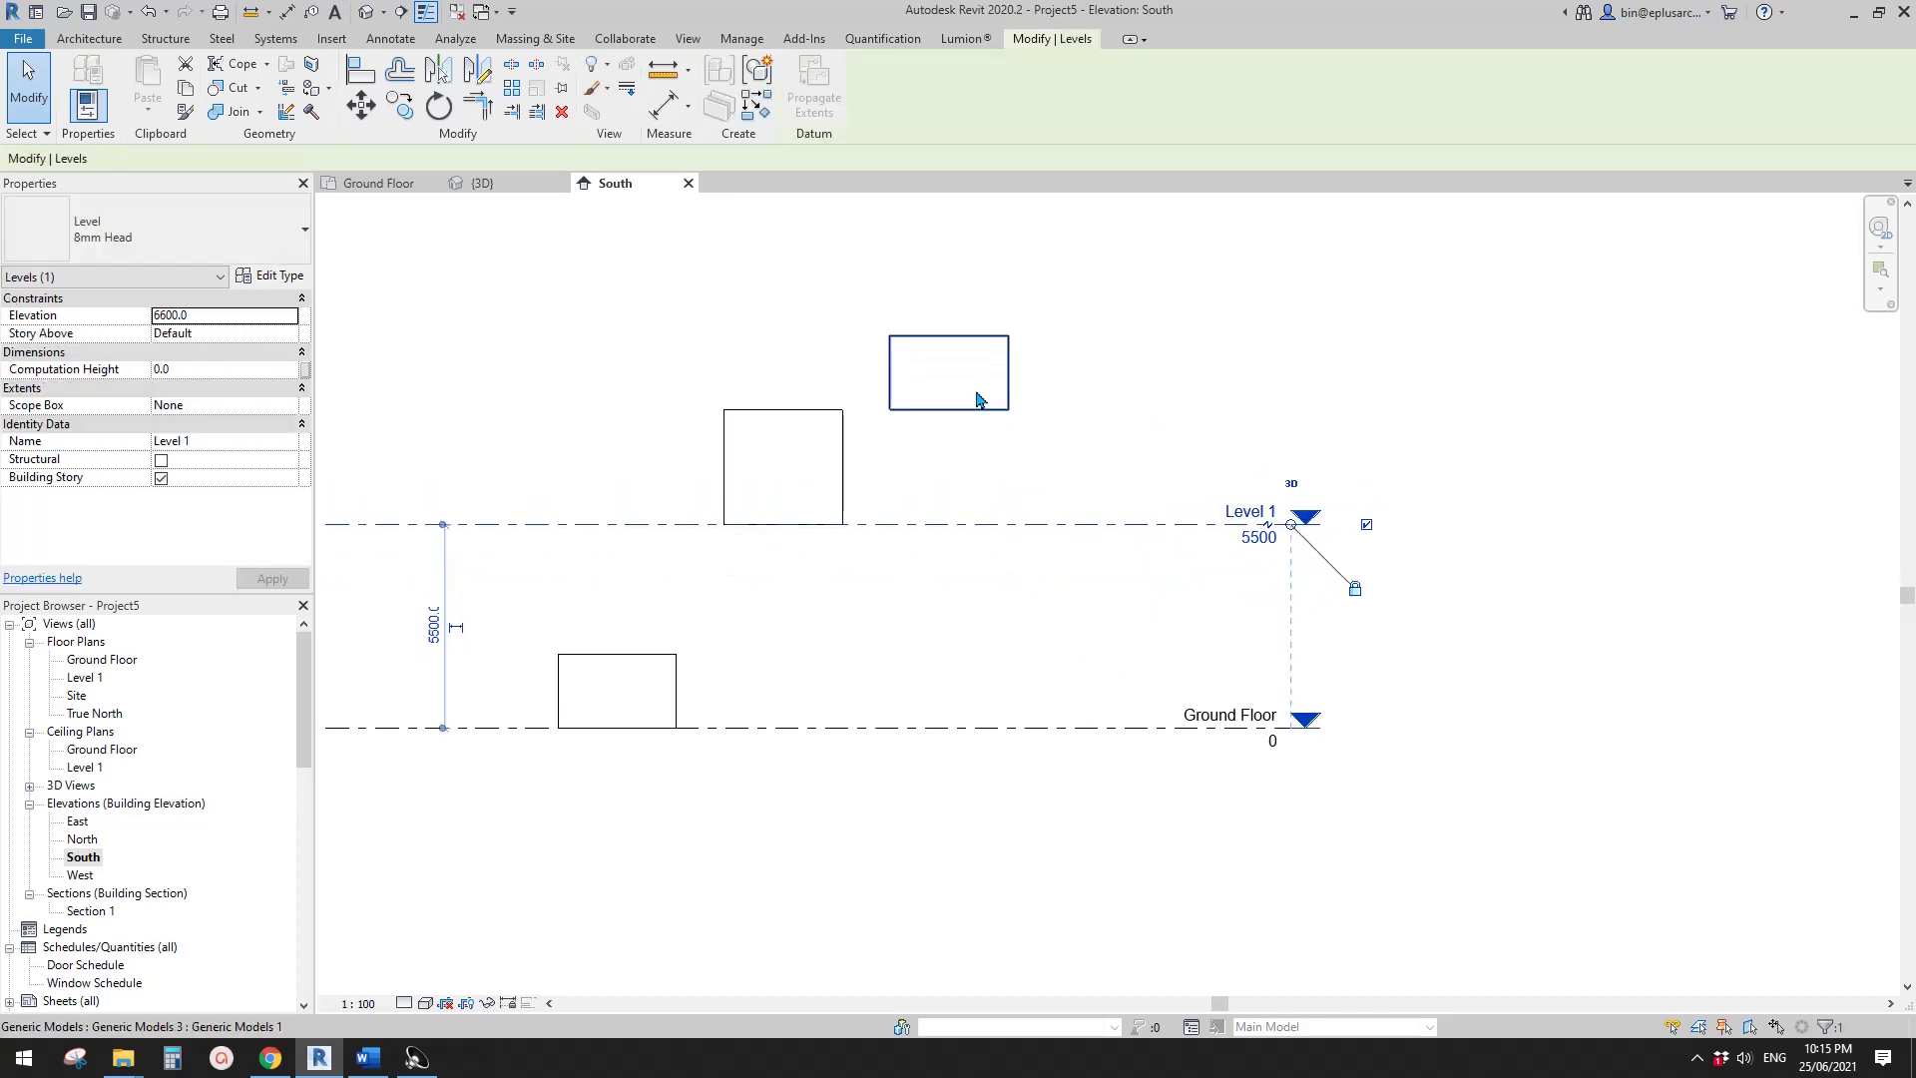
click(1063, 512)
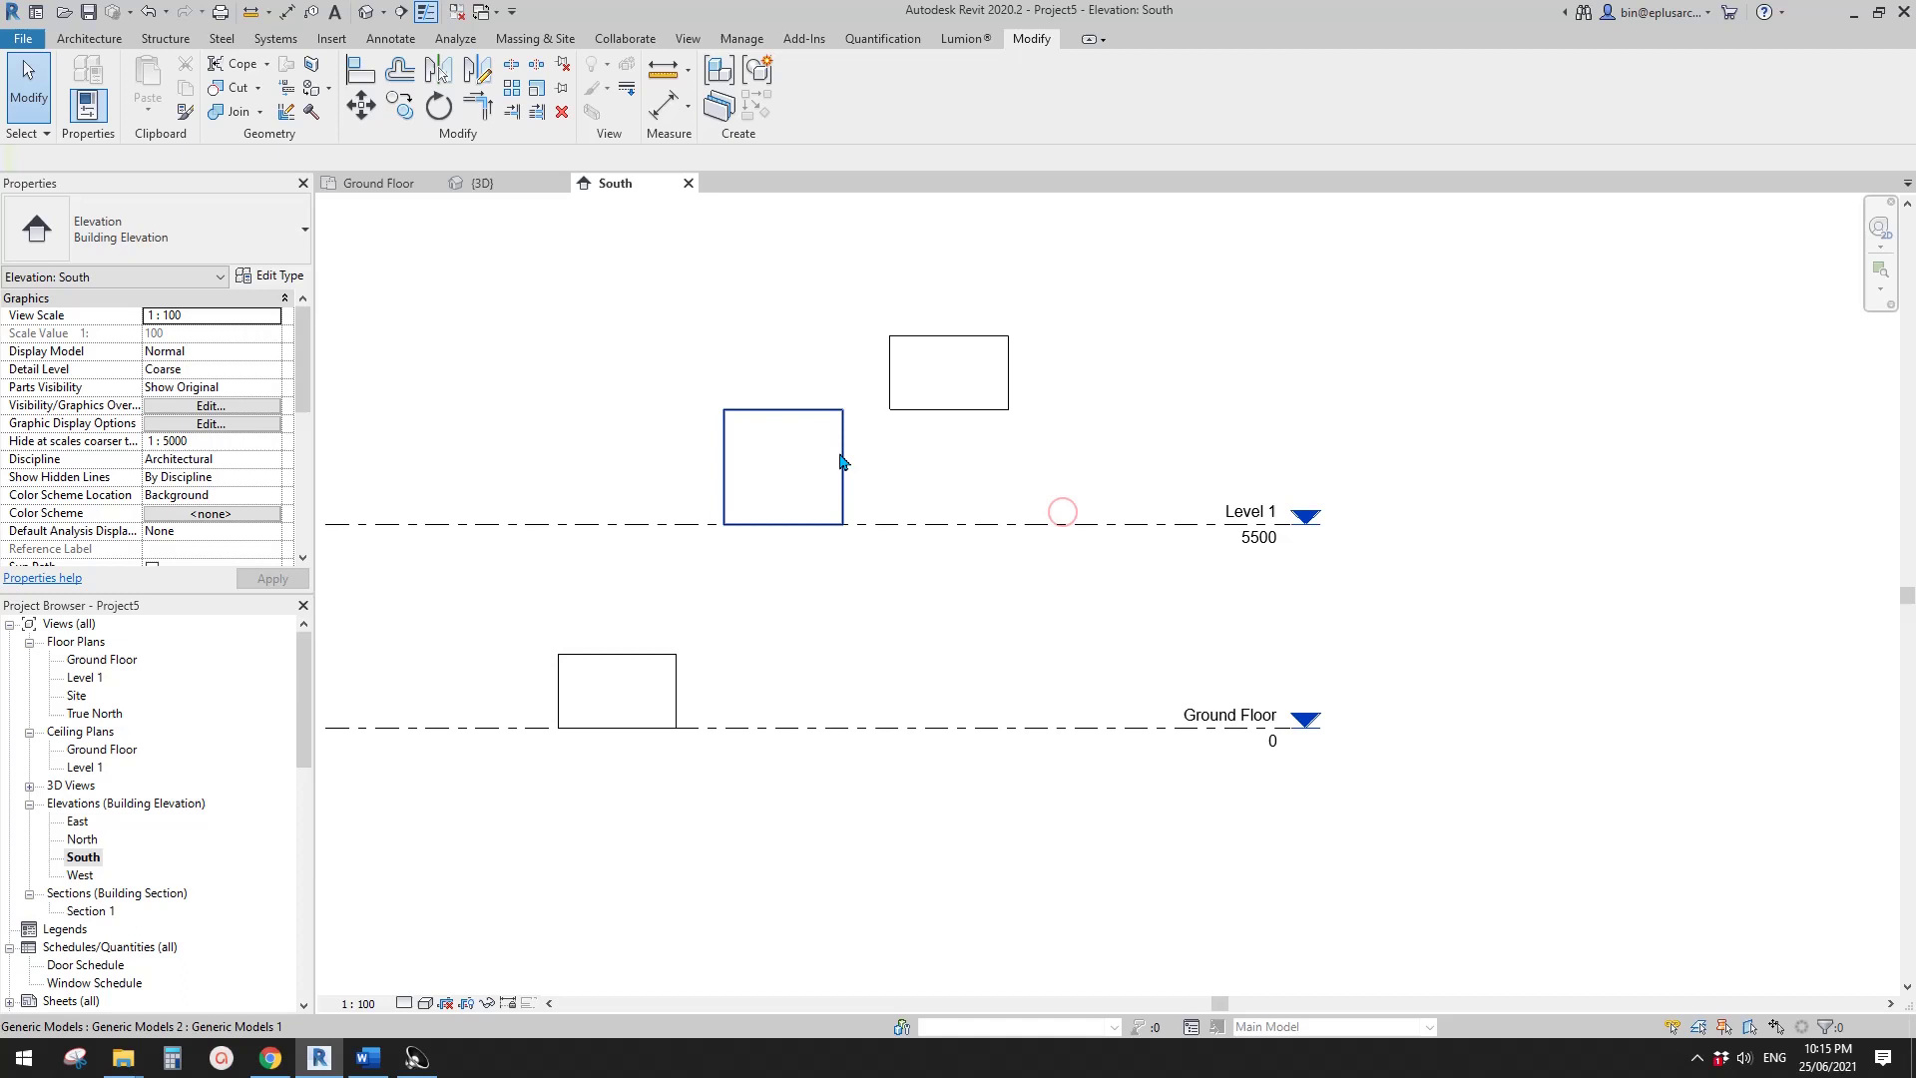
click(839, 462)
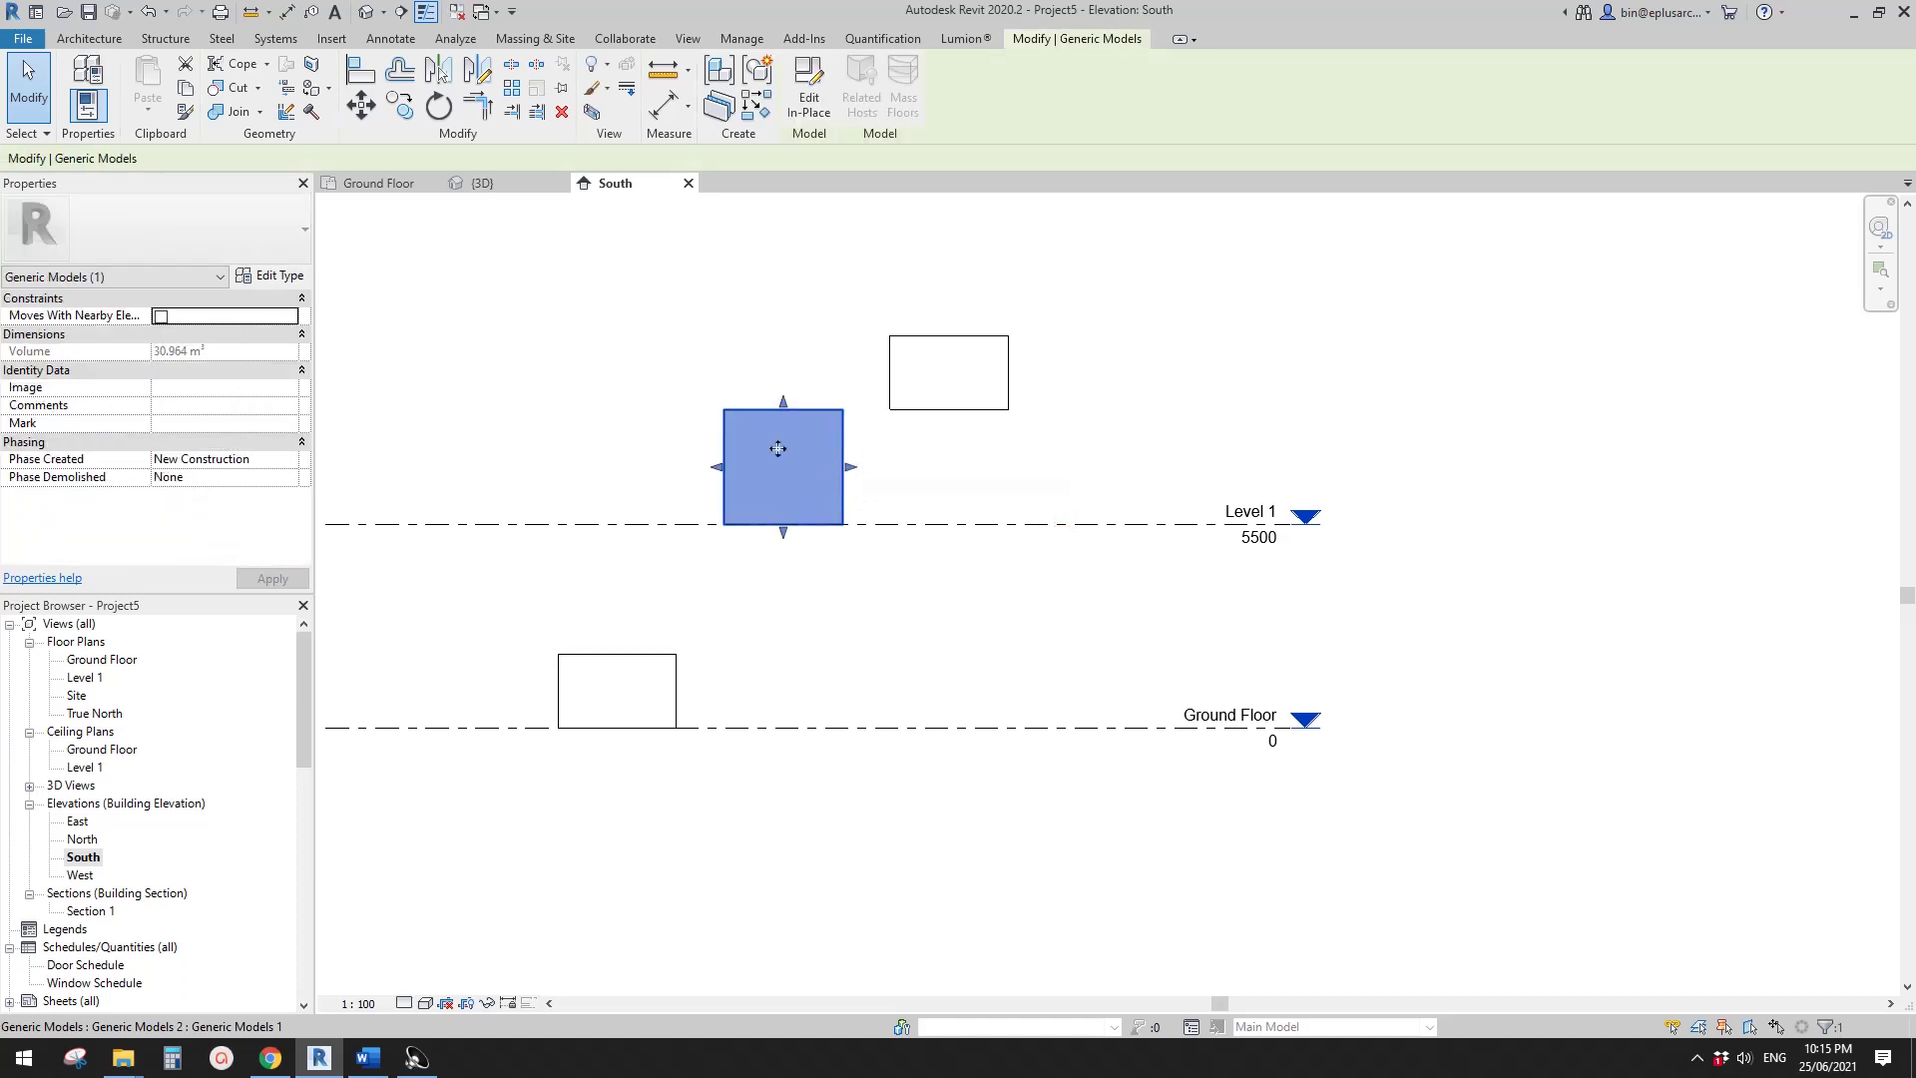
click(1037, 528)
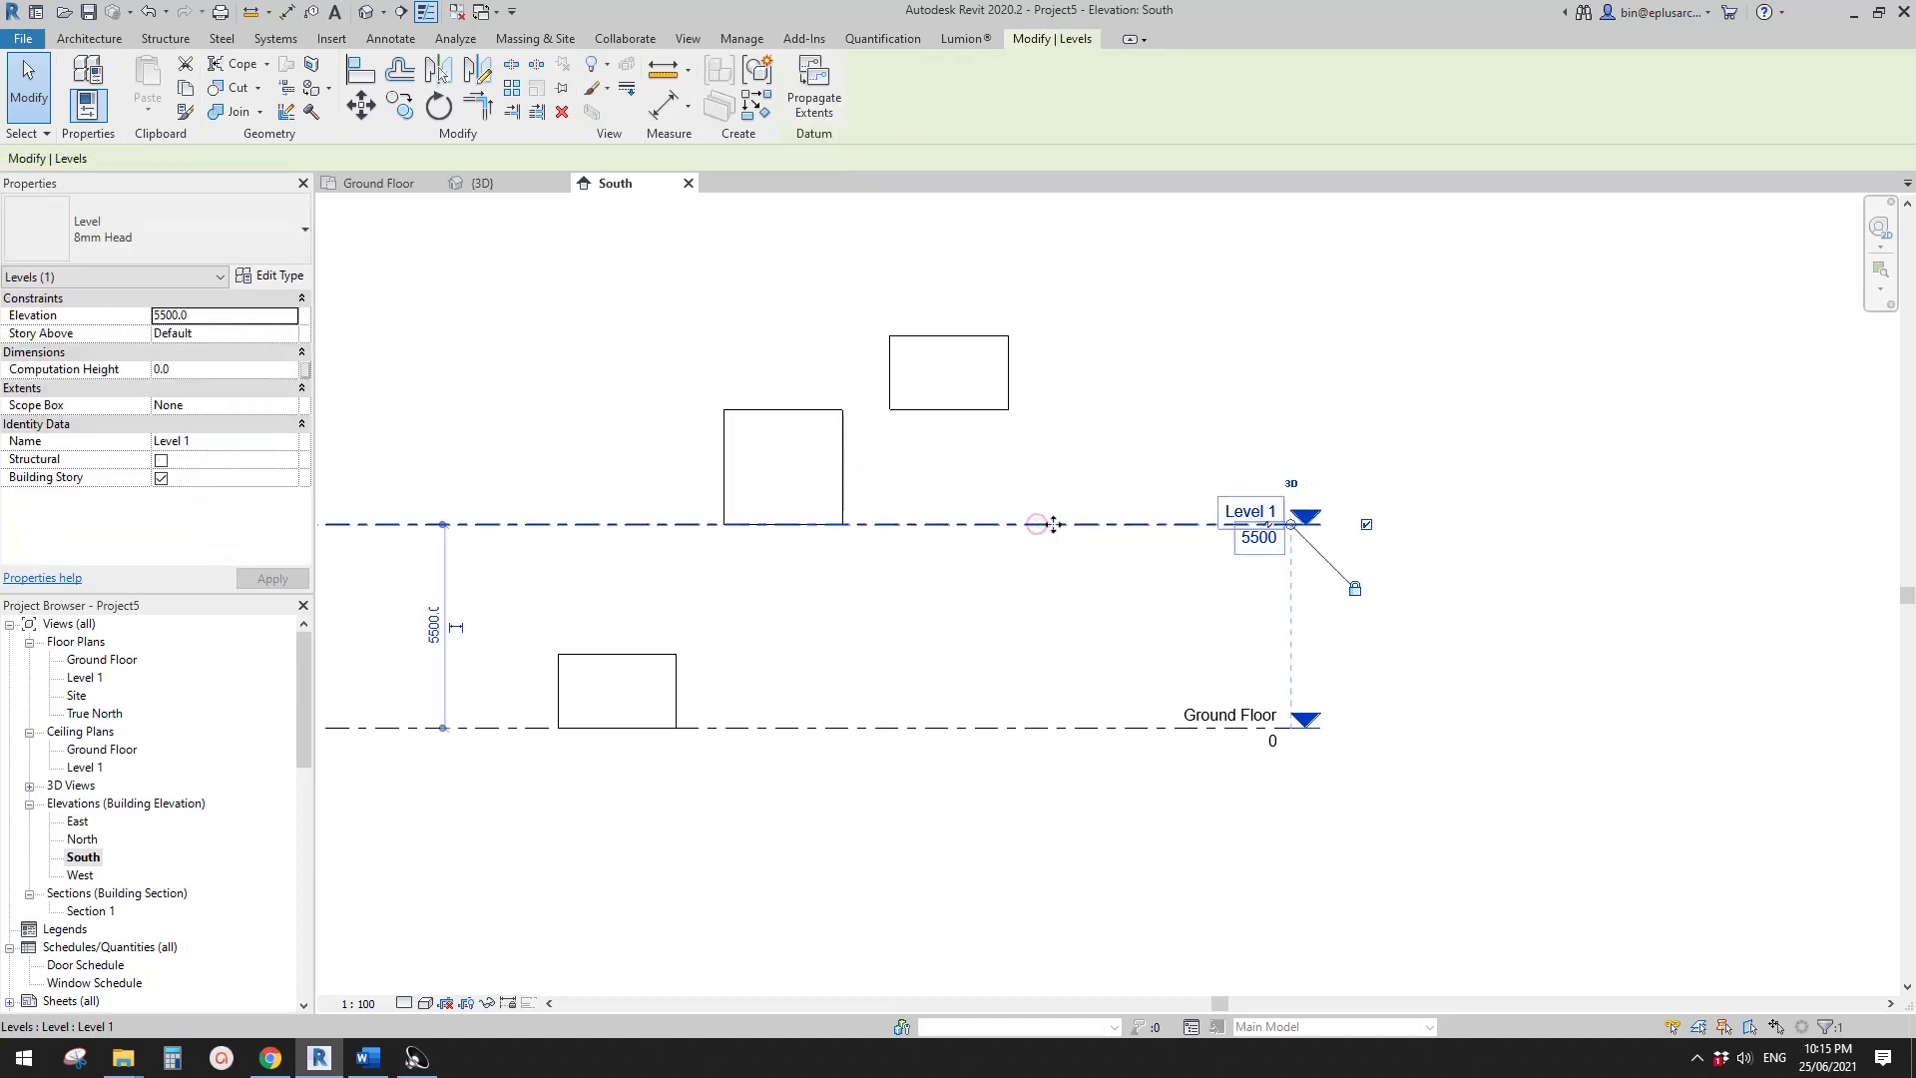
click(968, 373)
click(820, 519)
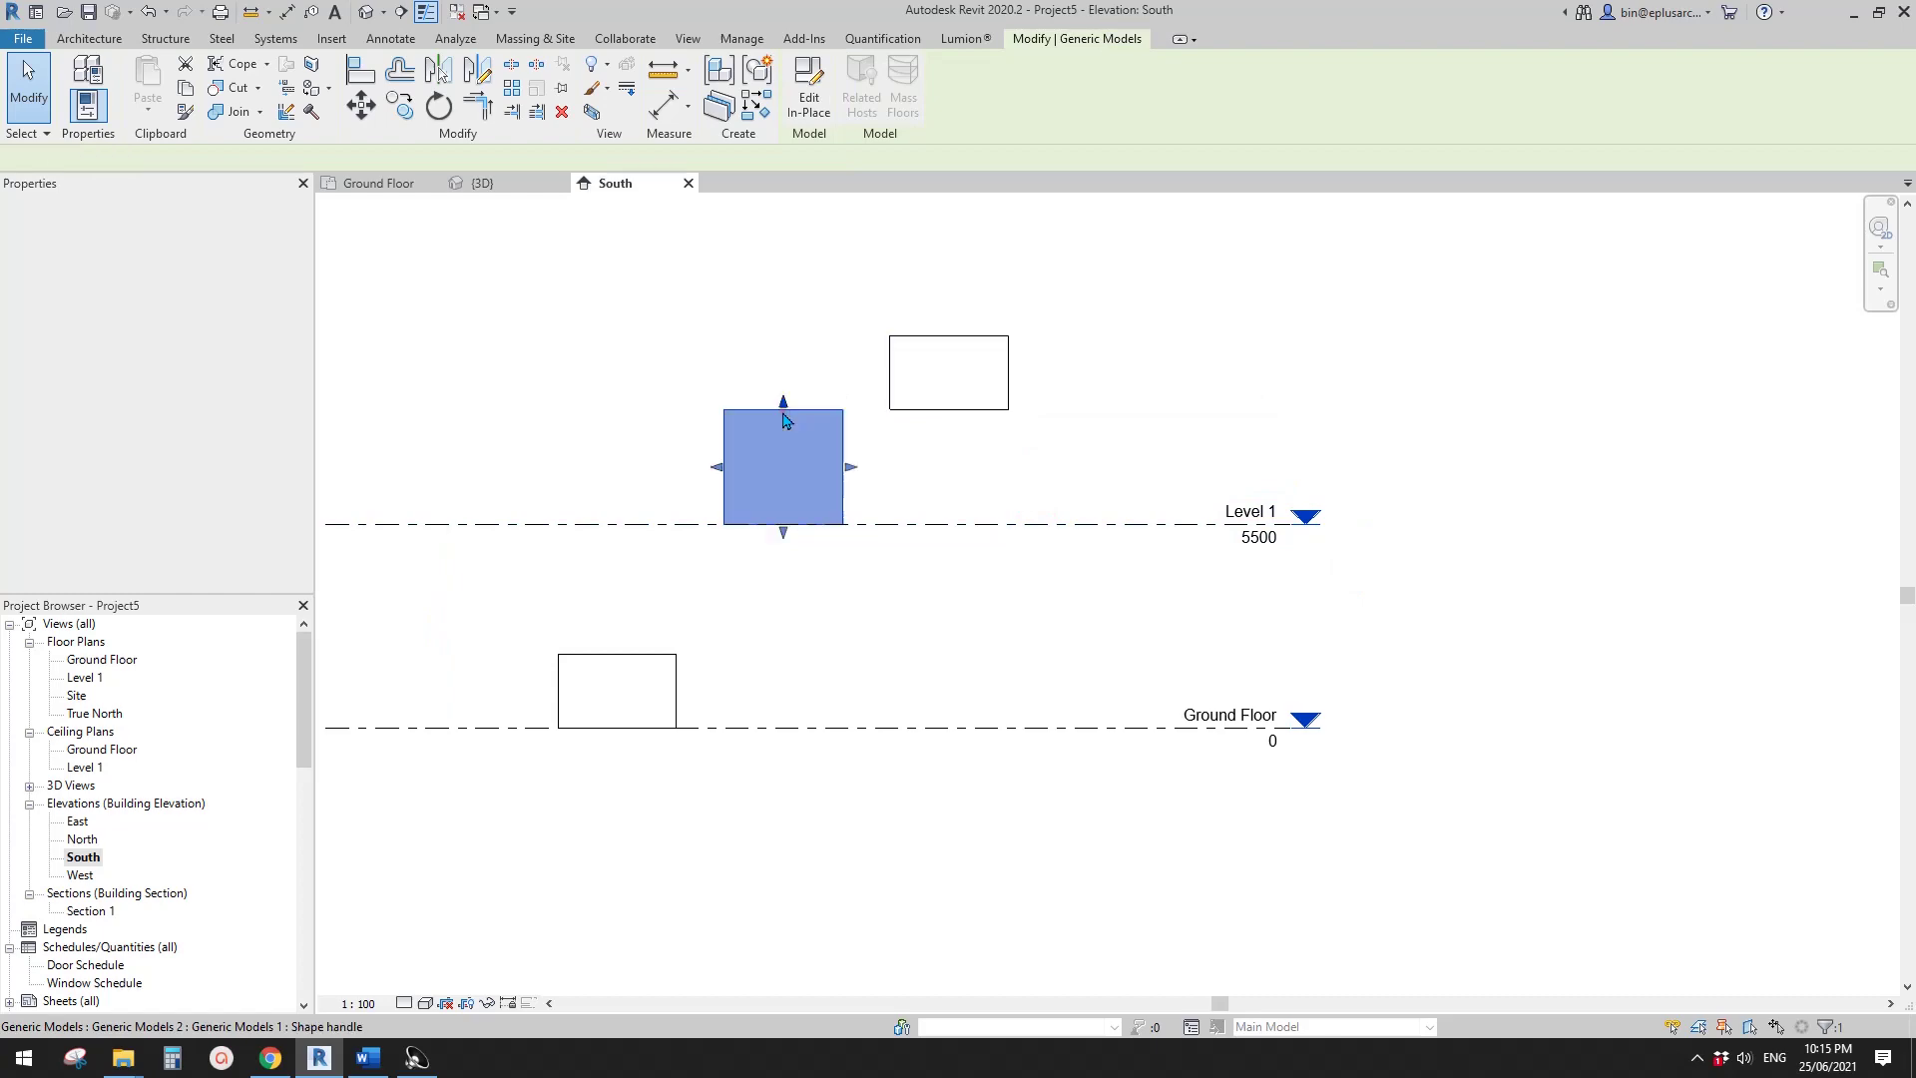
click(934, 540)
- Lower Level 1 to an elevation of 5300 and inspect the middle box sitting on it
drag(1026, 526, 1040, 562)
middle_drag(871, 474, 904, 524)
click(903, 524)
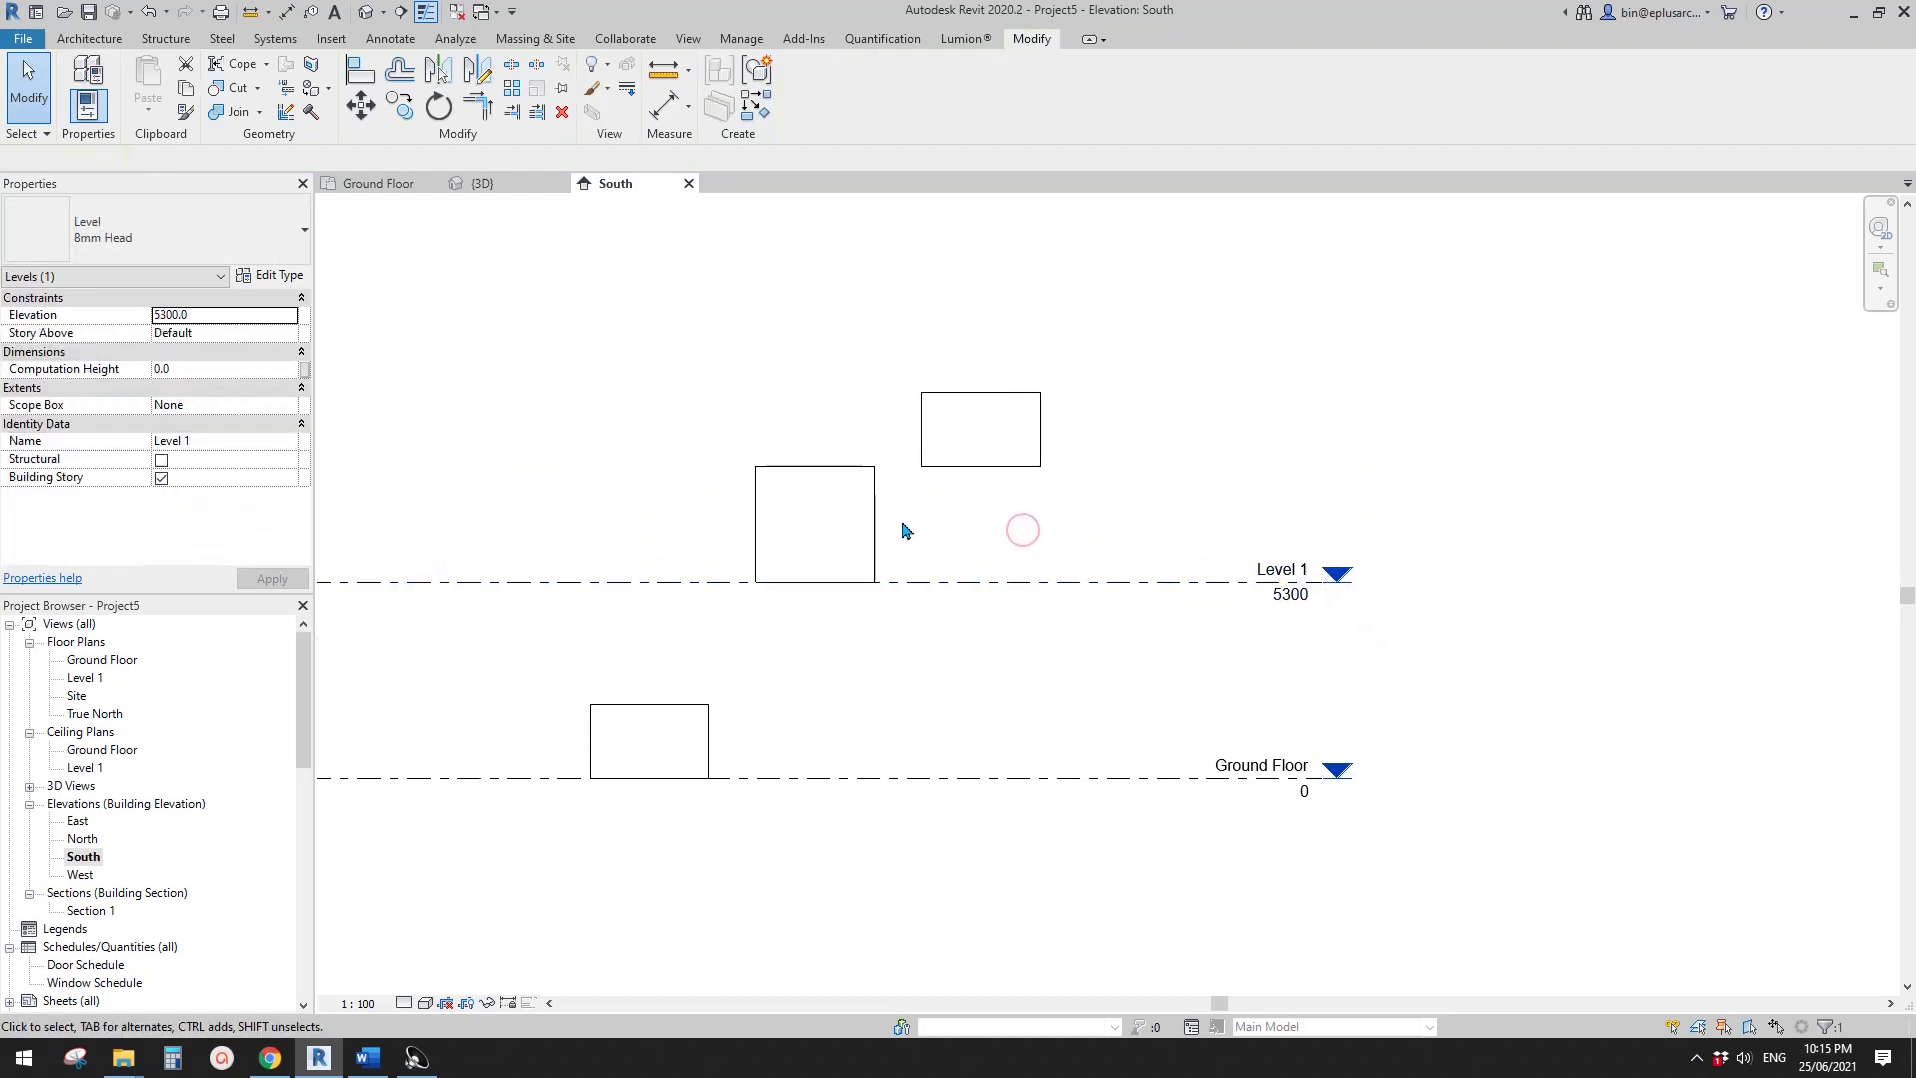
click(844, 526)
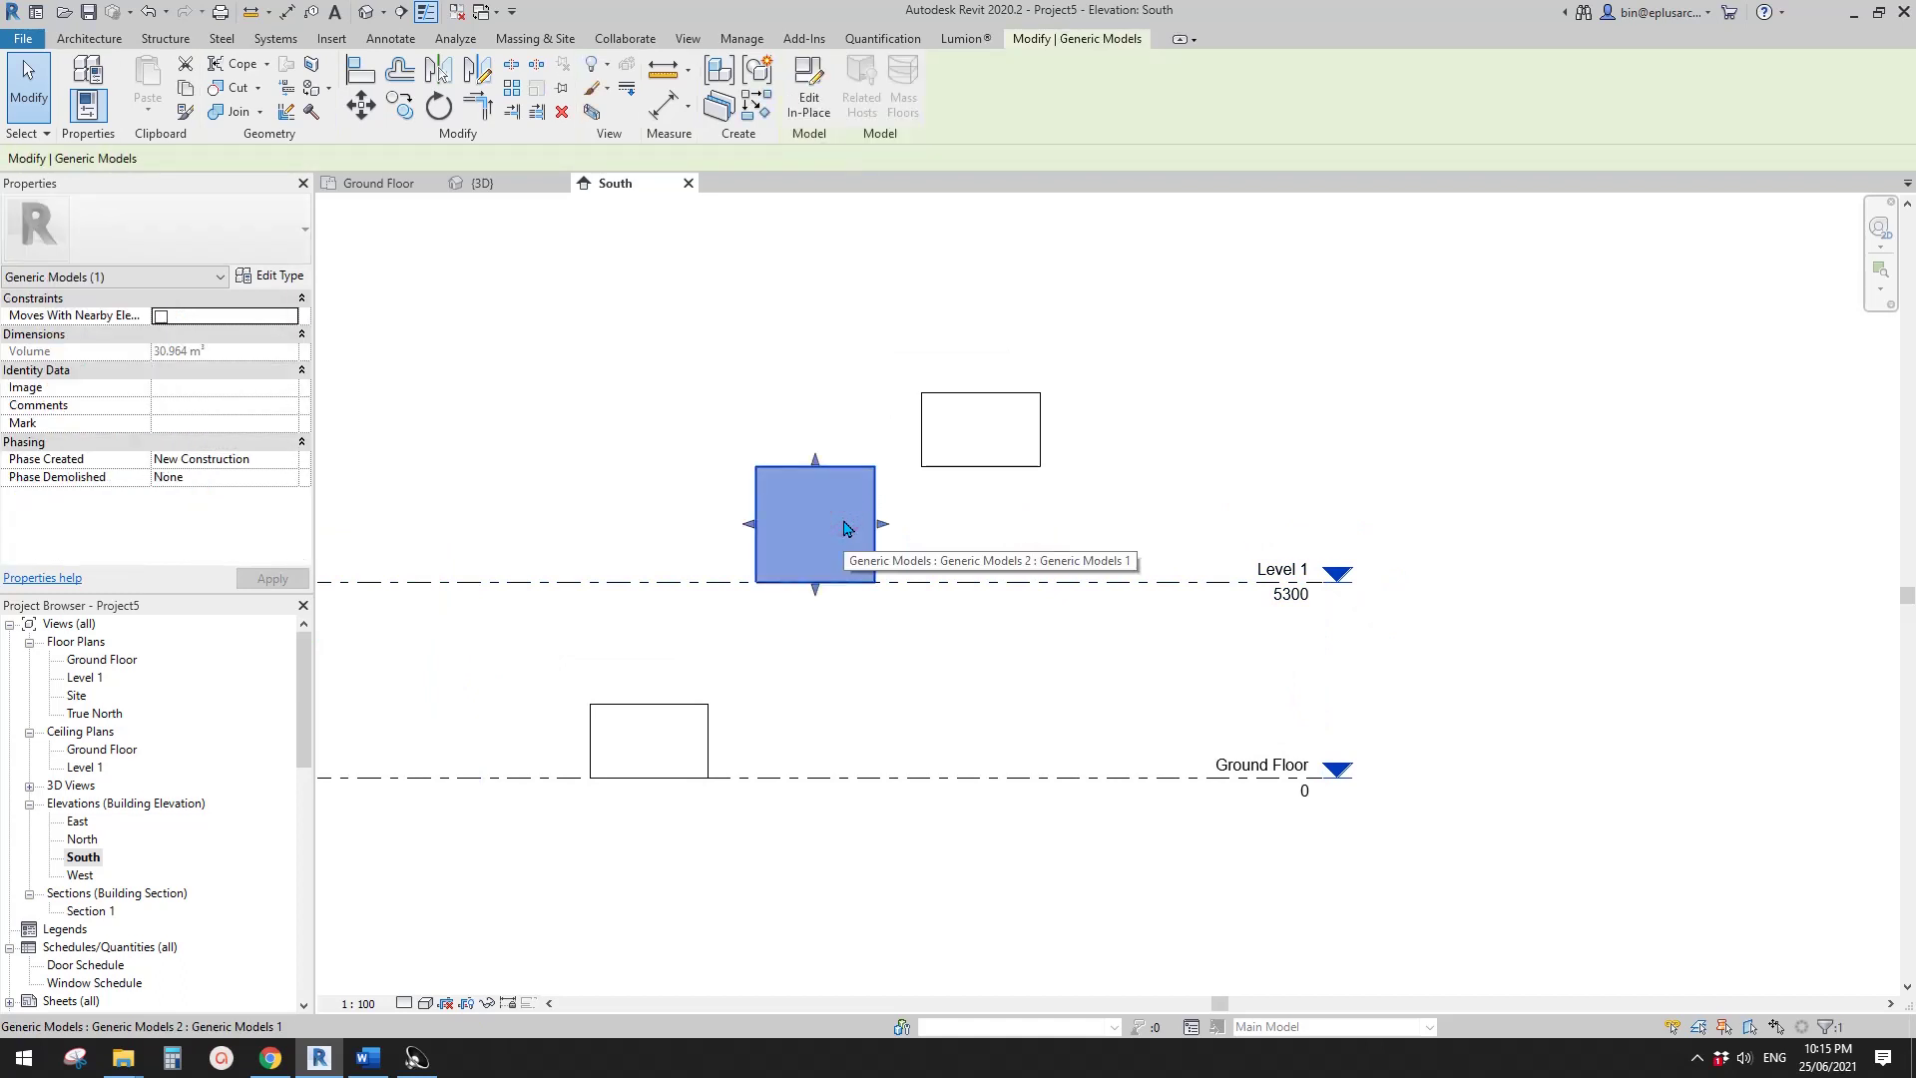
scroll(841, 527, up, 2)
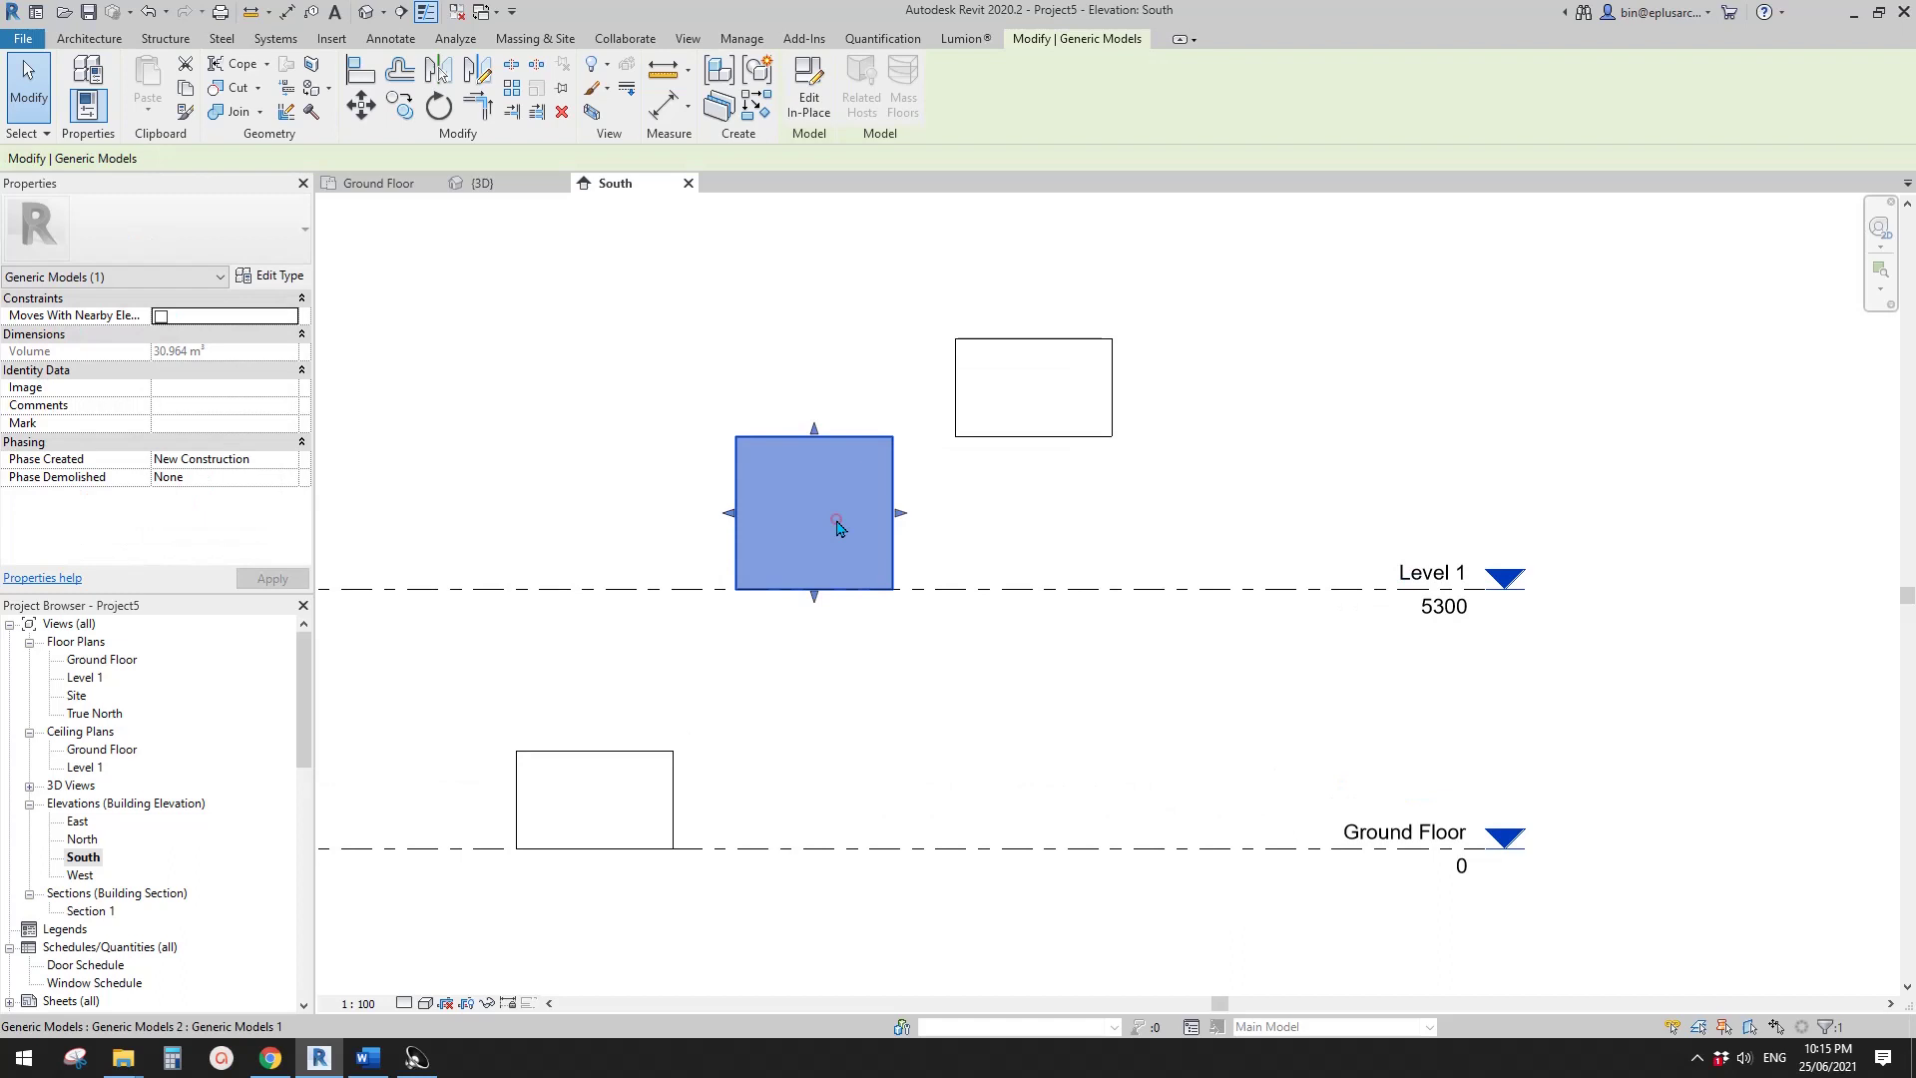
scroll(982, 499, down, 1)
click(986, 507)
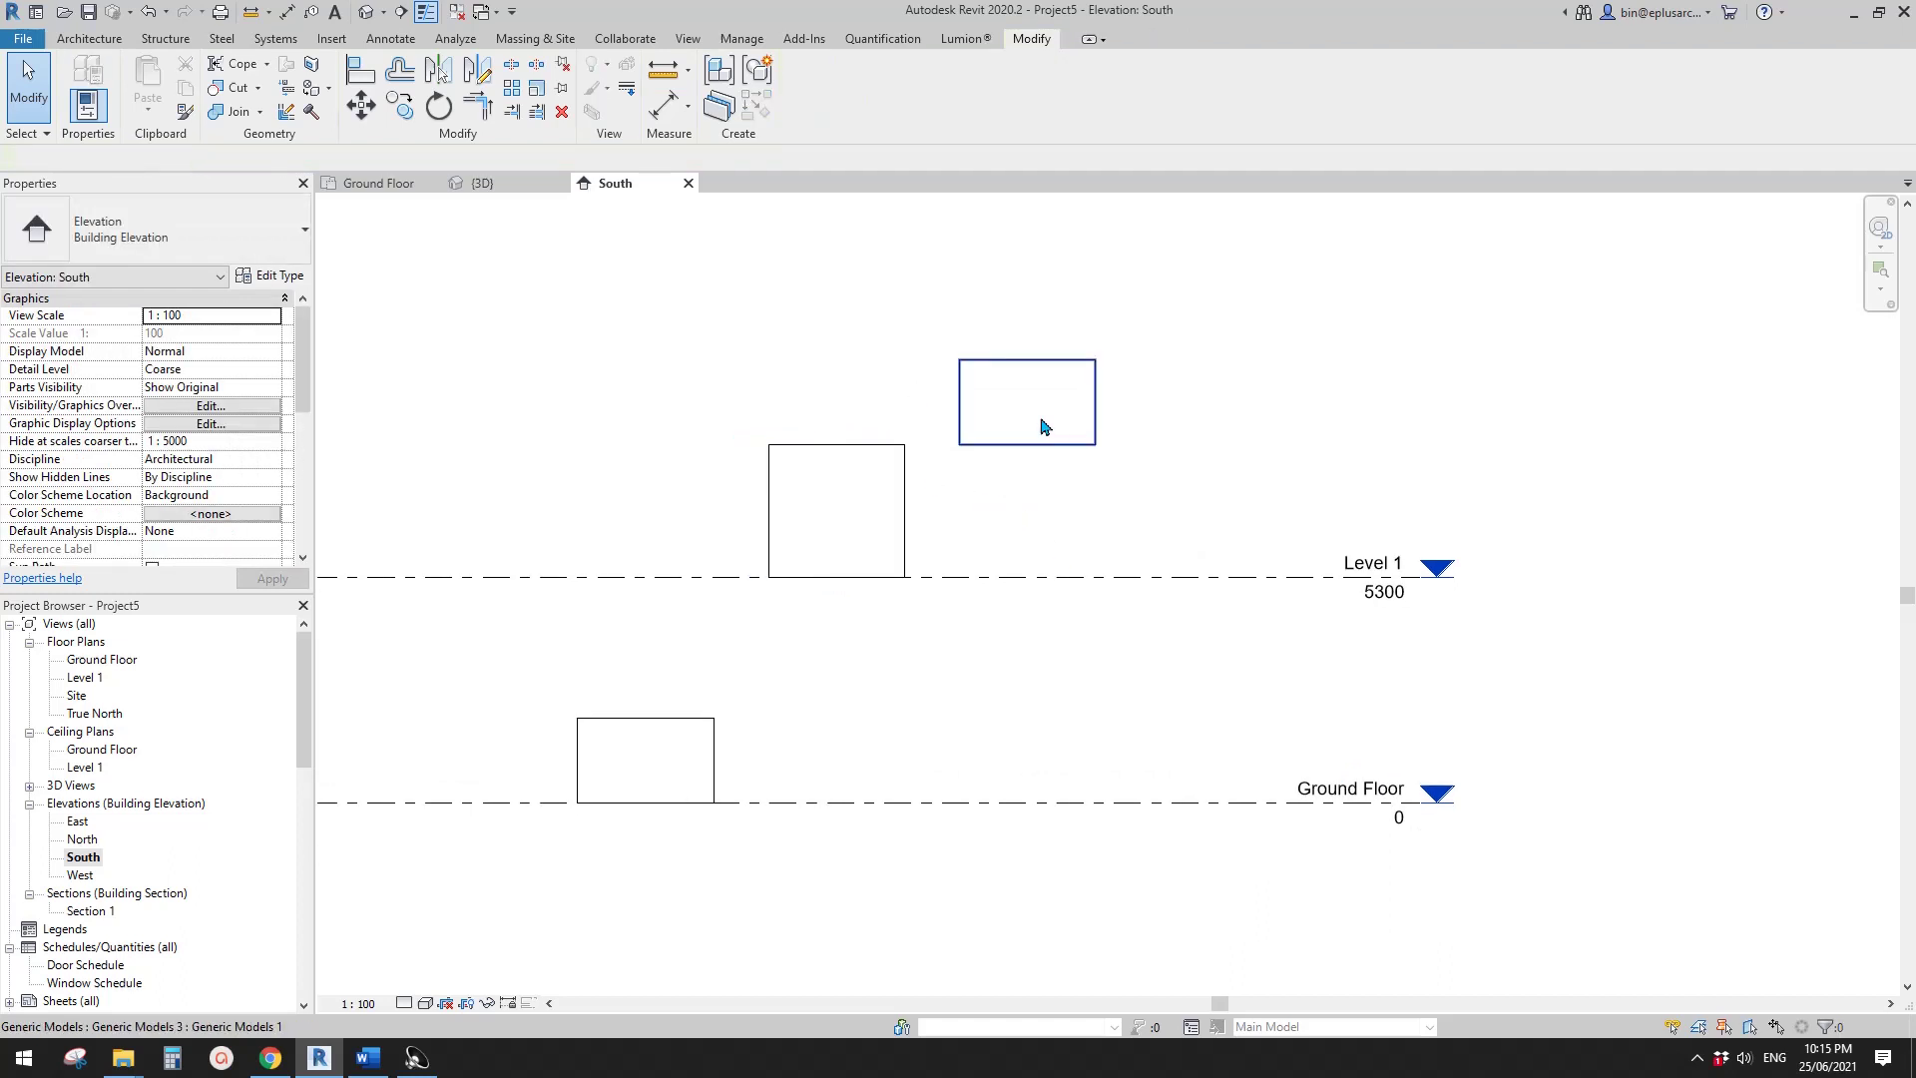
- Raise Level 1 to an elevation of 5800 and check the highest box by selecting it
click(979, 415)
middle_drag(1124, 555, 1065, 557)
click(1065, 557)
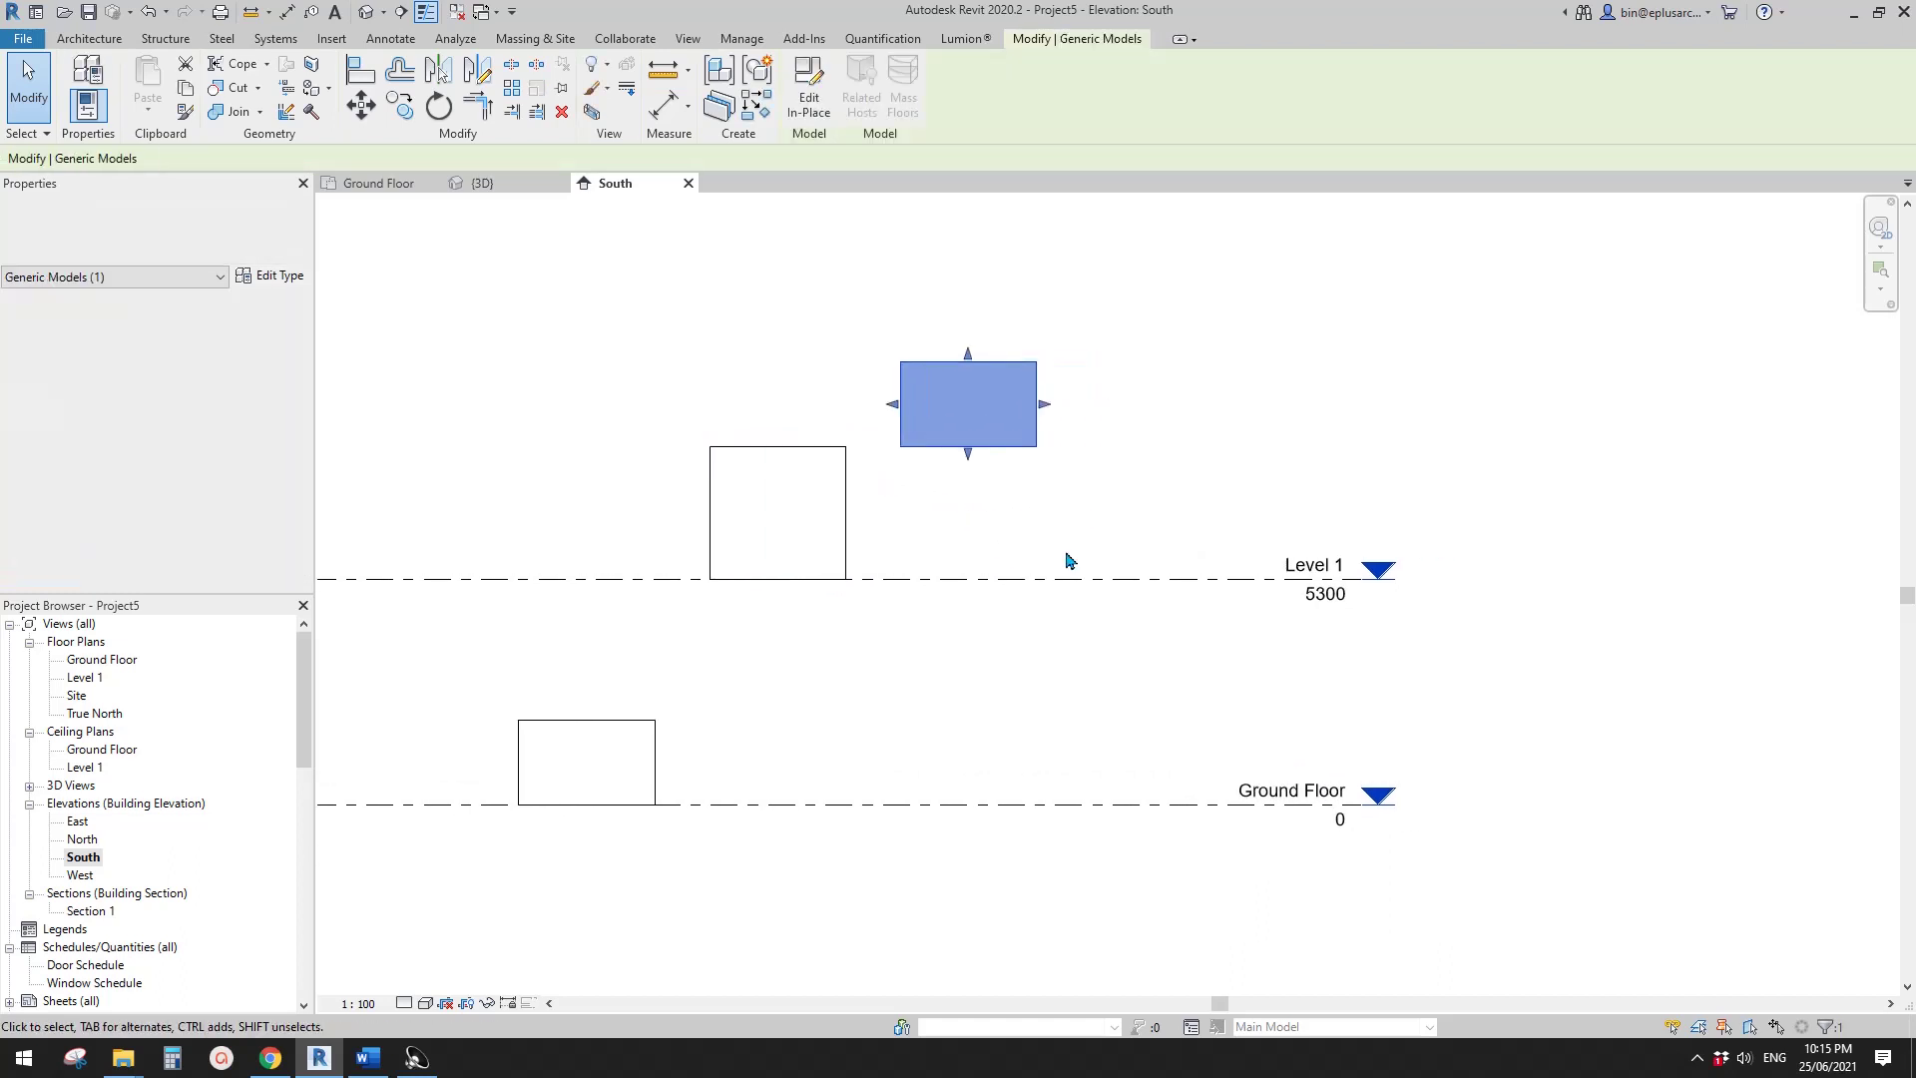
mouse_move(1092, 580)
mouse_down()
mouse_move(1105, 529)
mouse_move(1092, 557)
mouse_up()
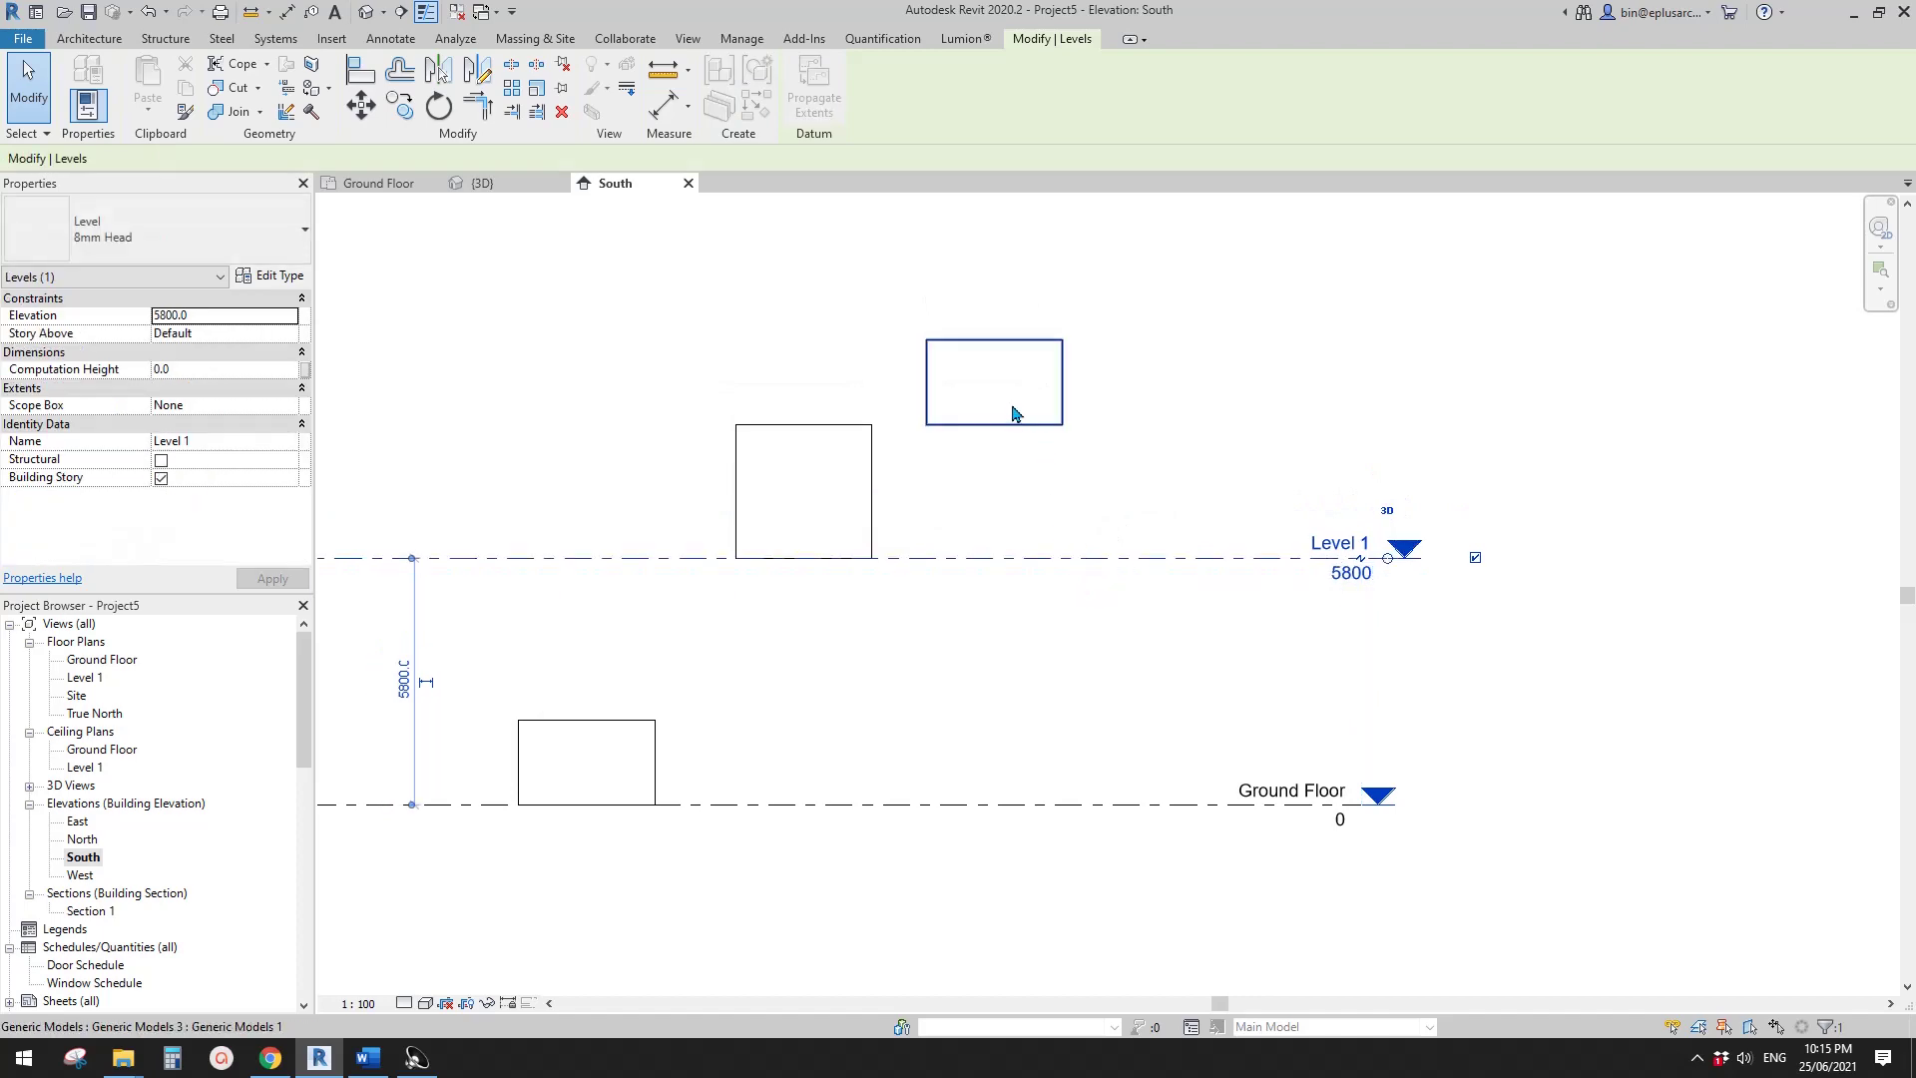
click(977, 386)
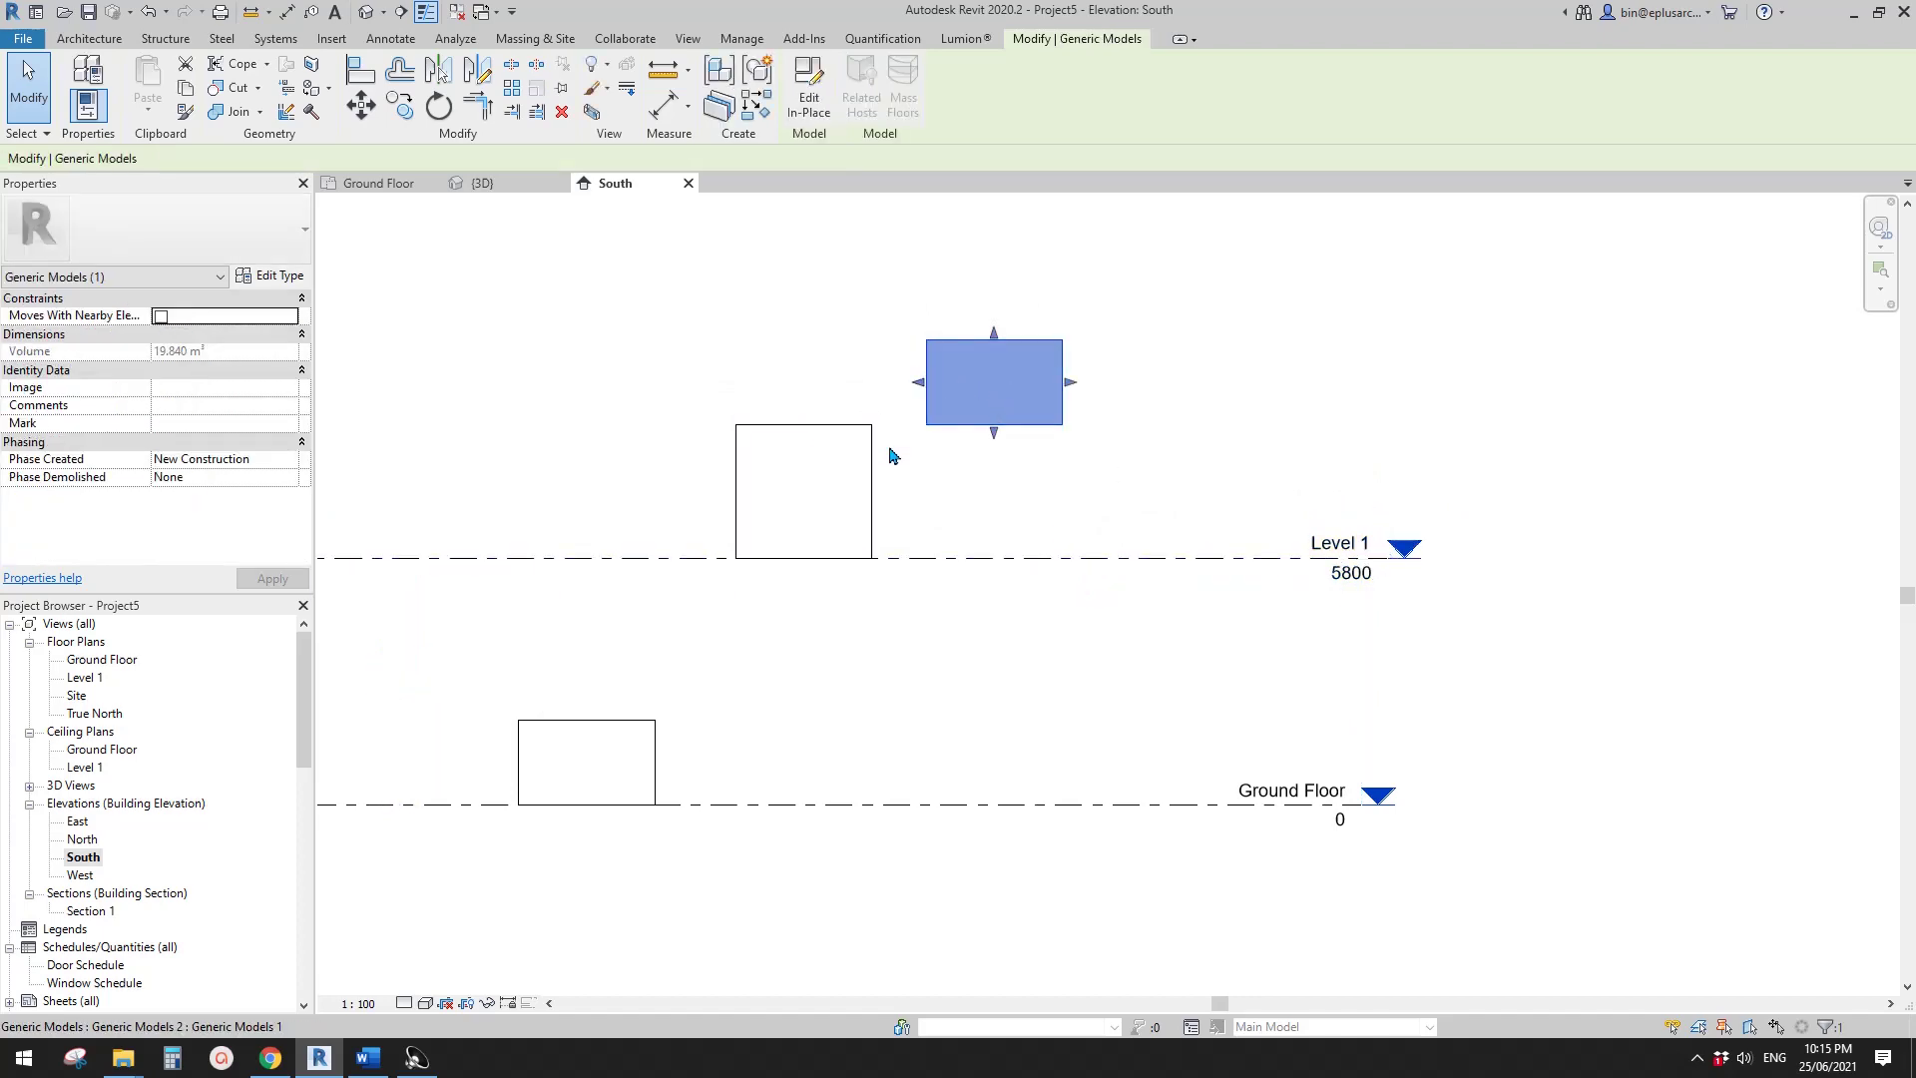
click(1010, 469)
middle_drag(1004, 447, 1008, 483)
click(1011, 438)
- Shorten the middle box by pulling its top face down toward Level 1
click(866, 506)
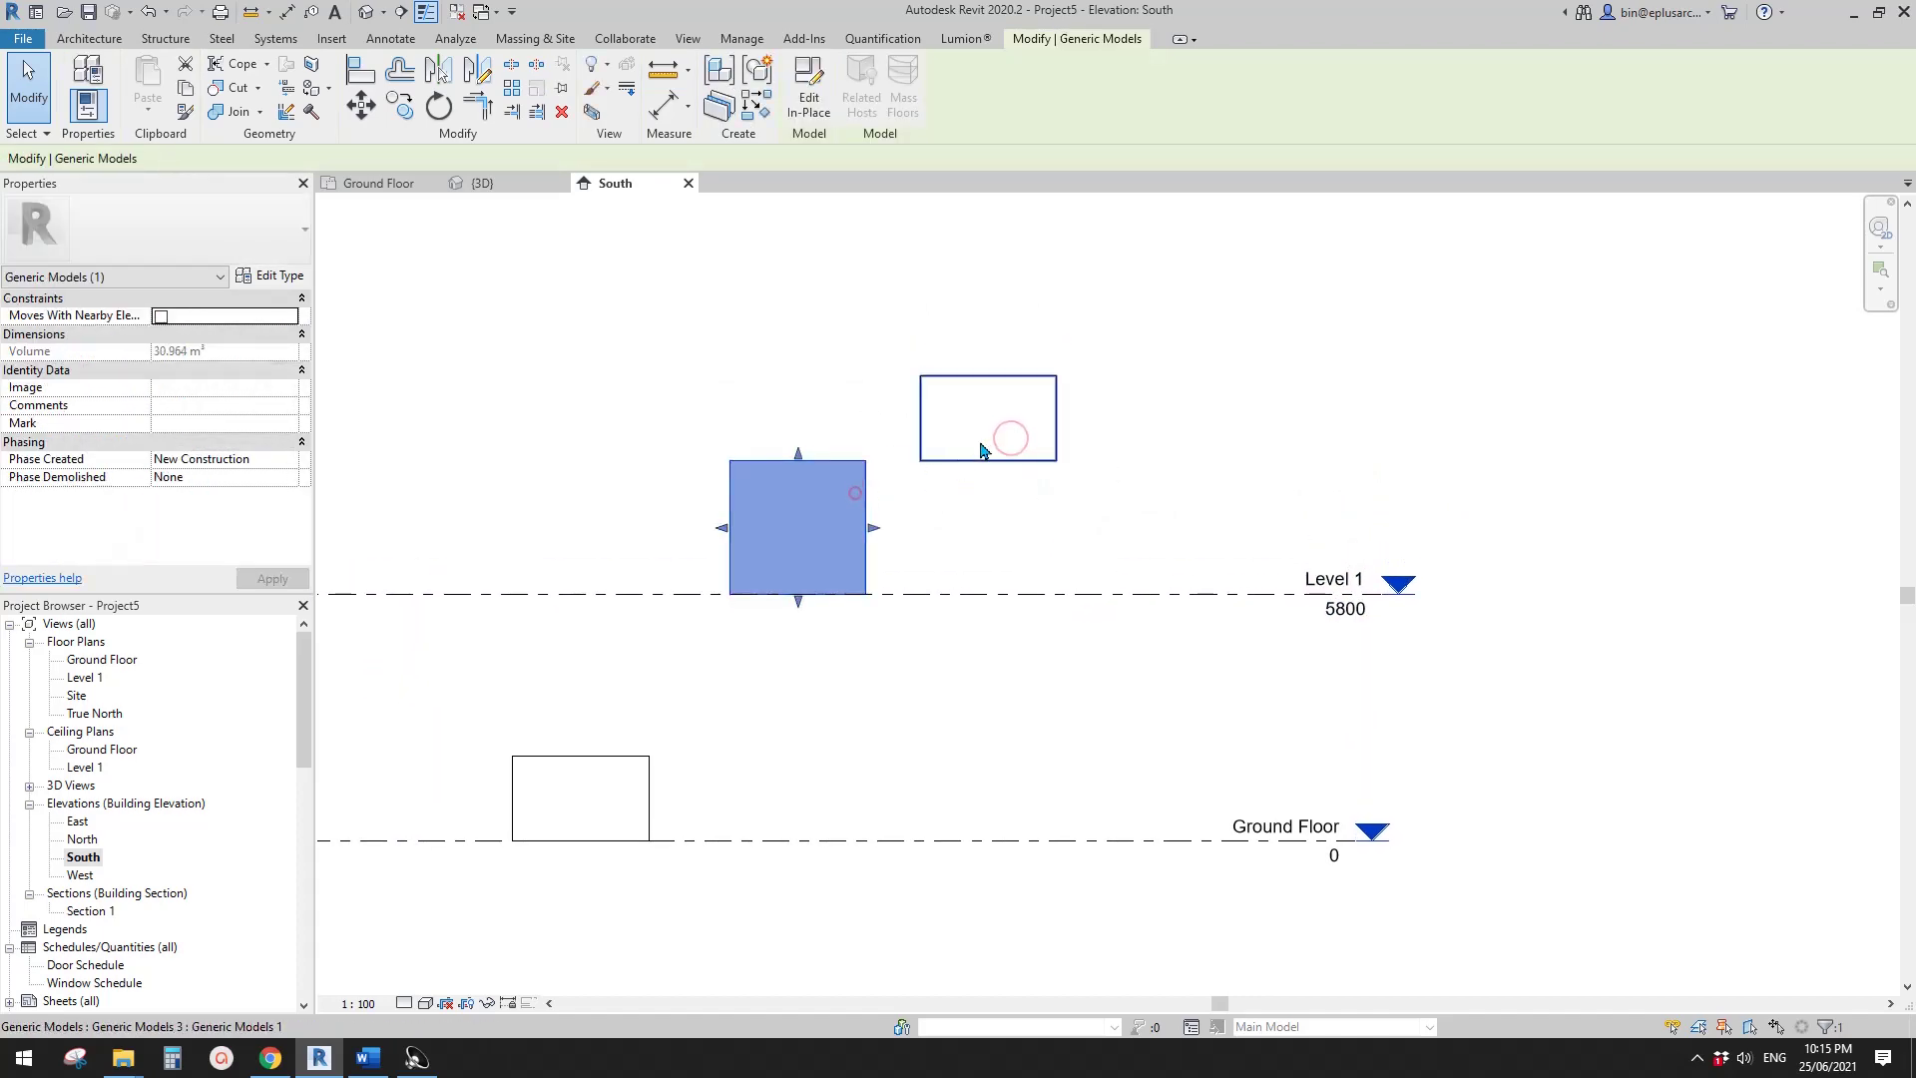
scroll(820, 497, up, 2)
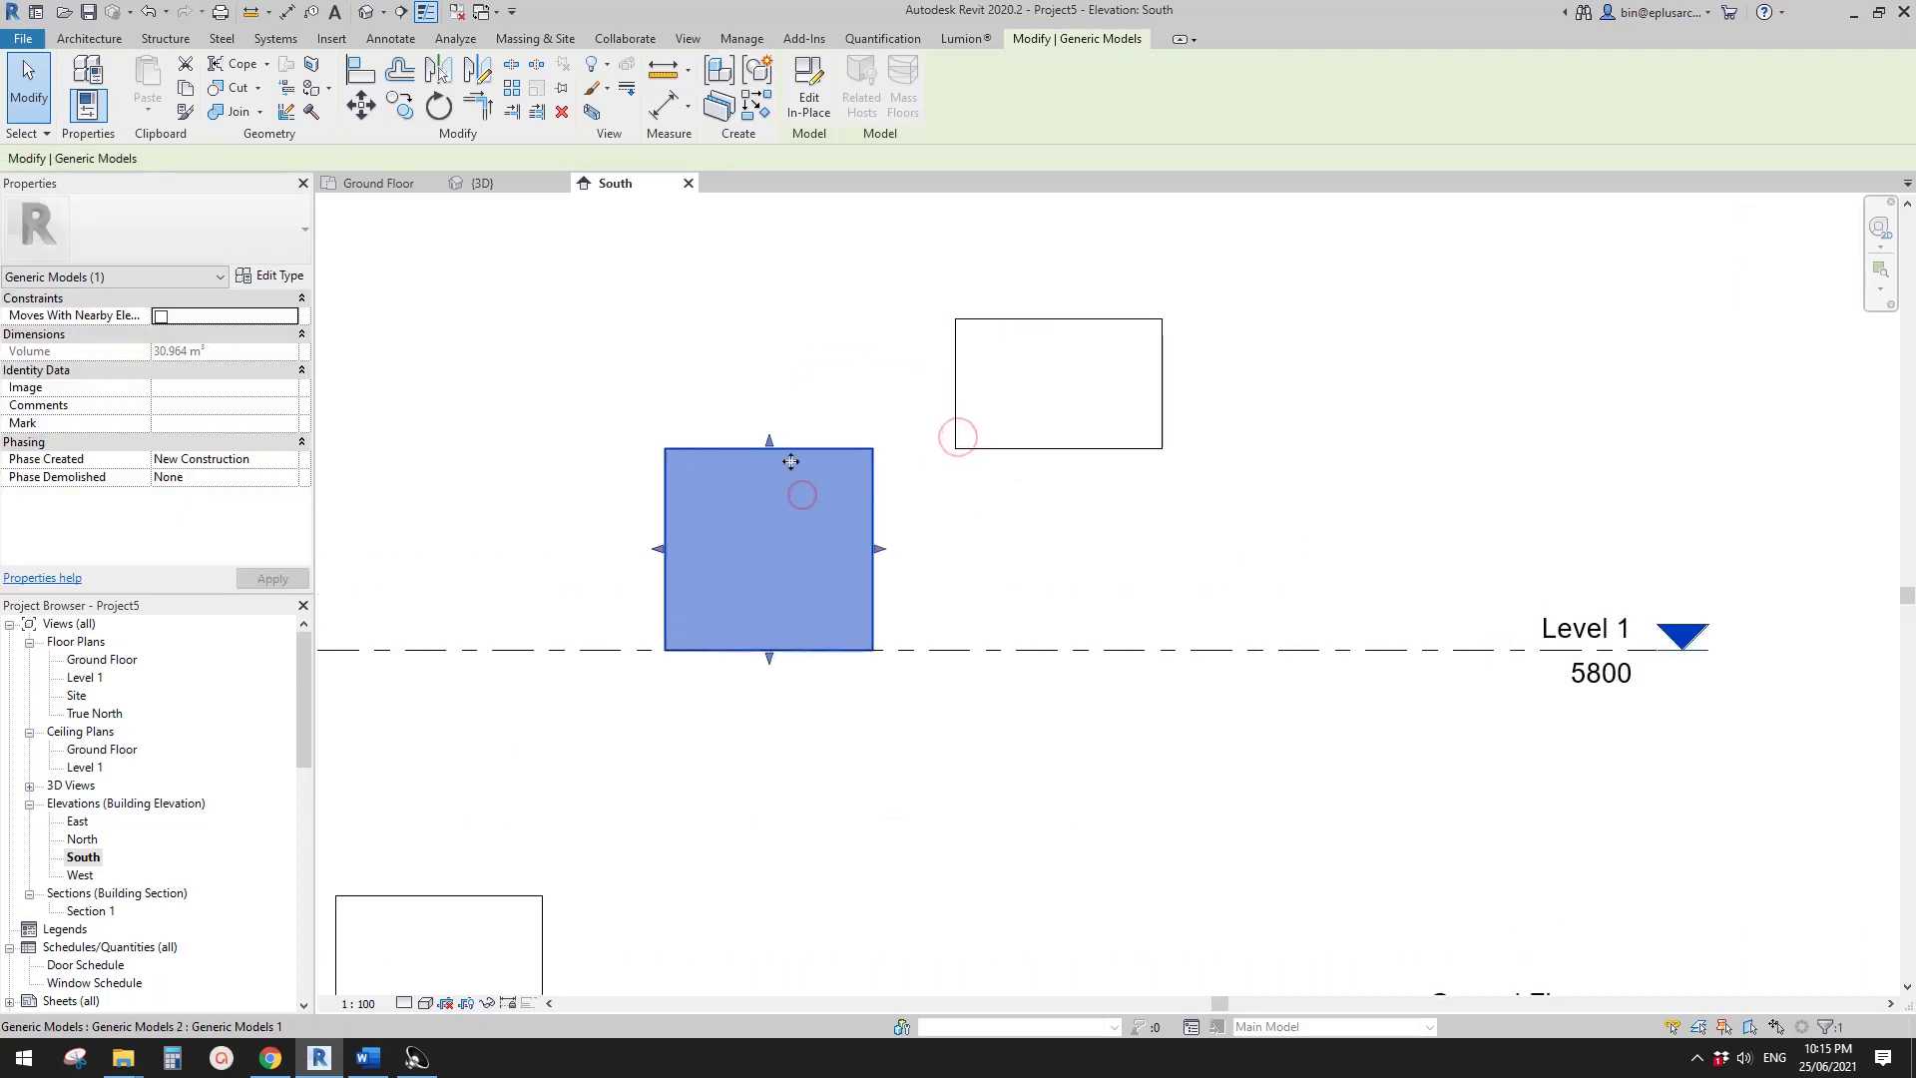
drag(769, 440, 774, 501)
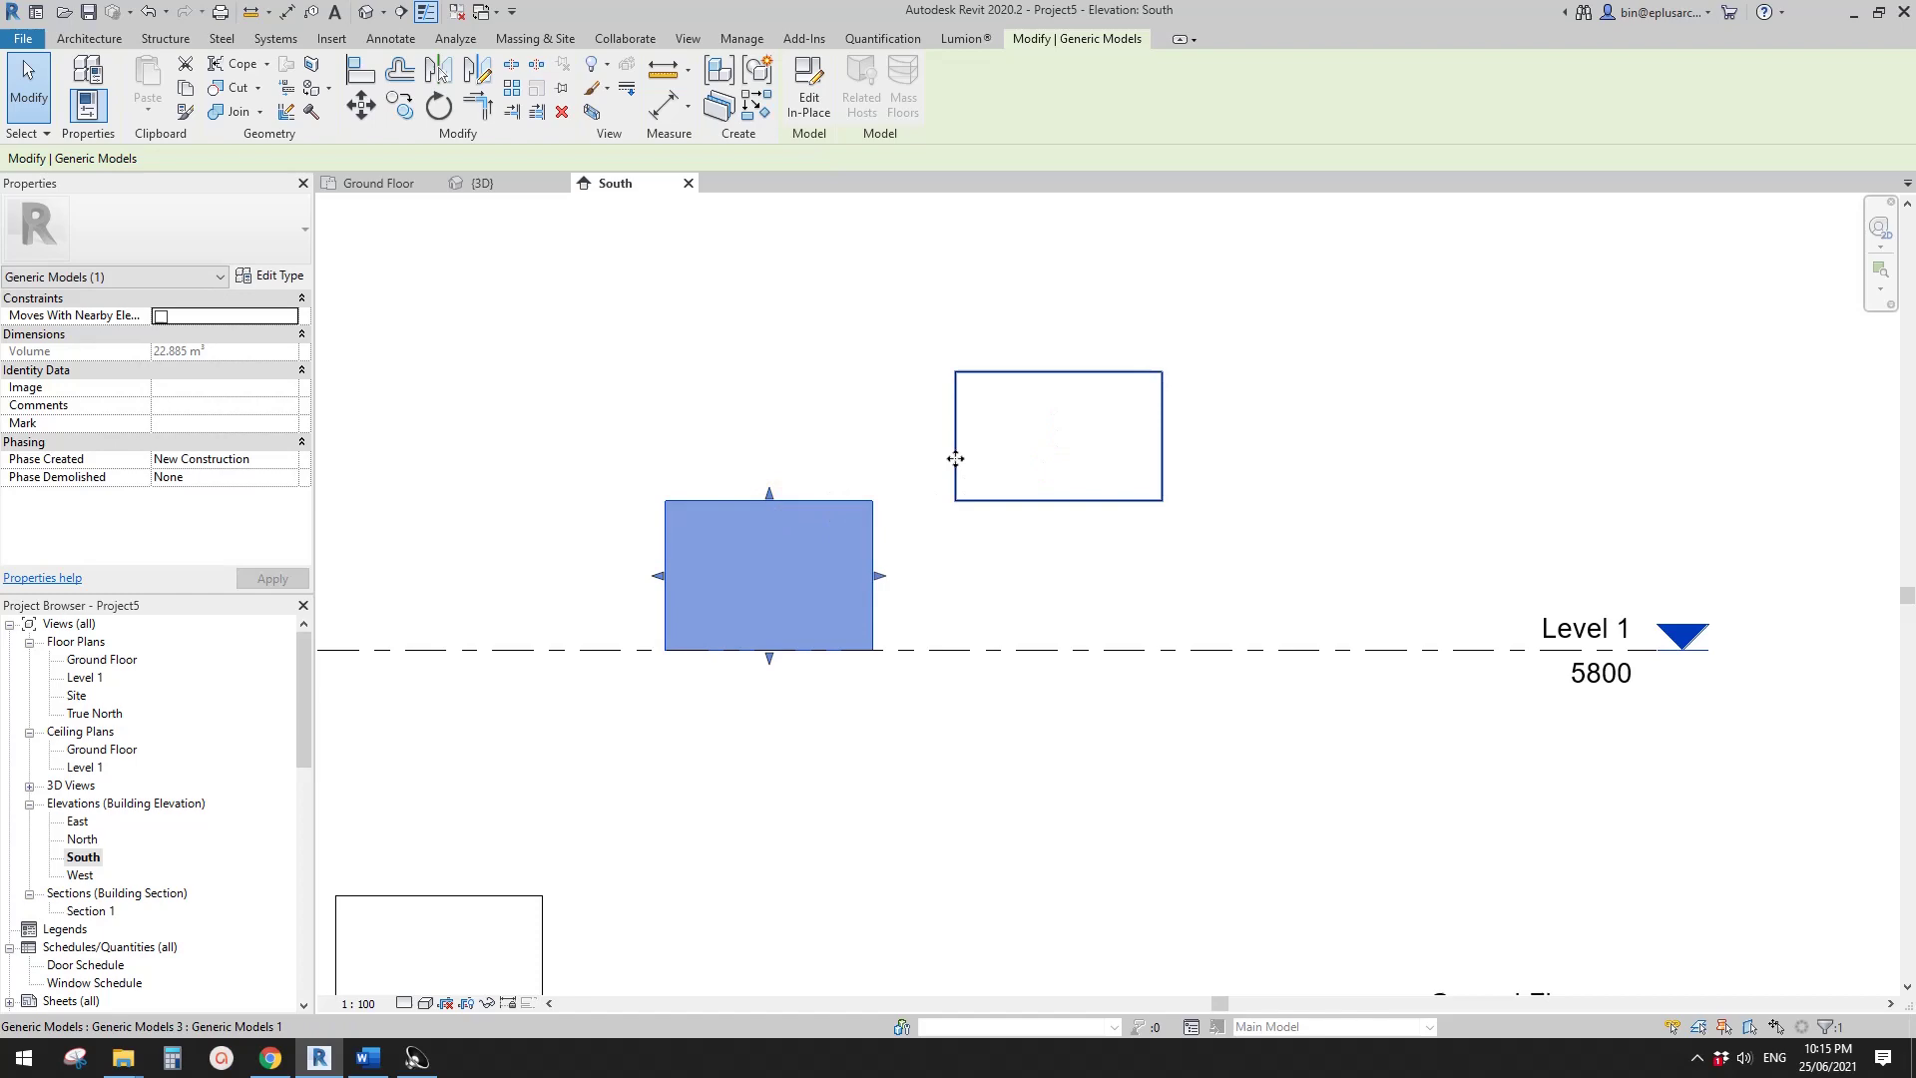
scroll(1069, 522, down, 2)
click(1038, 462)
- Edit the highest box in place, dissociate its extrusion from the work plane on the middle box, and finish the model
click(1018, 409)
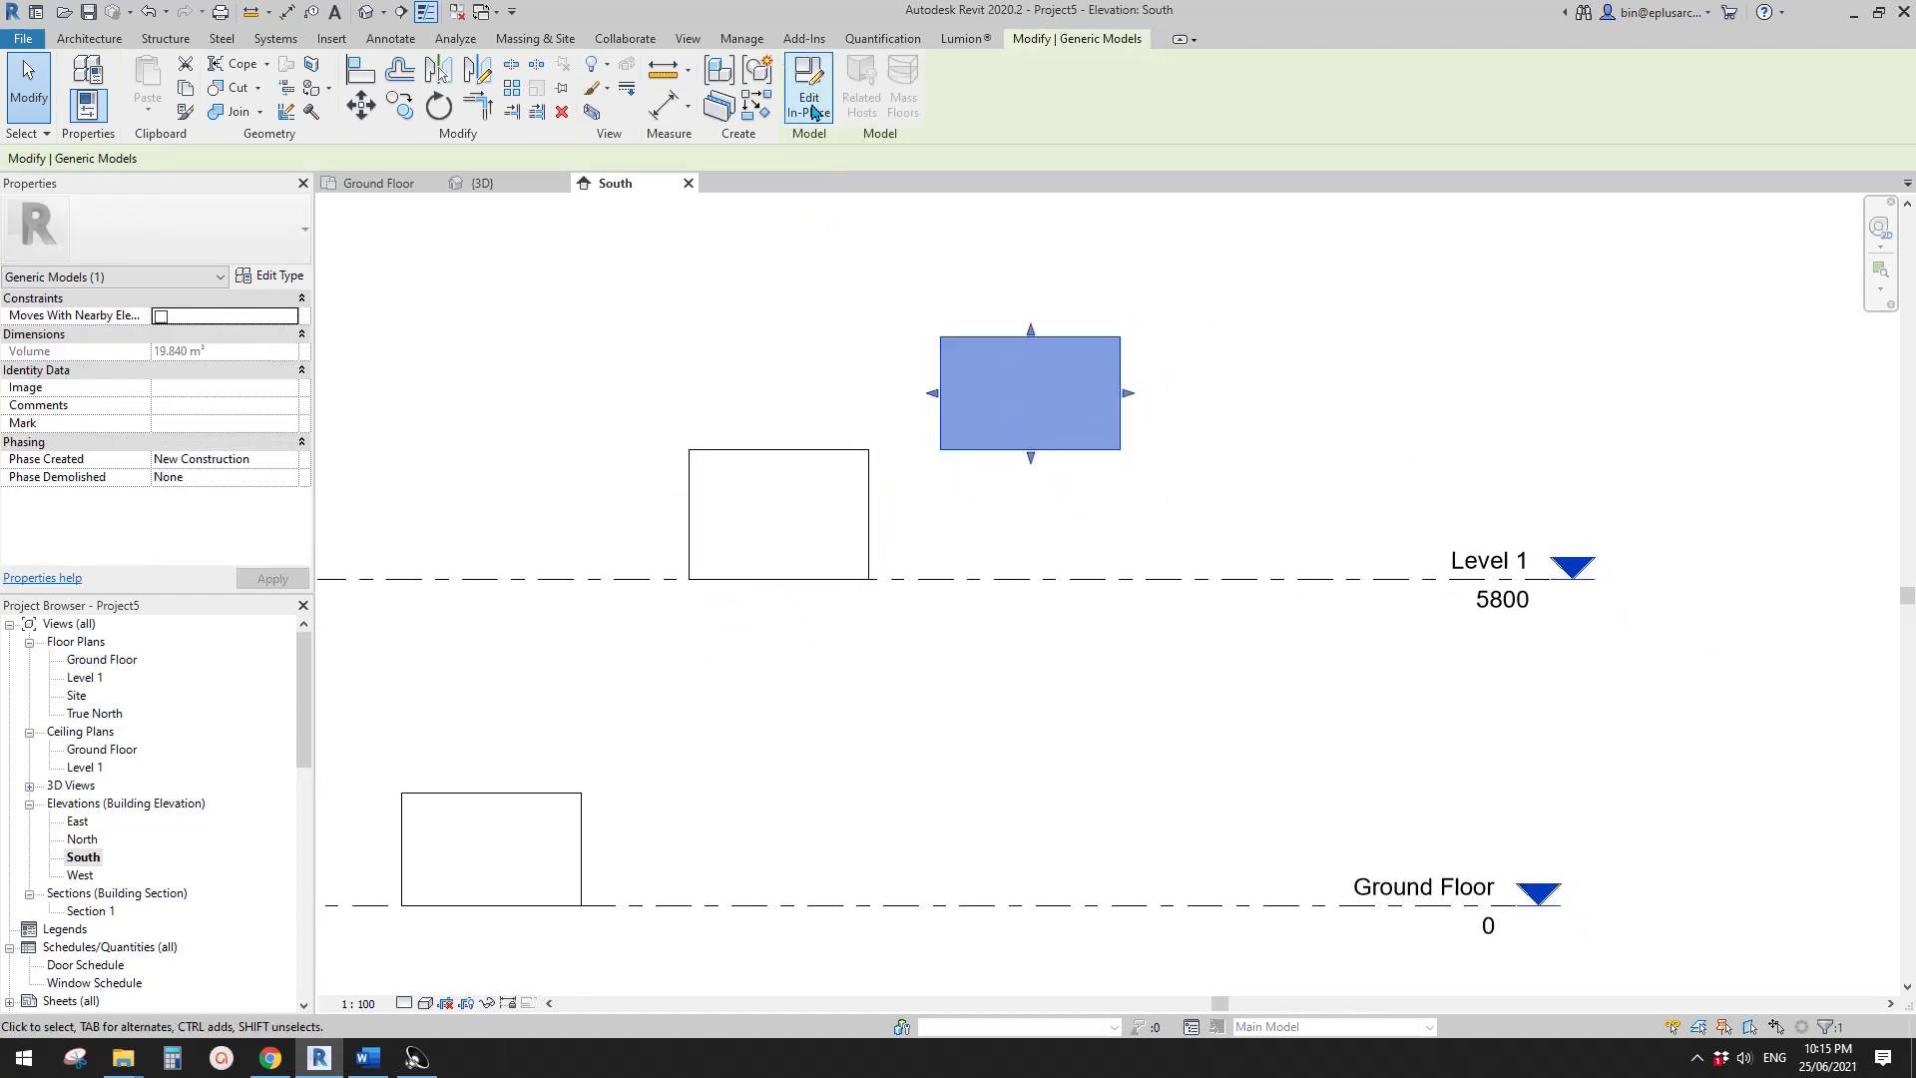
click(810, 92)
click(1033, 402)
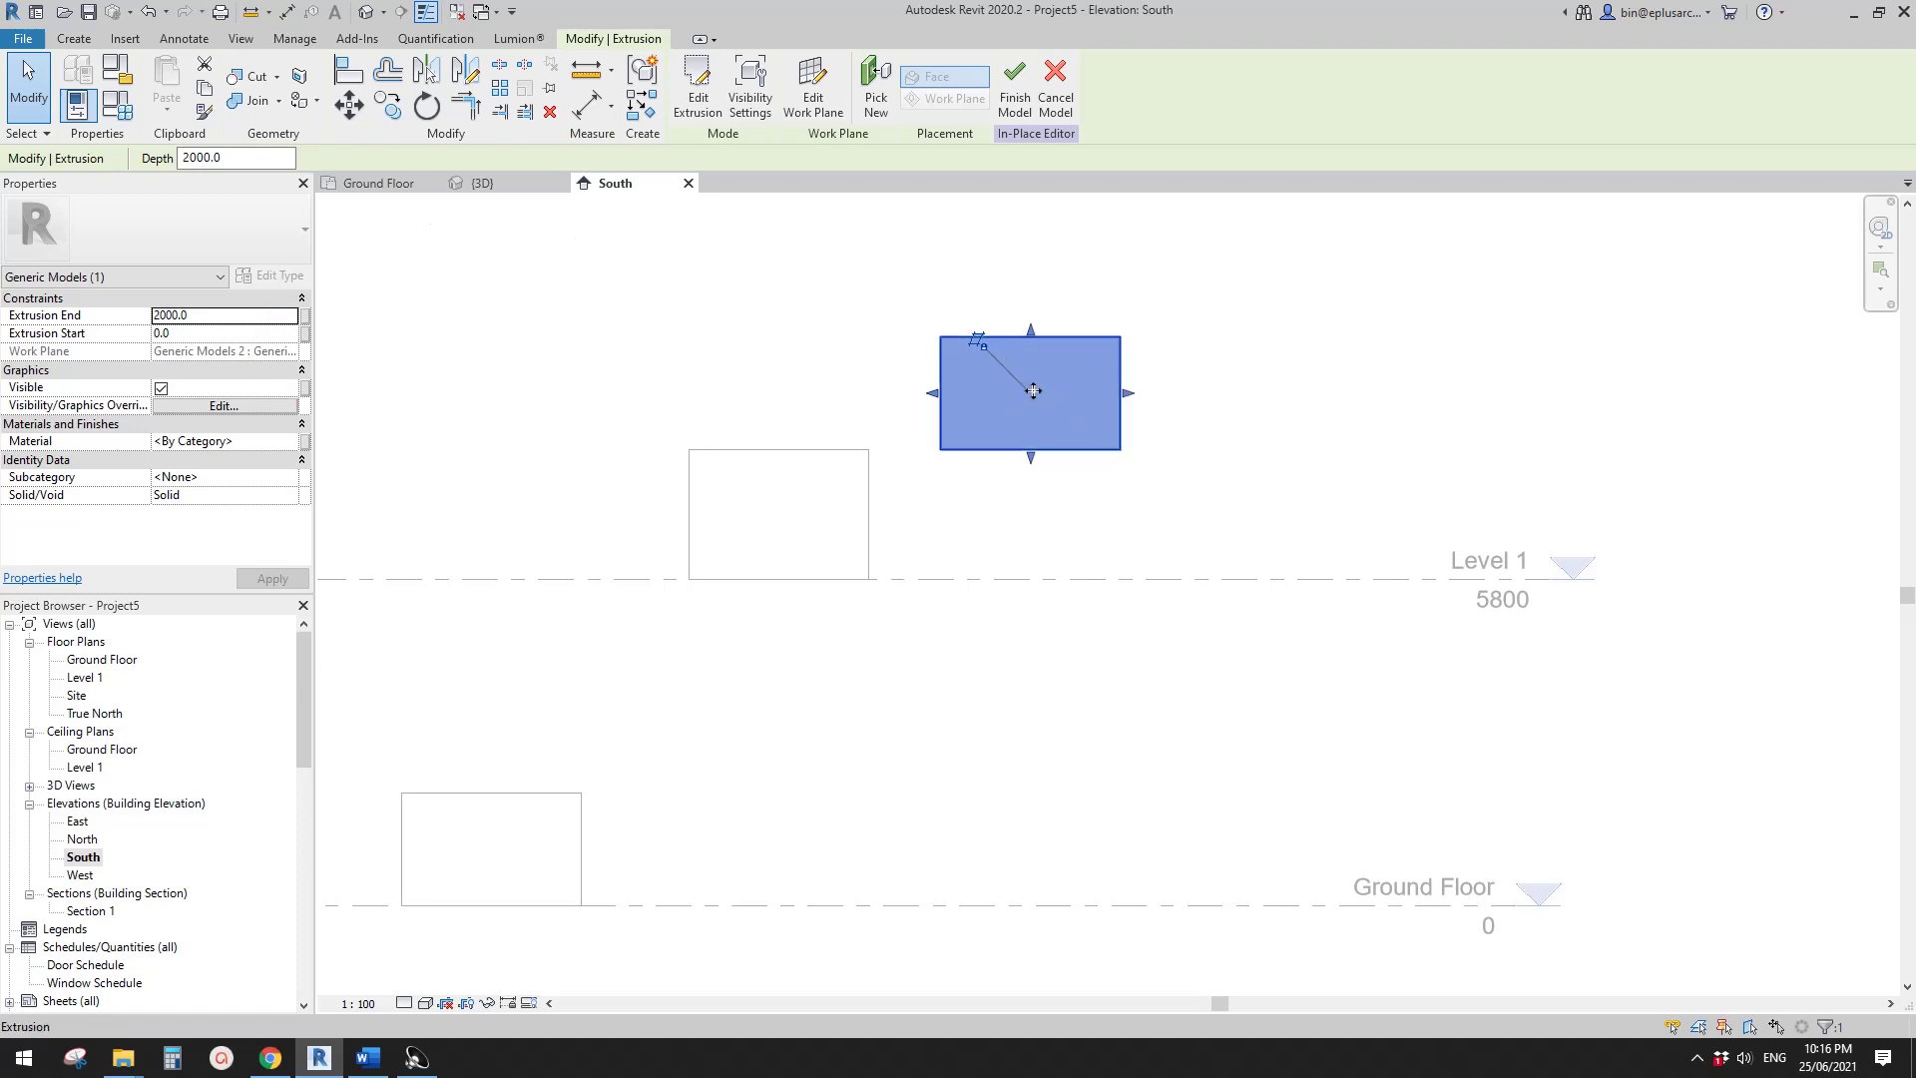
click(978, 343)
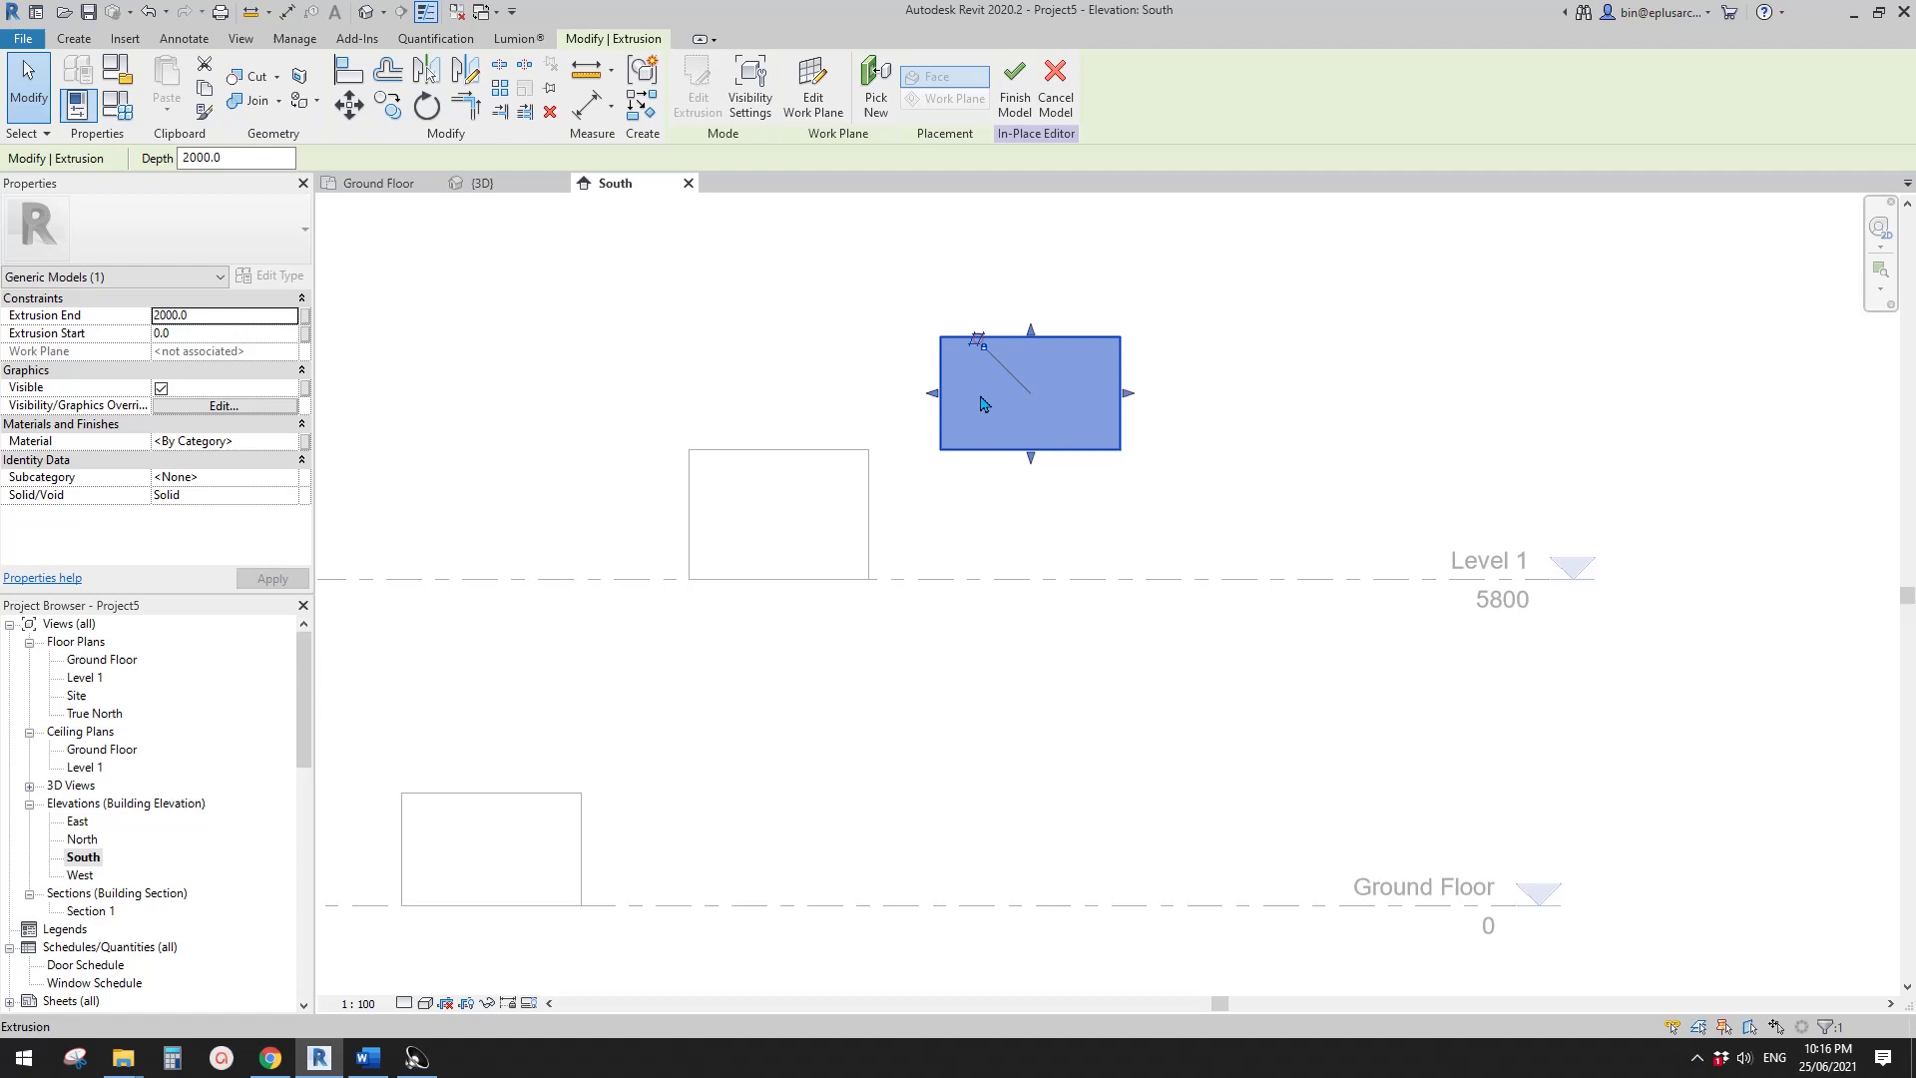
click(1149, 262)
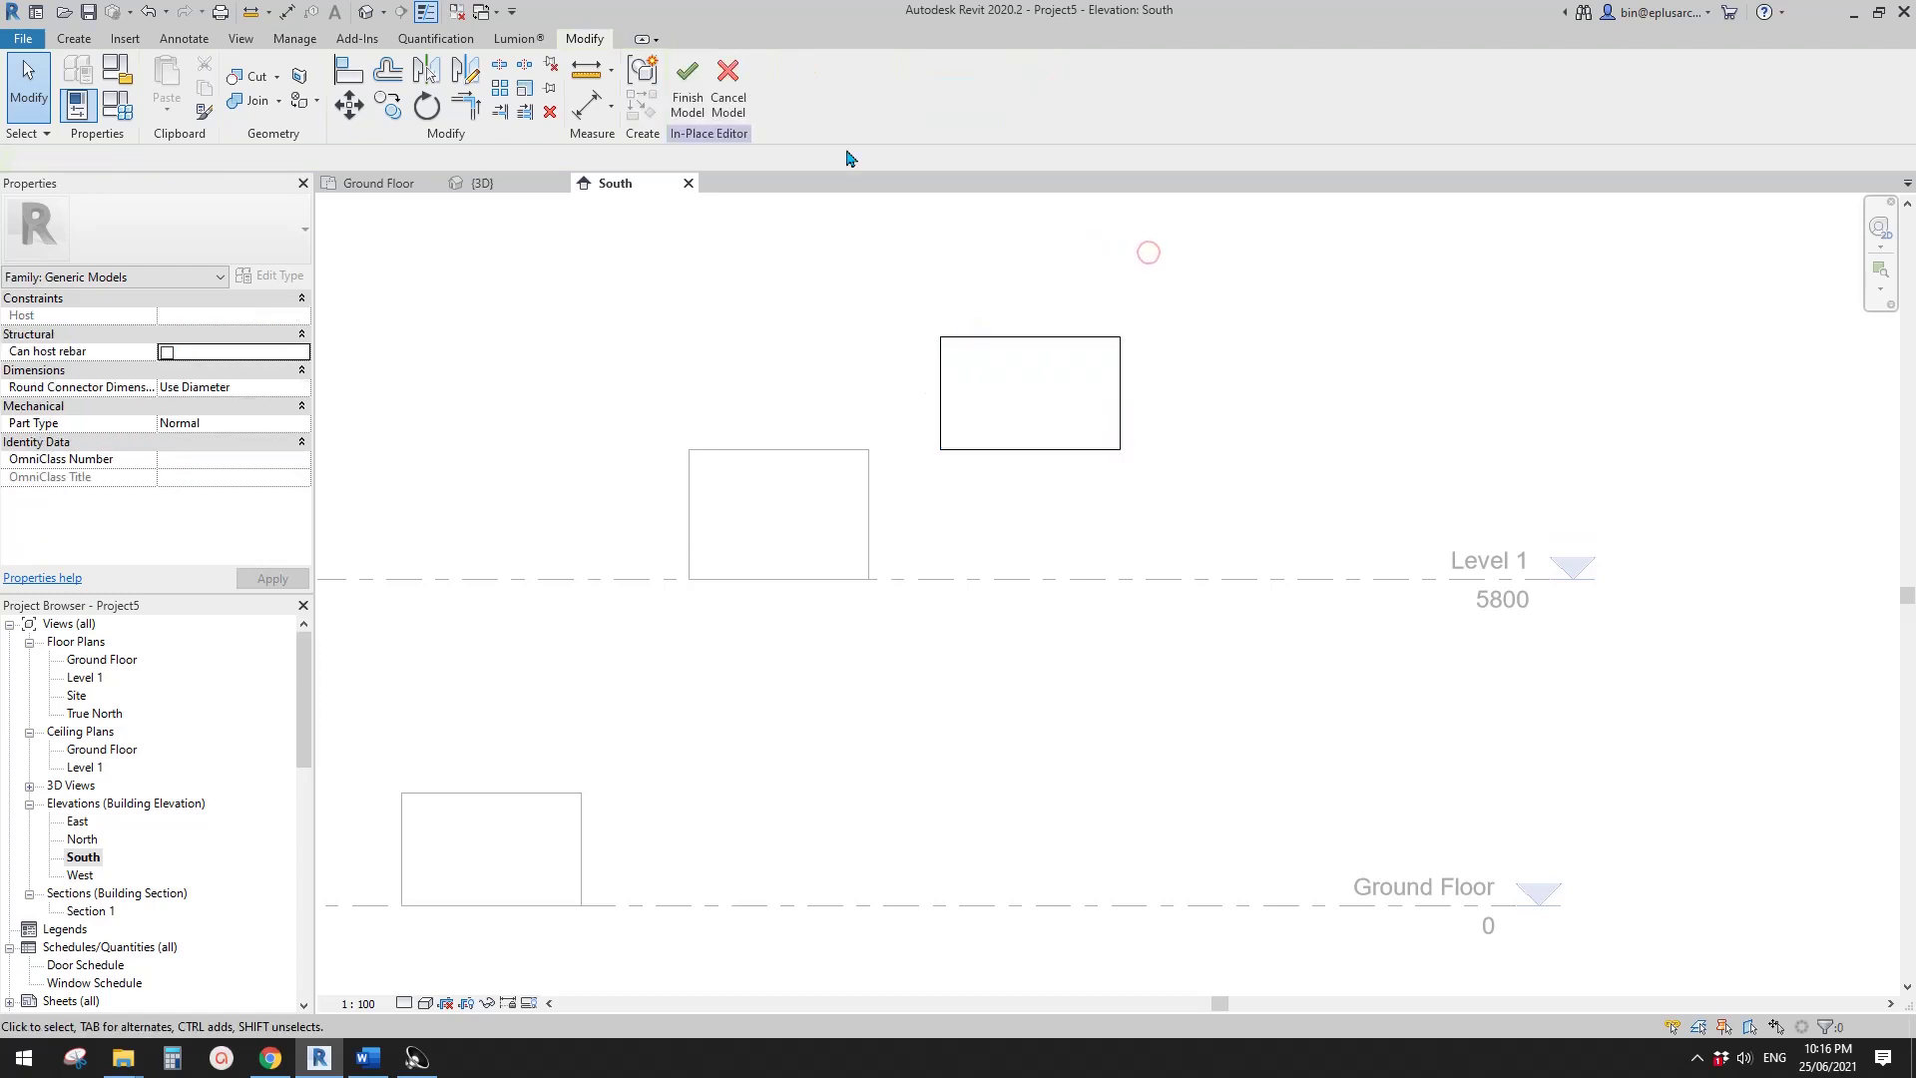
click(688, 80)
- Lower Level 1 to an elevation of 5000 and stretch the middle box's top to slightly above the highest box's top
click(1184, 578)
drag(1179, 577, 1199, 626)
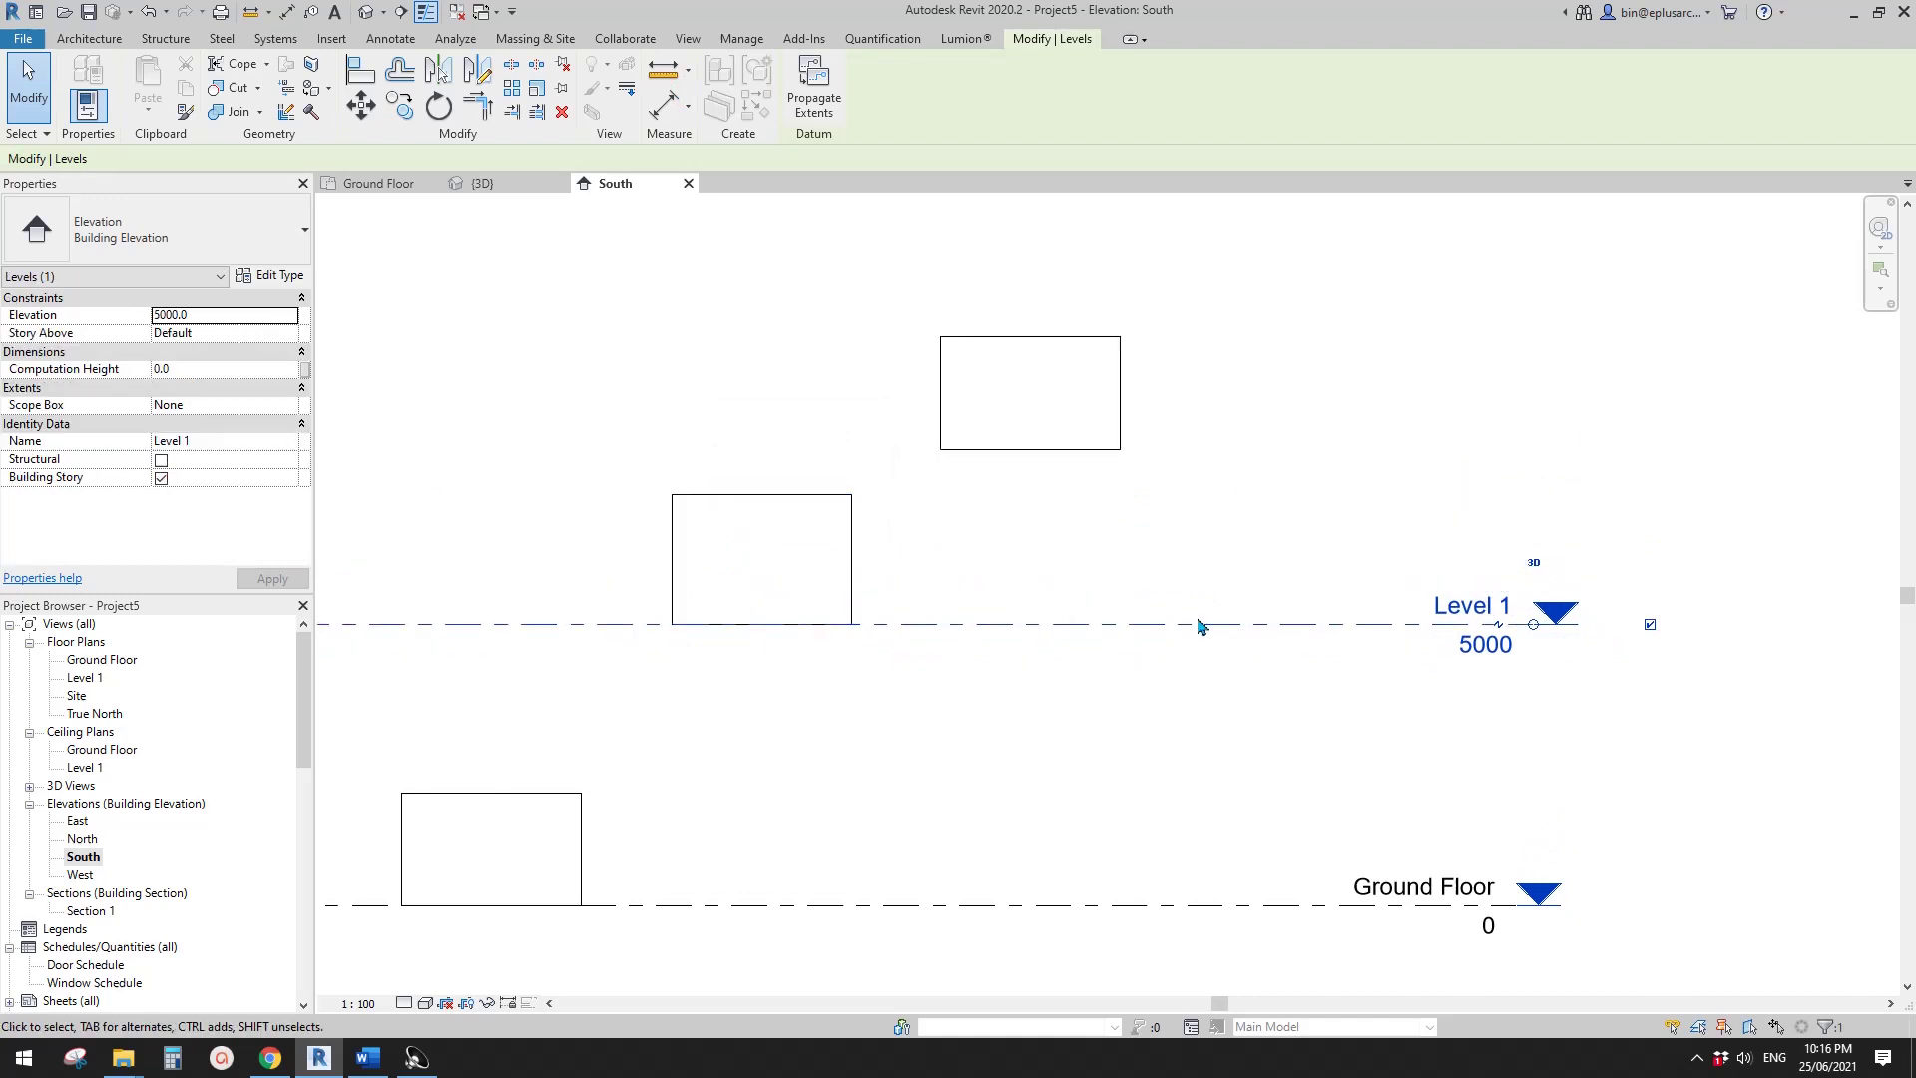
click(783, 565)
drag(761, 486, 761, 329)
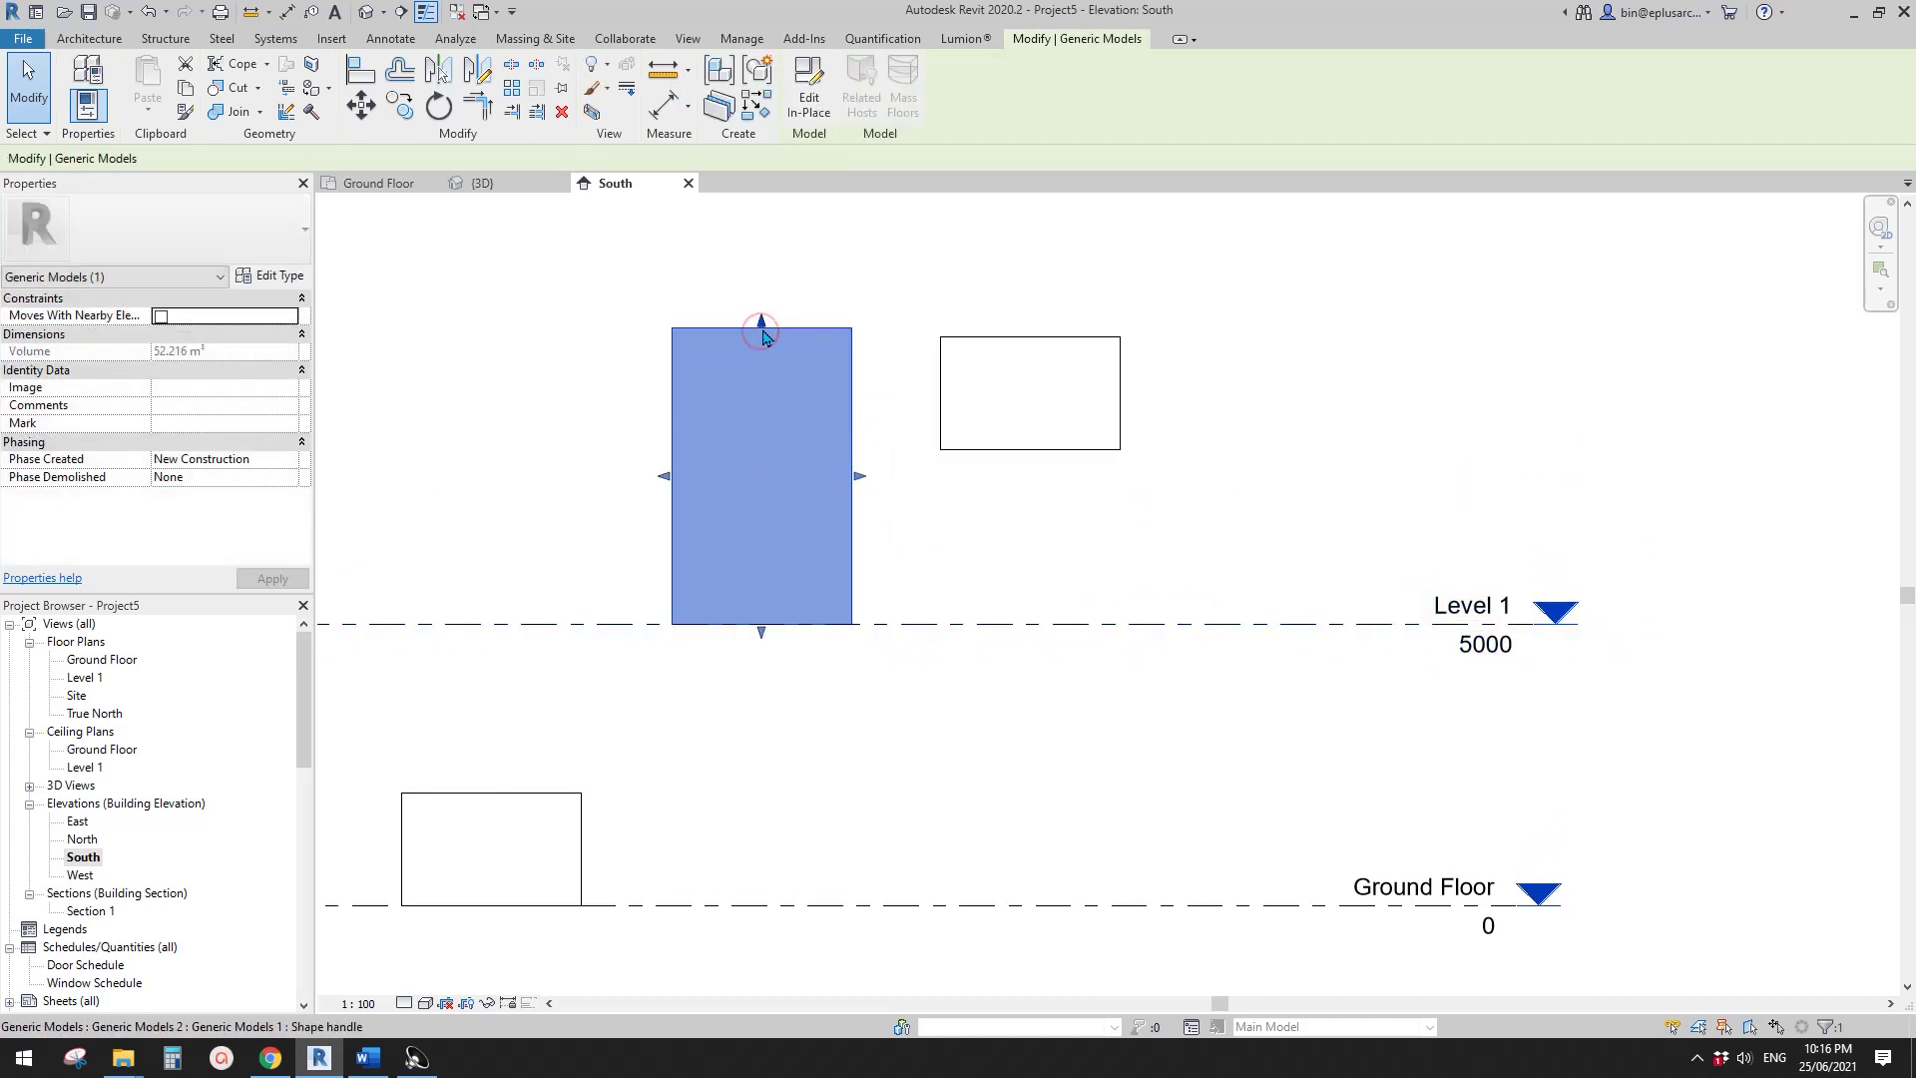
- Undo the middle box's last stretch and pull its top up to just below the highest box's base
key(ctrl+z)
click(1028, 388)
click(1267, 405)
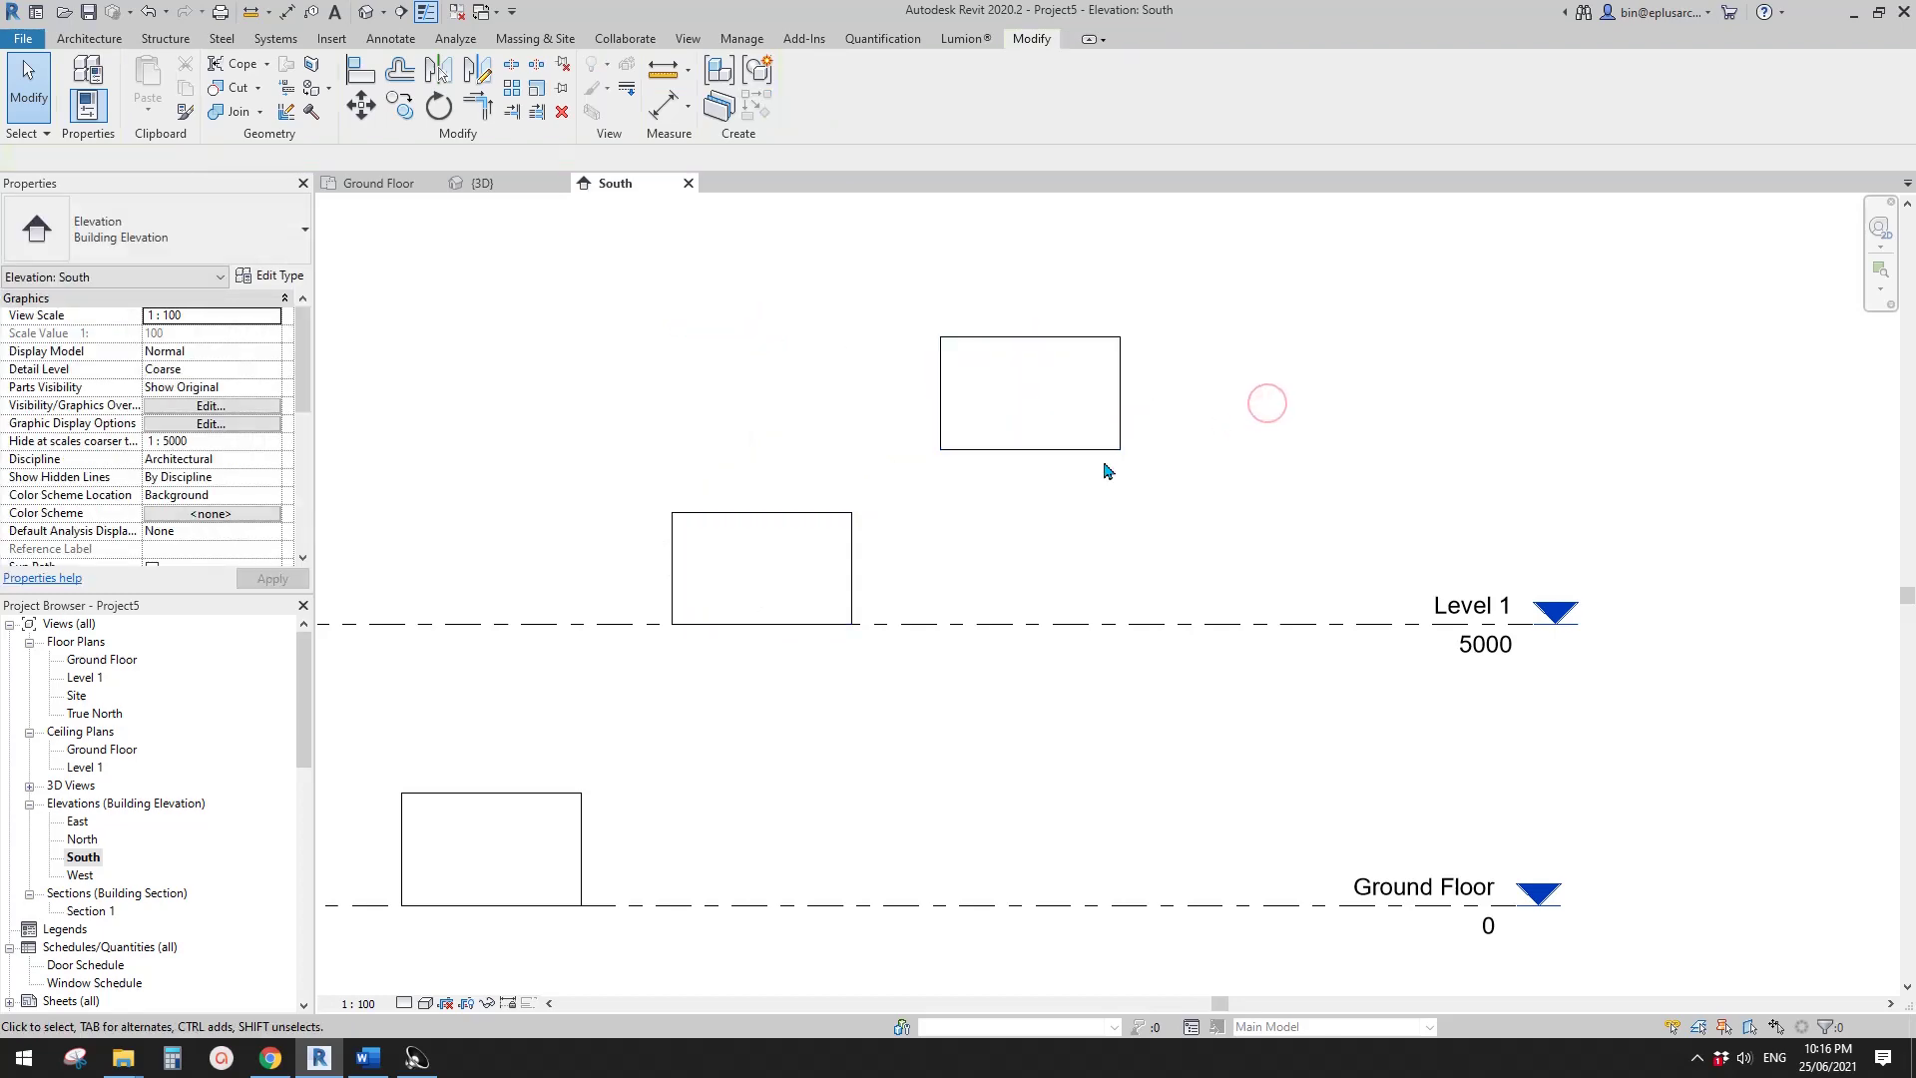
click(783, 565)
drag(761, 511, 762, 463)
click(983, 506)
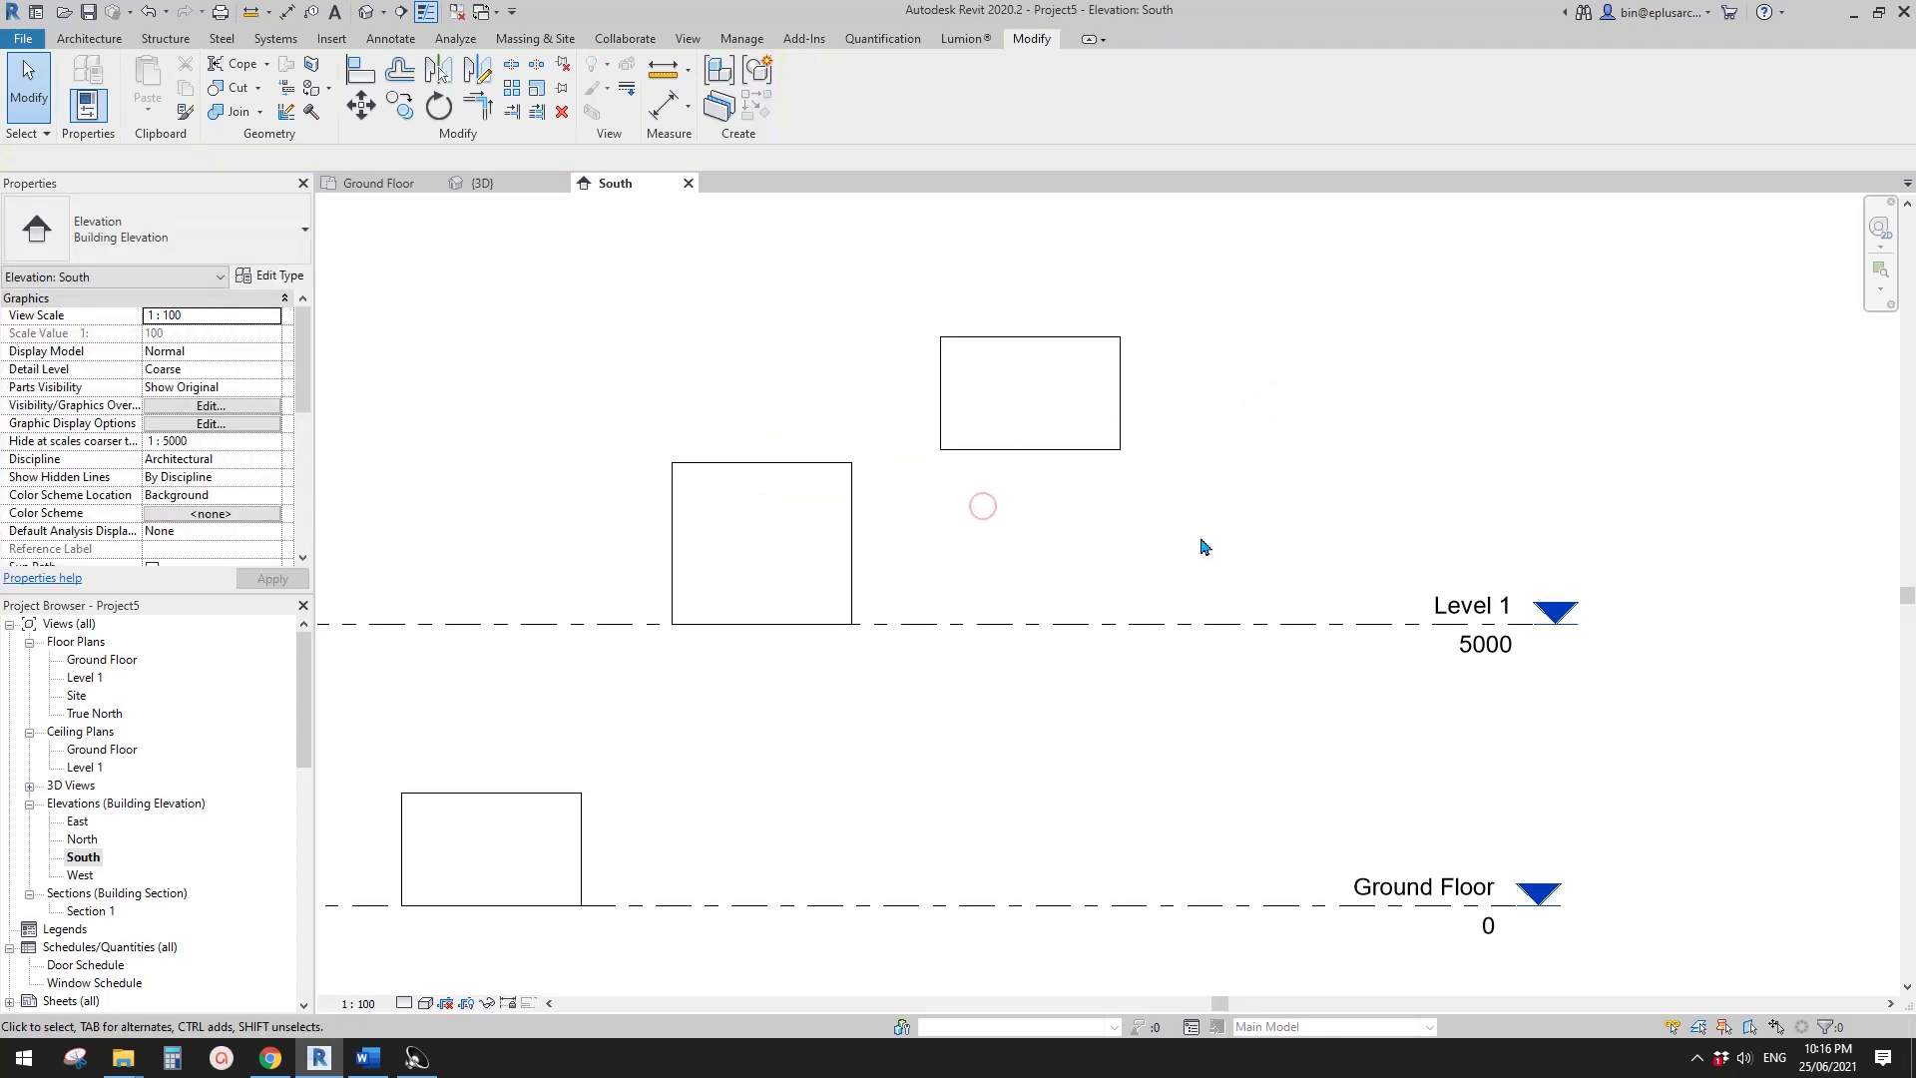
- Try copying the Ground Floor box sideways along its level and moving the copy back onto the original
scroll(795, 812, down, 1)
middle_drag(795, 812, 1331, 600)
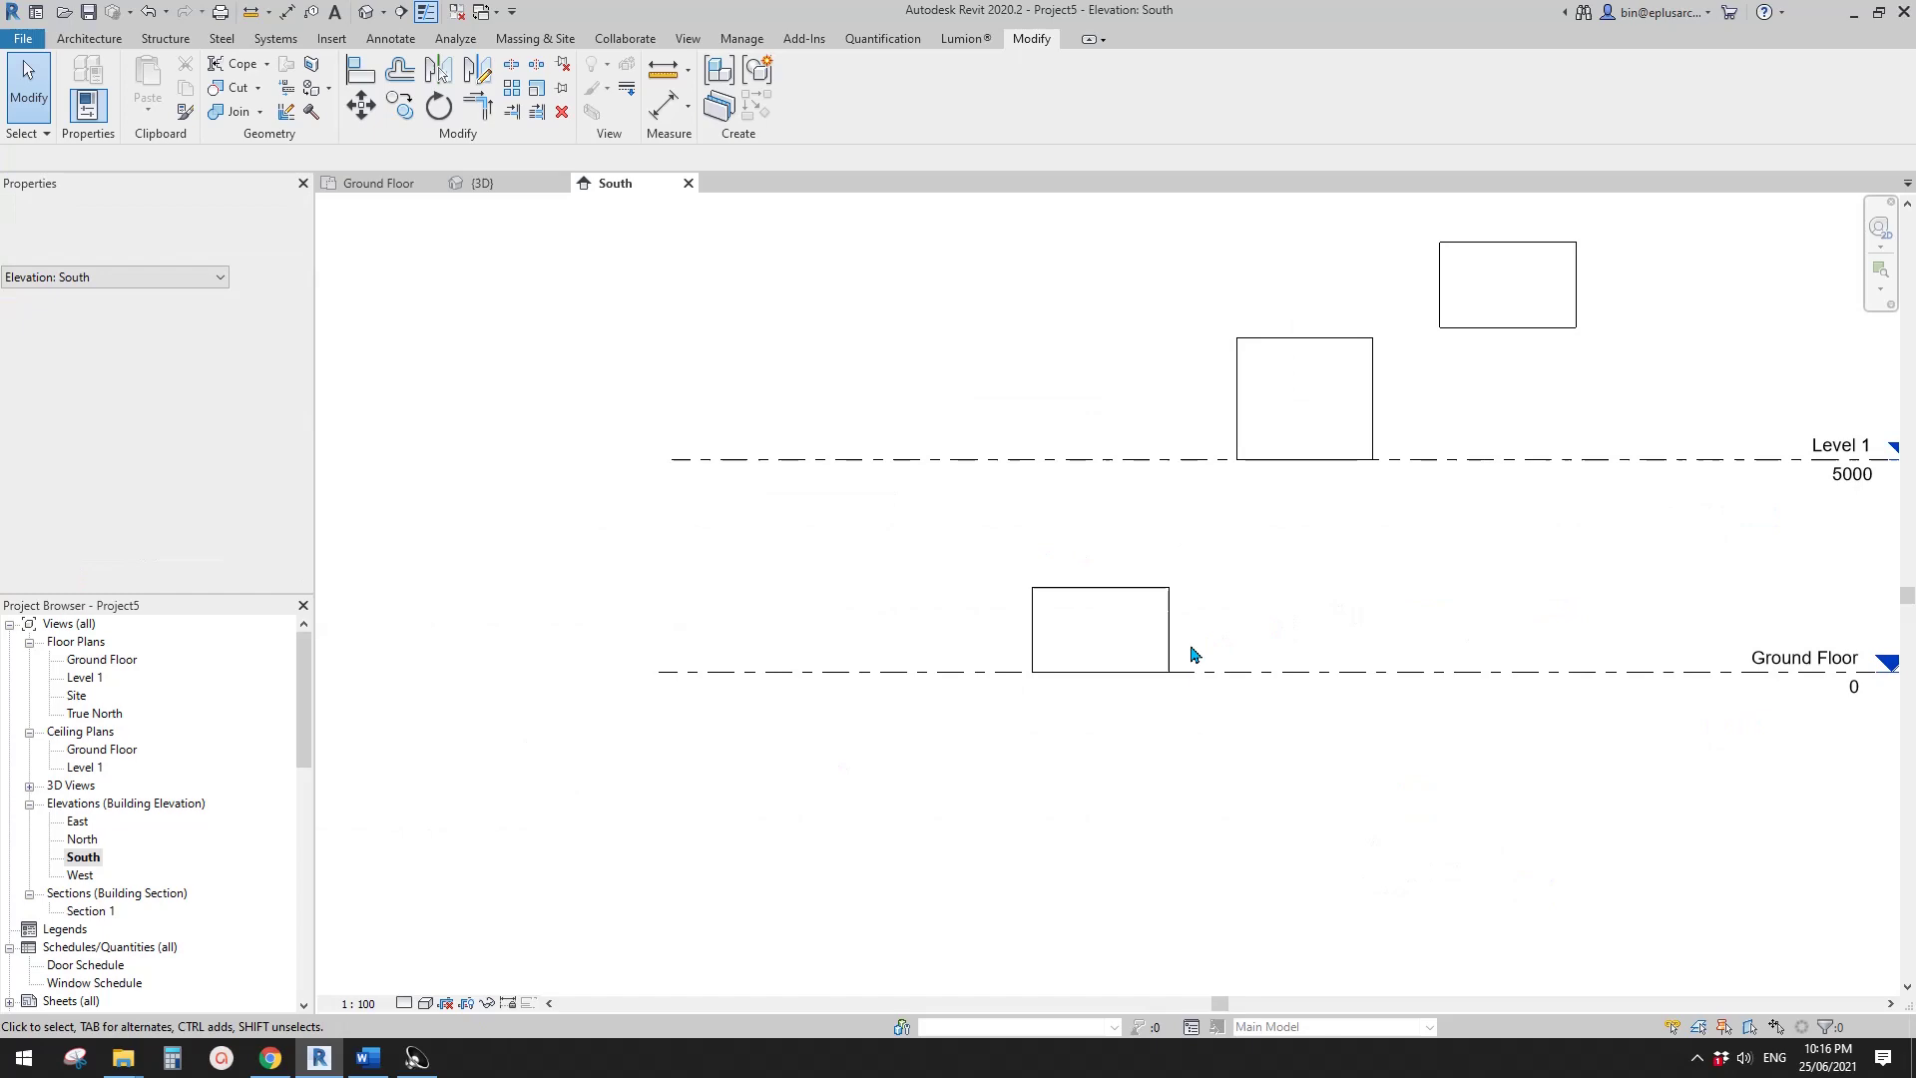
click(1117, 640)
middle_drag(1110, 632, 1115, 690)
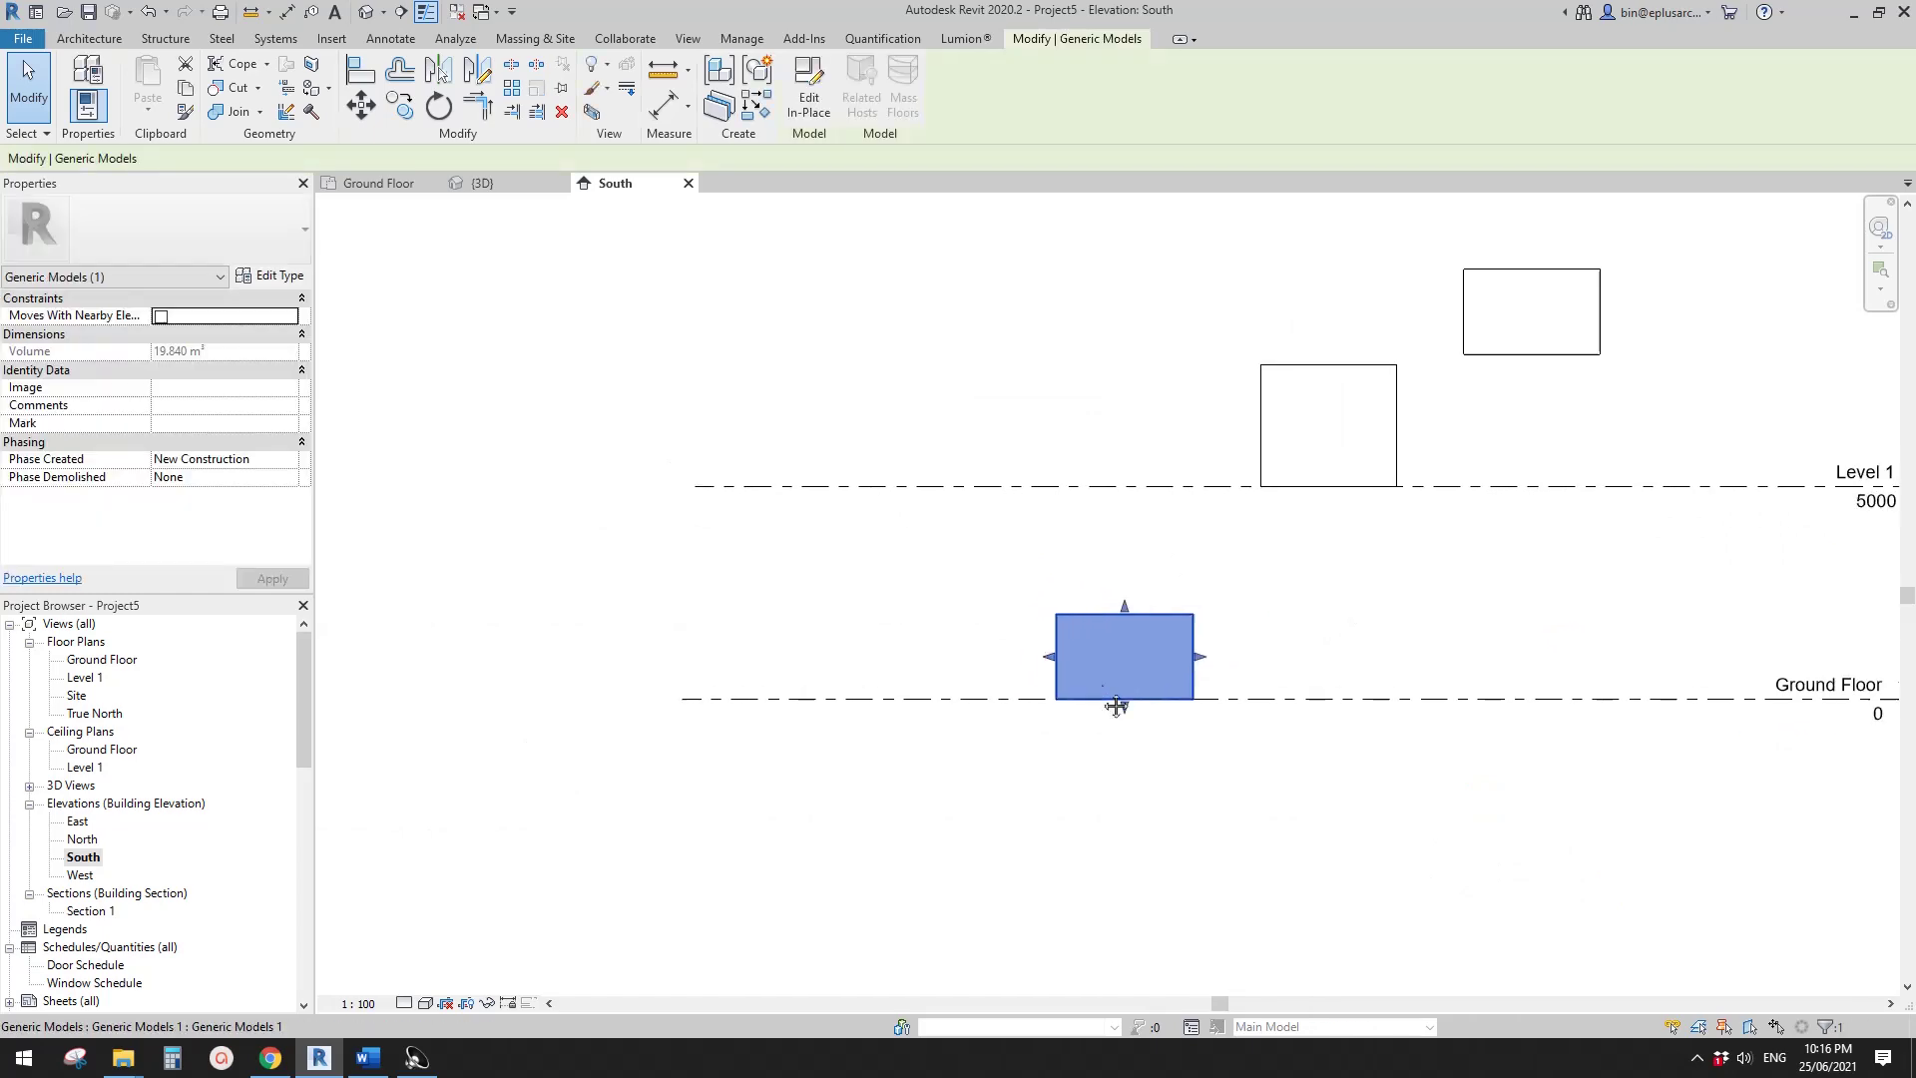
key(c)
key(o)
click(1319, 689)
click(1007, 687)
click(804, 650)
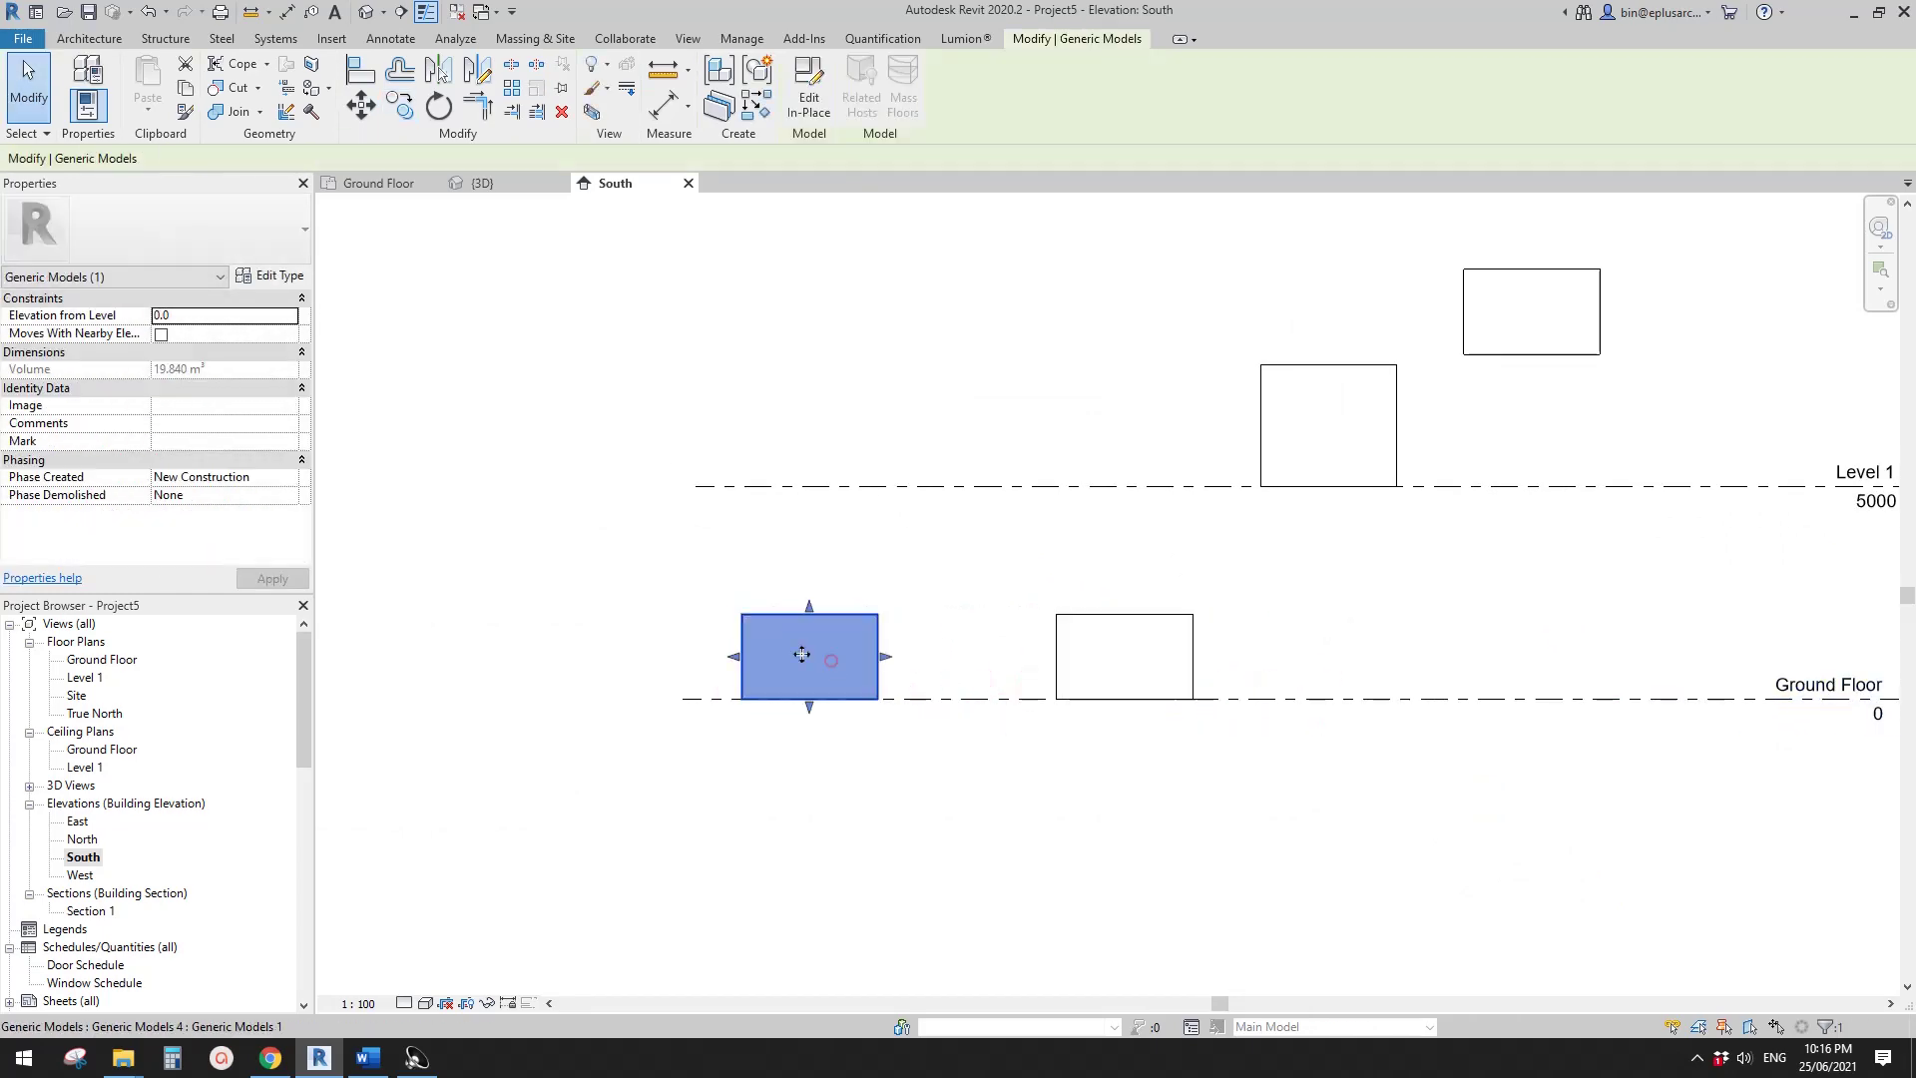
drag(803, 650, 1114, 650)
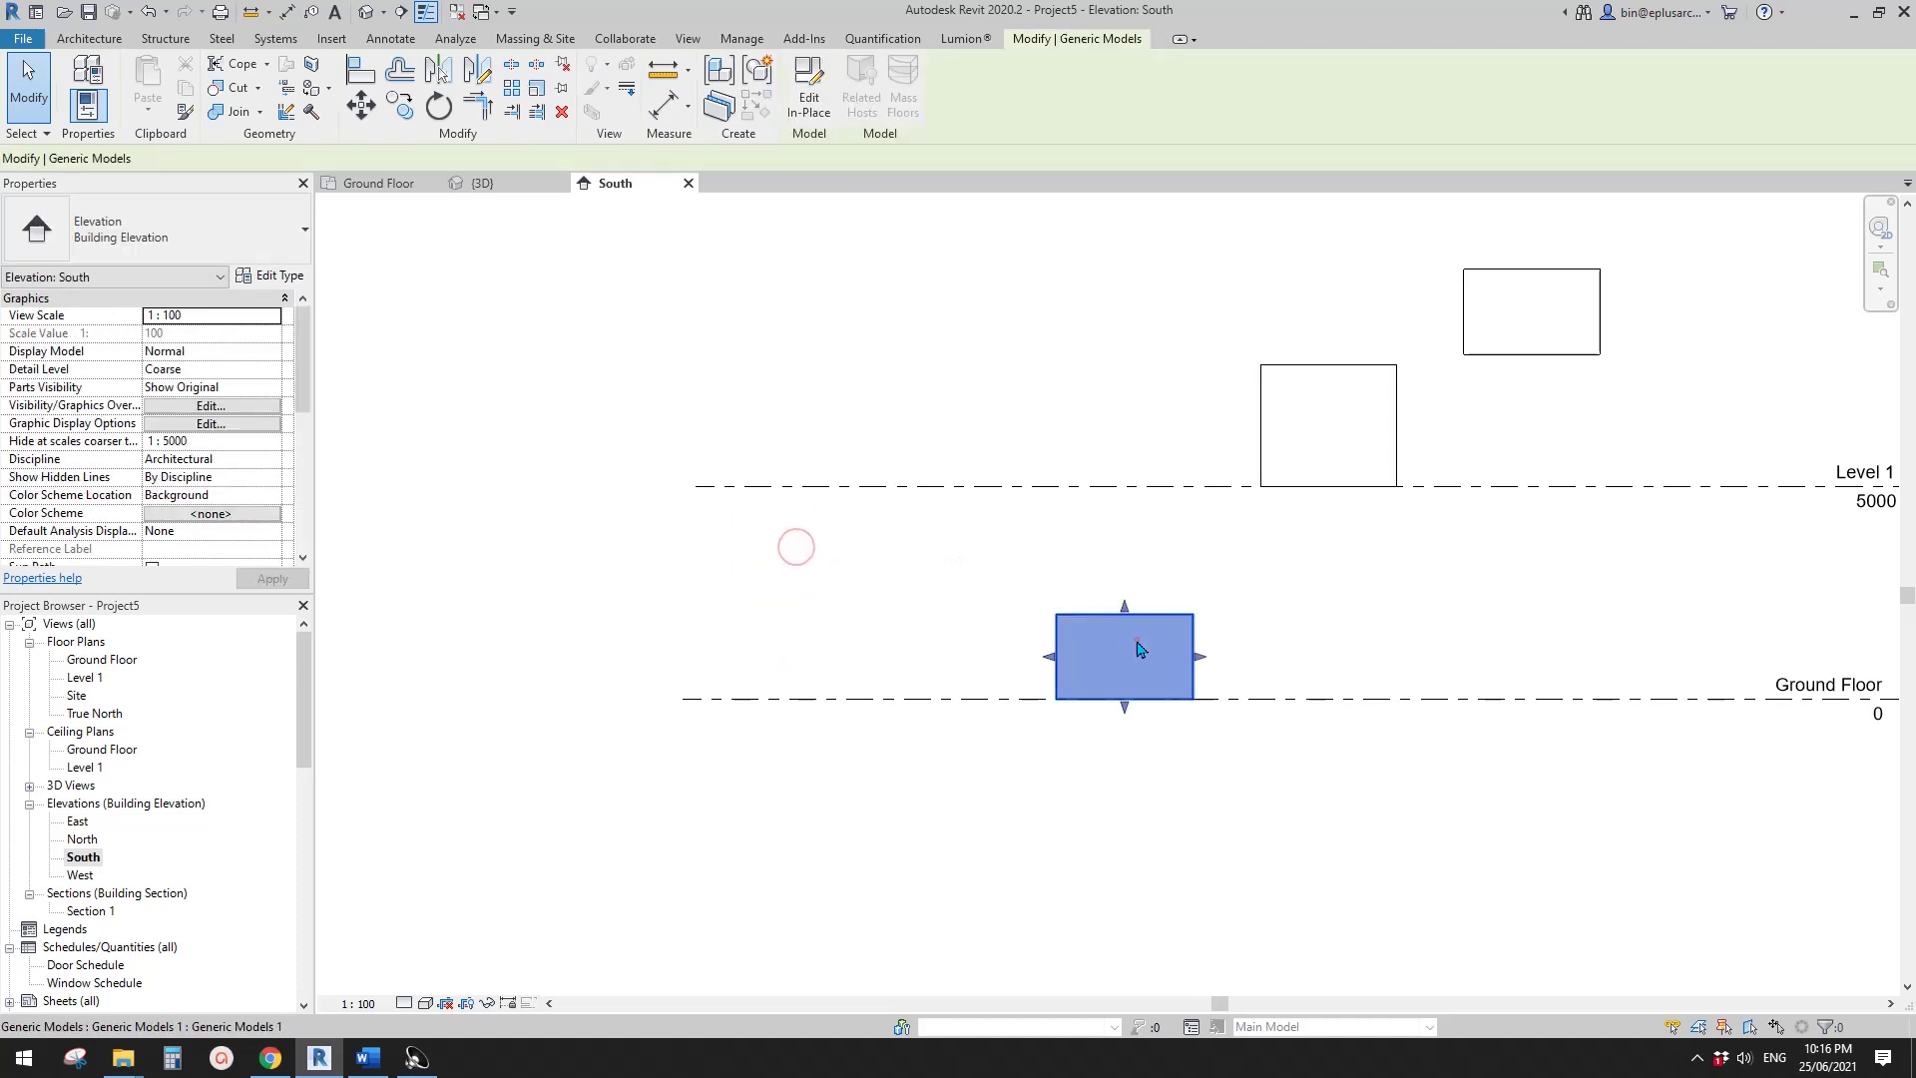
- Open the Ground Floor box for in-place editing, check its extrusion's work plane, and finish the model
click(786, 108)
click(1108, 669)
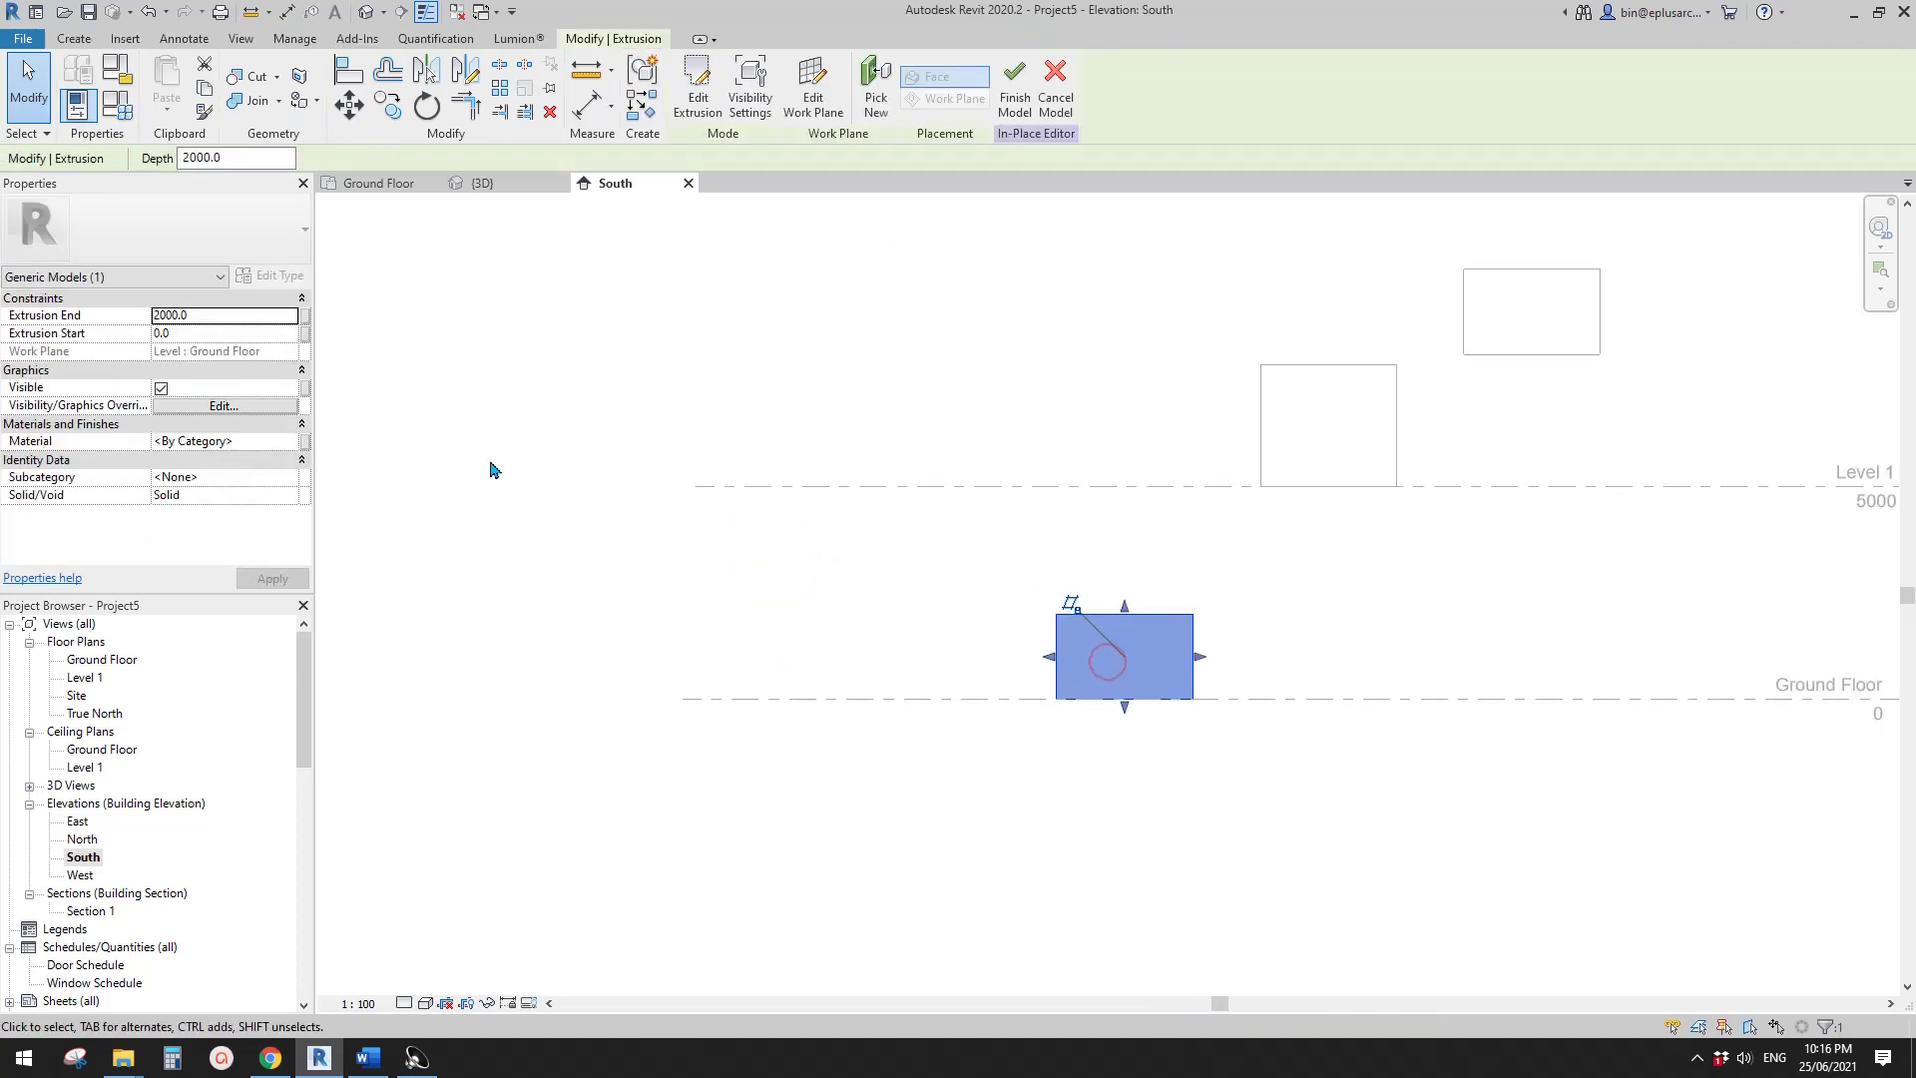
middle_drag(1017, 513, 870, 501)
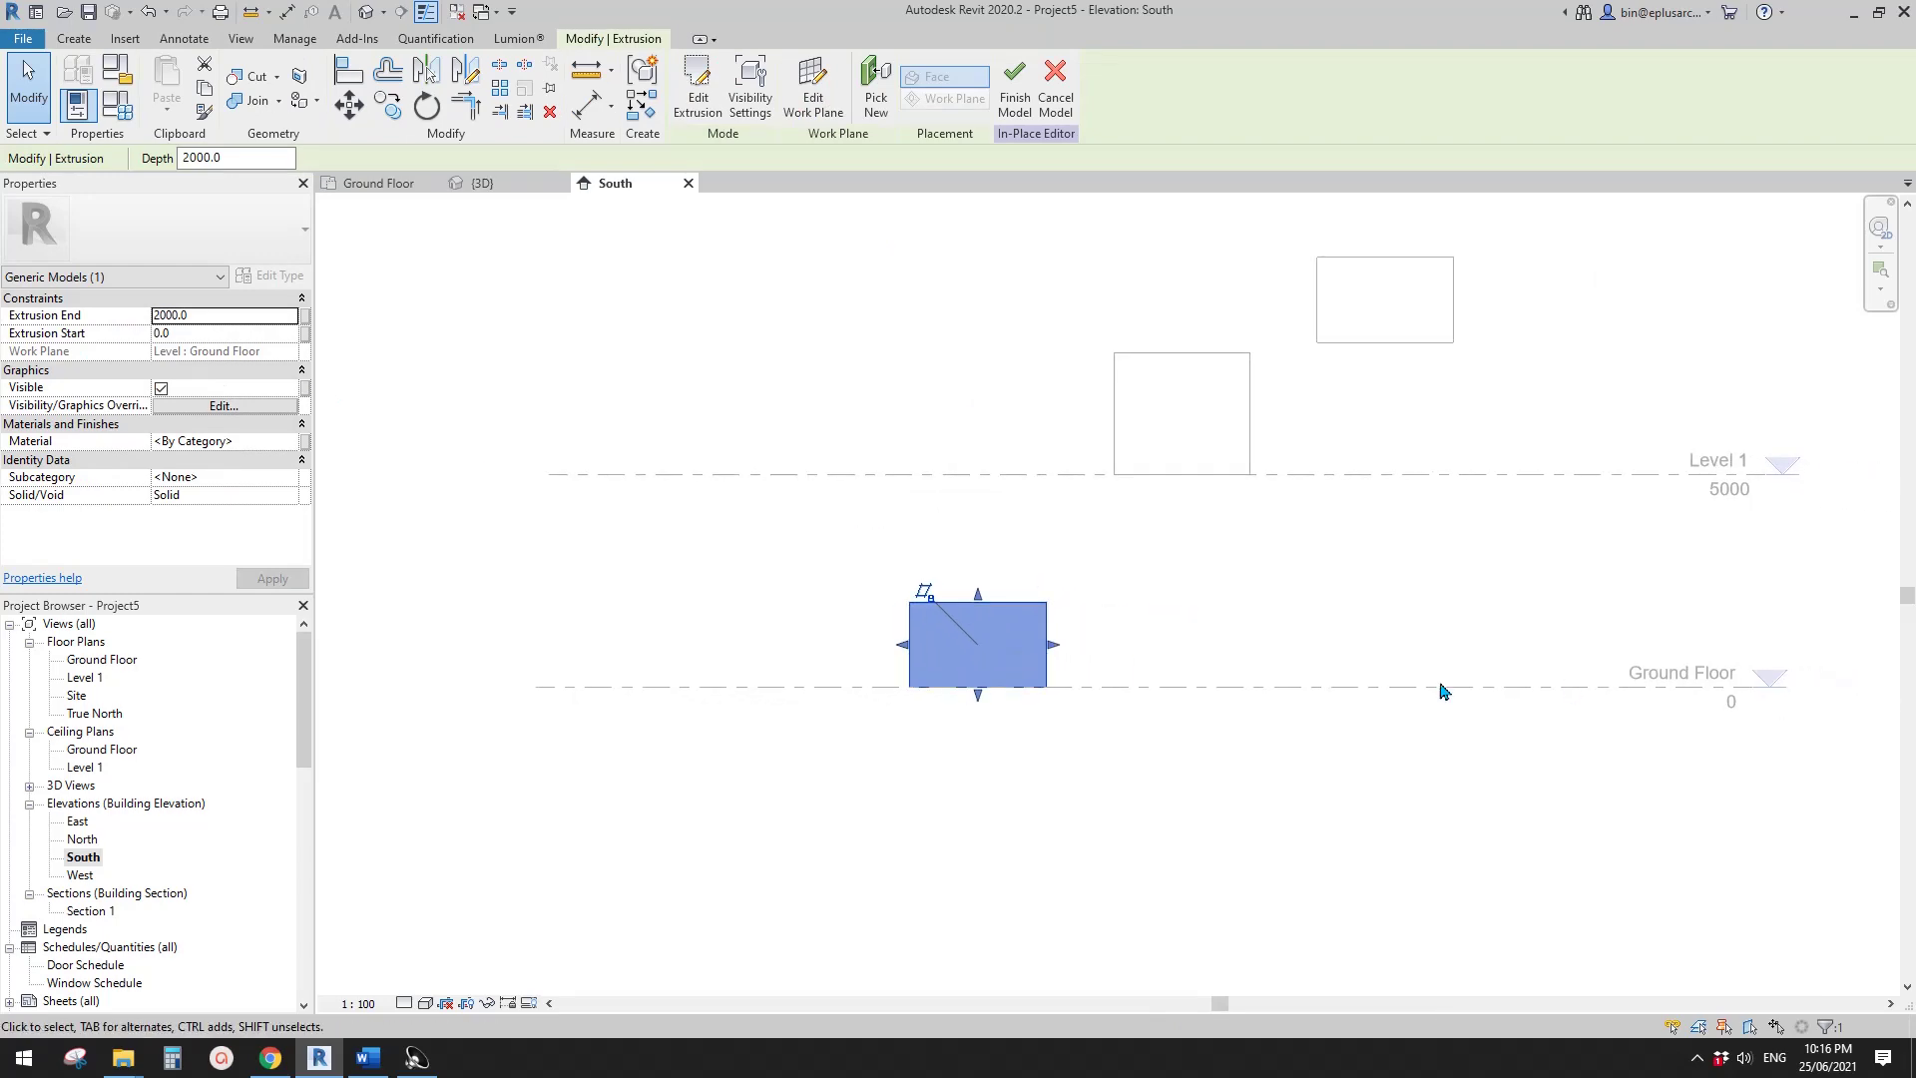
key(Escape)
click(686, 85)
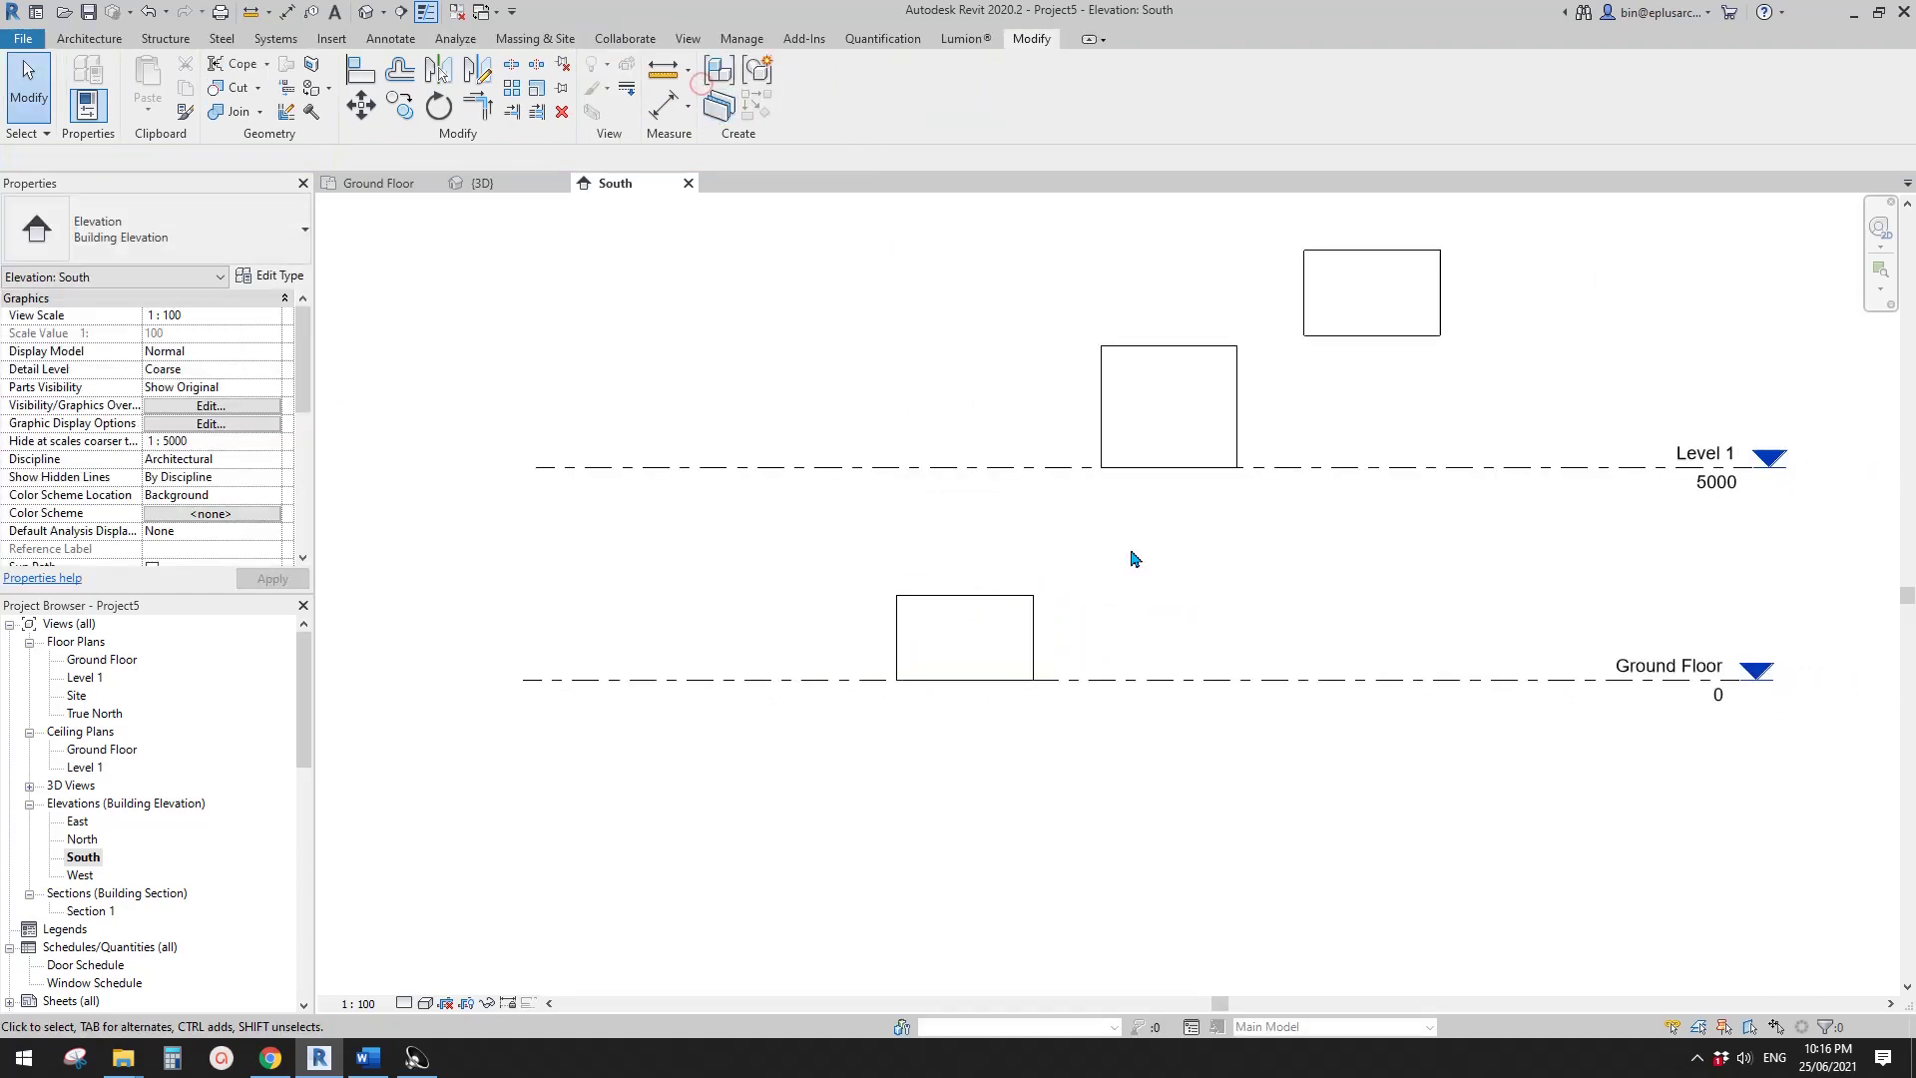
- Move the lowest box back and forth sideways along Ground Floor, leaving it further from the middle box
click(965, 596)
drag(979, 644, 805, 644)
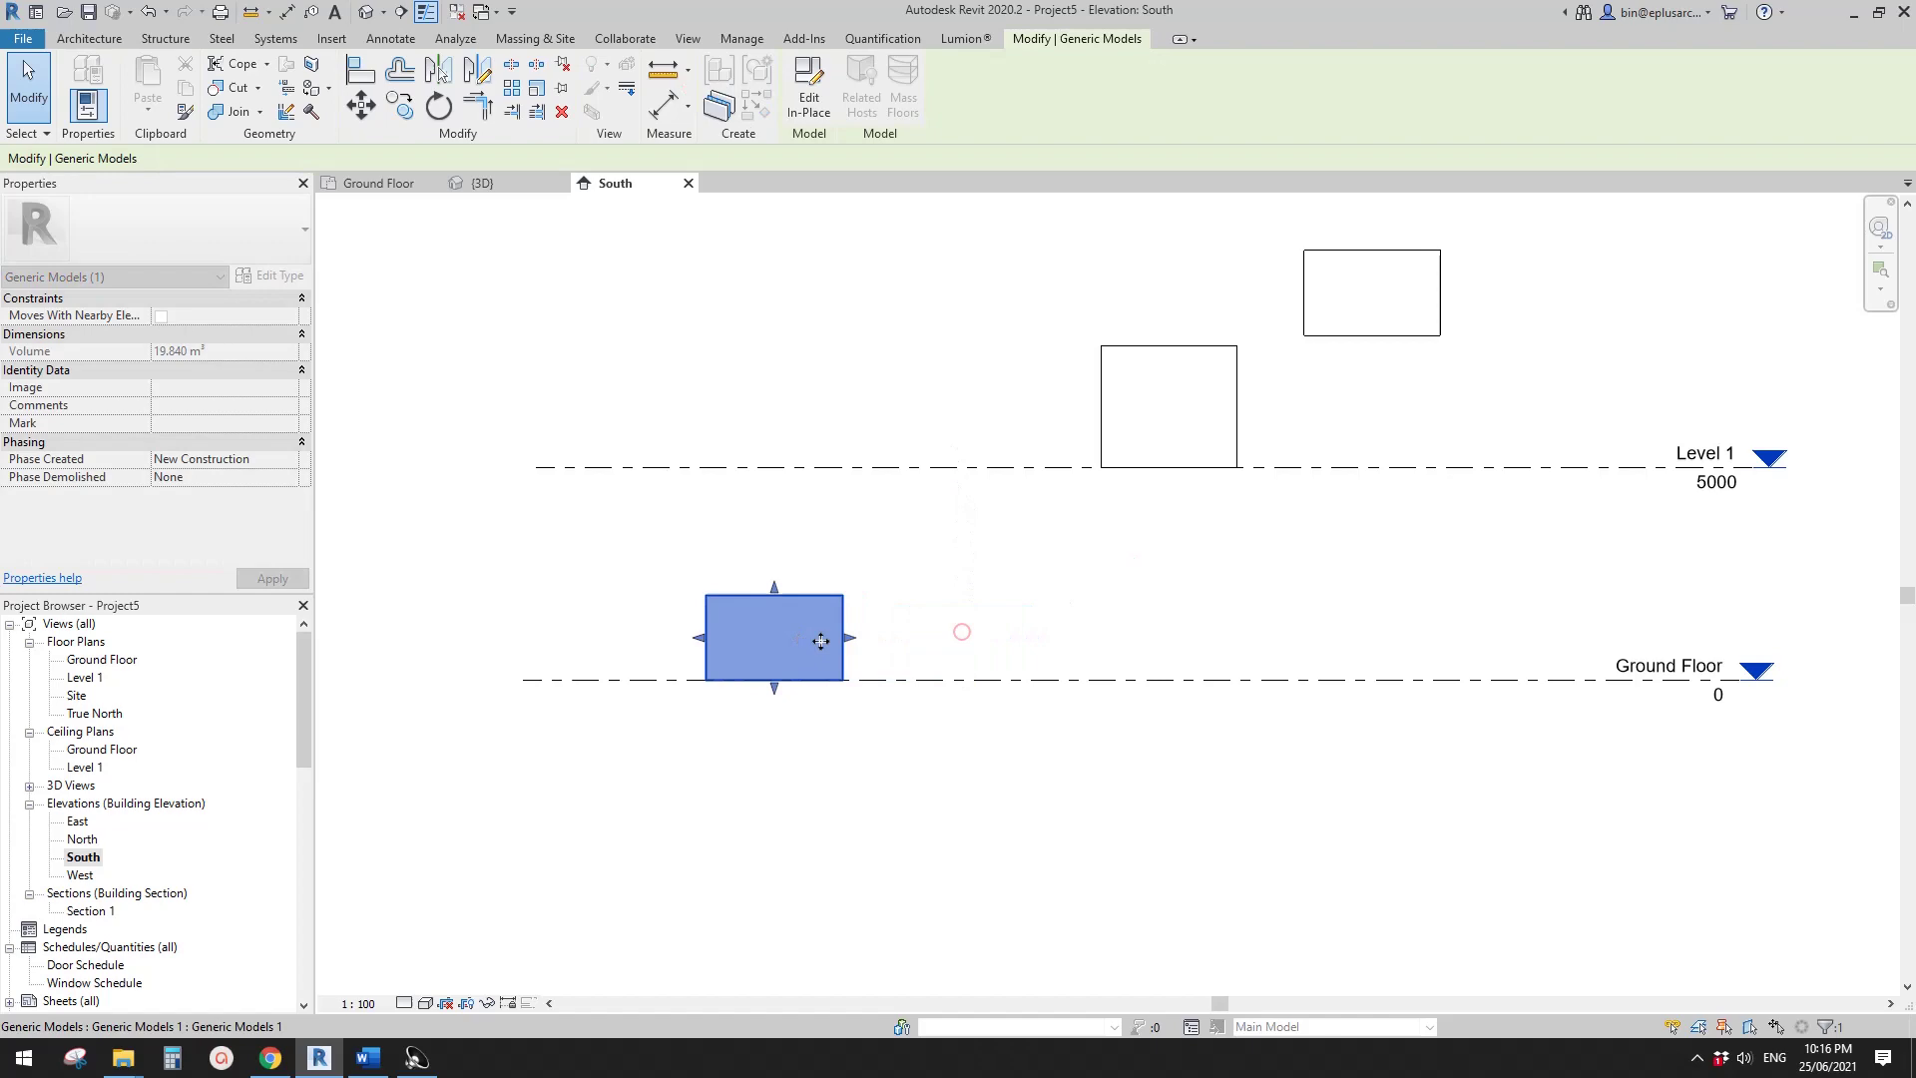
drag(818, 522, 908, 511)
click(1012, 571)
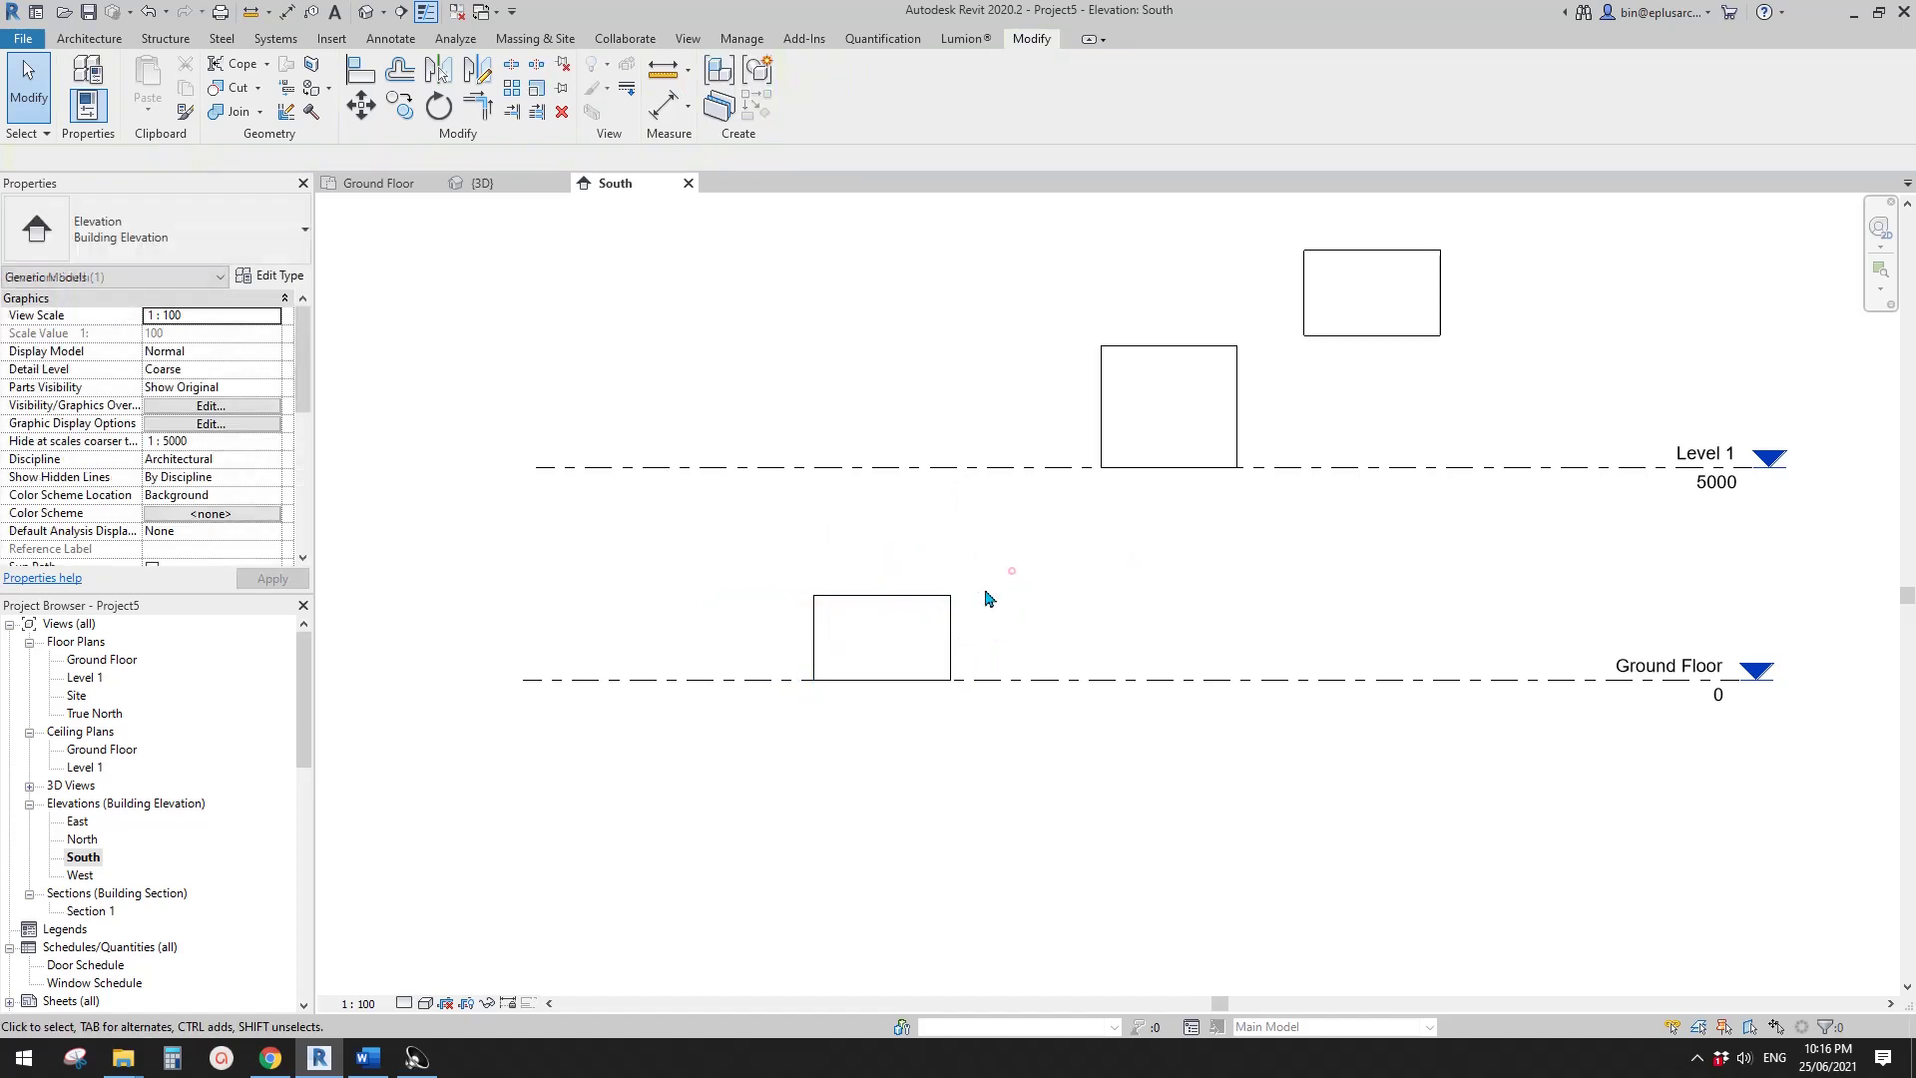
drag(891, 621, 843, 634)
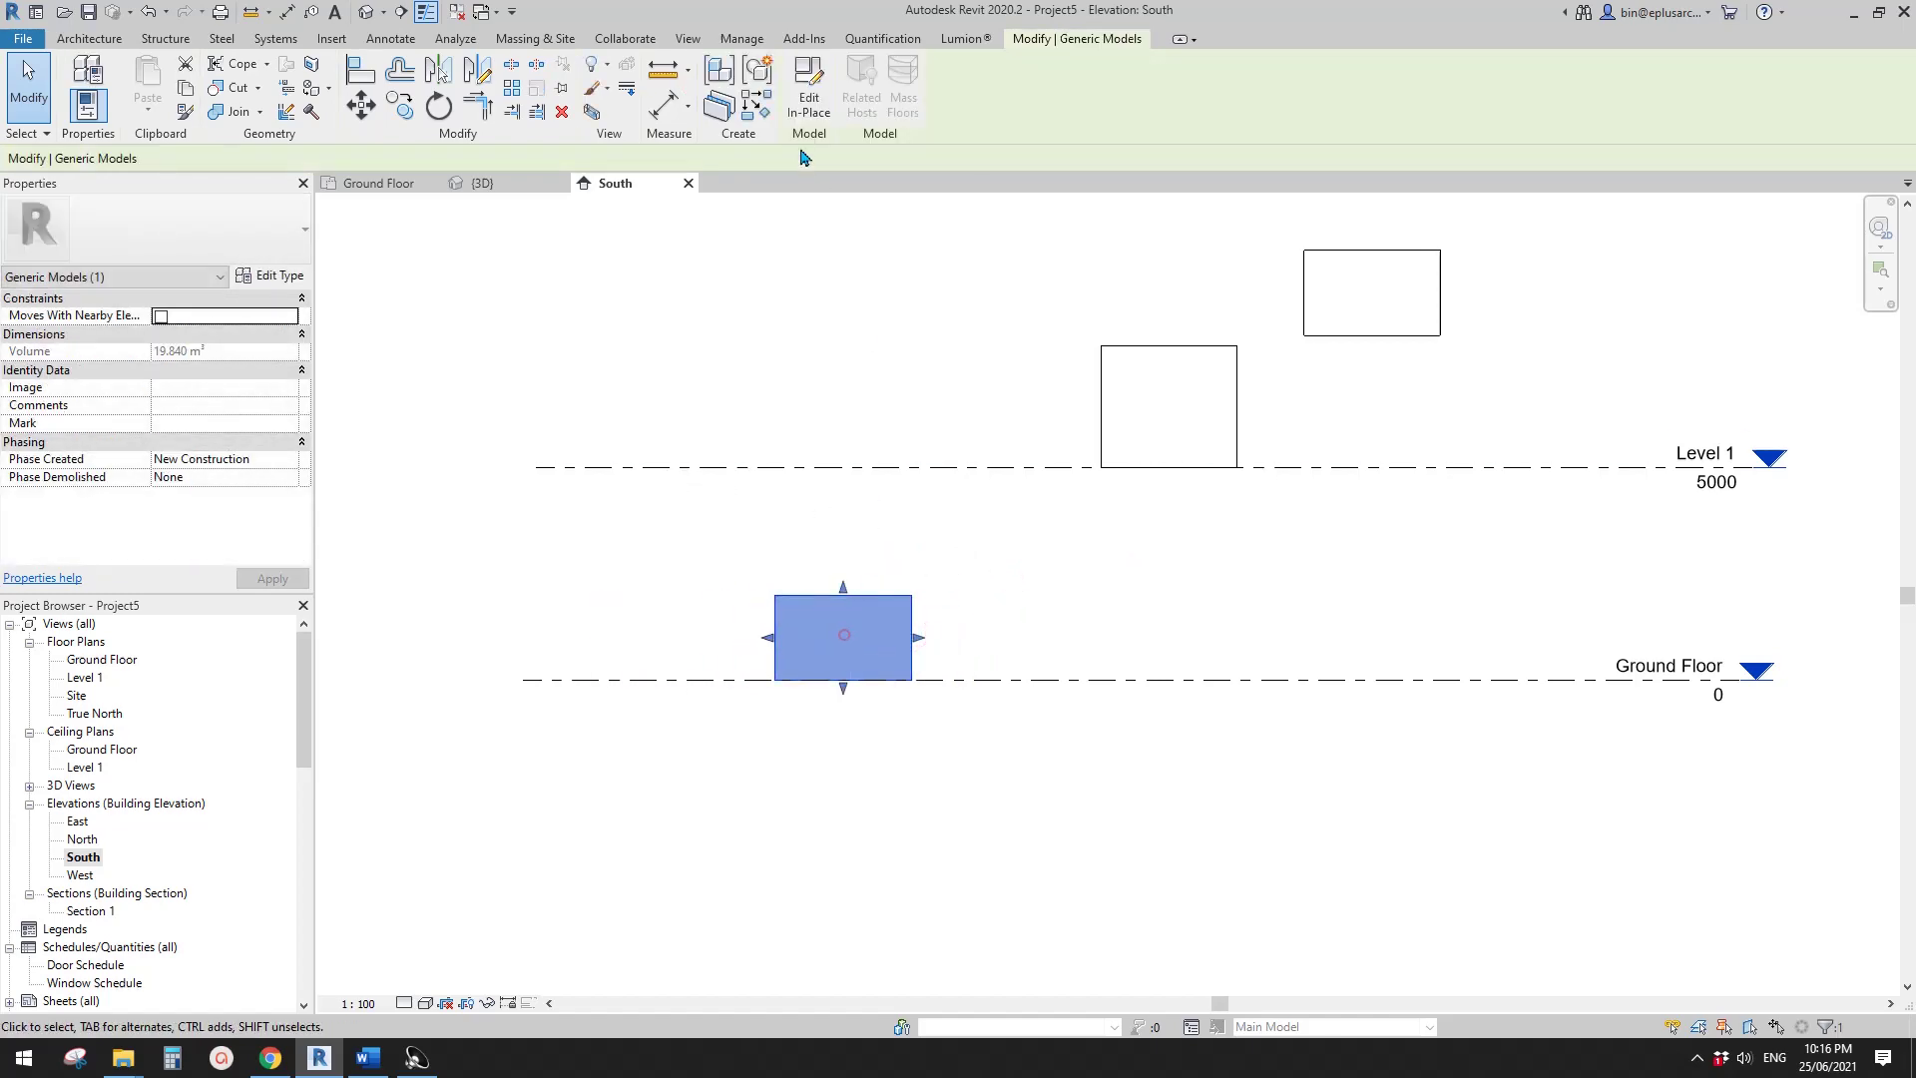
- Edit the lowest box in place, shift its extrusion sideways along Ground Floor away from the middle box, and finish the model
click(806, 95)
click(868, 644)
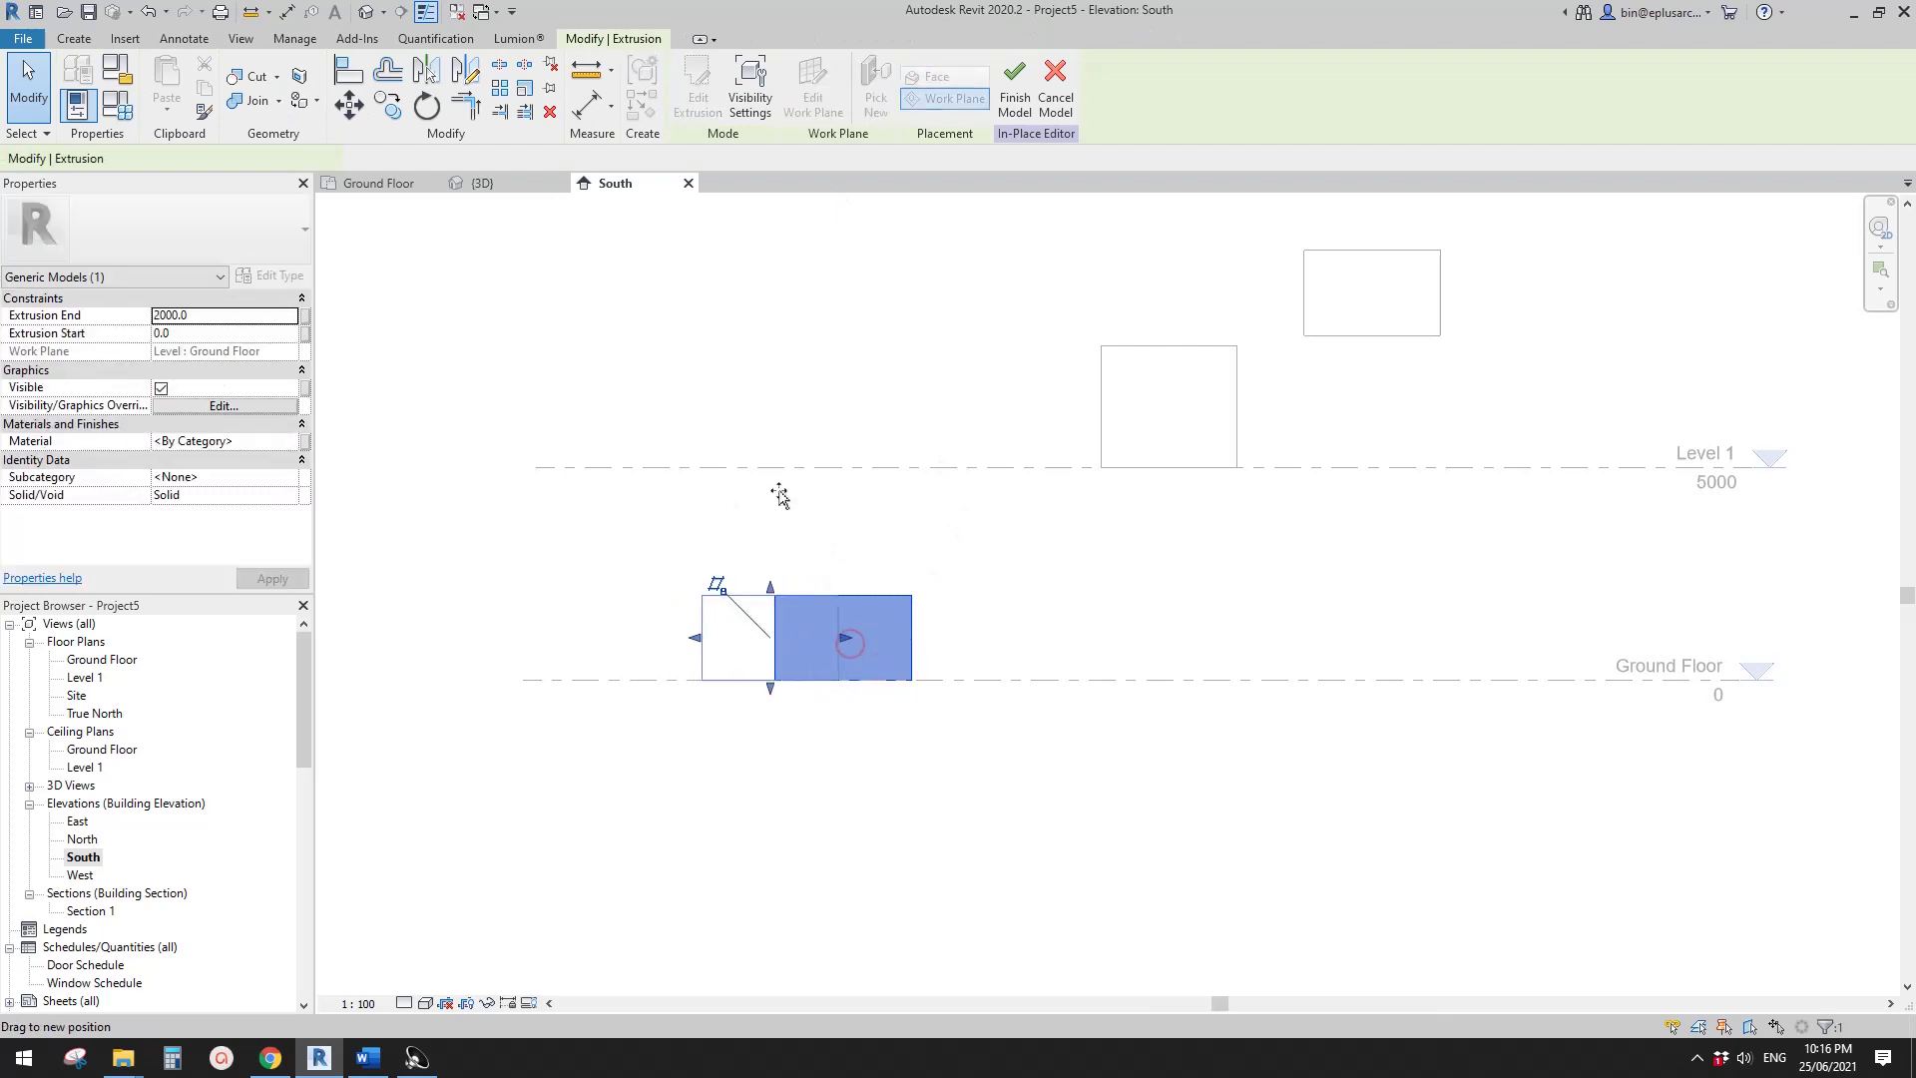
drag(774, 499, 695, 499)
click(1015, 97)
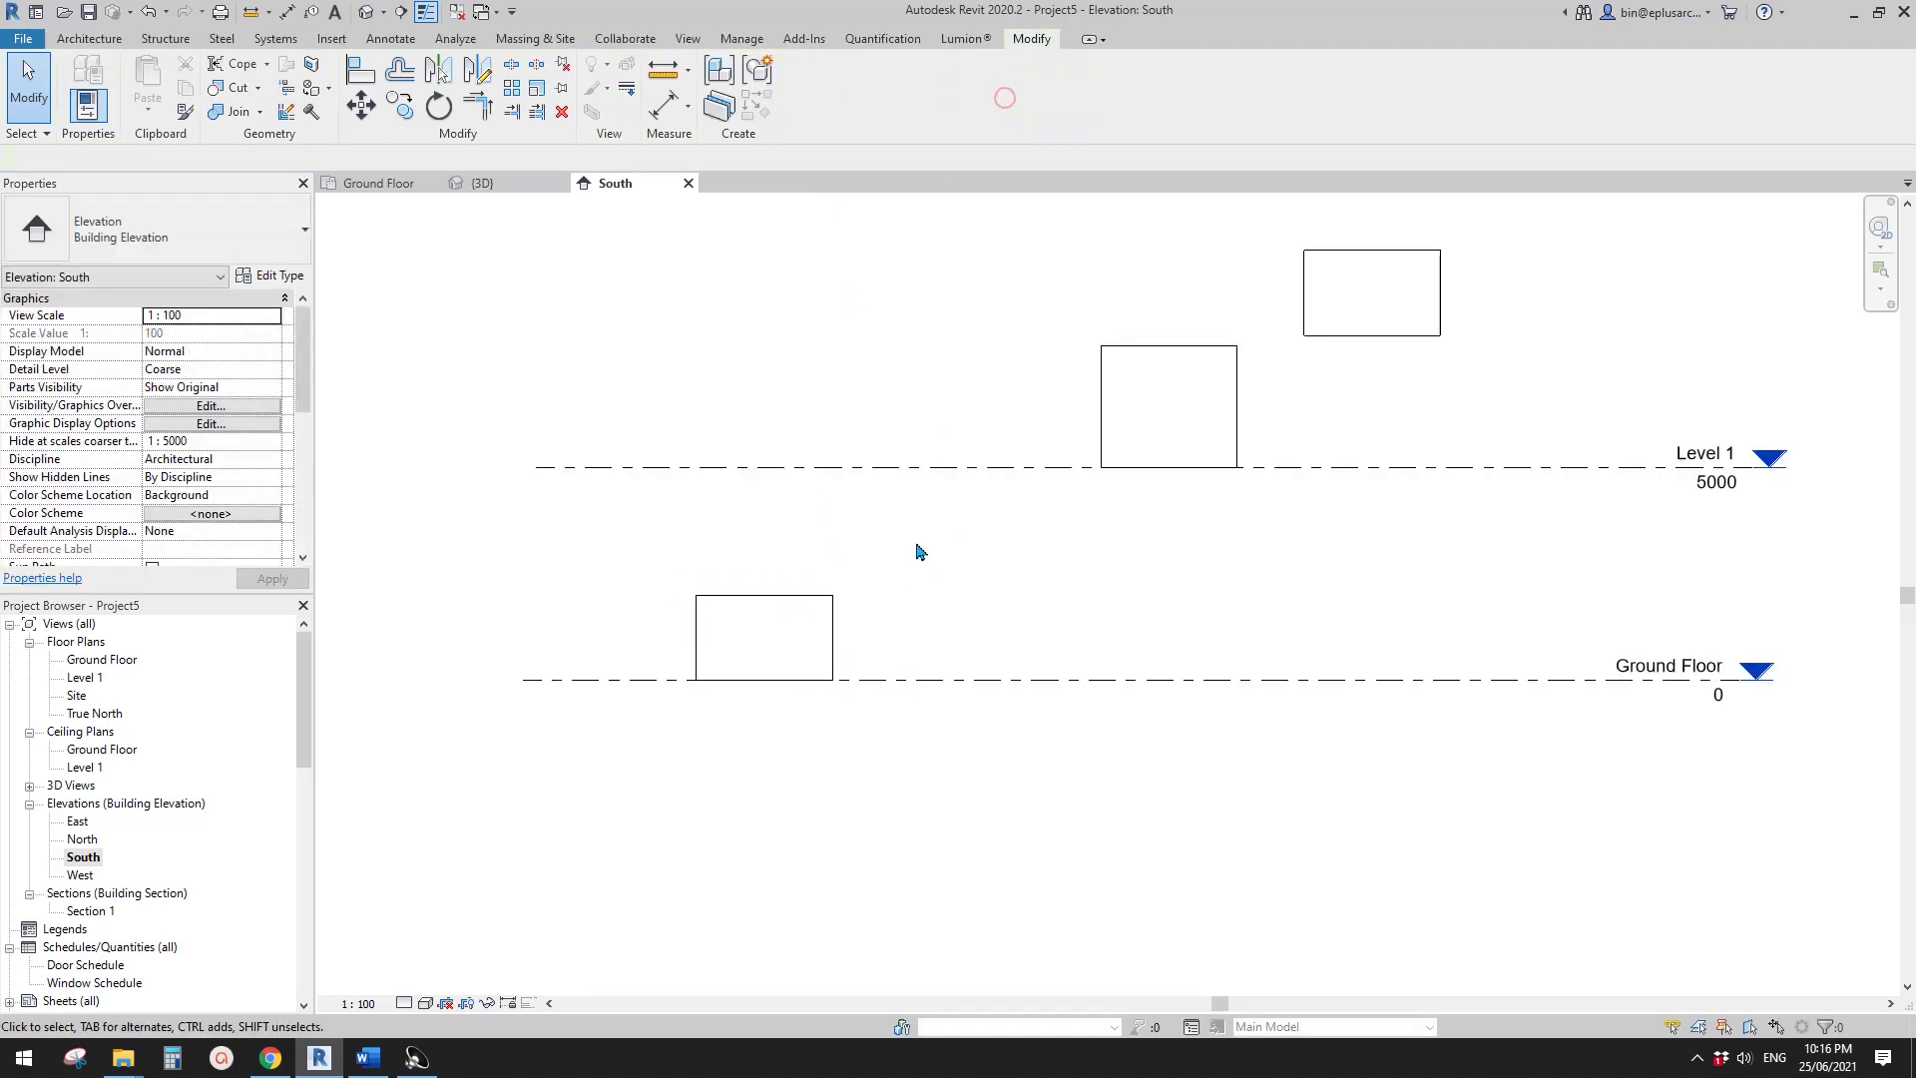
- Move the lowest box sideways along Ground Floor, slightly back toward the middle box
click(809, 641)
scroll(808, 641, up, 2)
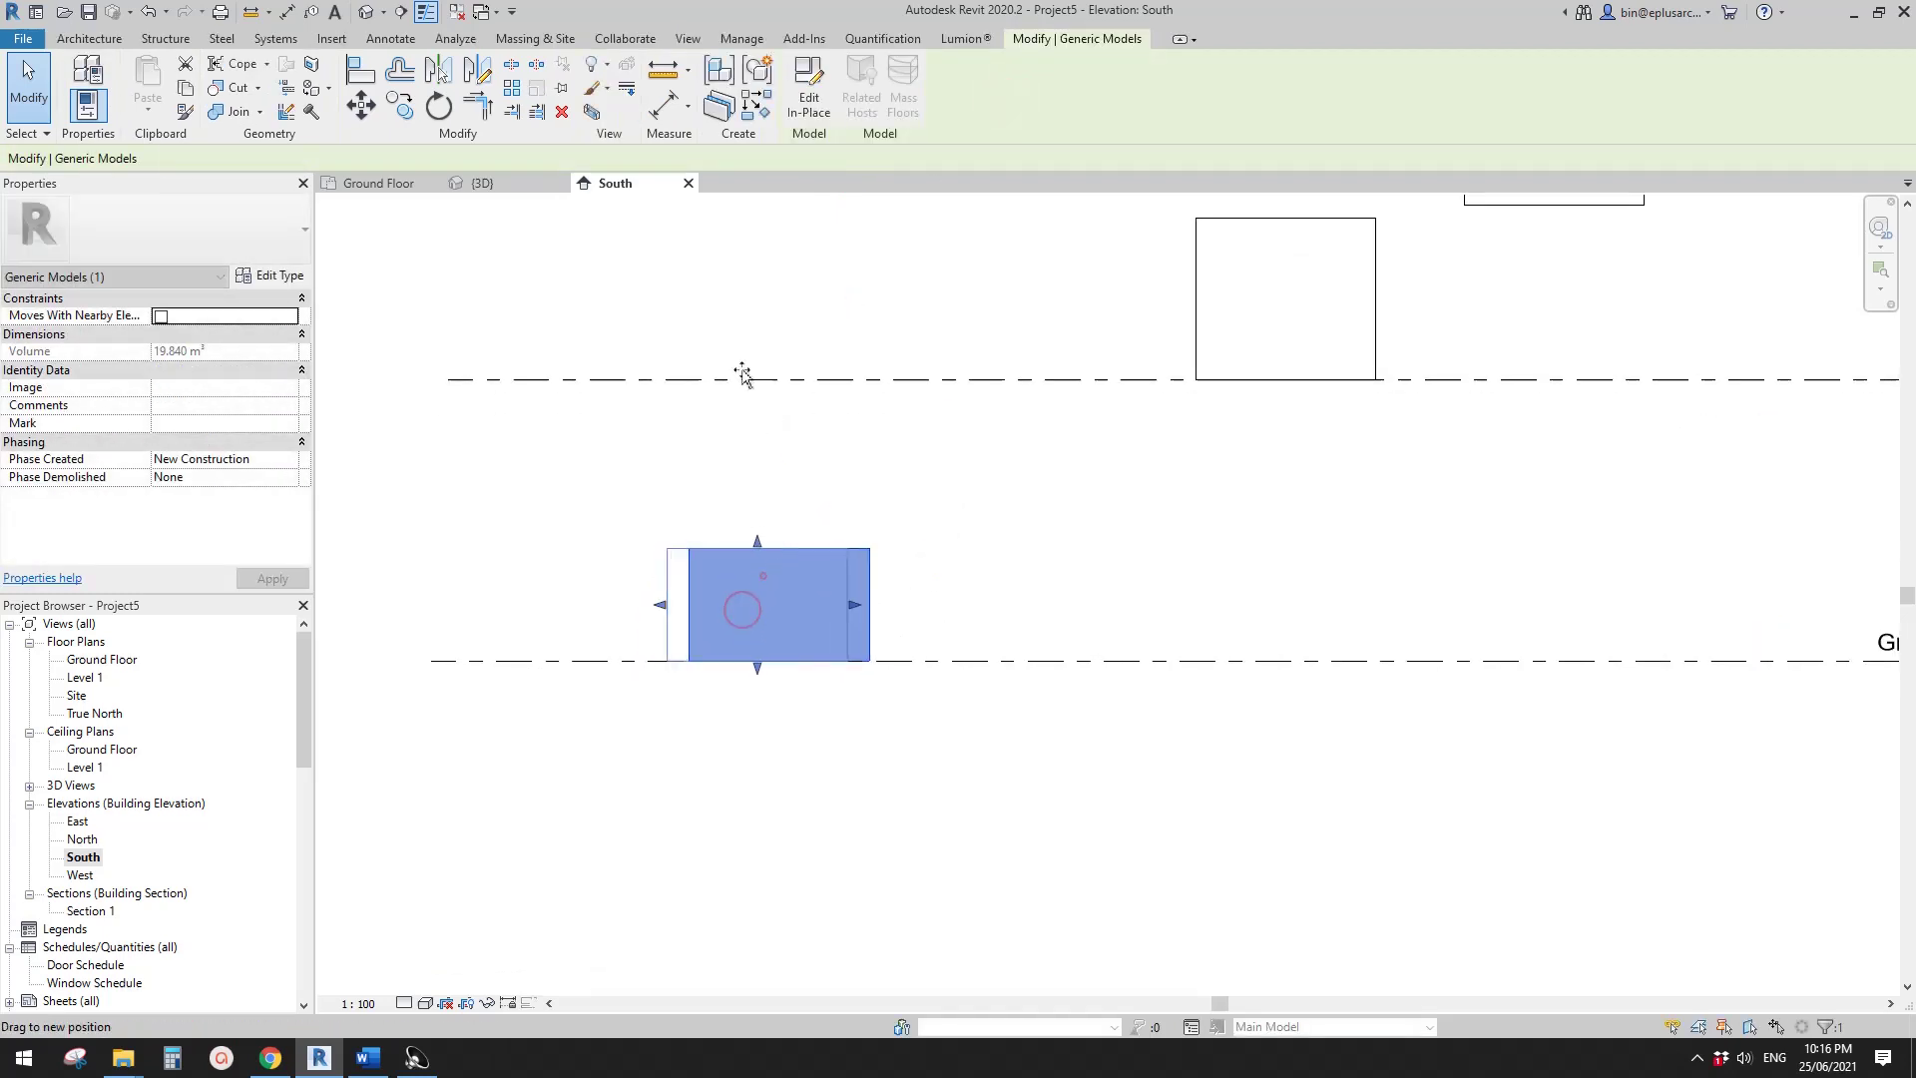
drag(747, 580, 843, 567)
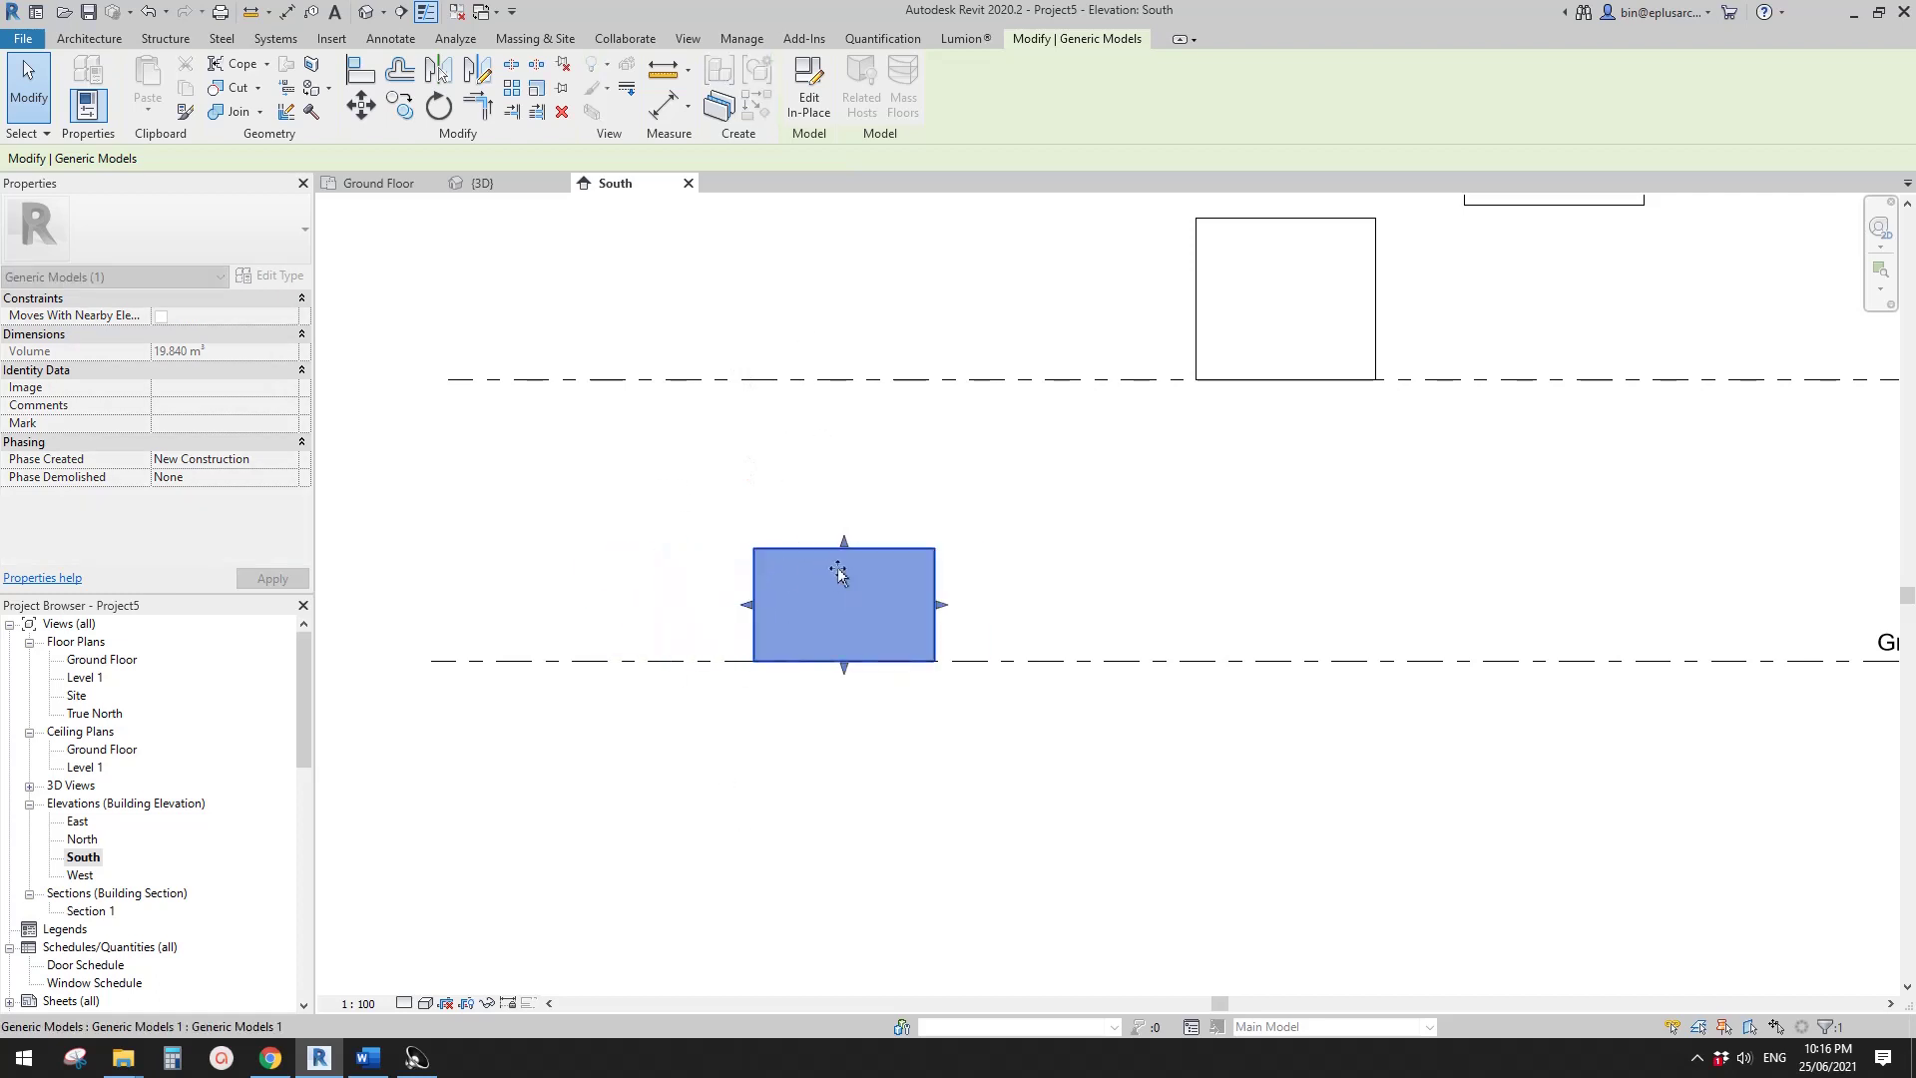
scroll(810, 667, down, 2)
click(928, 579)
- Copy the Ground Floor box 7000 straight up with the Constrain option off
click(836, 625)
middle_drag(856, 600, 826, 576)
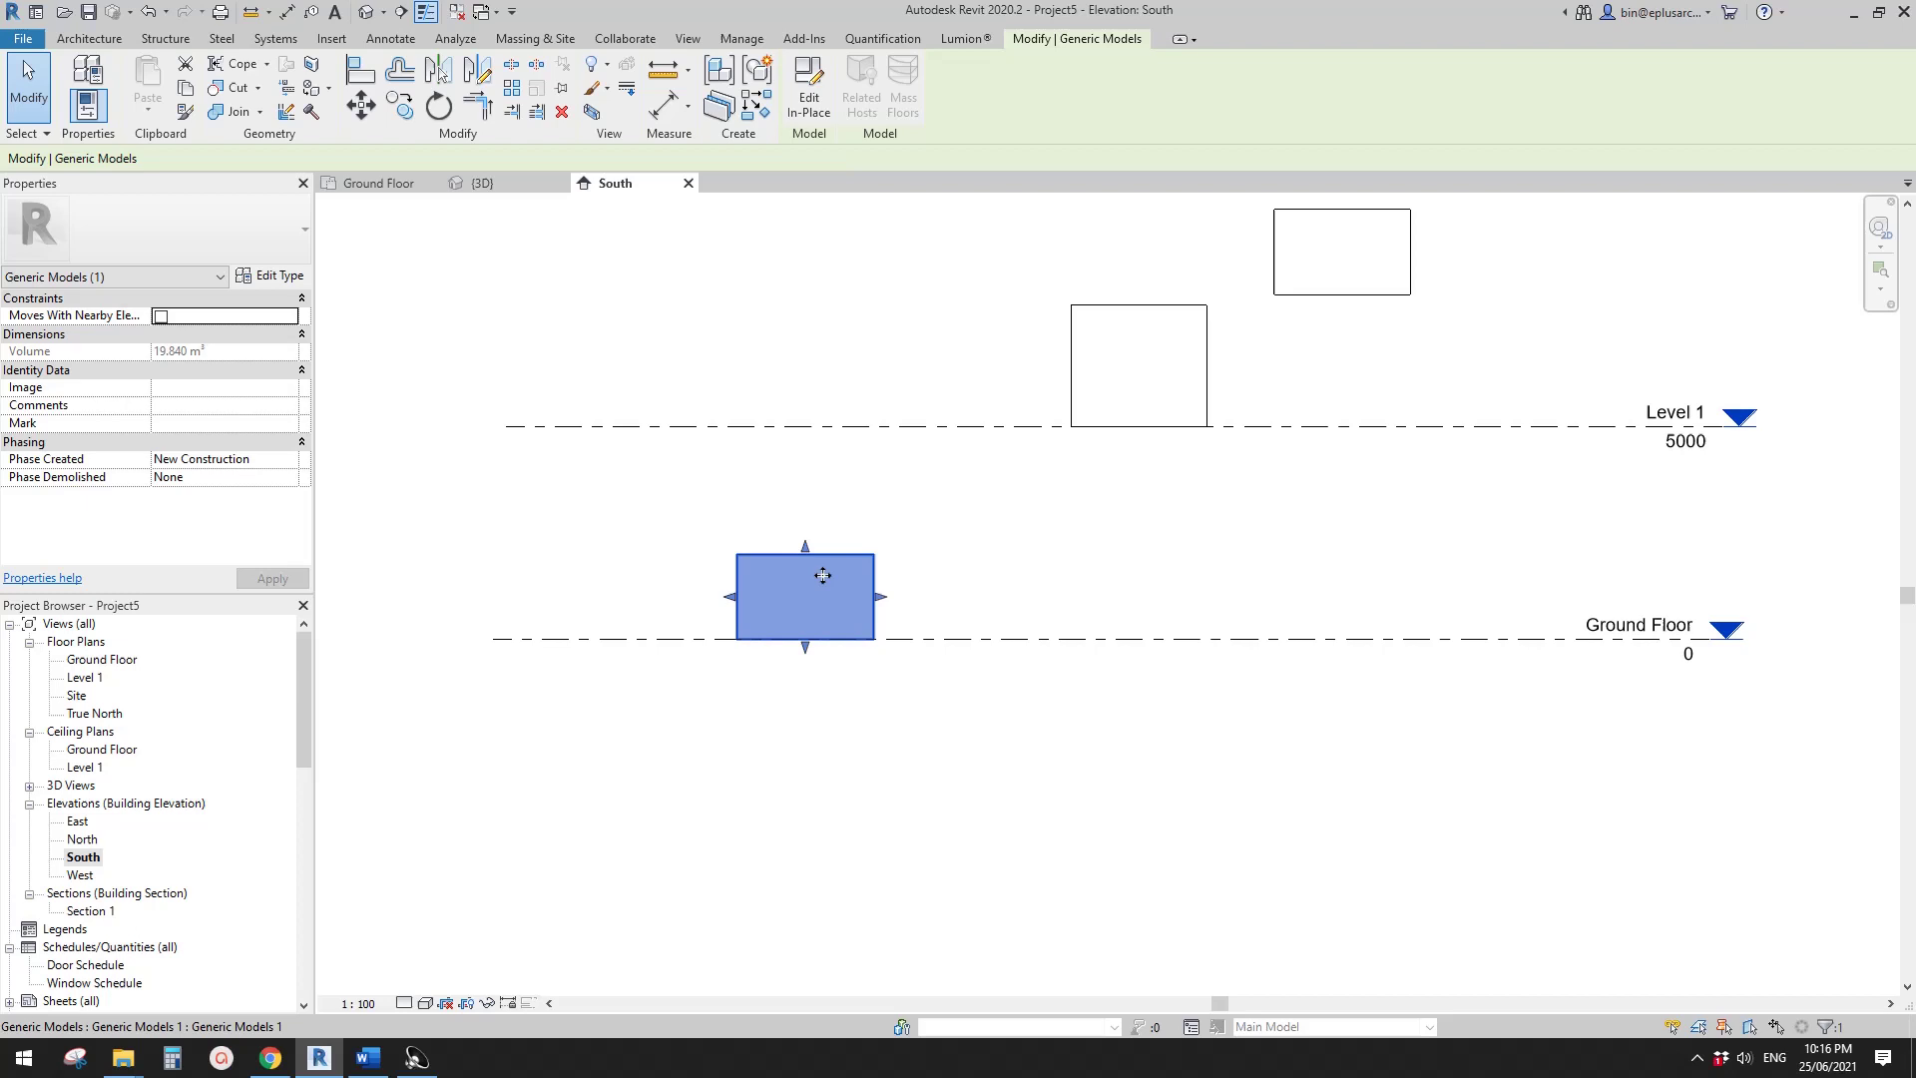
key(c)
key(o)
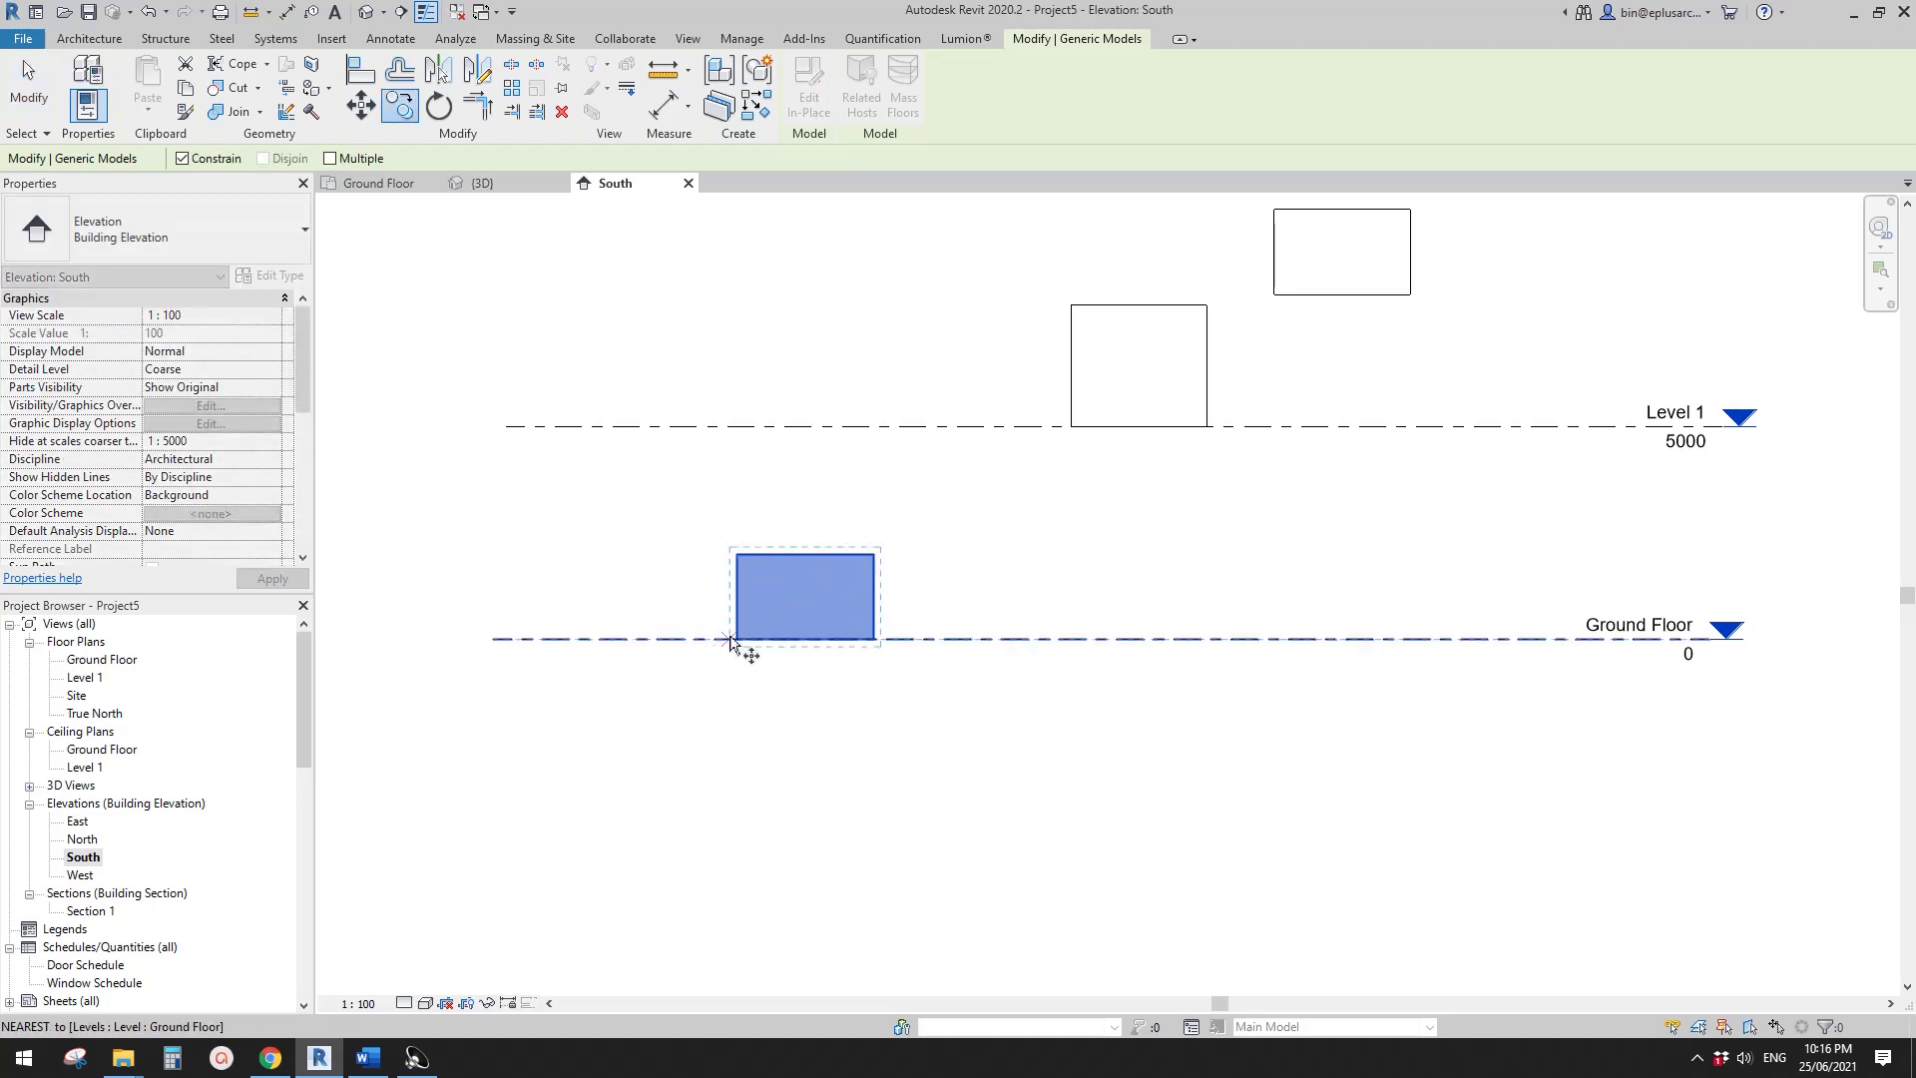
click(984, 554)
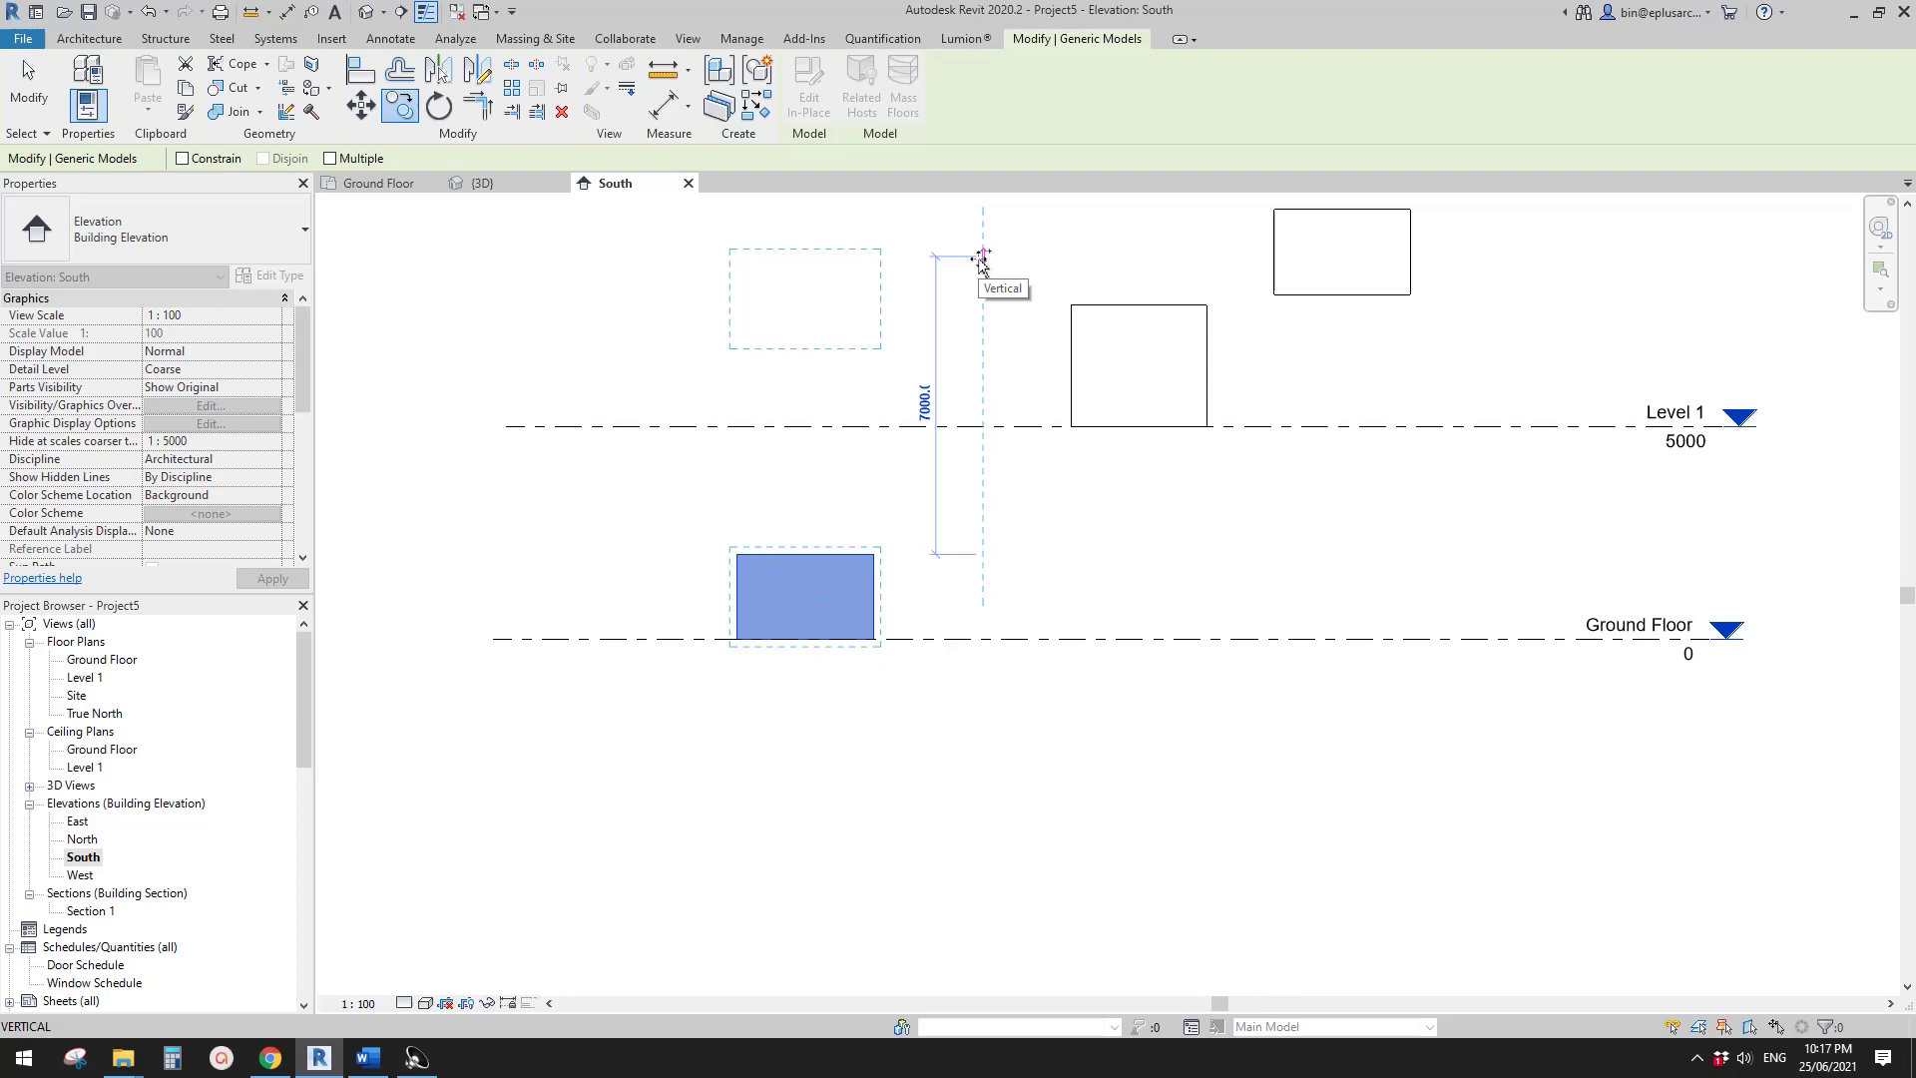
click(983, 257)
key(Escape)
- Move the raised copy sideways, clear of the original below, to an elevation of about 7124 from its level
middle_drag(821, 412, 976, 547)
scroll(879, 534, up, 2)
click(888, 418)
click(879, 568)
scroll(1001, 523, down, 1)
middle_drag(1010, 454, 889, 496)
scroll(993, 499, up, 1)
click(807, 441)
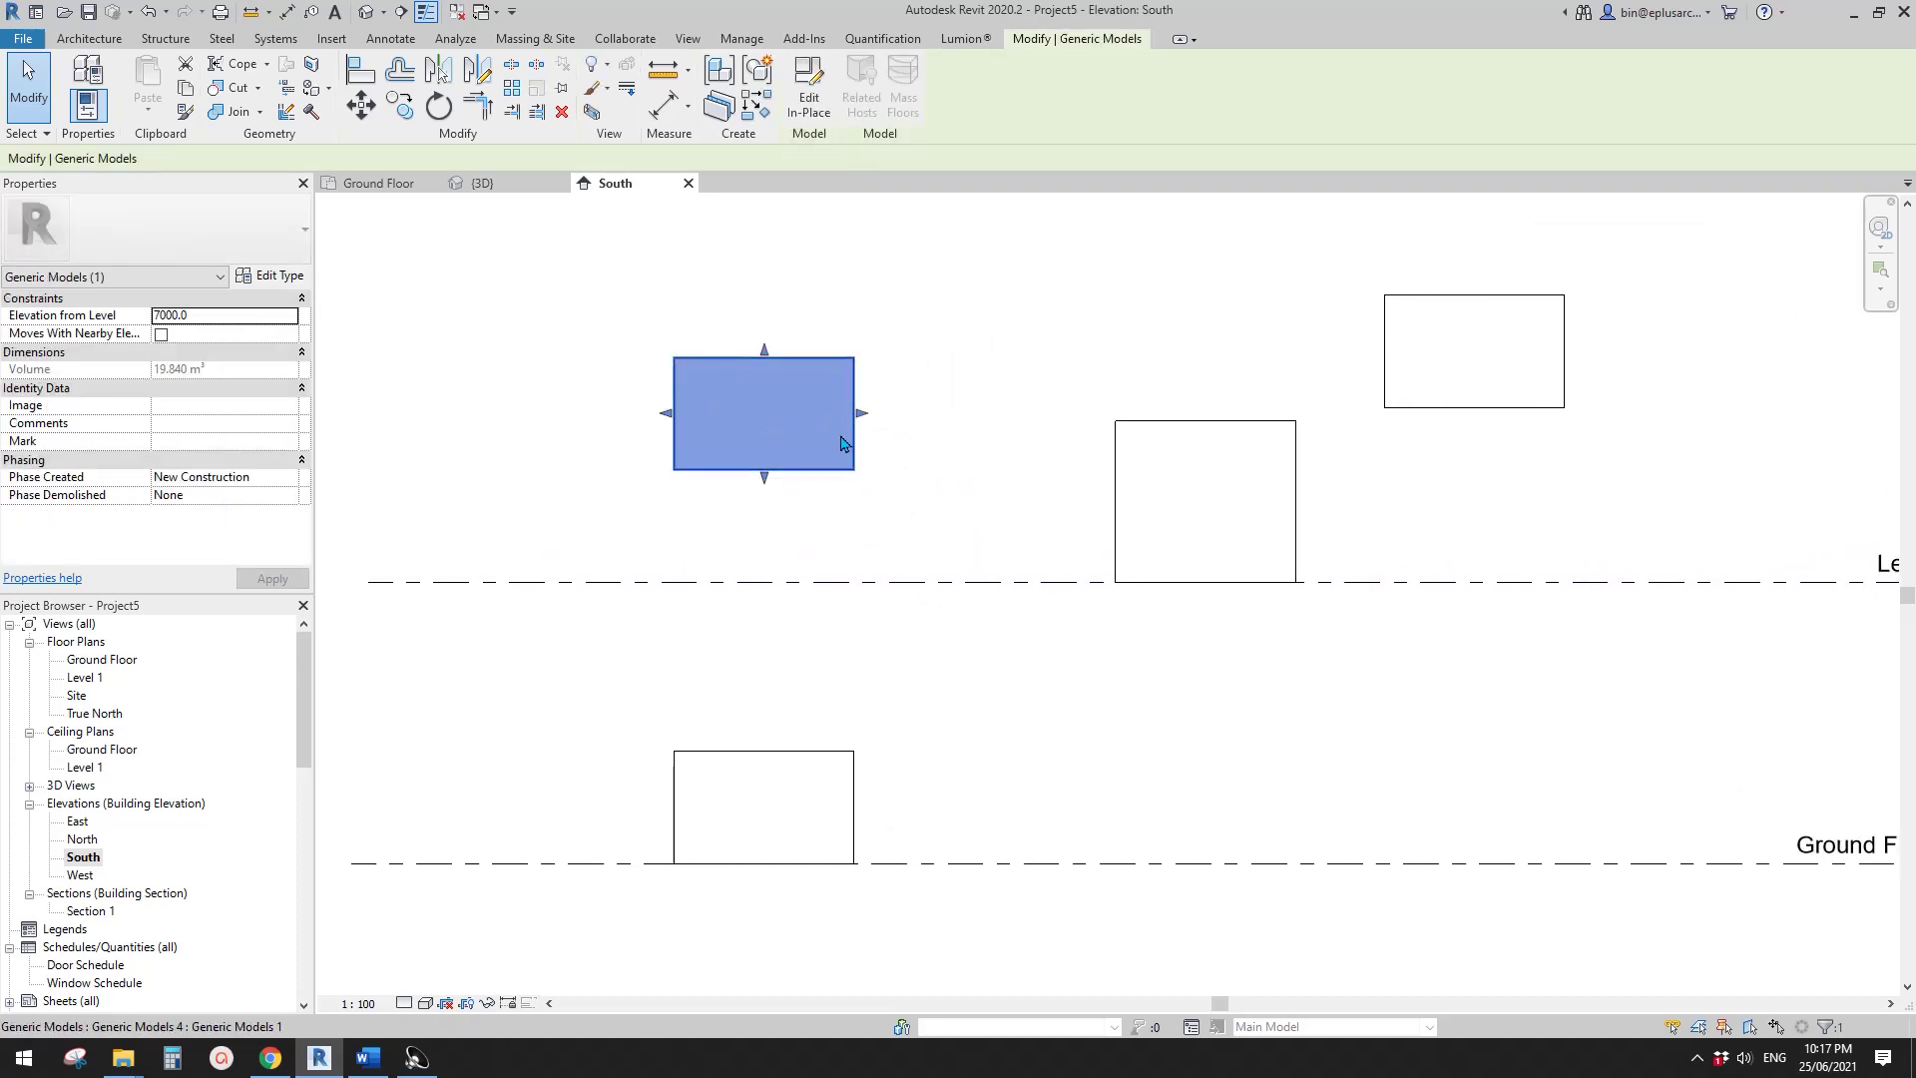
drag(795, 436, 522, 427)
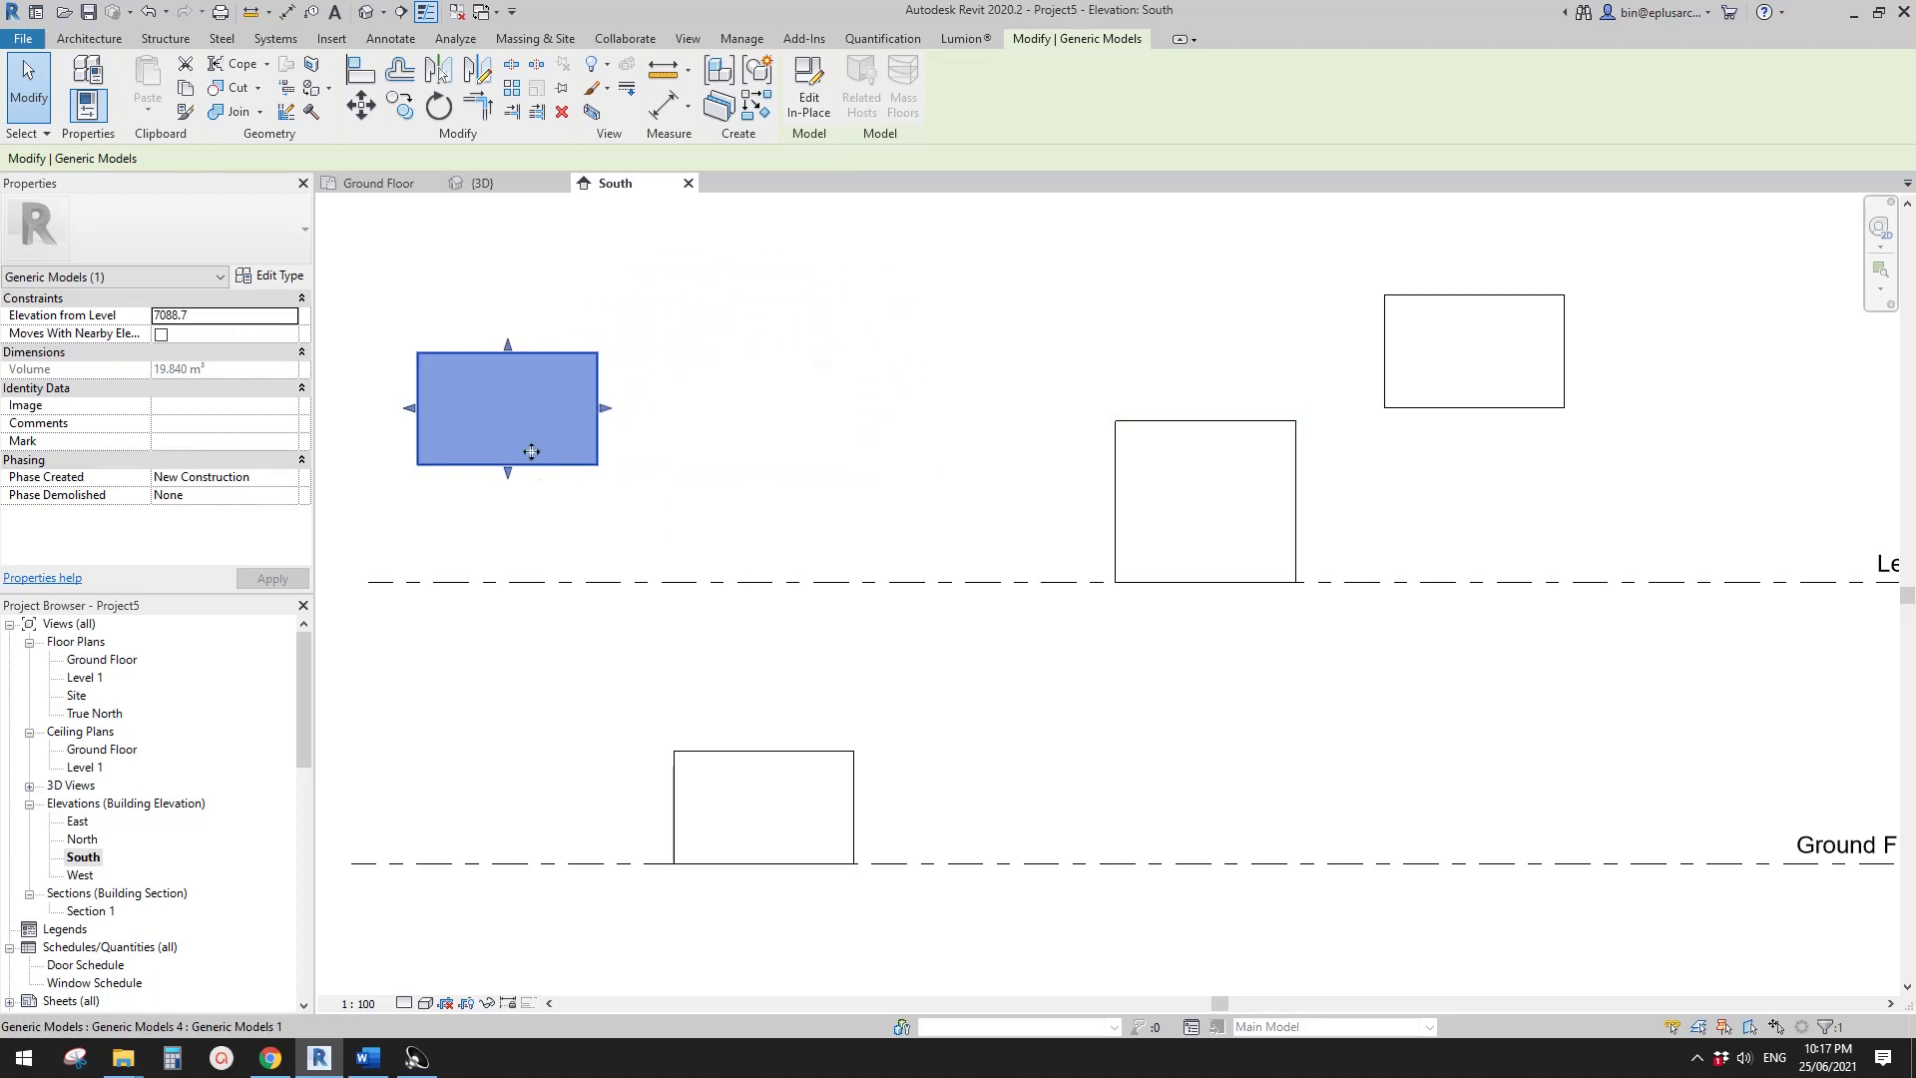
middle_drag(533, 436, 628, 419)
mouse_move(609, 391)
mouse_down()
mouse_move(650, 389)
mouse_move(641, 402)
mouse_up()
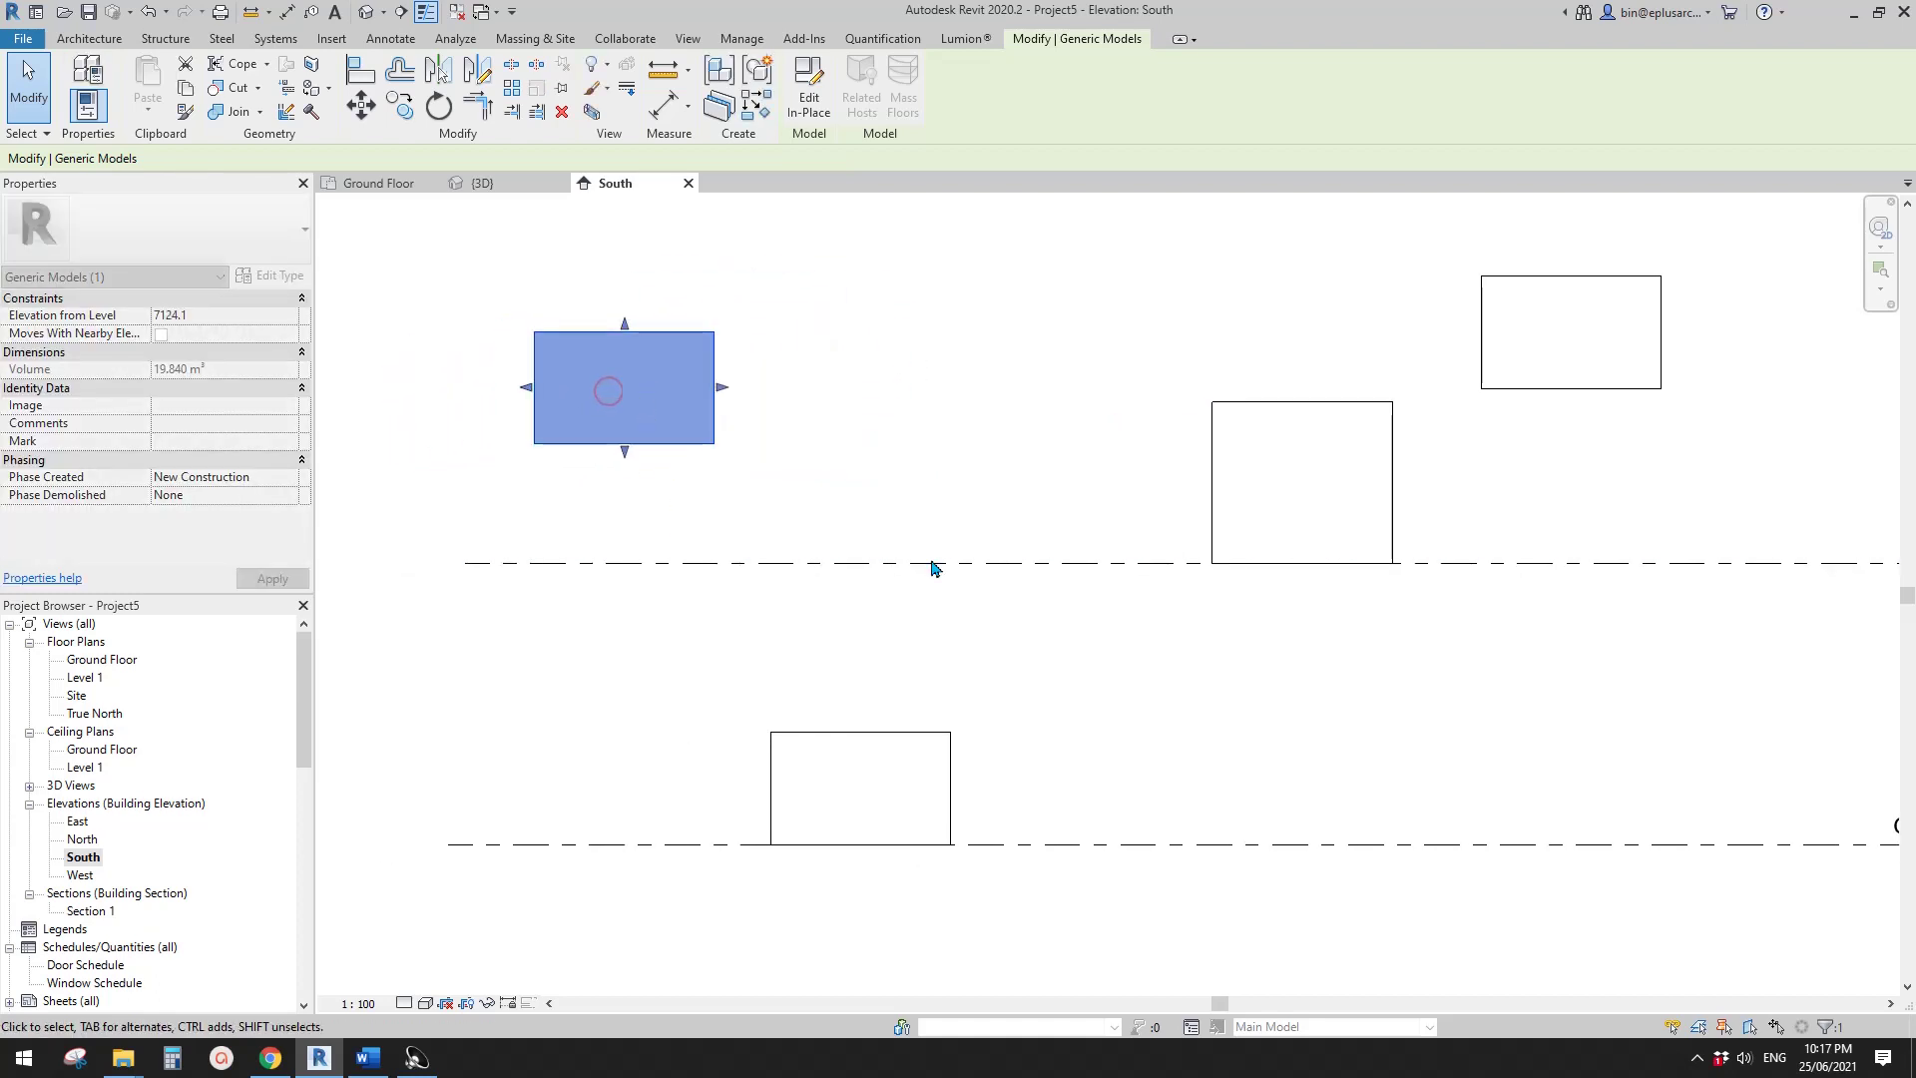
- Edit the copied box in place, dissociate its extrusion from the Ground Floor work plane, and finish the model
click(658, 407)
click(810, 106)
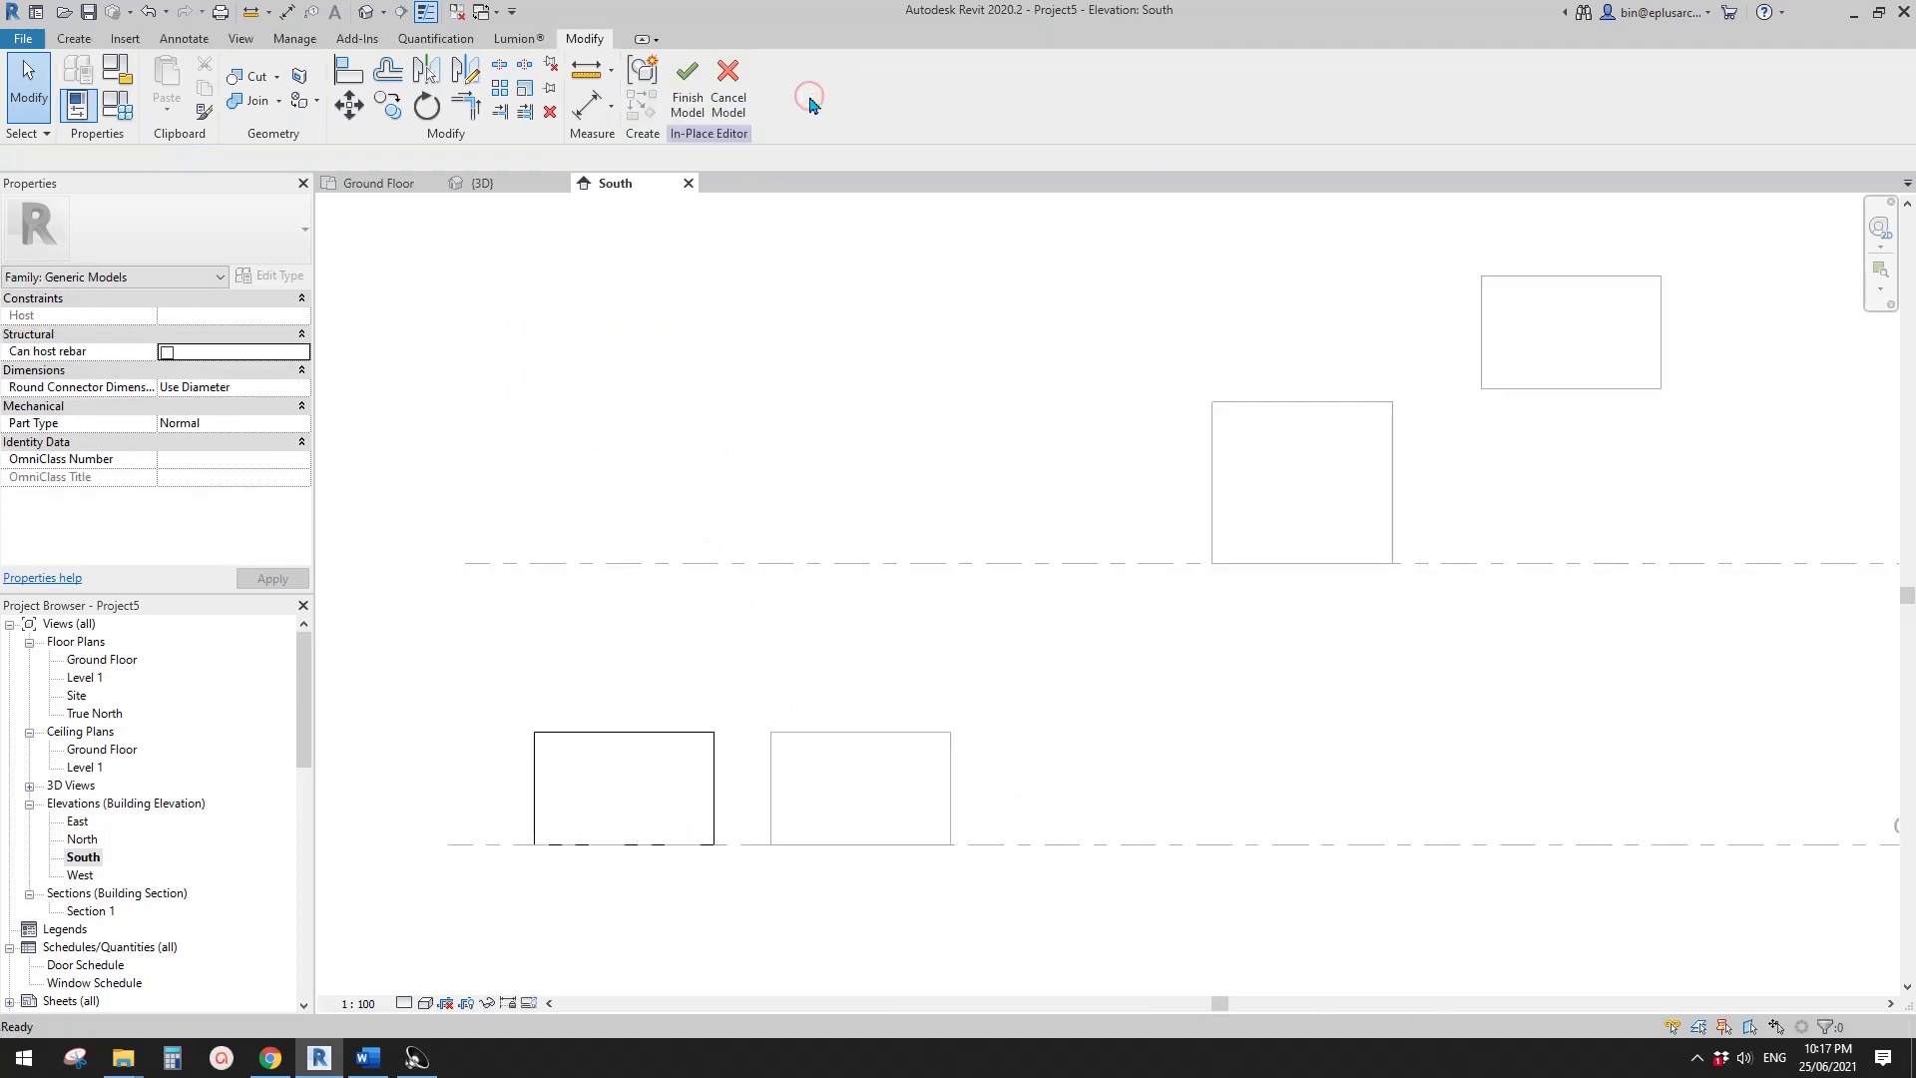
scroll(1206, 731, down, 1)
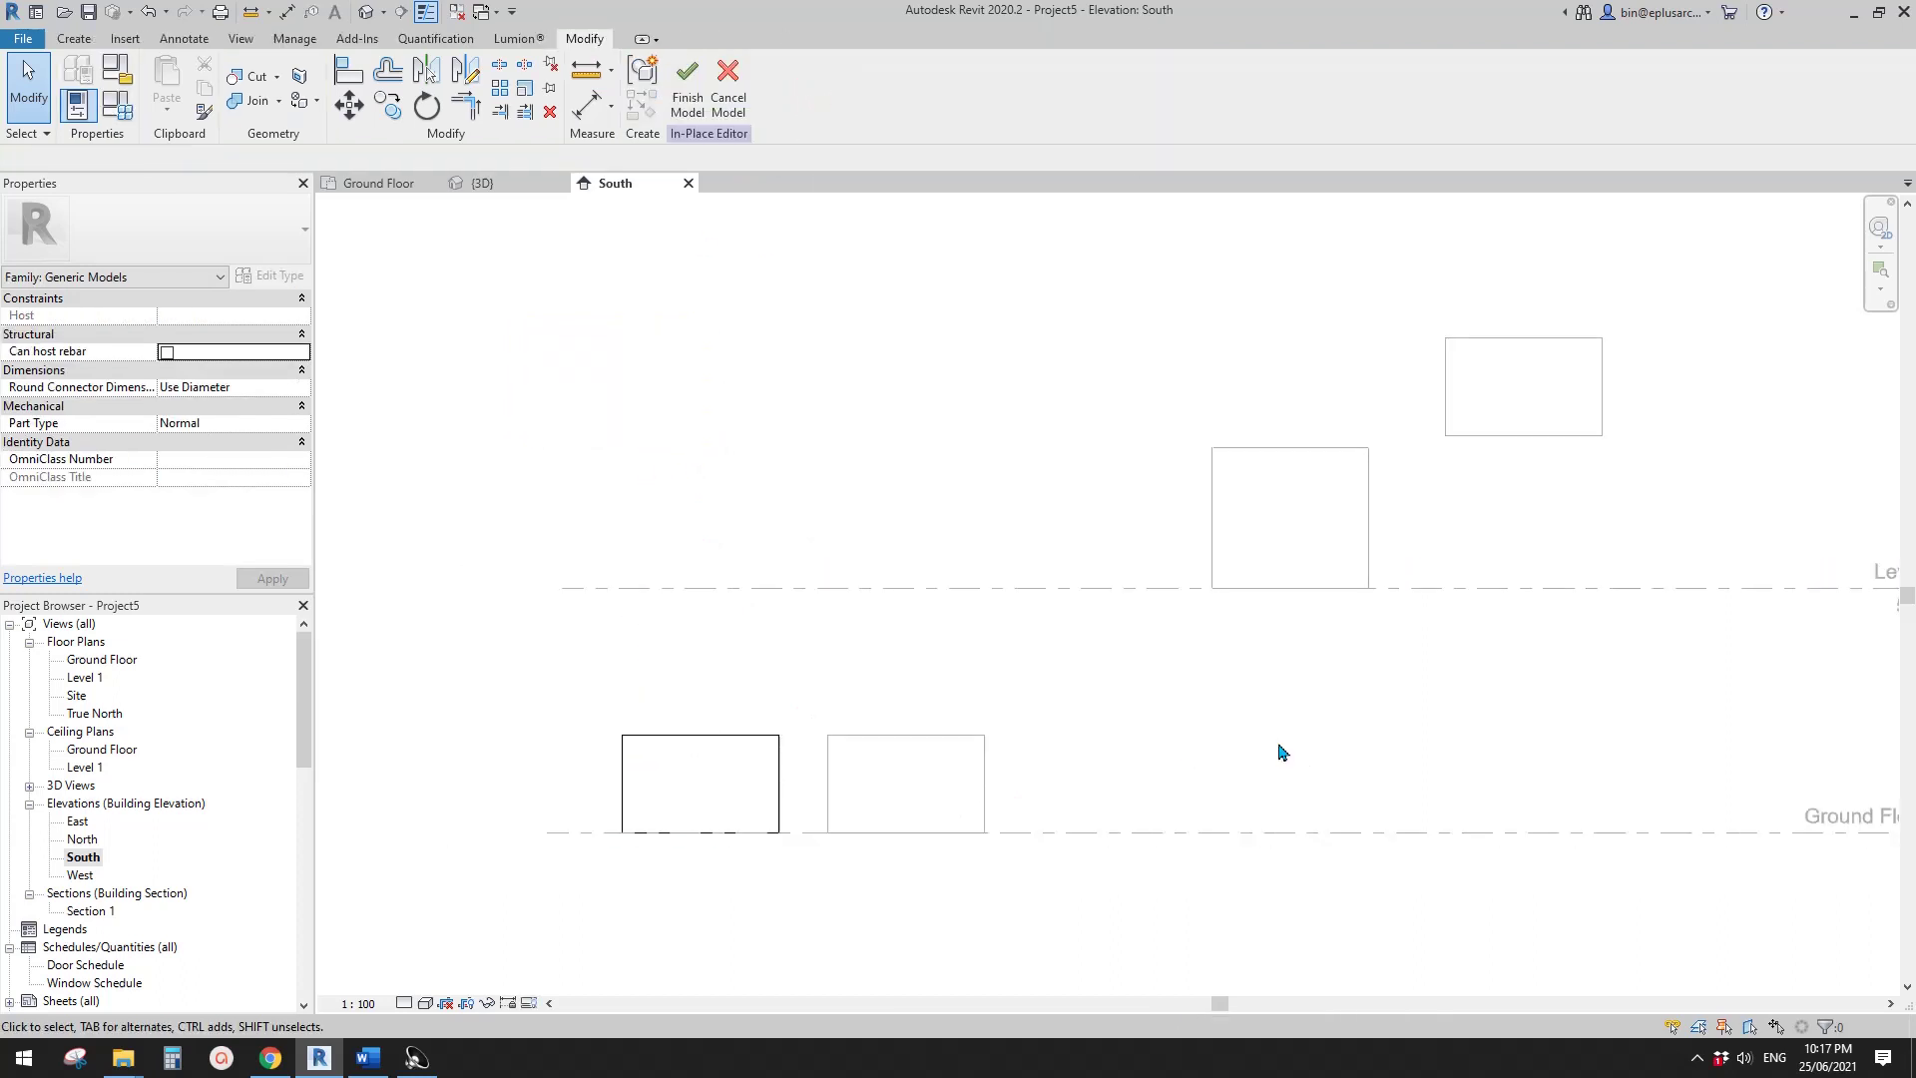
middle_drag(1637, 818, 1367, 775)
middle_drag(812, 752, 1060, 710)
click(675, 708)
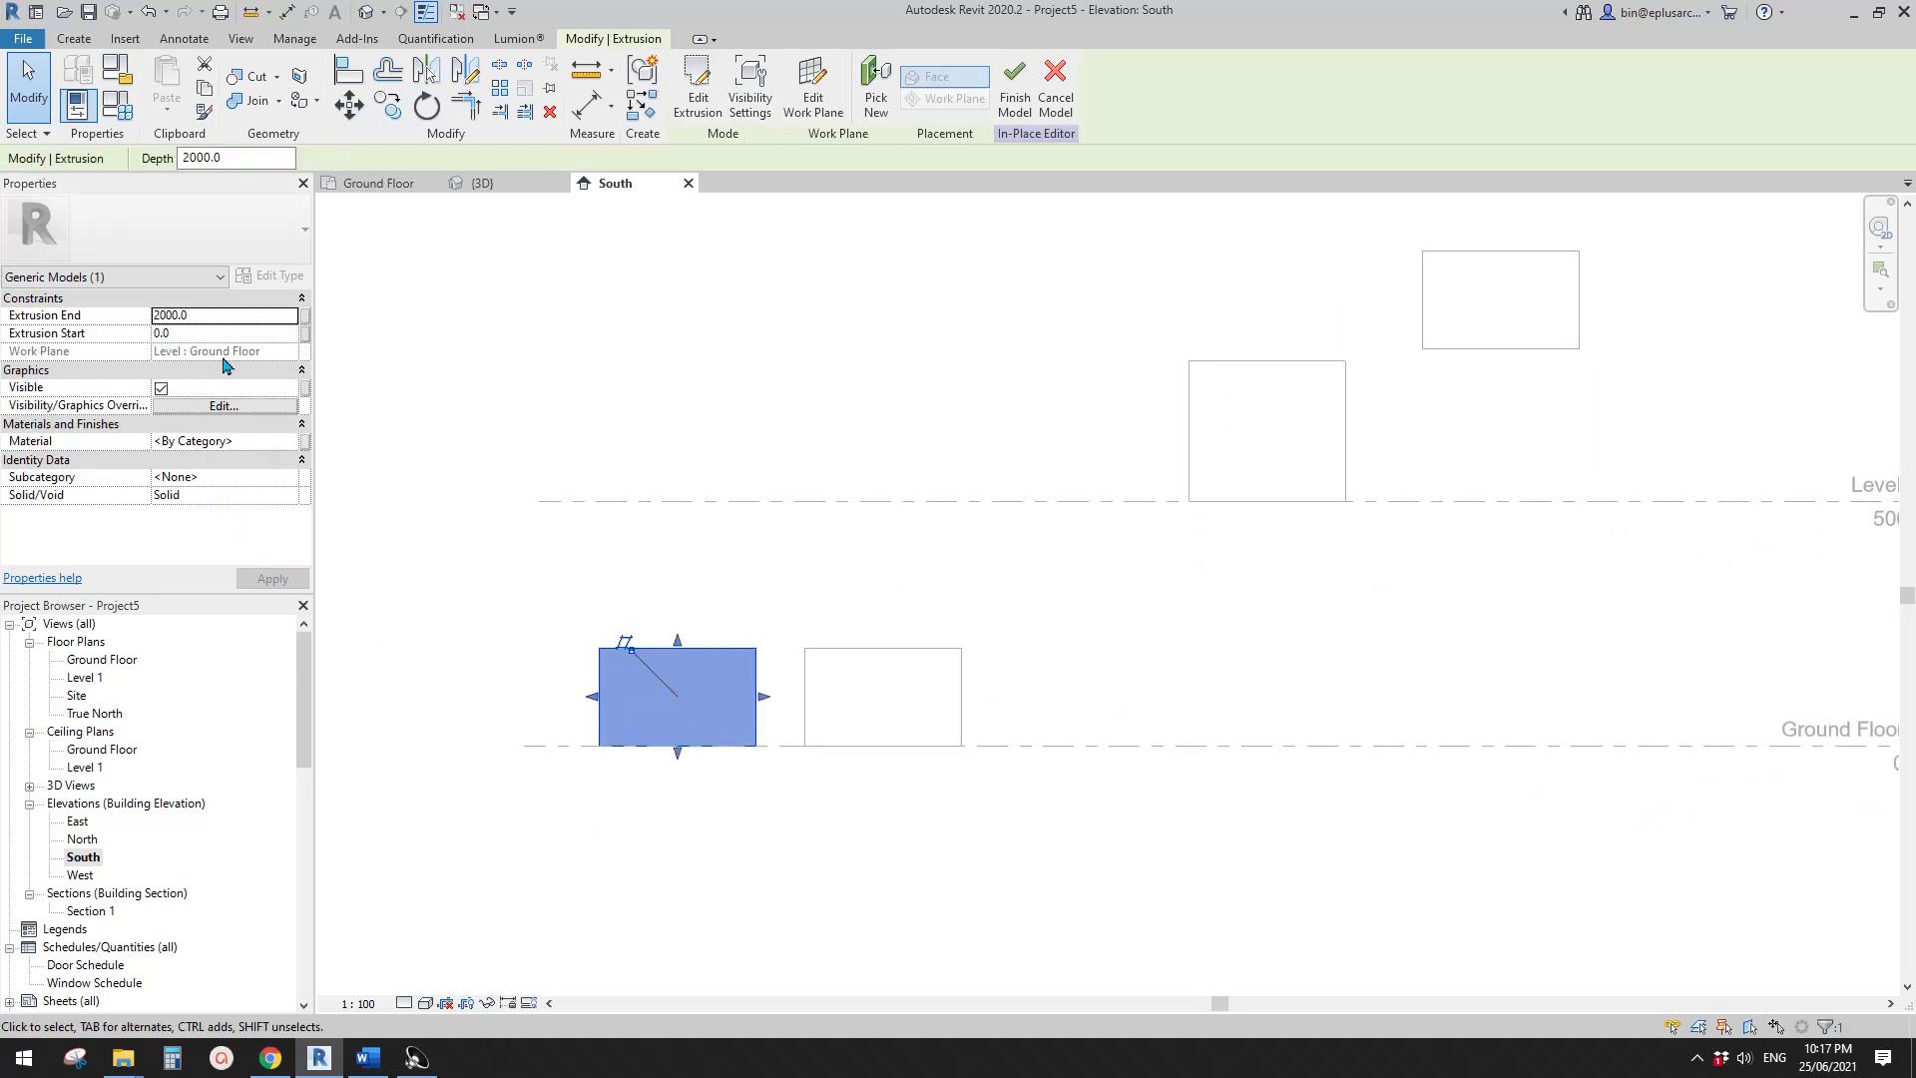
middle_drag(736, 552, 737, 543)
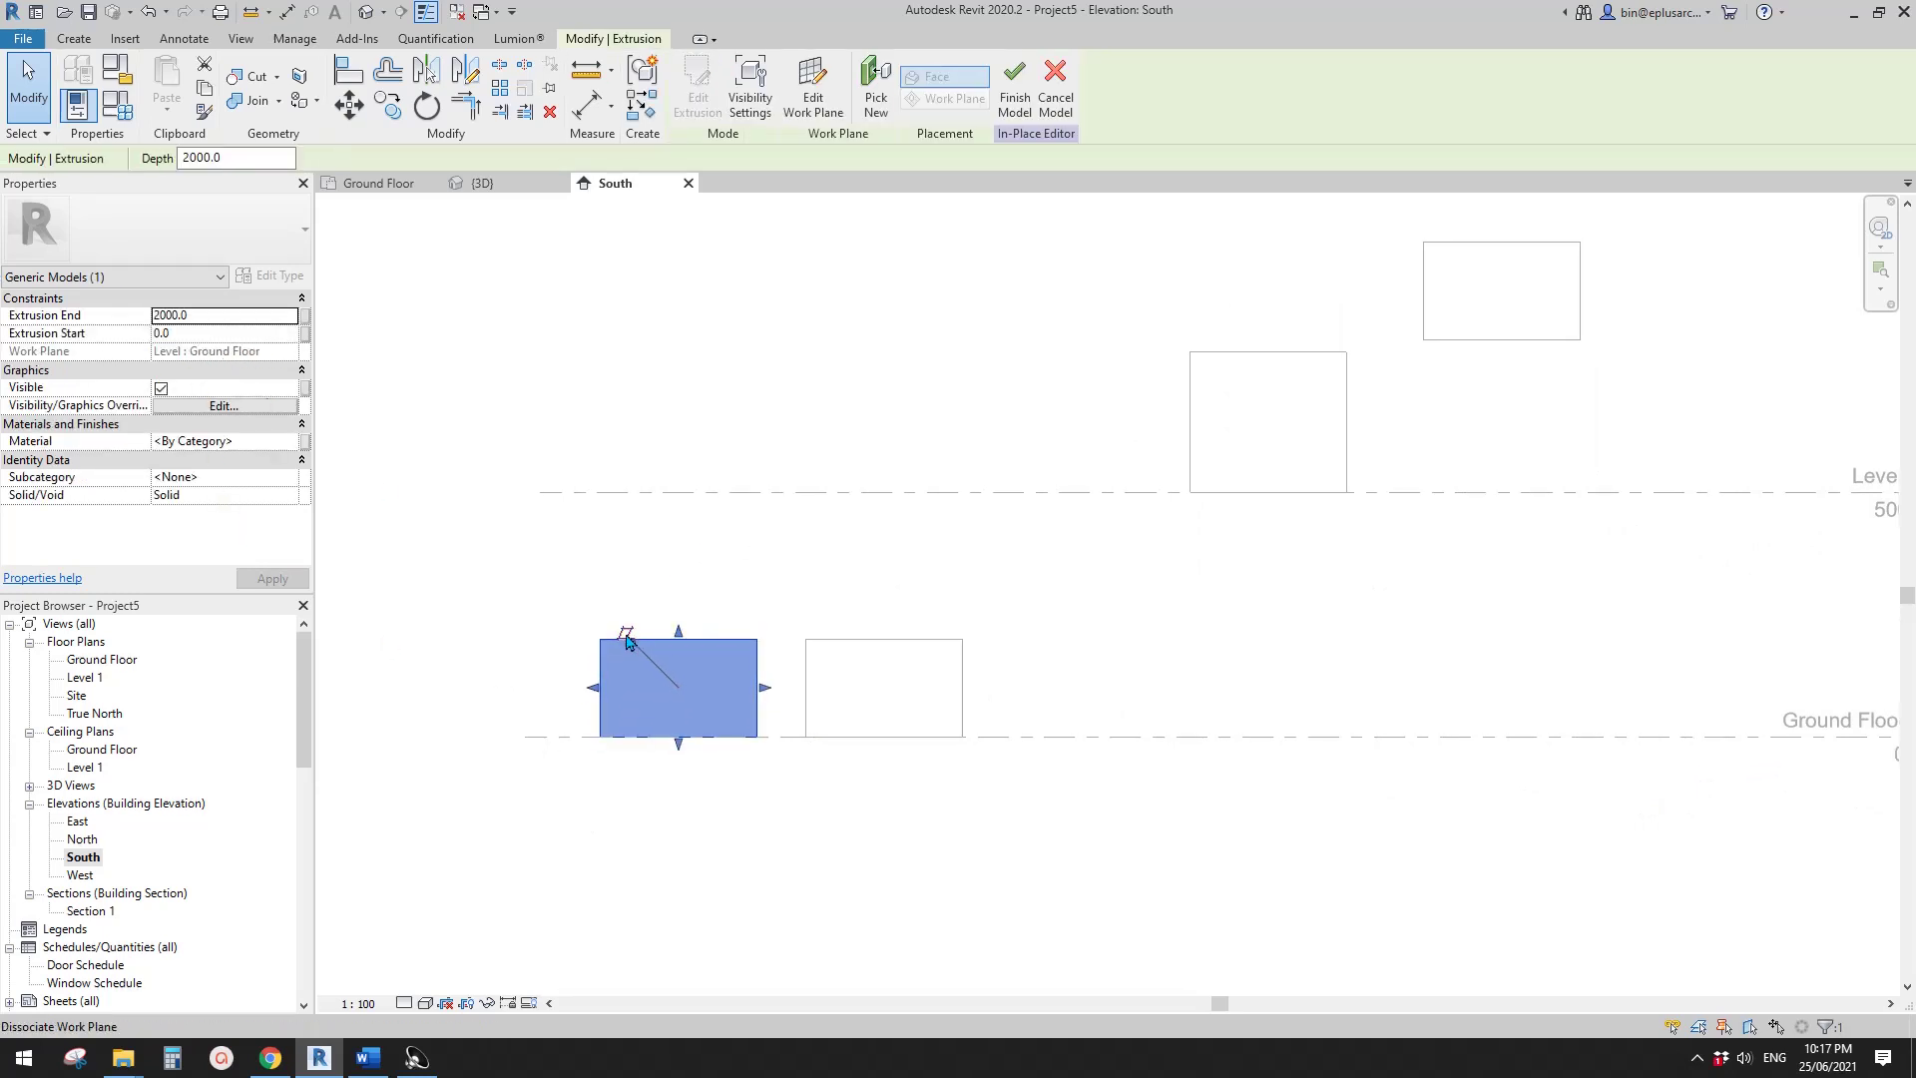
click(627, 635)
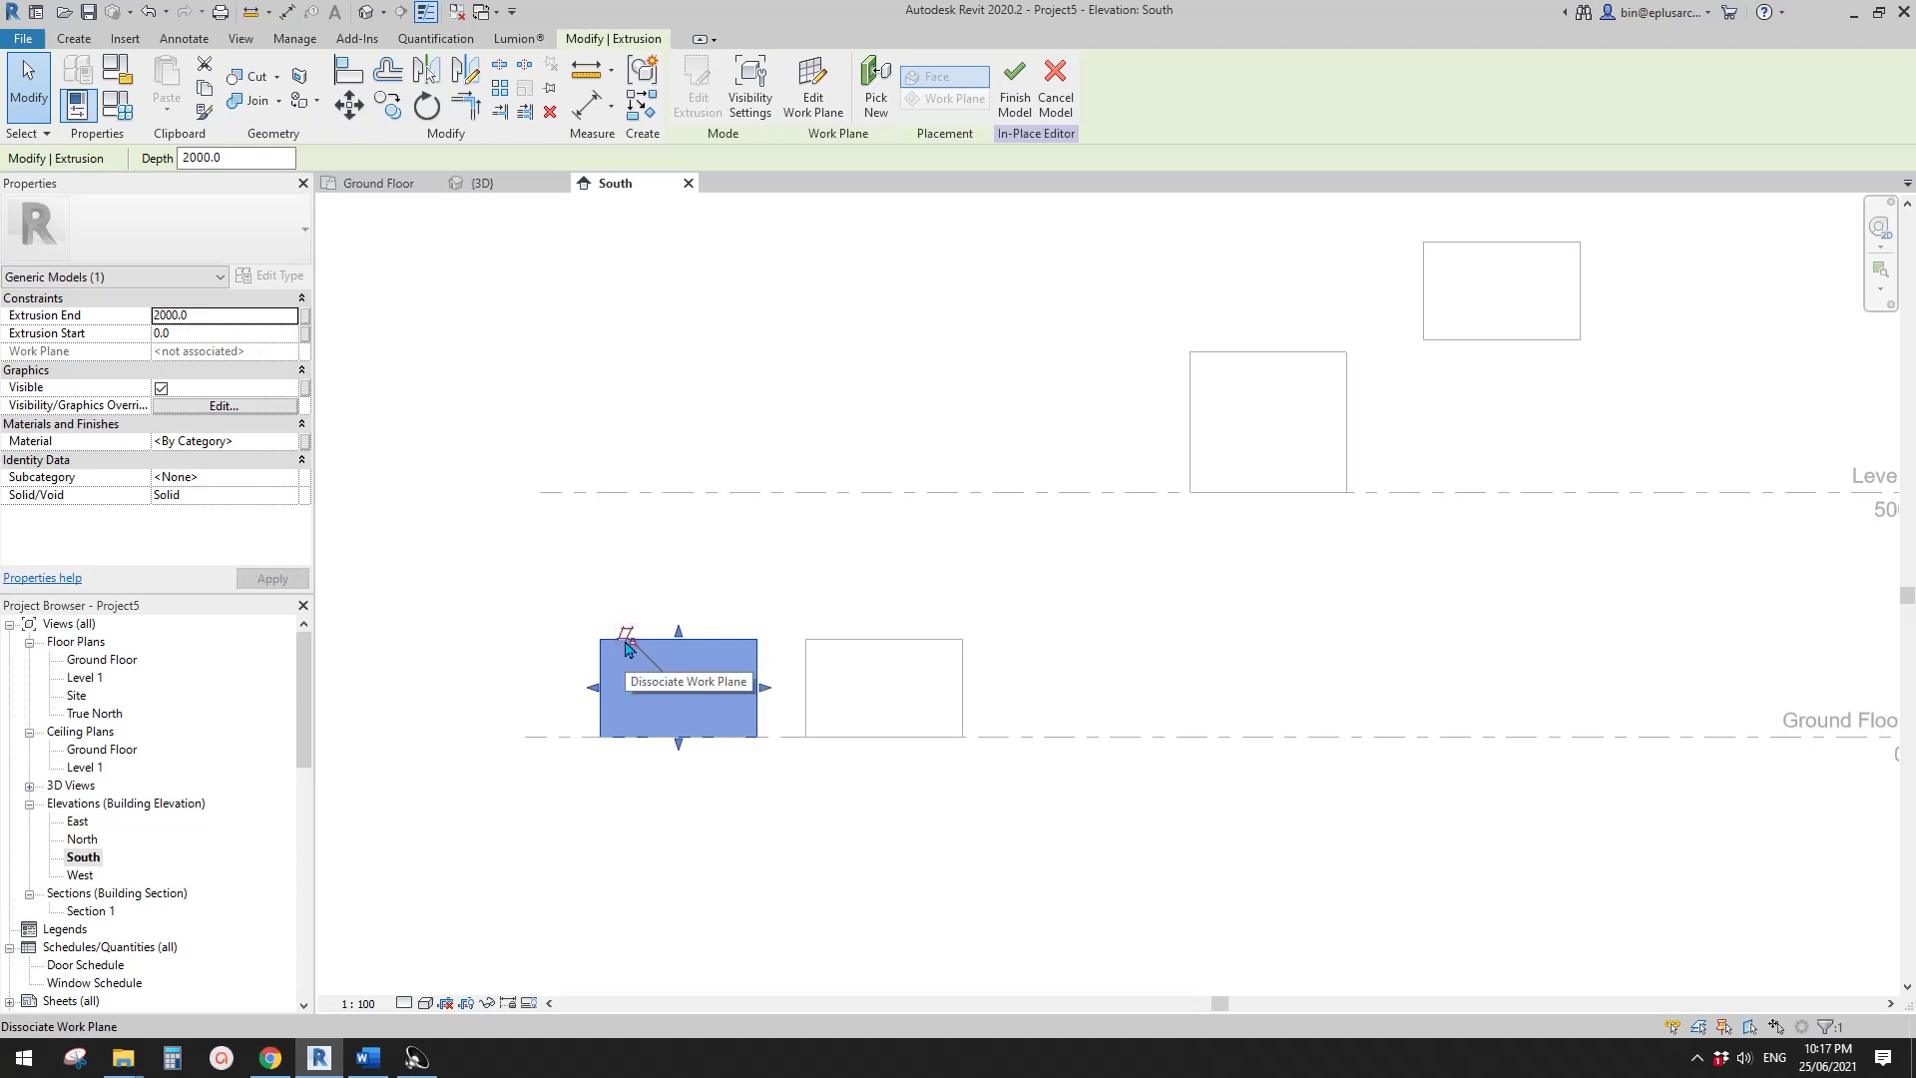
scroll(627, 642, up, 2)
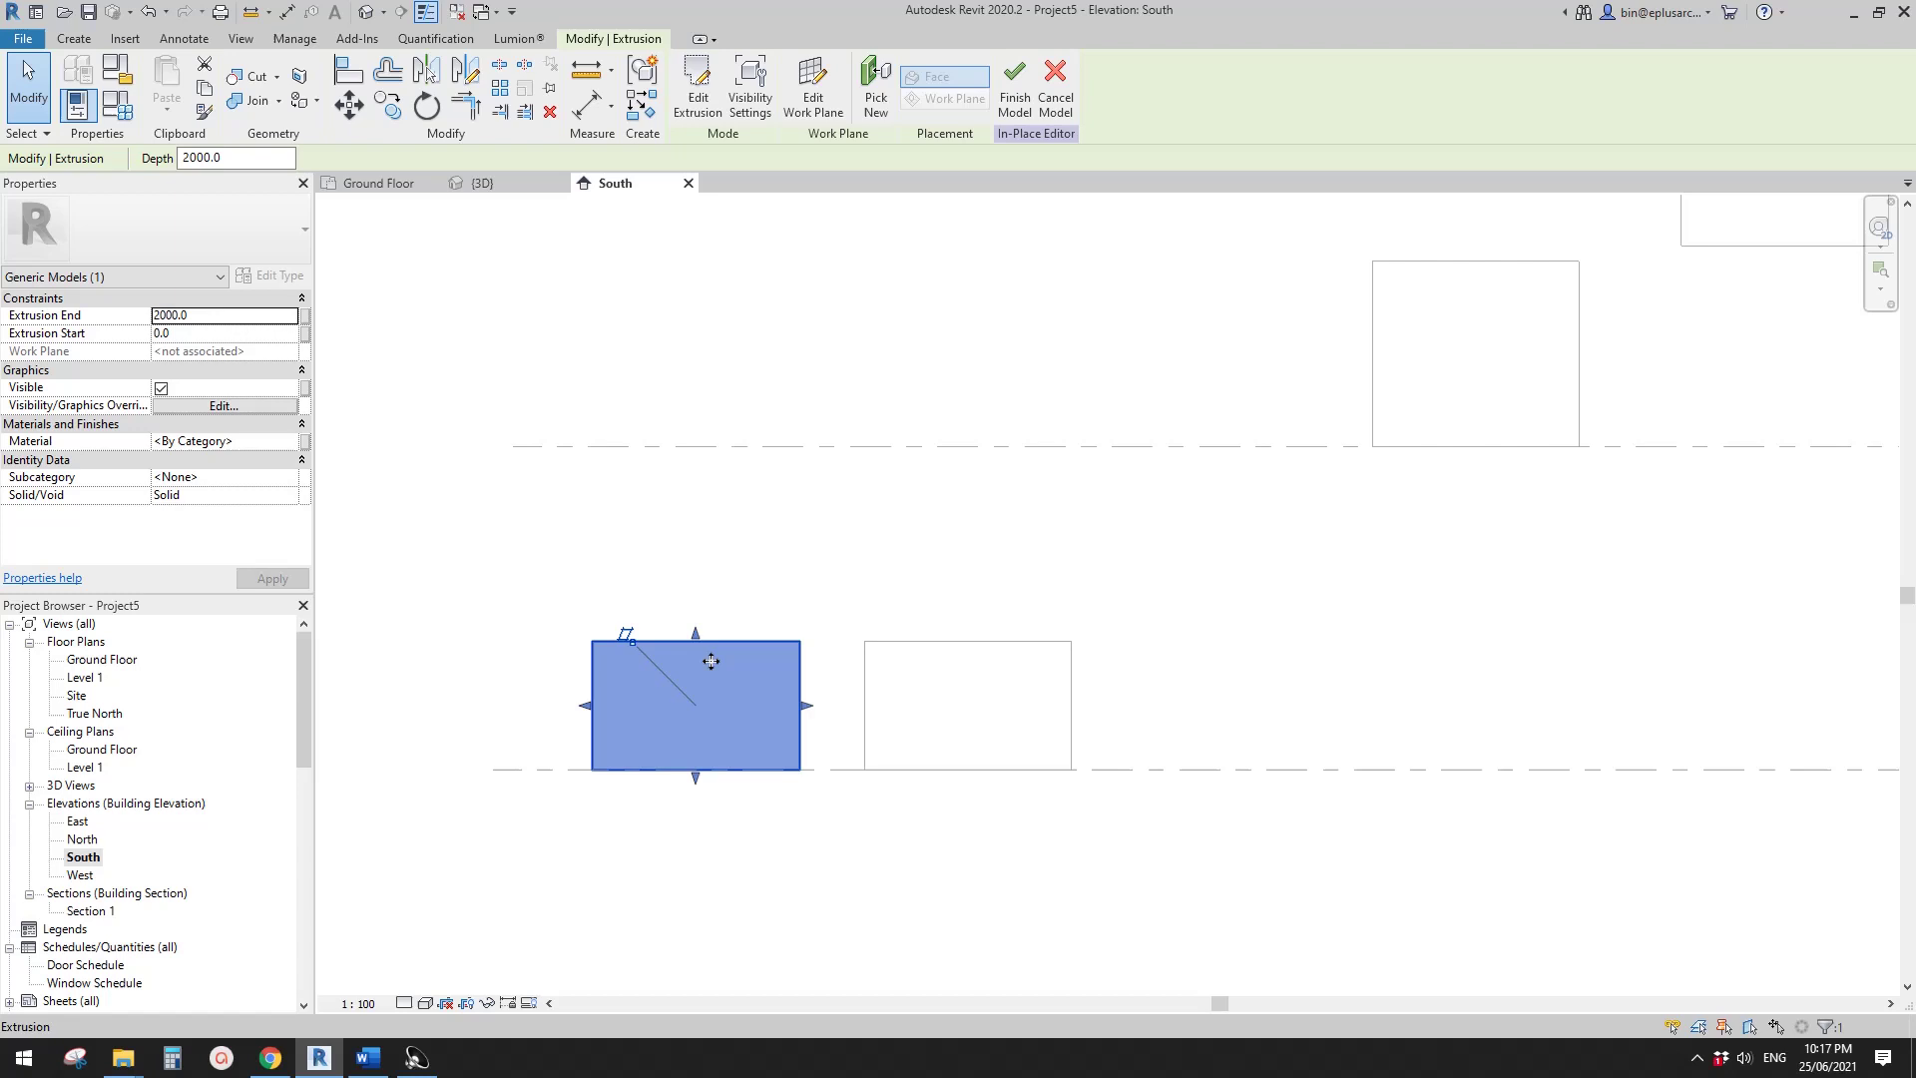
scroll(851, 576, down, 2)
click(1015, 96)
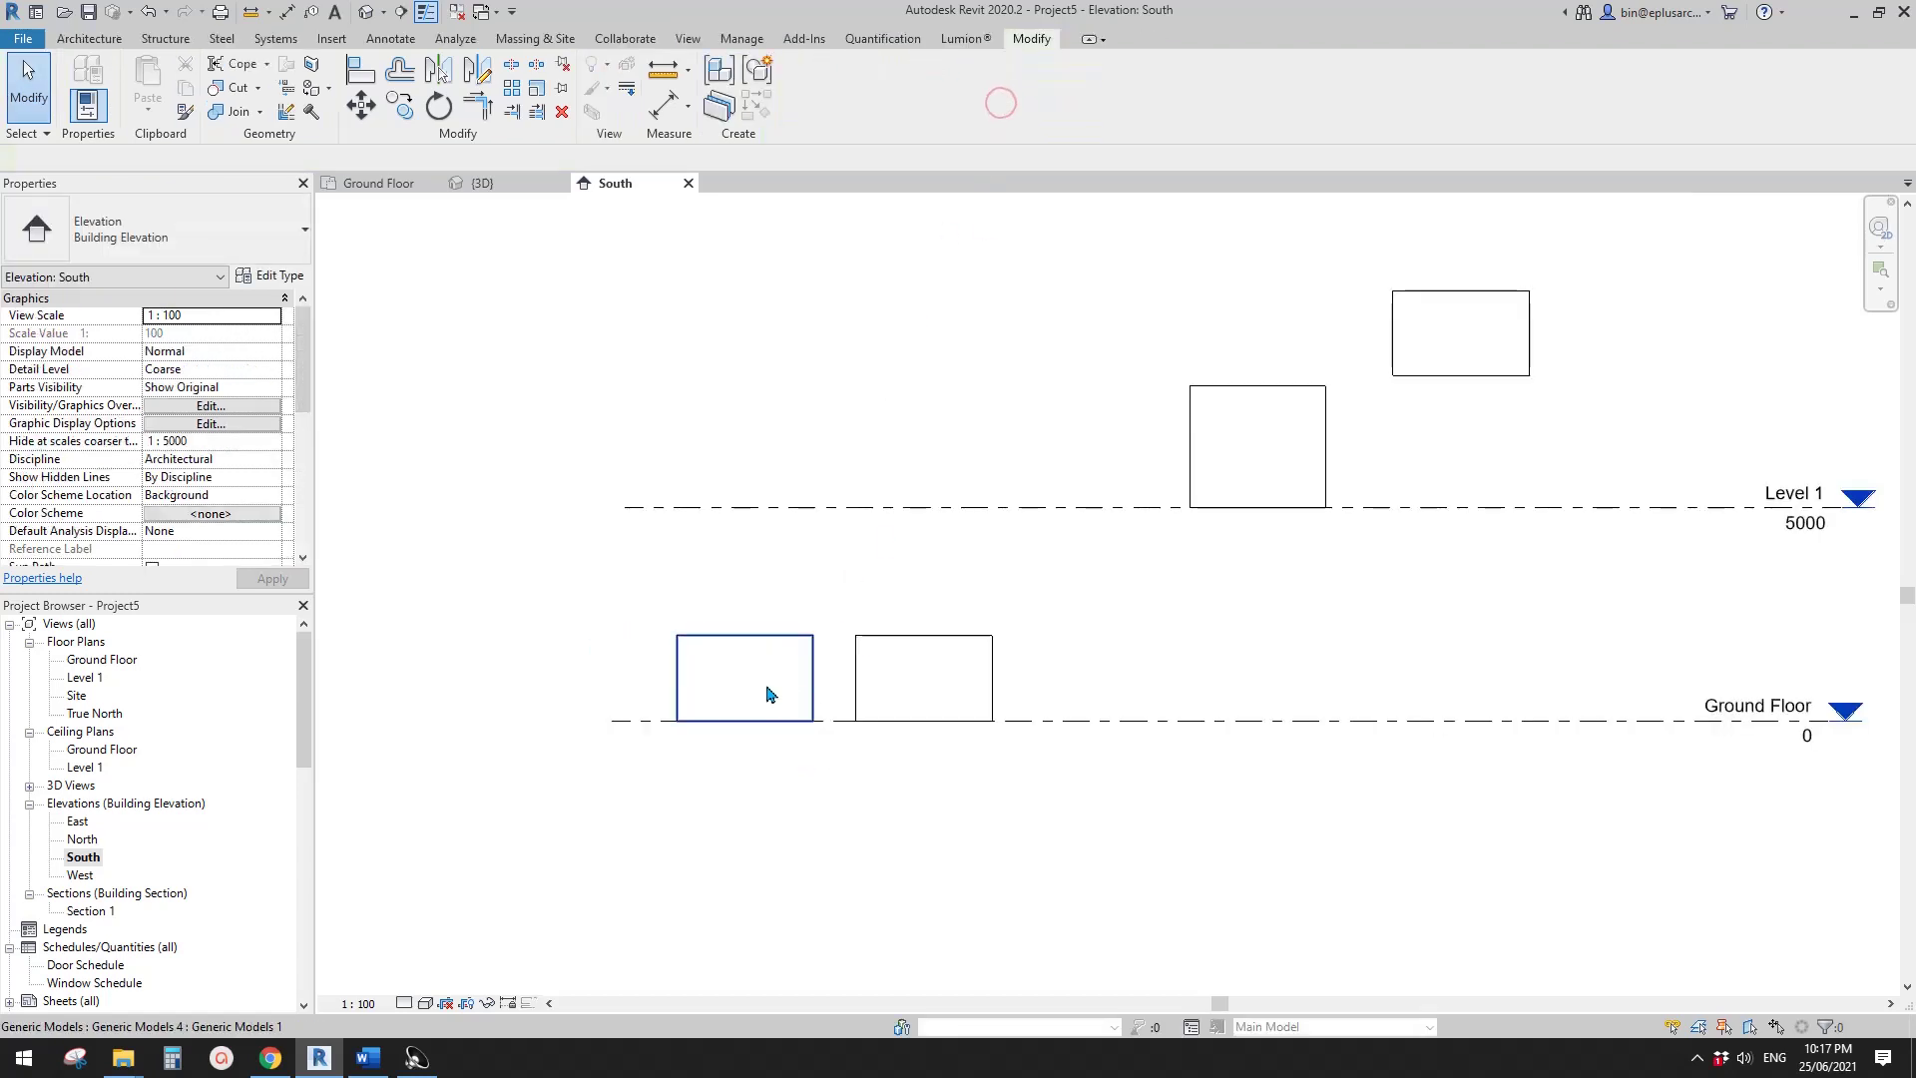
- Move the copied box up above Level 1, placing it at an elevation of about 5981 from its level
drag(766, 678, 803, 449)
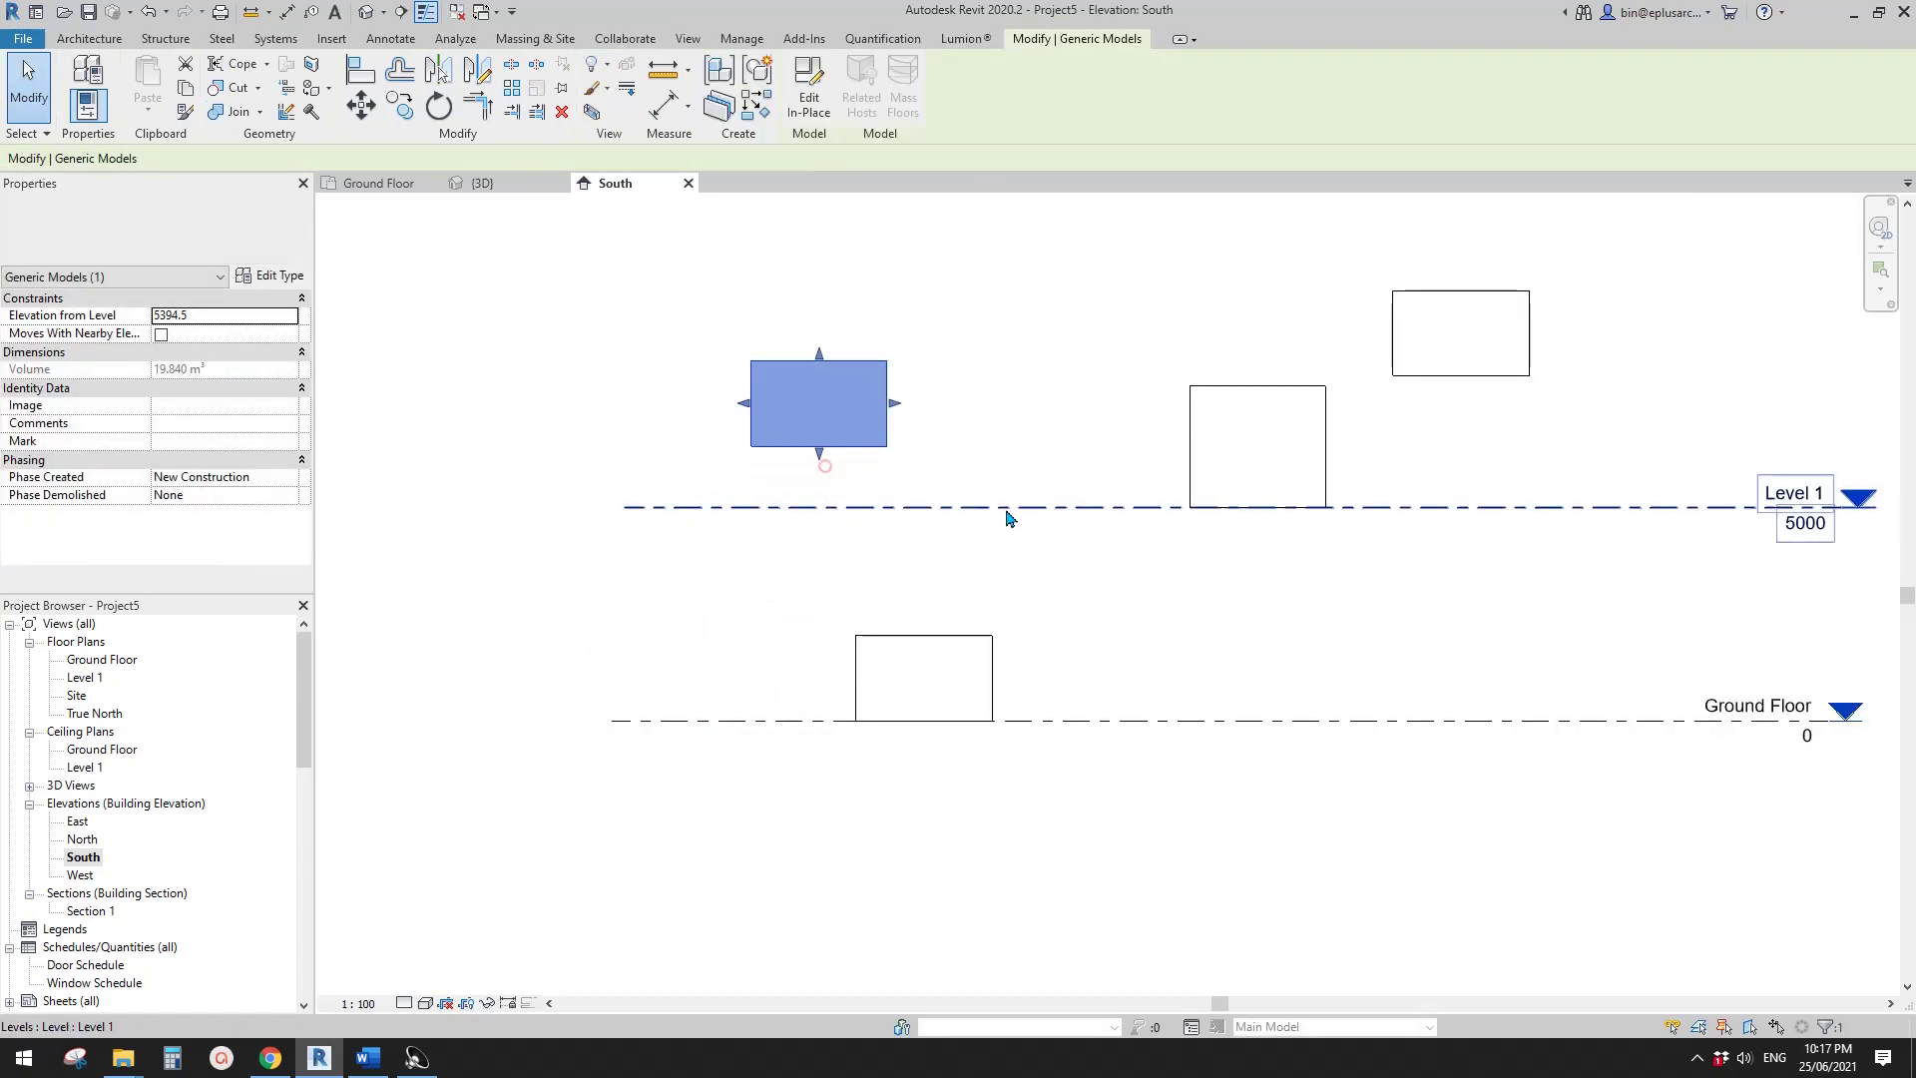
click(1032, 559)
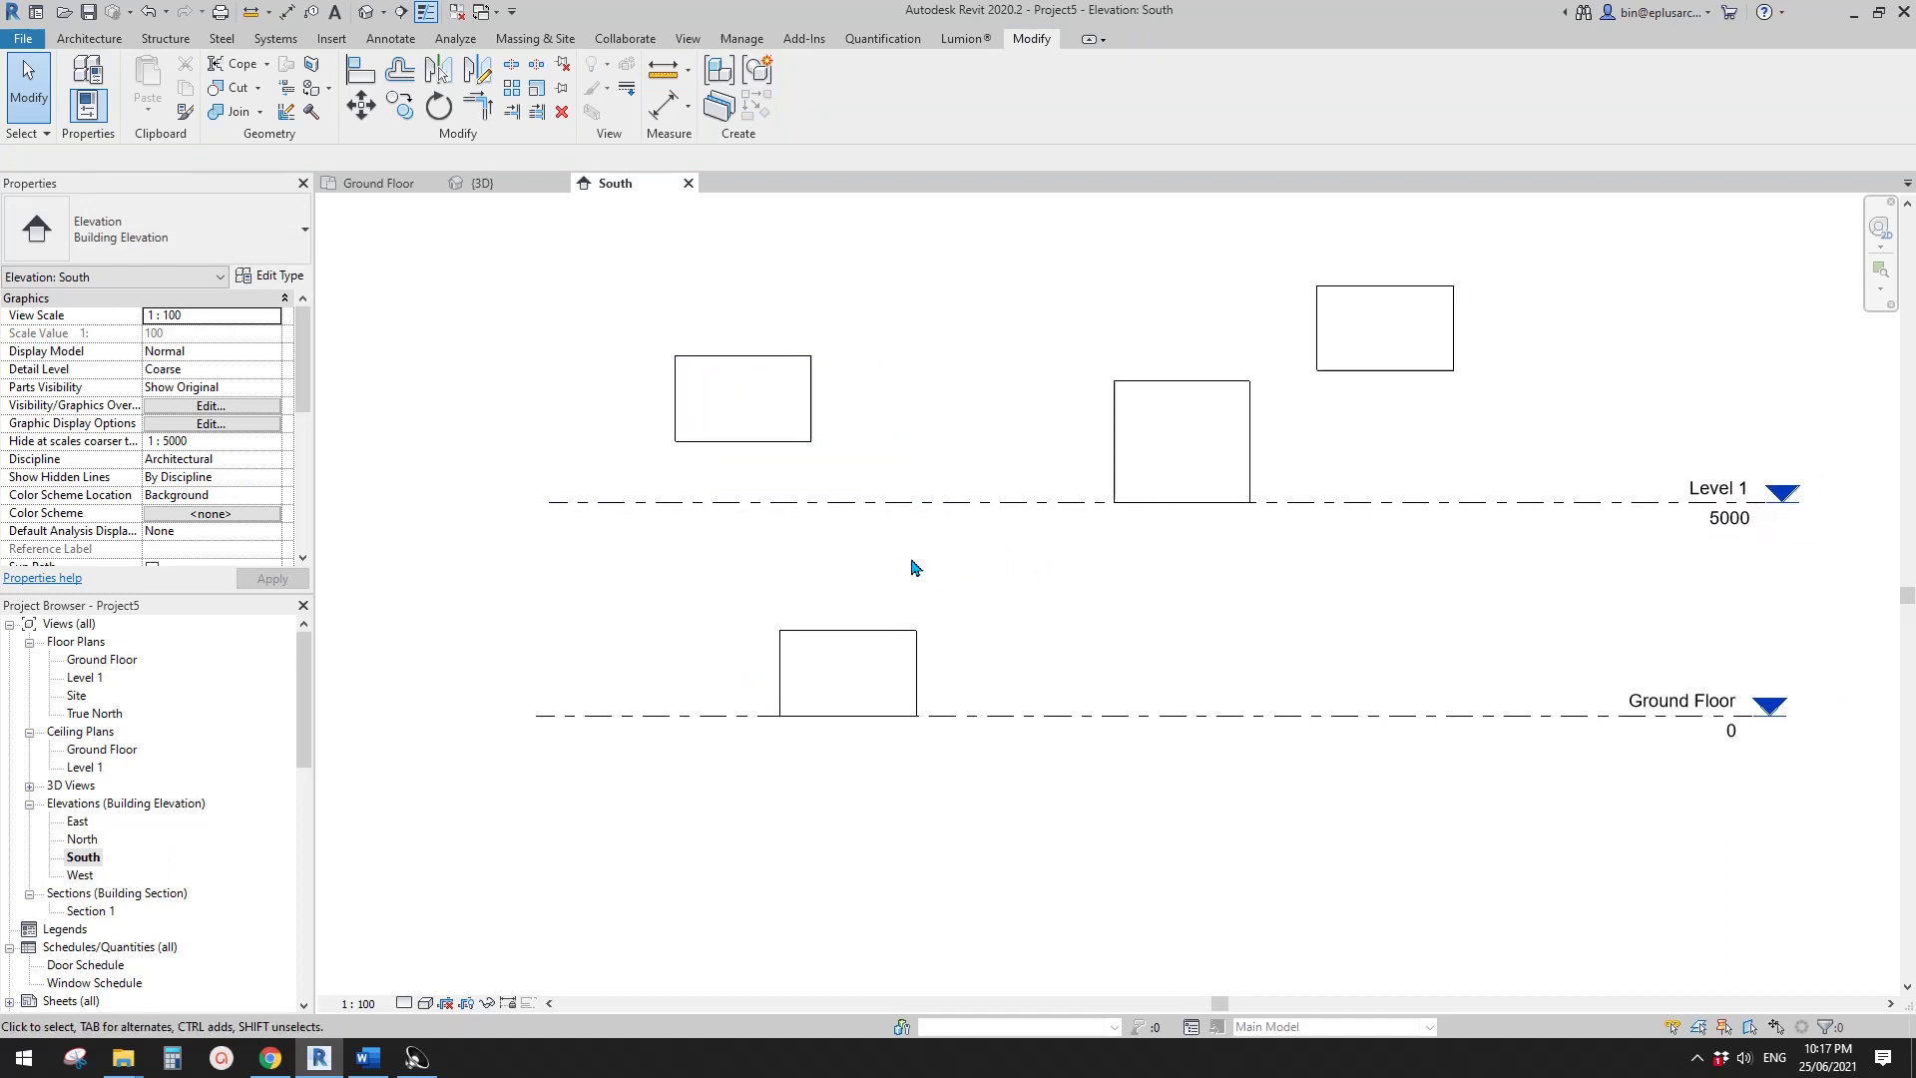
scroll(855, 577, up, 2)
click(761, 423)
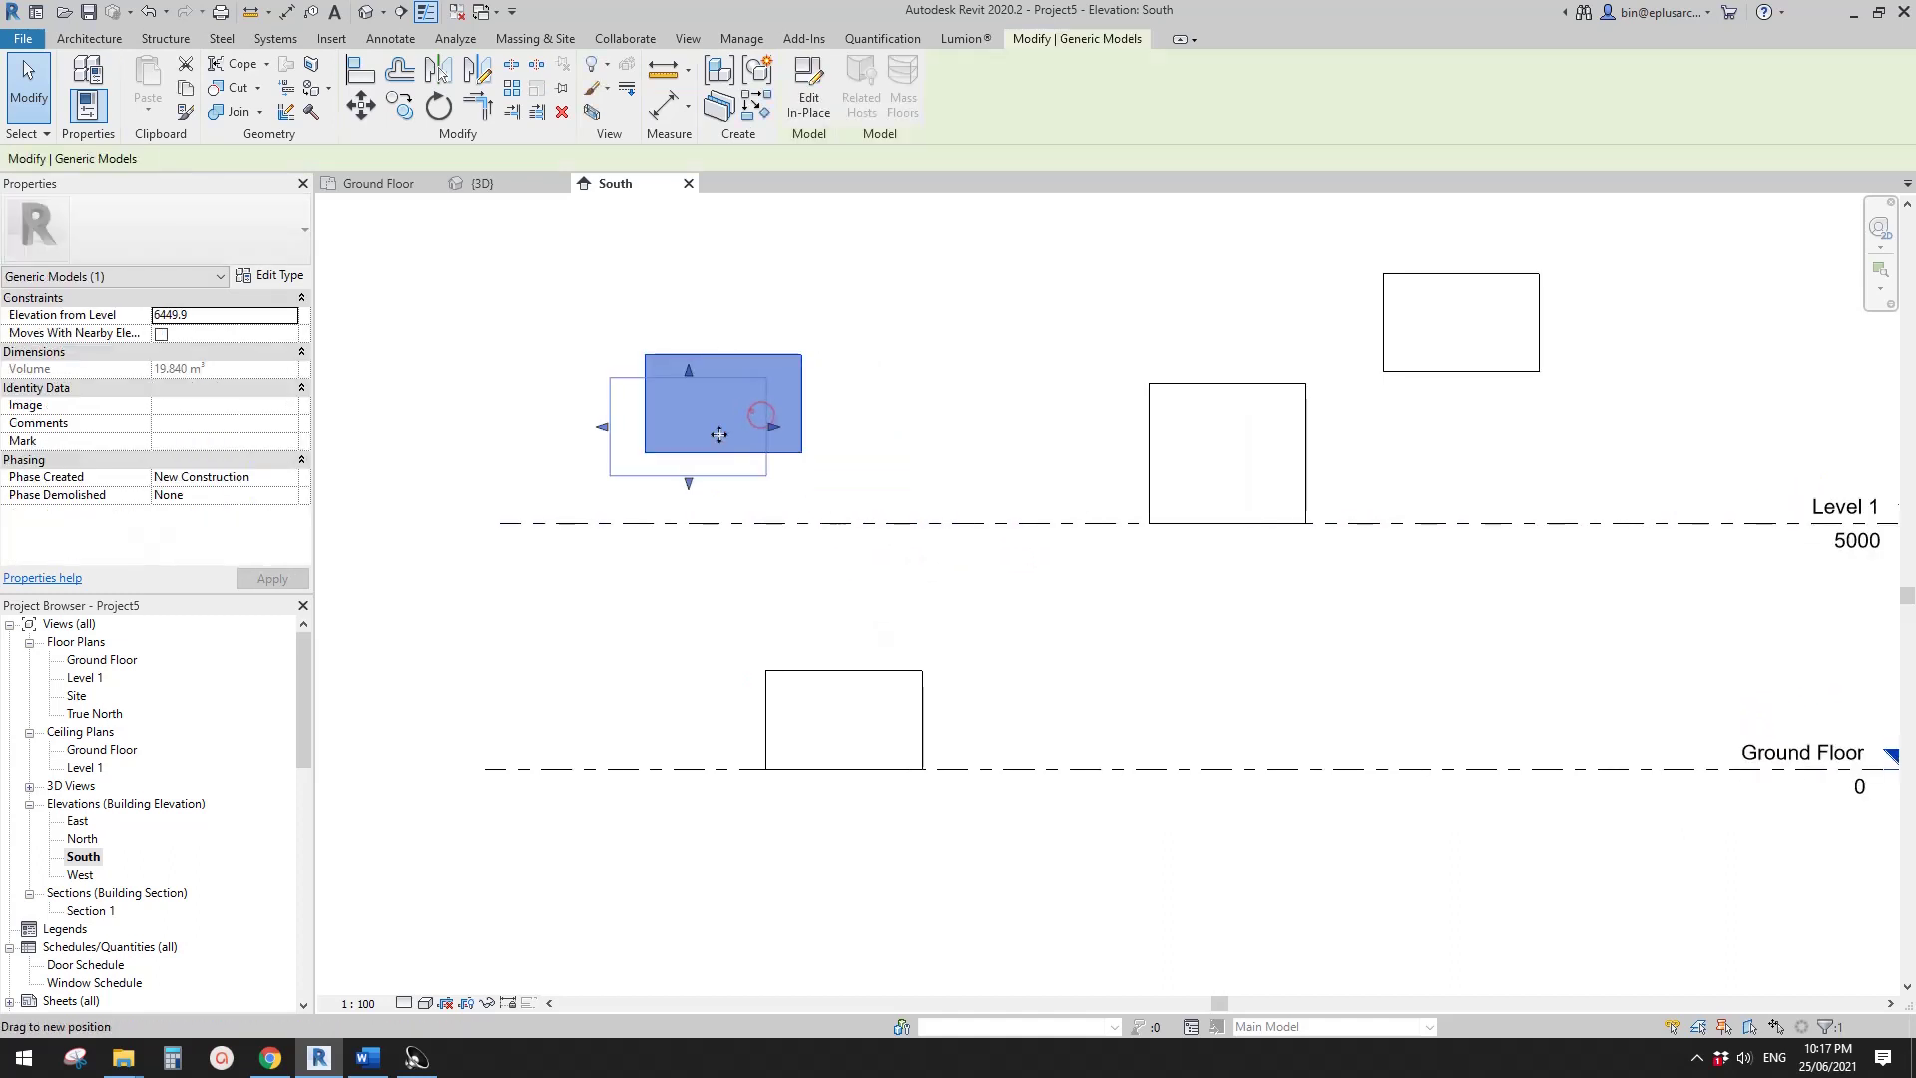
drag(761, 423, 727, 446)
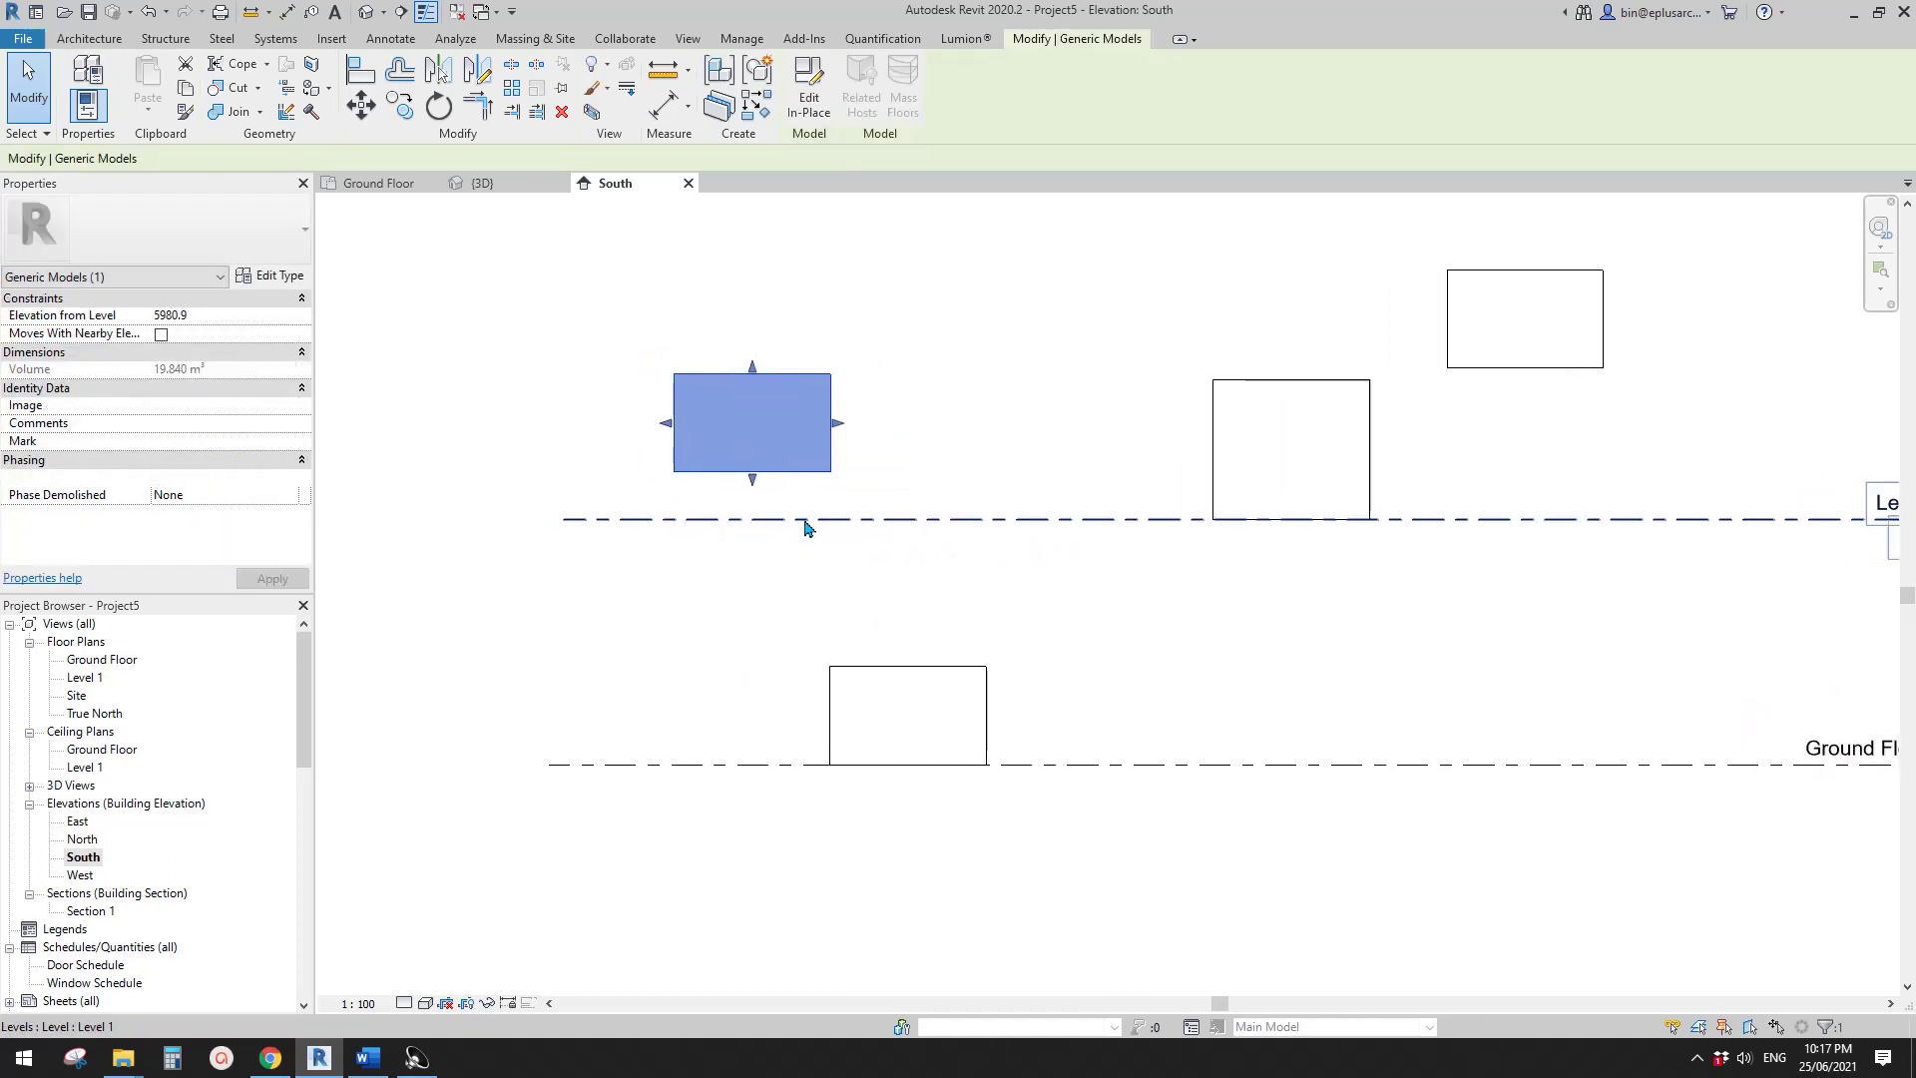
scroll(778, 517, up, 3)
middle_drag(819, 513, 825, 514)
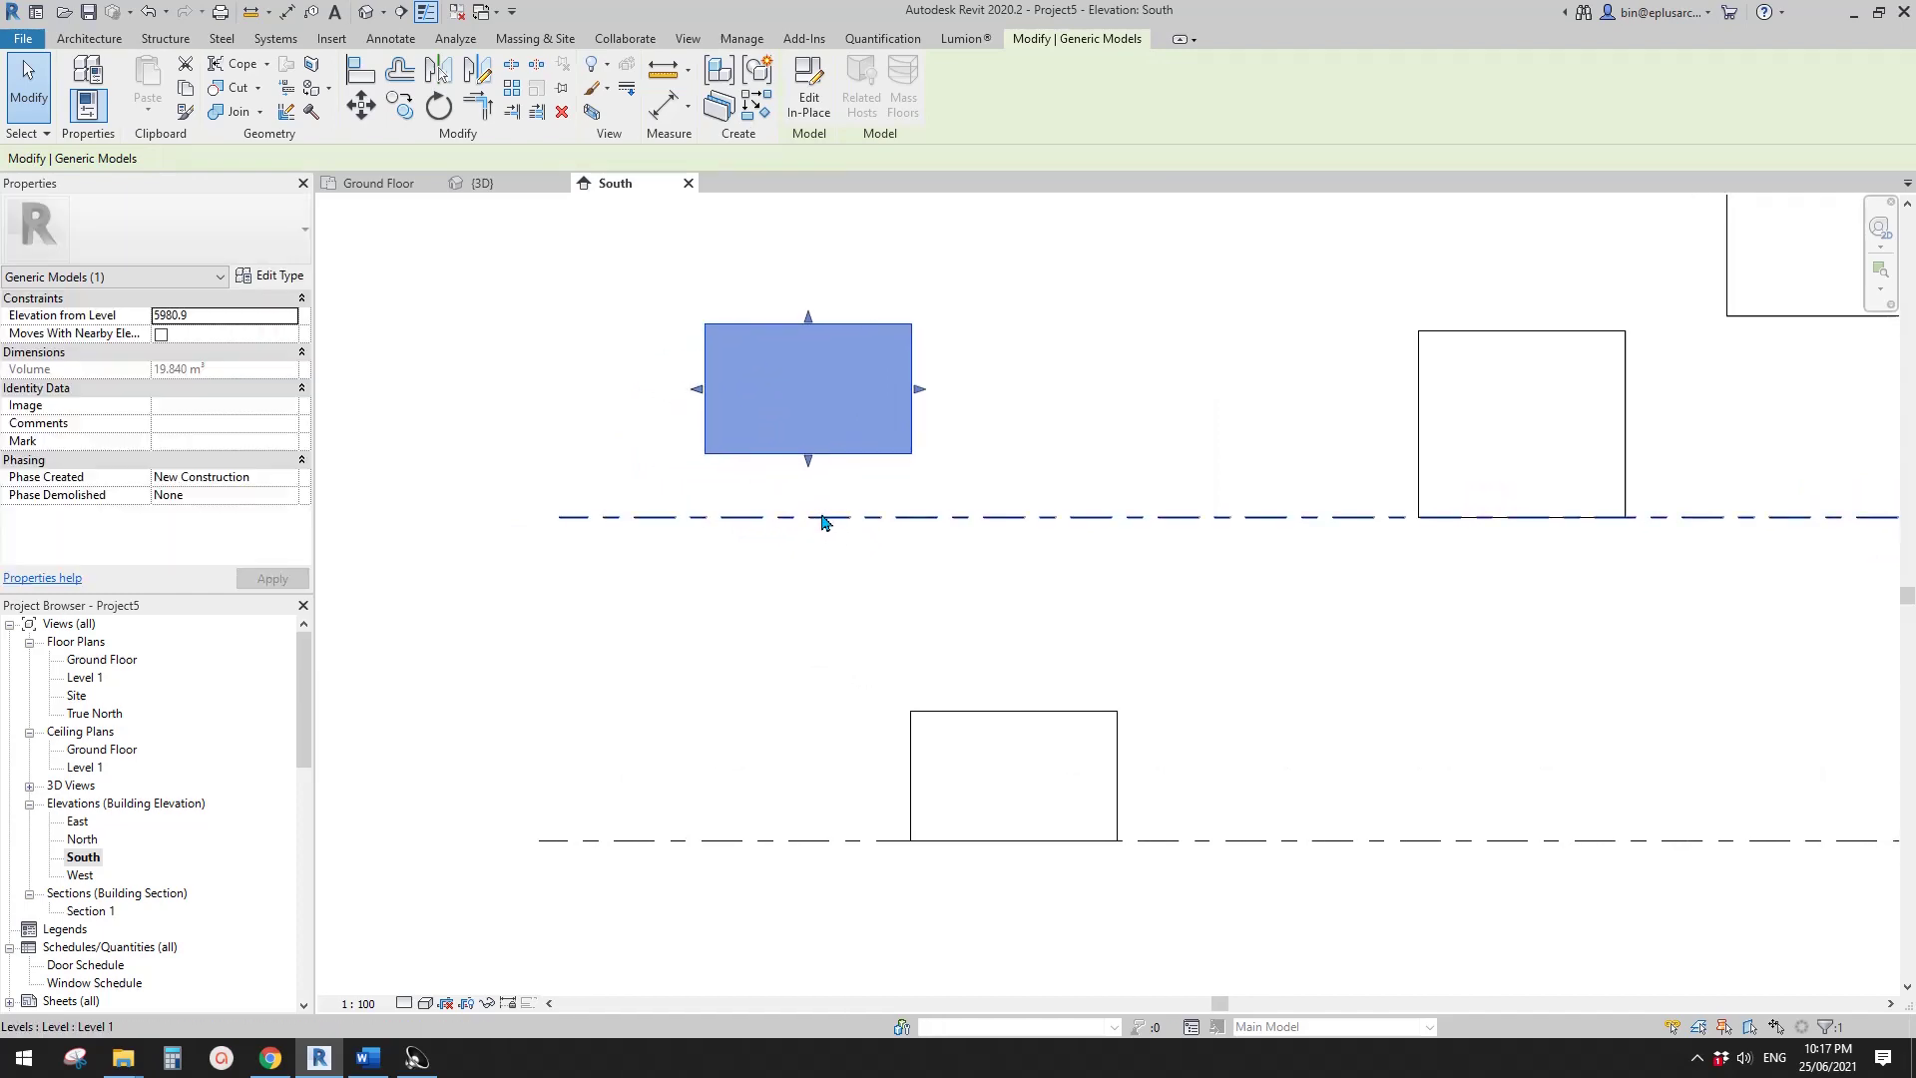
click(826, 511)
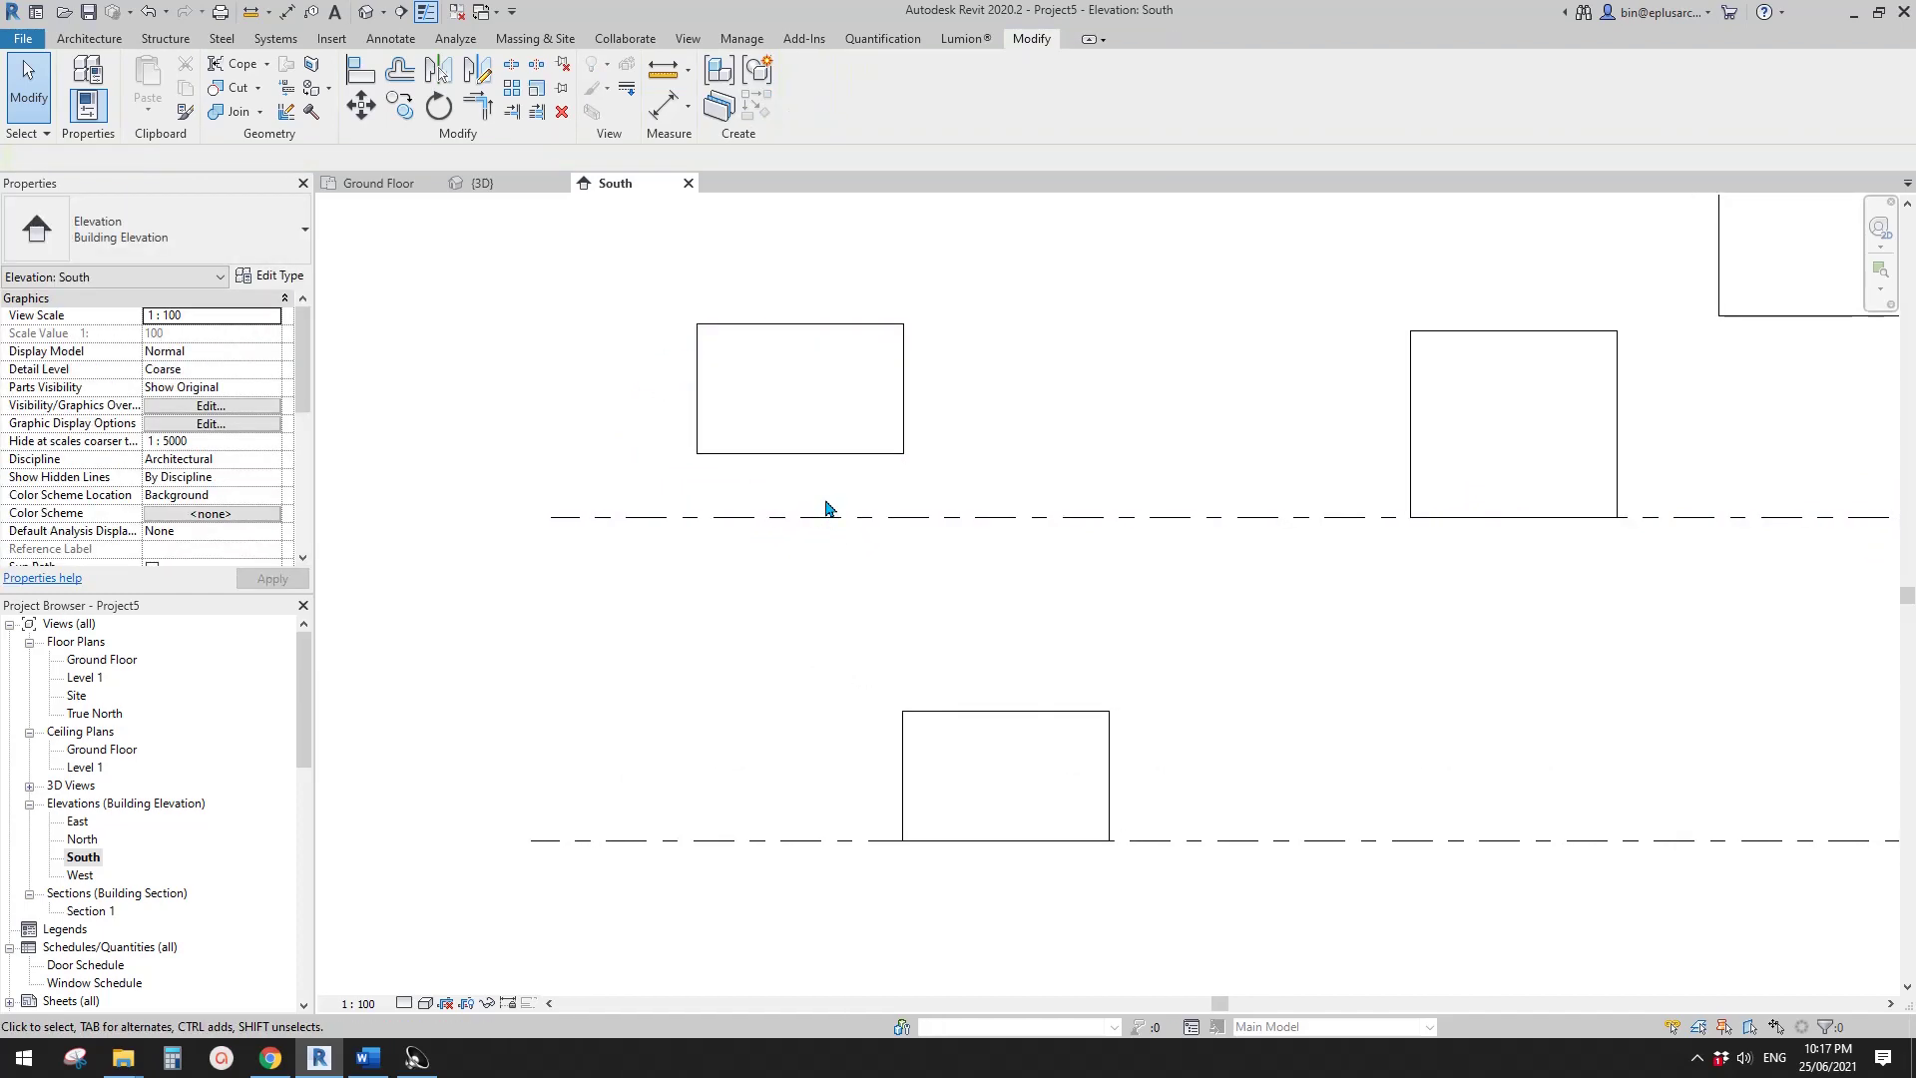
- Move the dissociated copy up and sideways above Level 1, to an elevation of about 6428 from its level
click(830, 412)
mouse_move(830, 412)
mouse_down()
mouse_move(784, 348)
mouse_move(684, 364)
mouse_move(655, 386)
mouse_move(659, 439)
mouse_up()
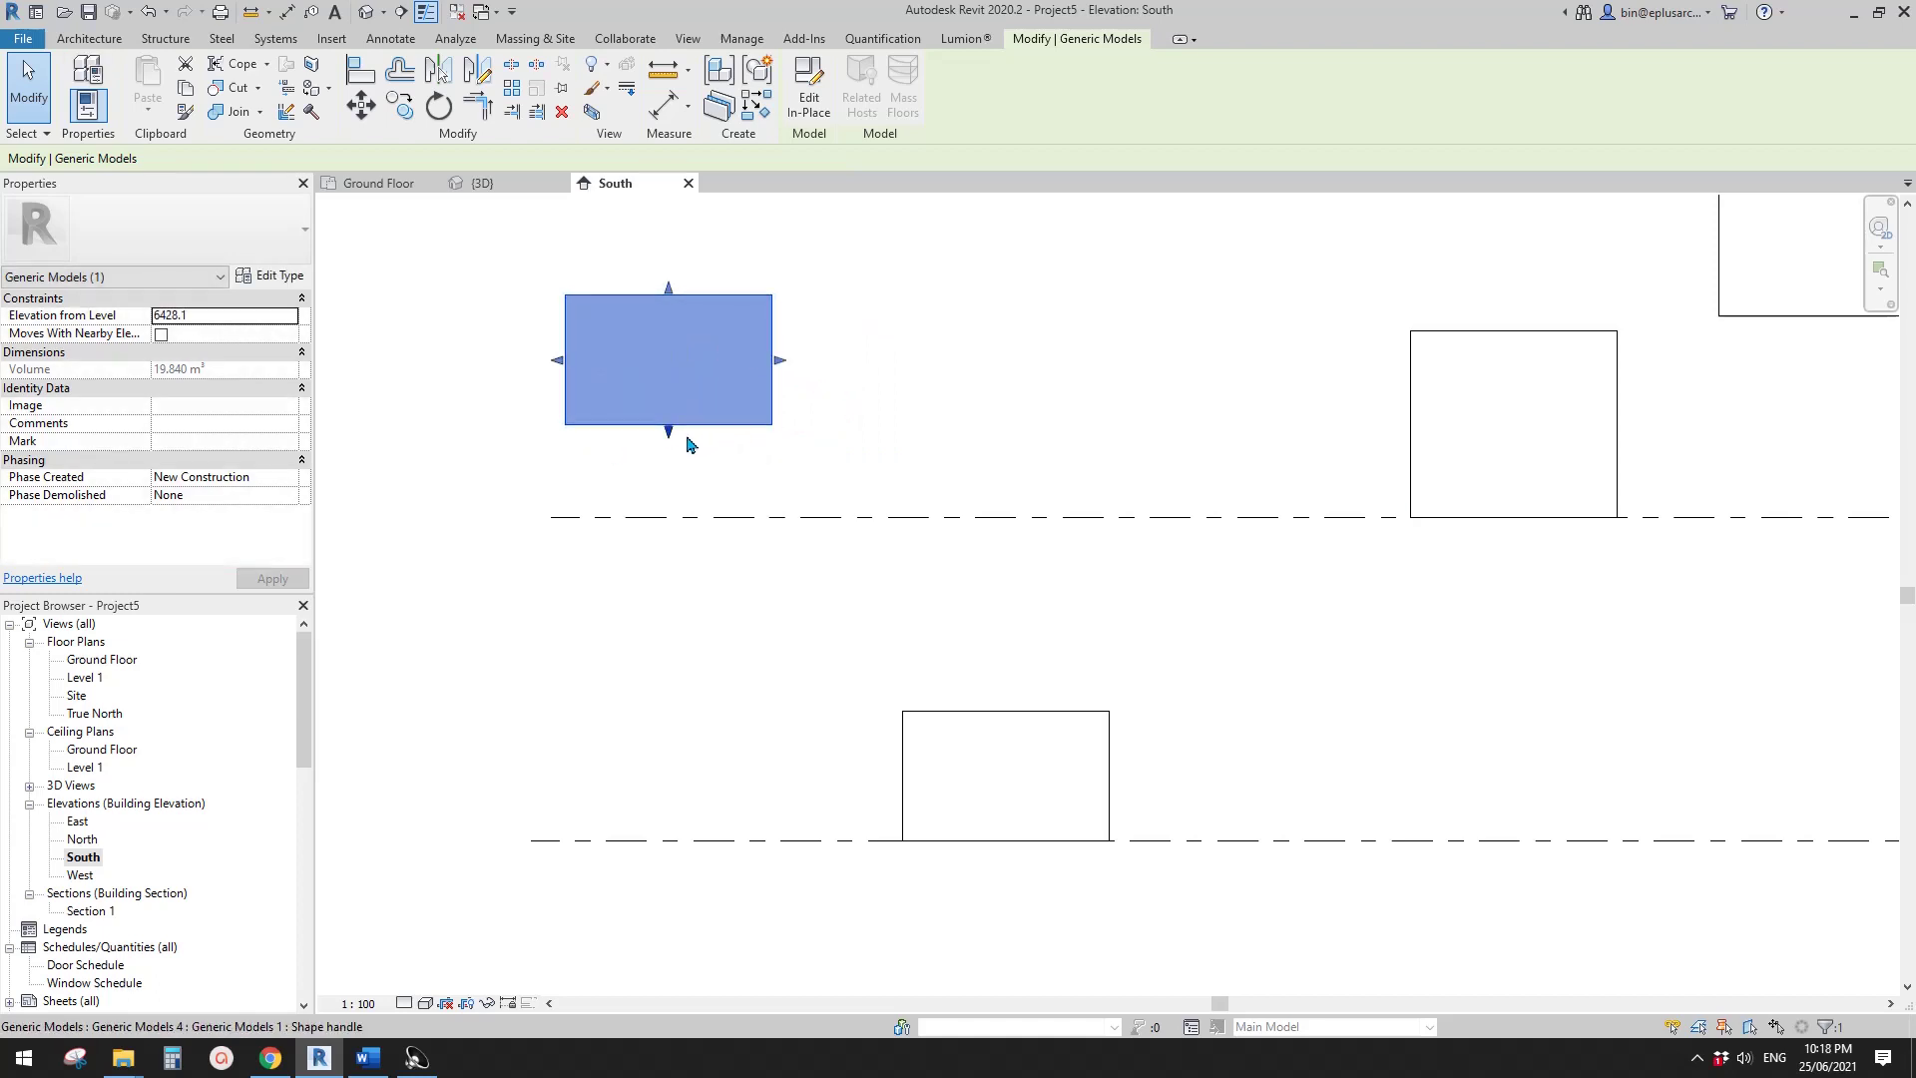
middle_drag(709, 477, 775, 462)
key(r)
key(p)
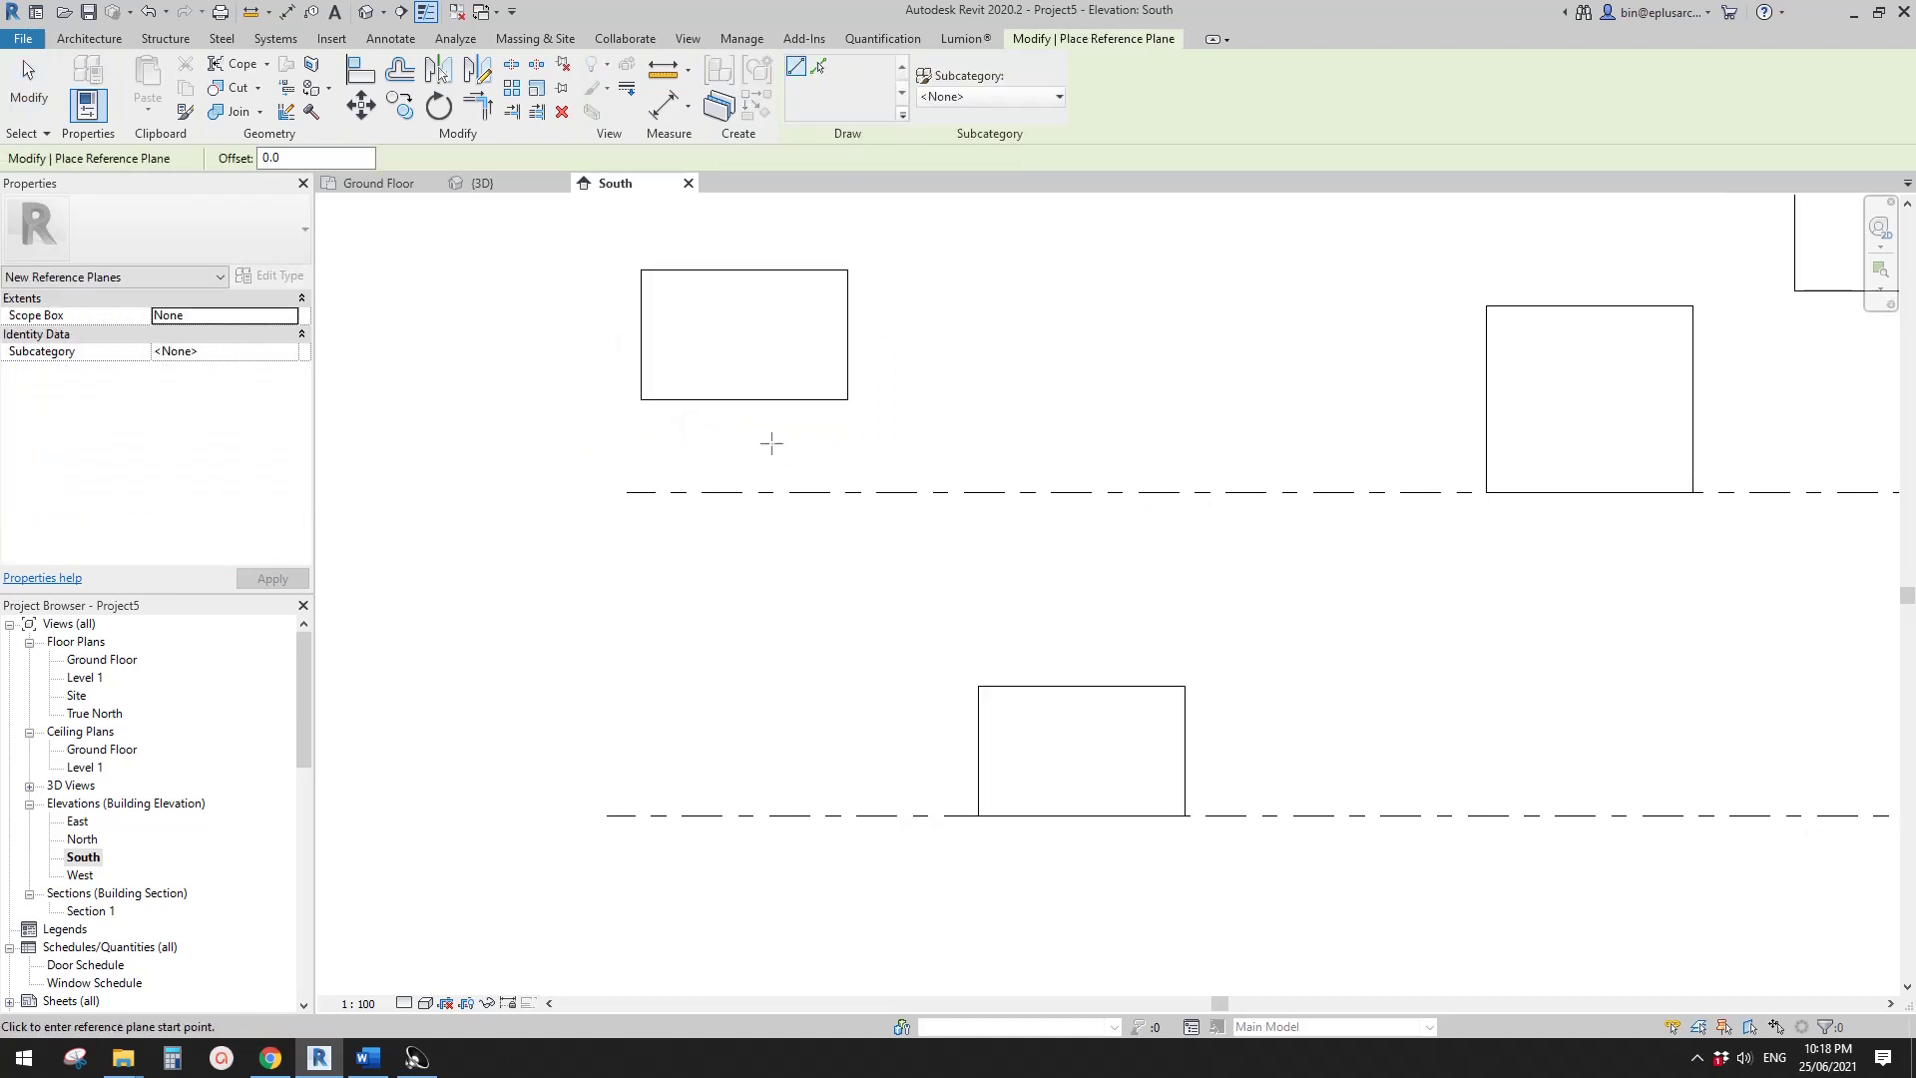
key(Escape)
key(Escape)
- Edit the floating box in place, pick Level 1 as its extrusion's new work plane, and finish the model
click(768, 399)
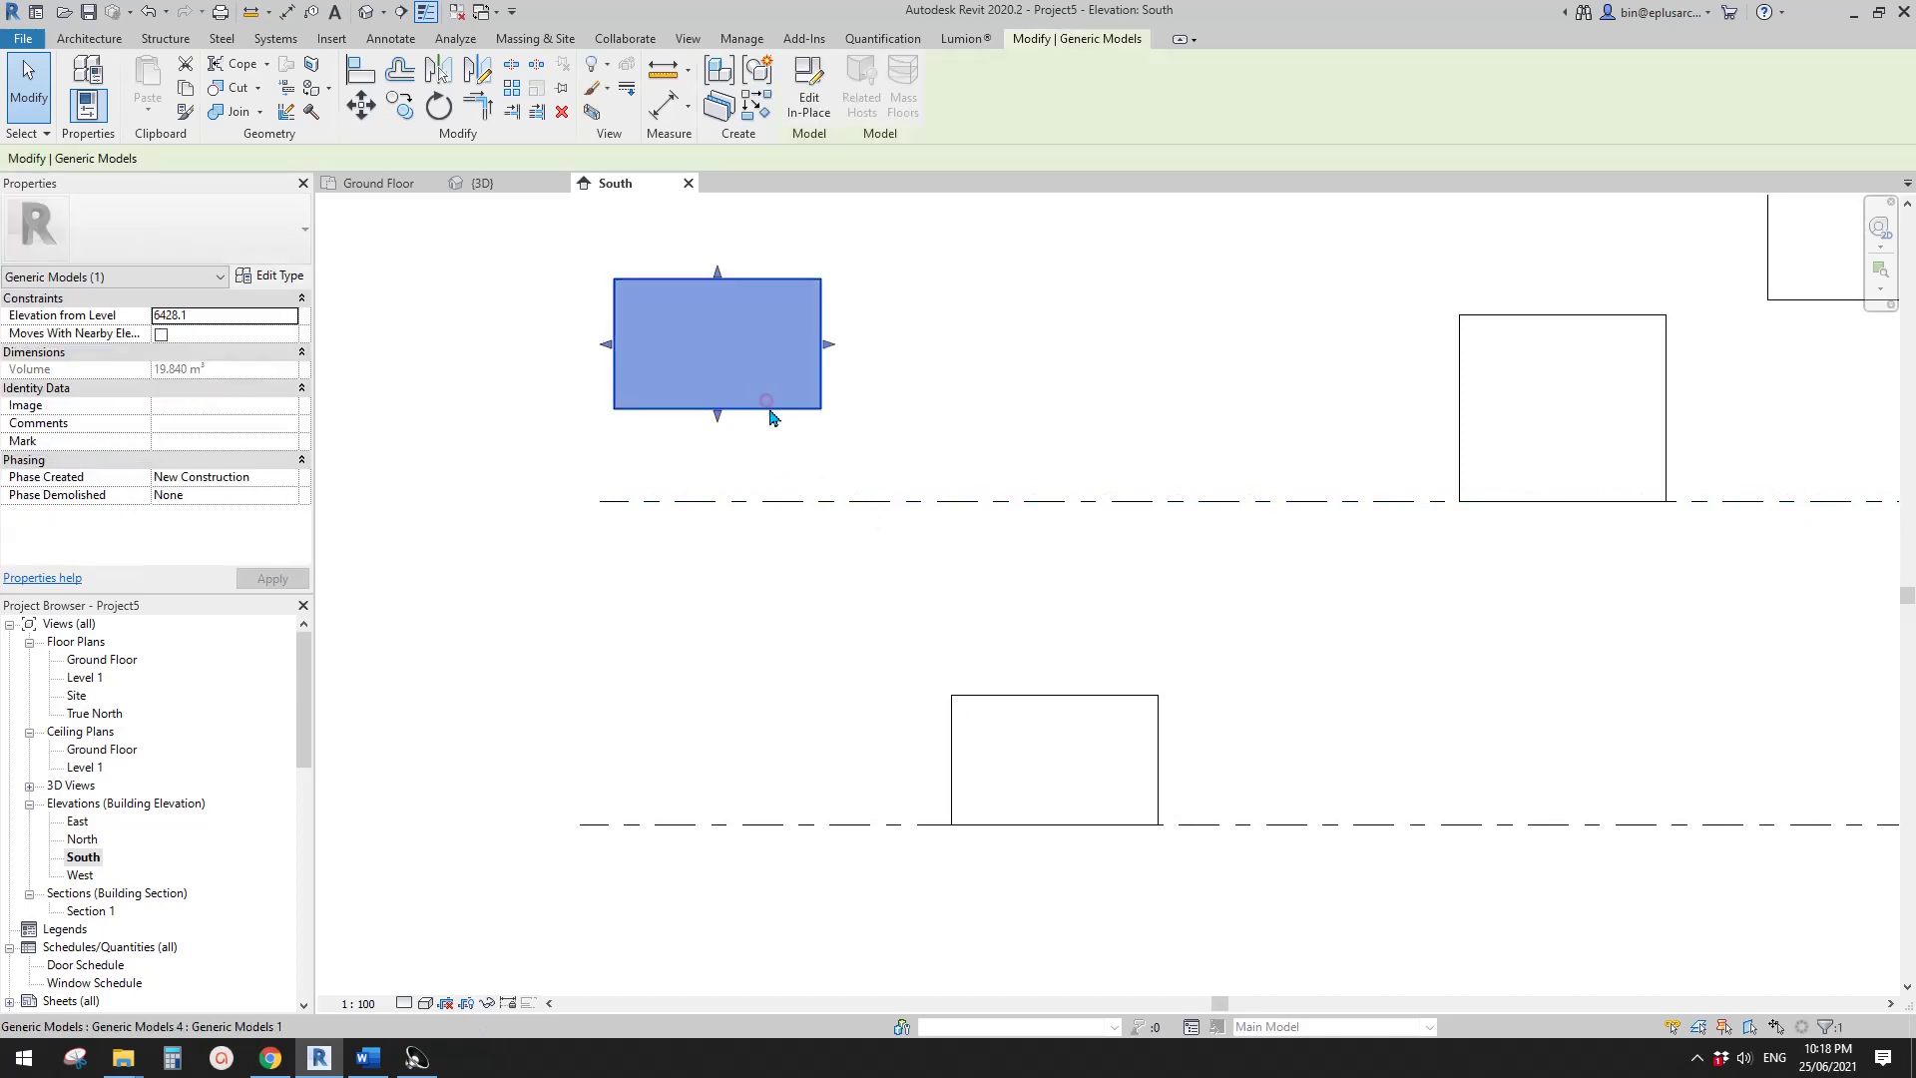
click(809, 107)
click(742, 345)
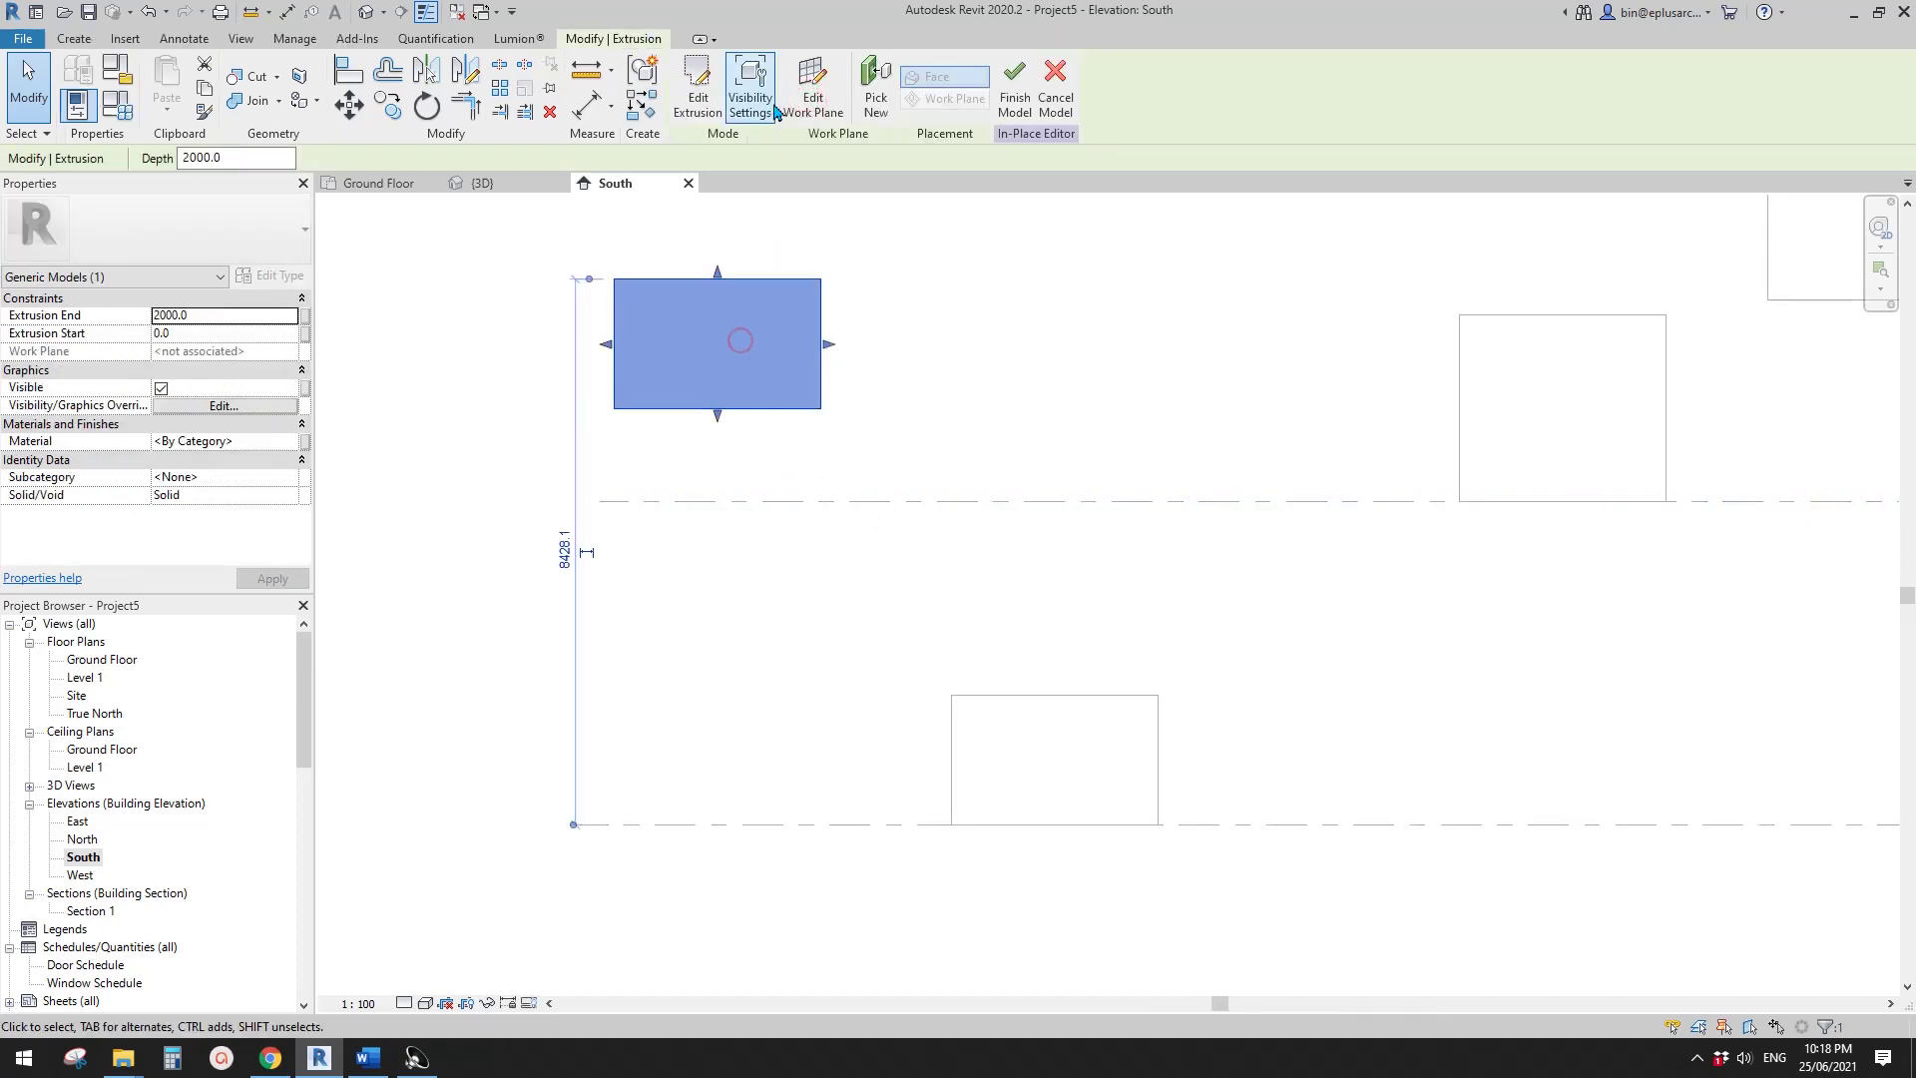
click(813, 100)
click(552, 389)
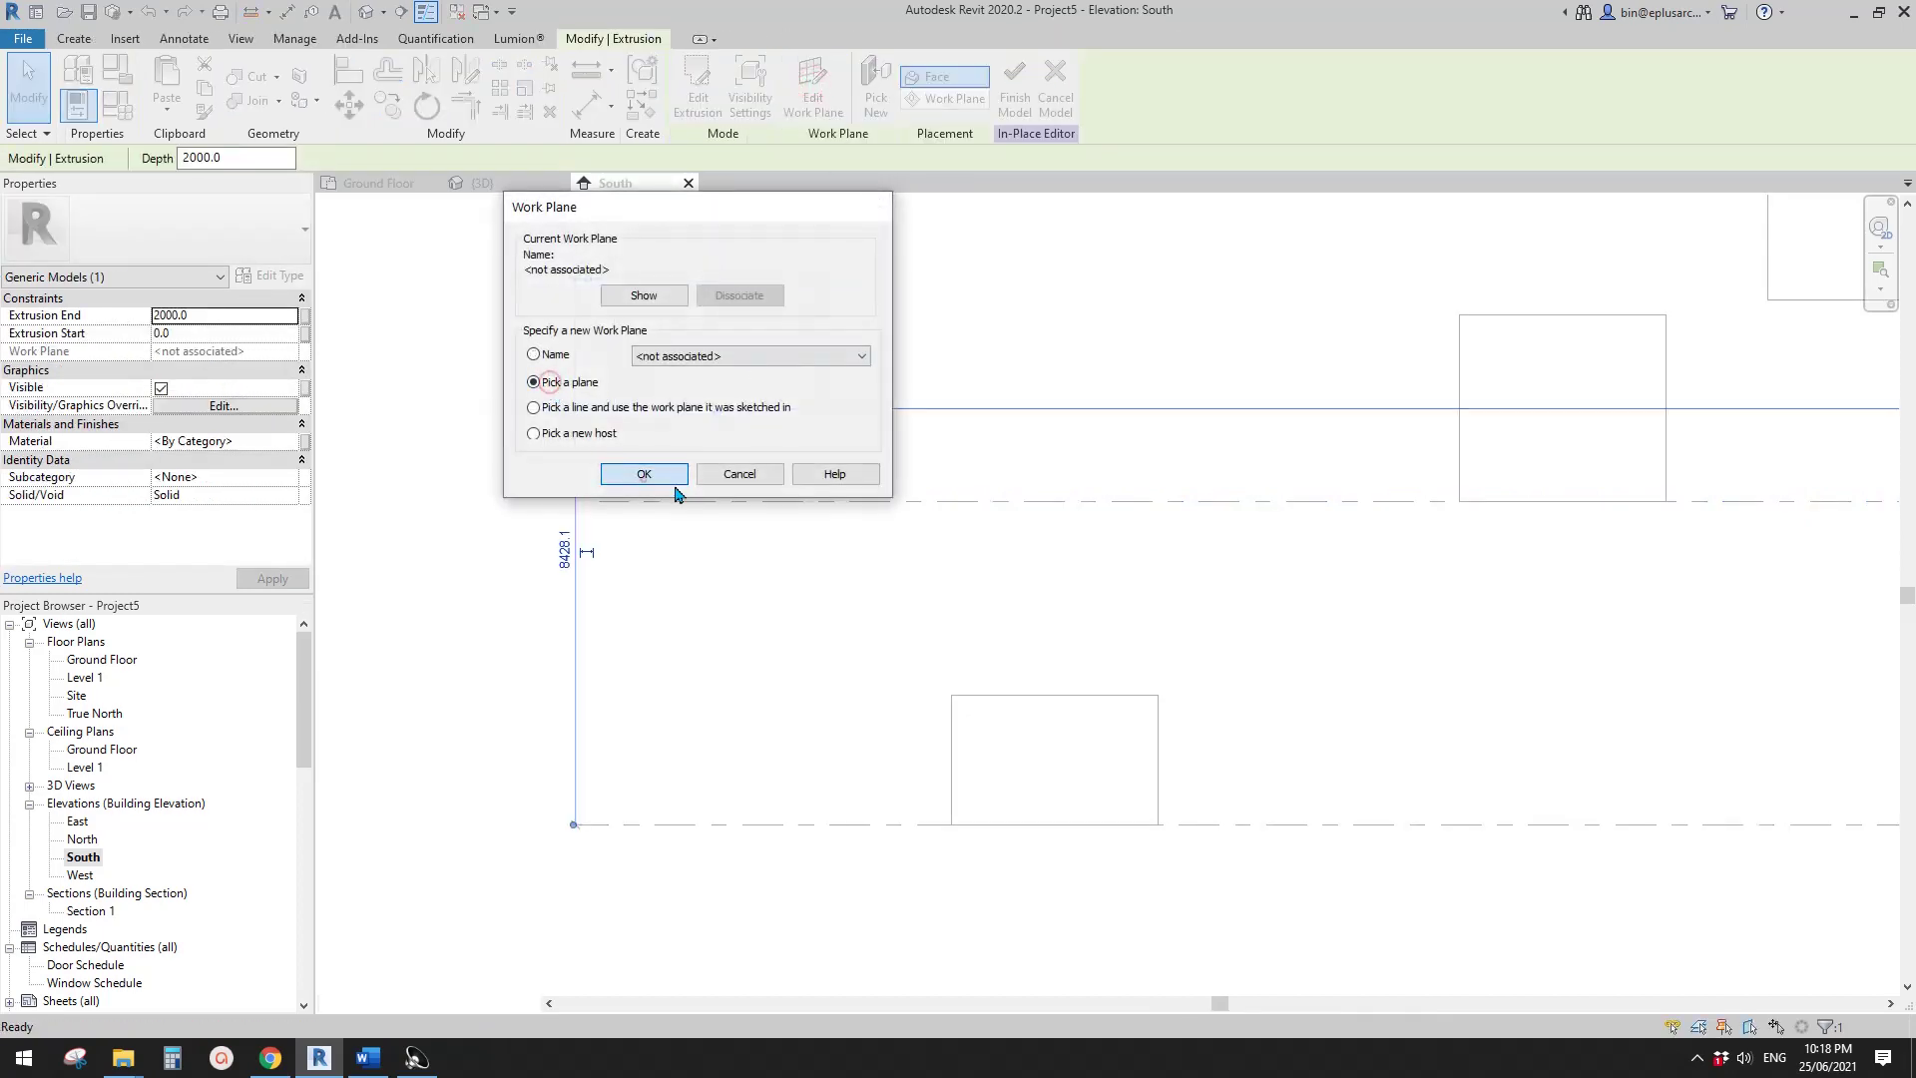
click(644, 474)
click(815, 502)
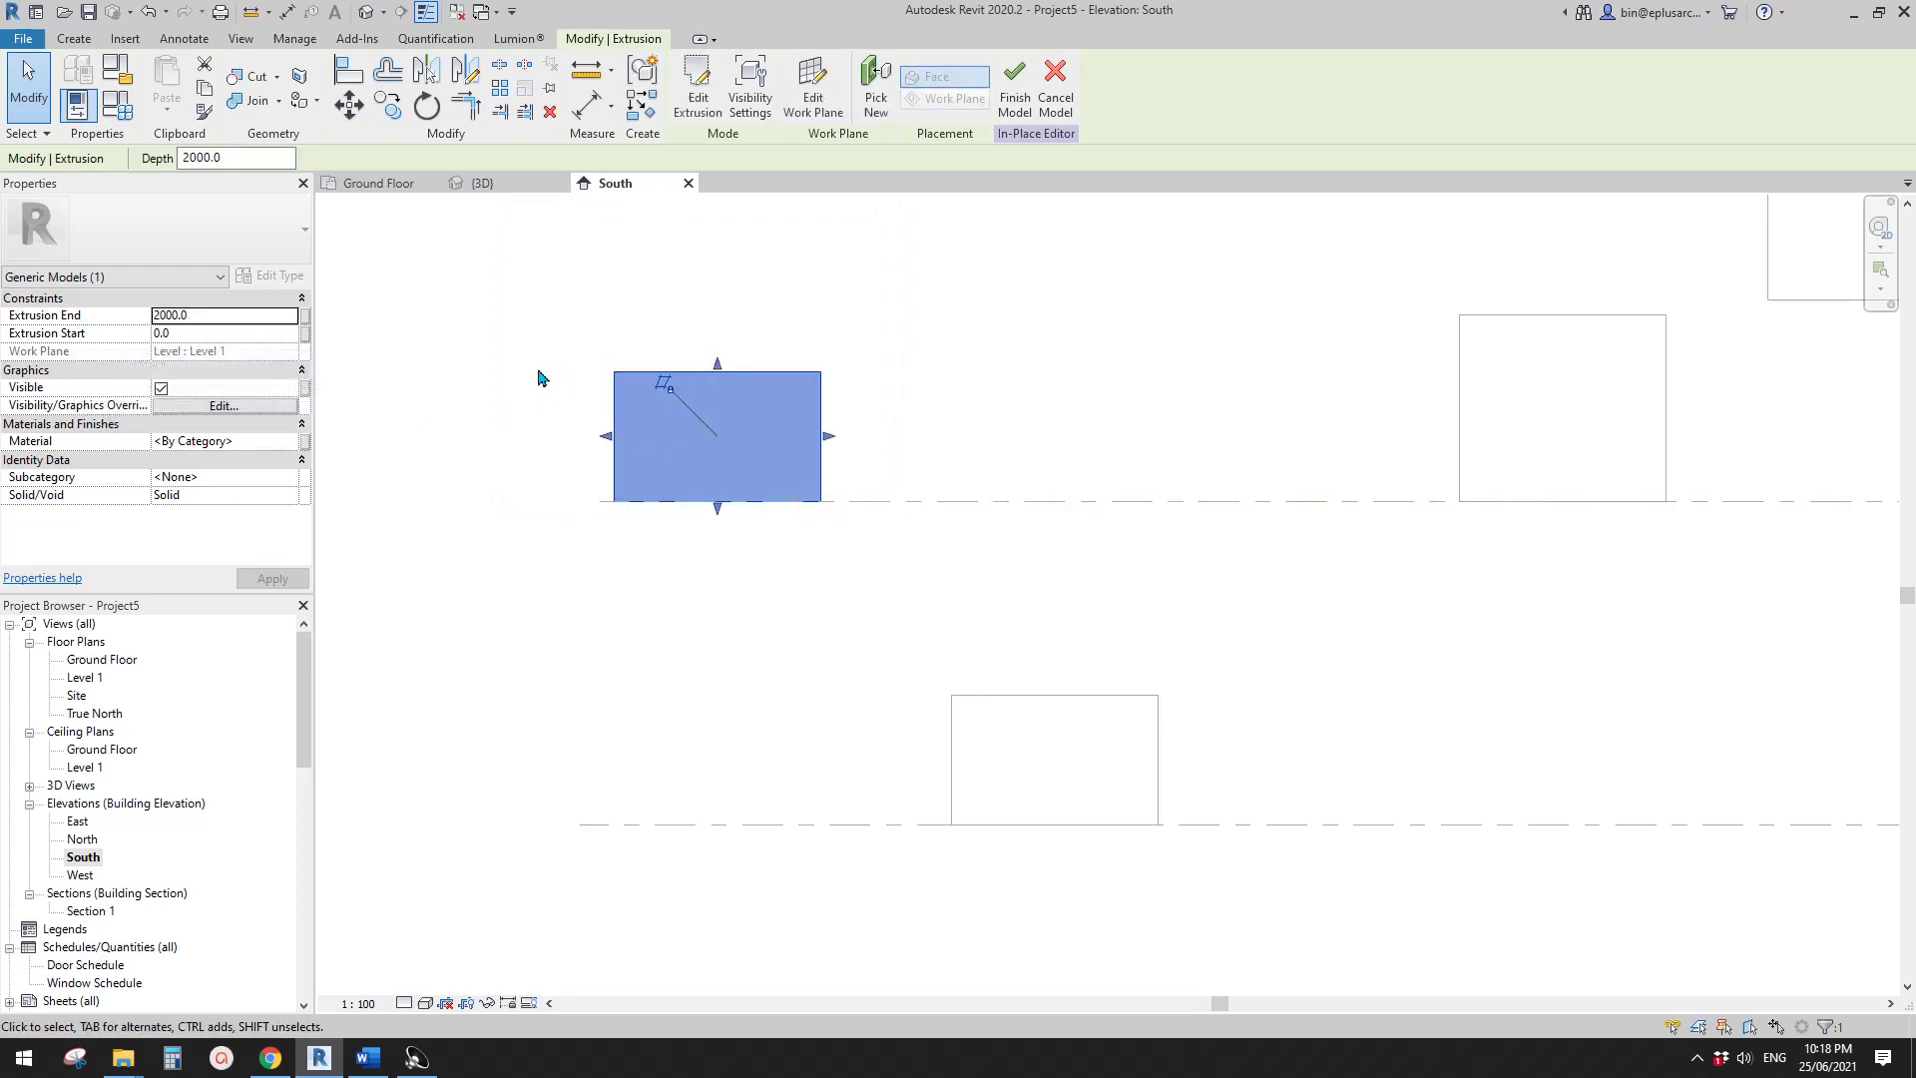
middle_drag(690, 349, 688, 350)
click(745, 236)
click(685, 92)
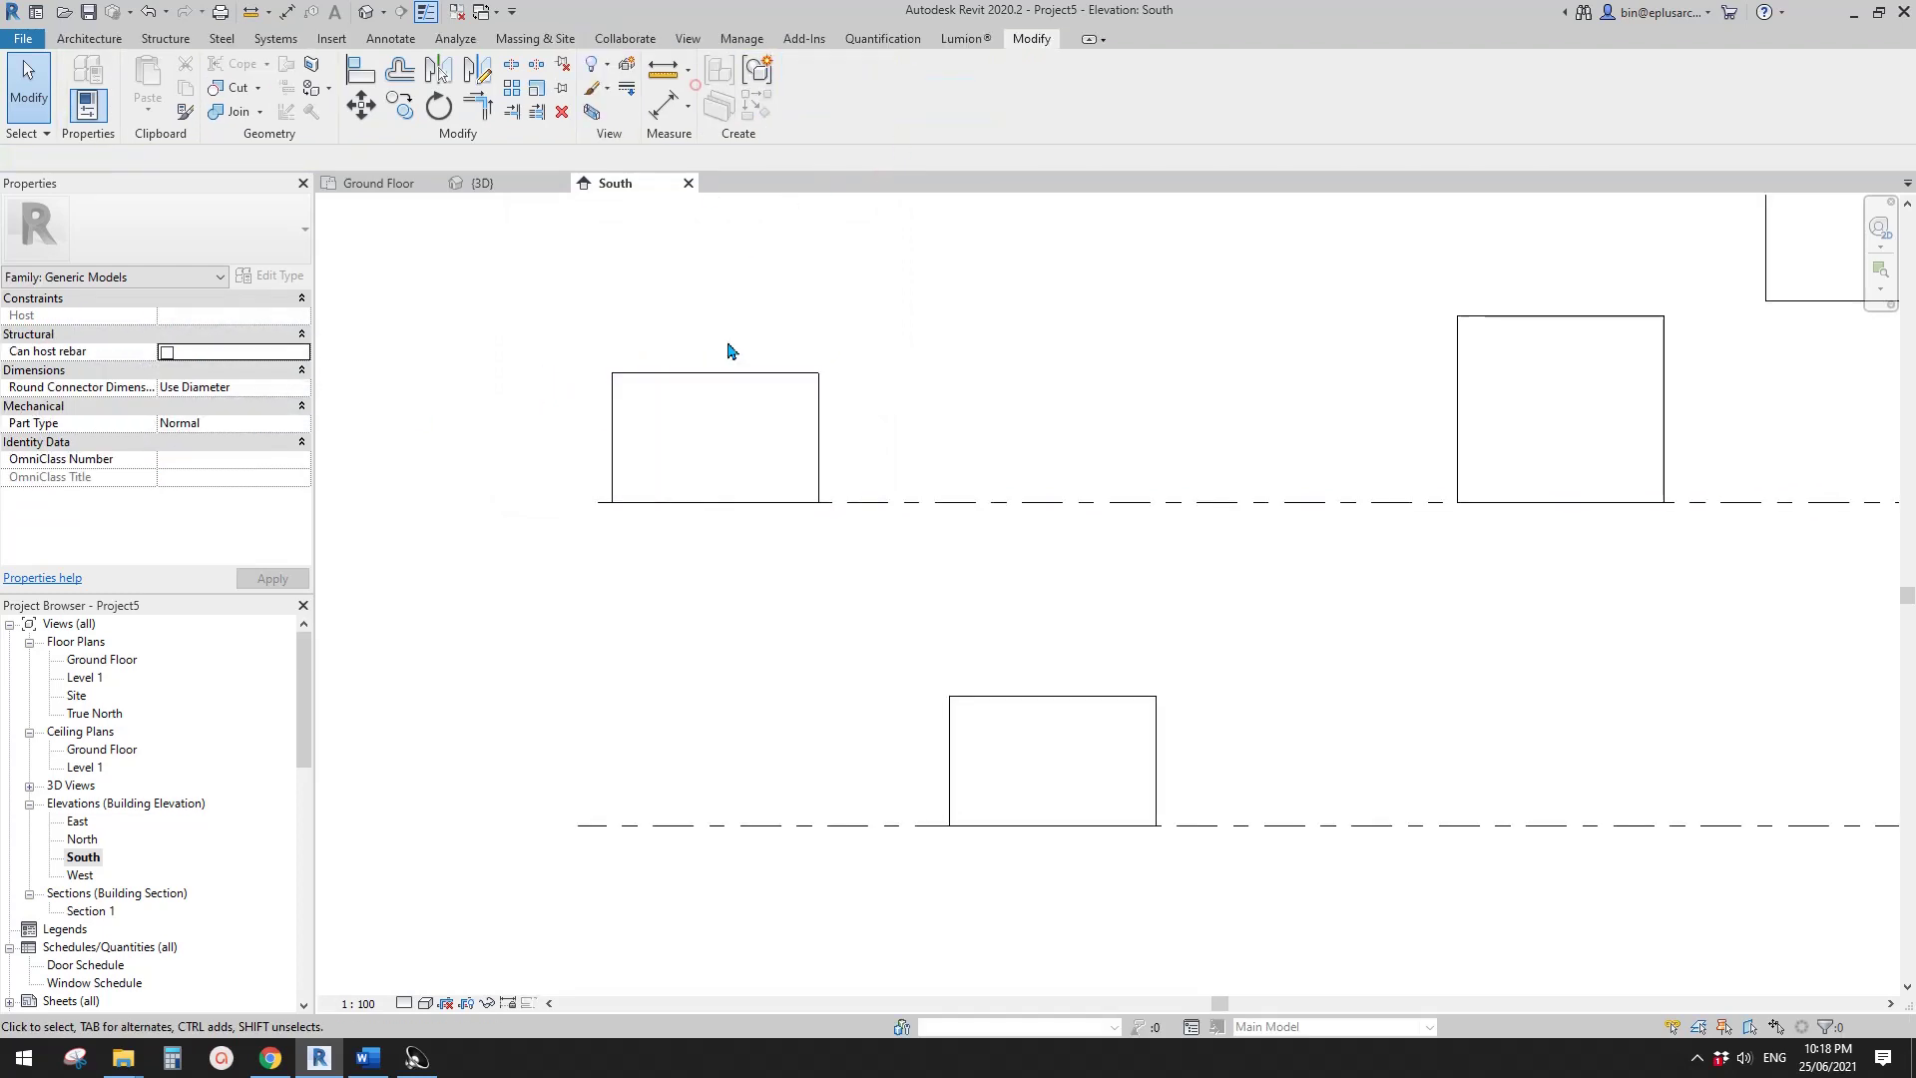
click(698, 408)
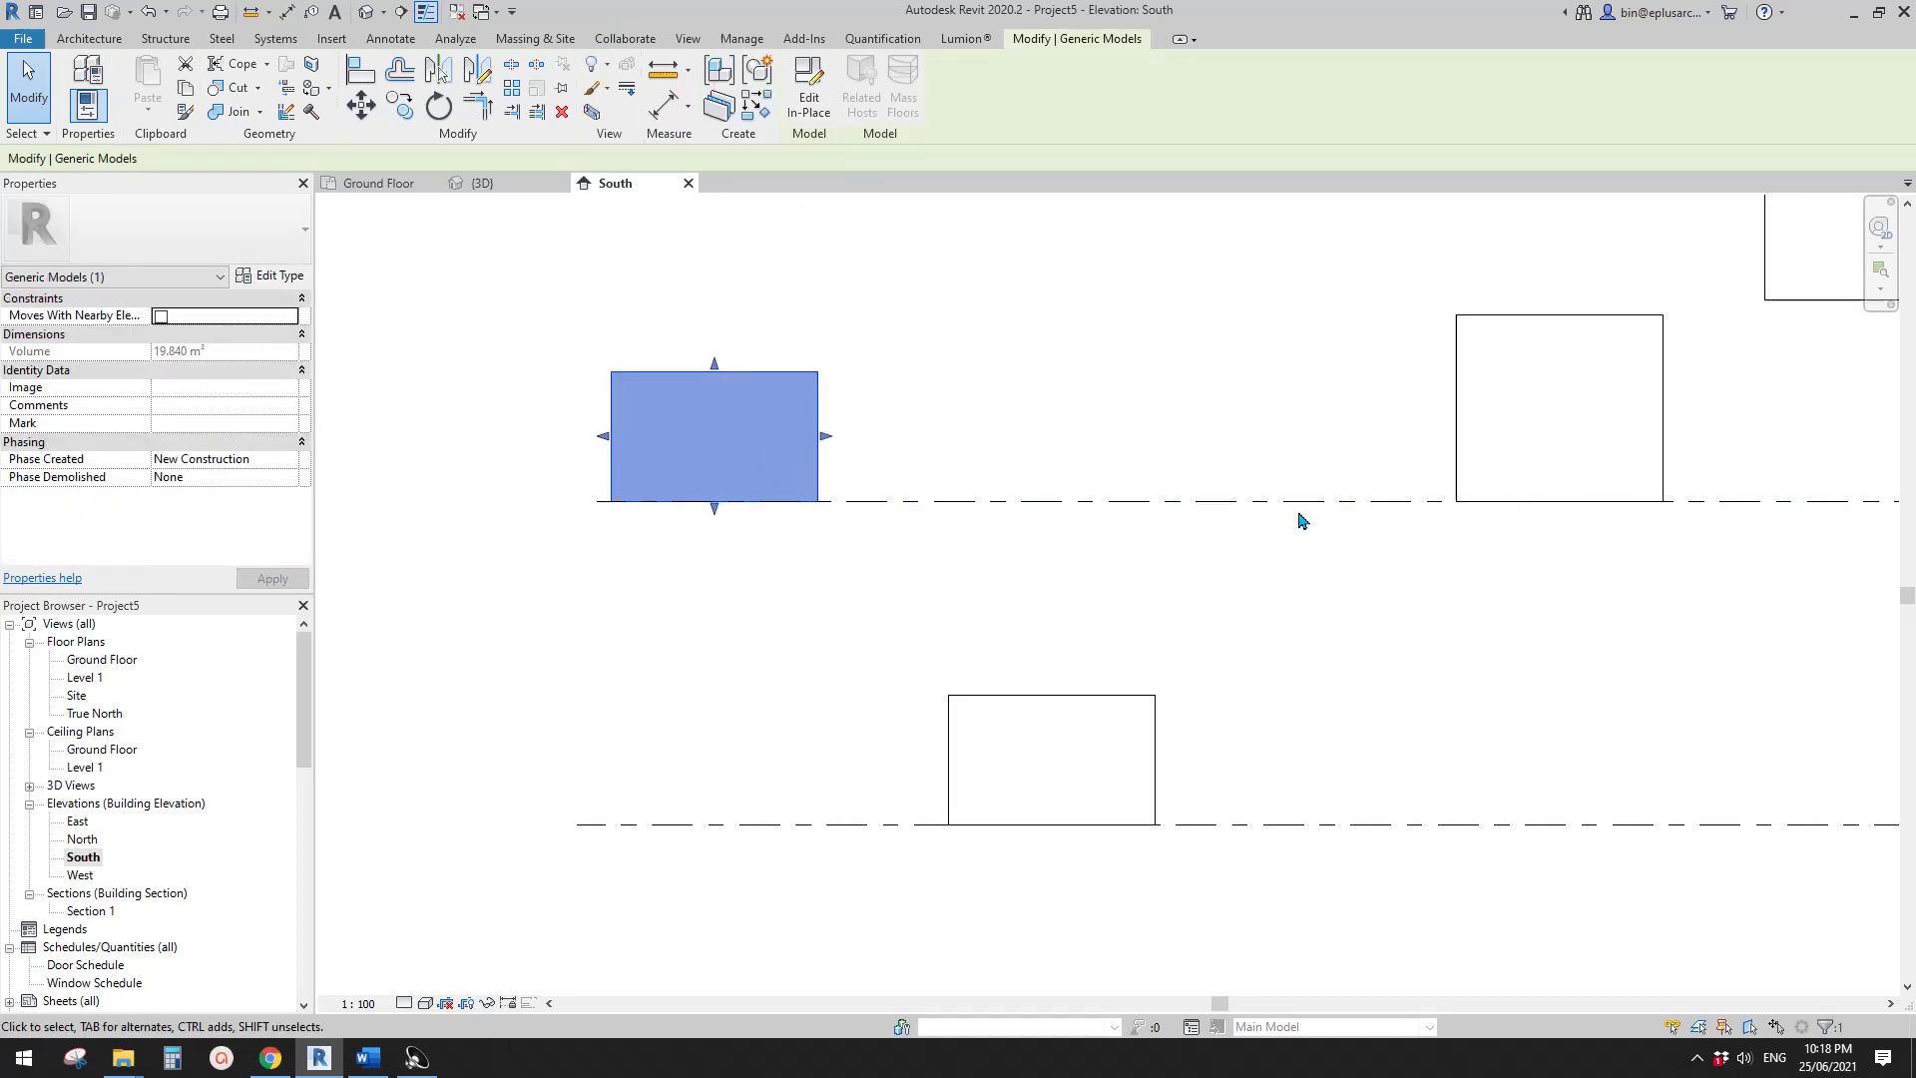
middle_drag(1158, 445, 958, 483)
click(908, 467)
scroll(898, 454, down, 1)
key(r)
key(p)
scroll(919, 440, down, 1)
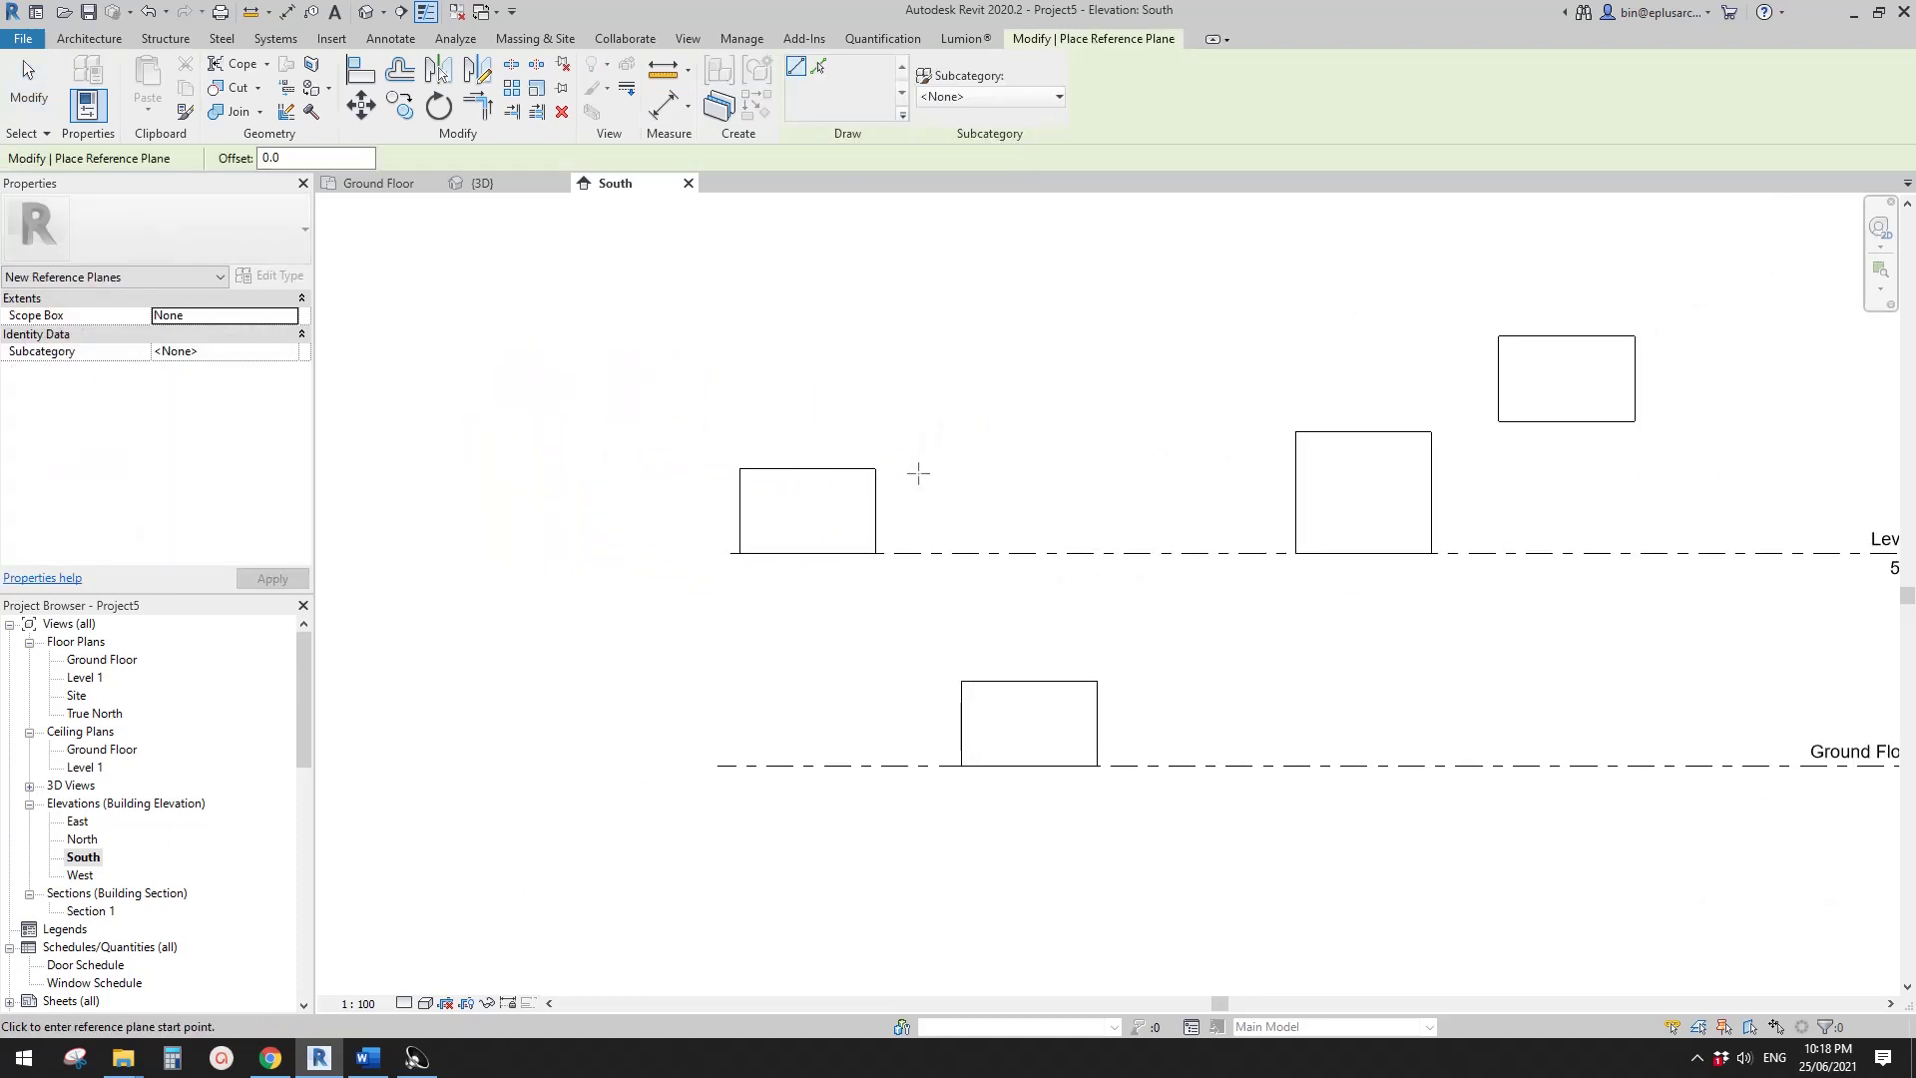
scroll(938, 421, up, 2)
key(Escape)
- Open the rehosted box for in-place editing, examine its extrusion's offsets and work plane, and finish the model
click(837, 525)
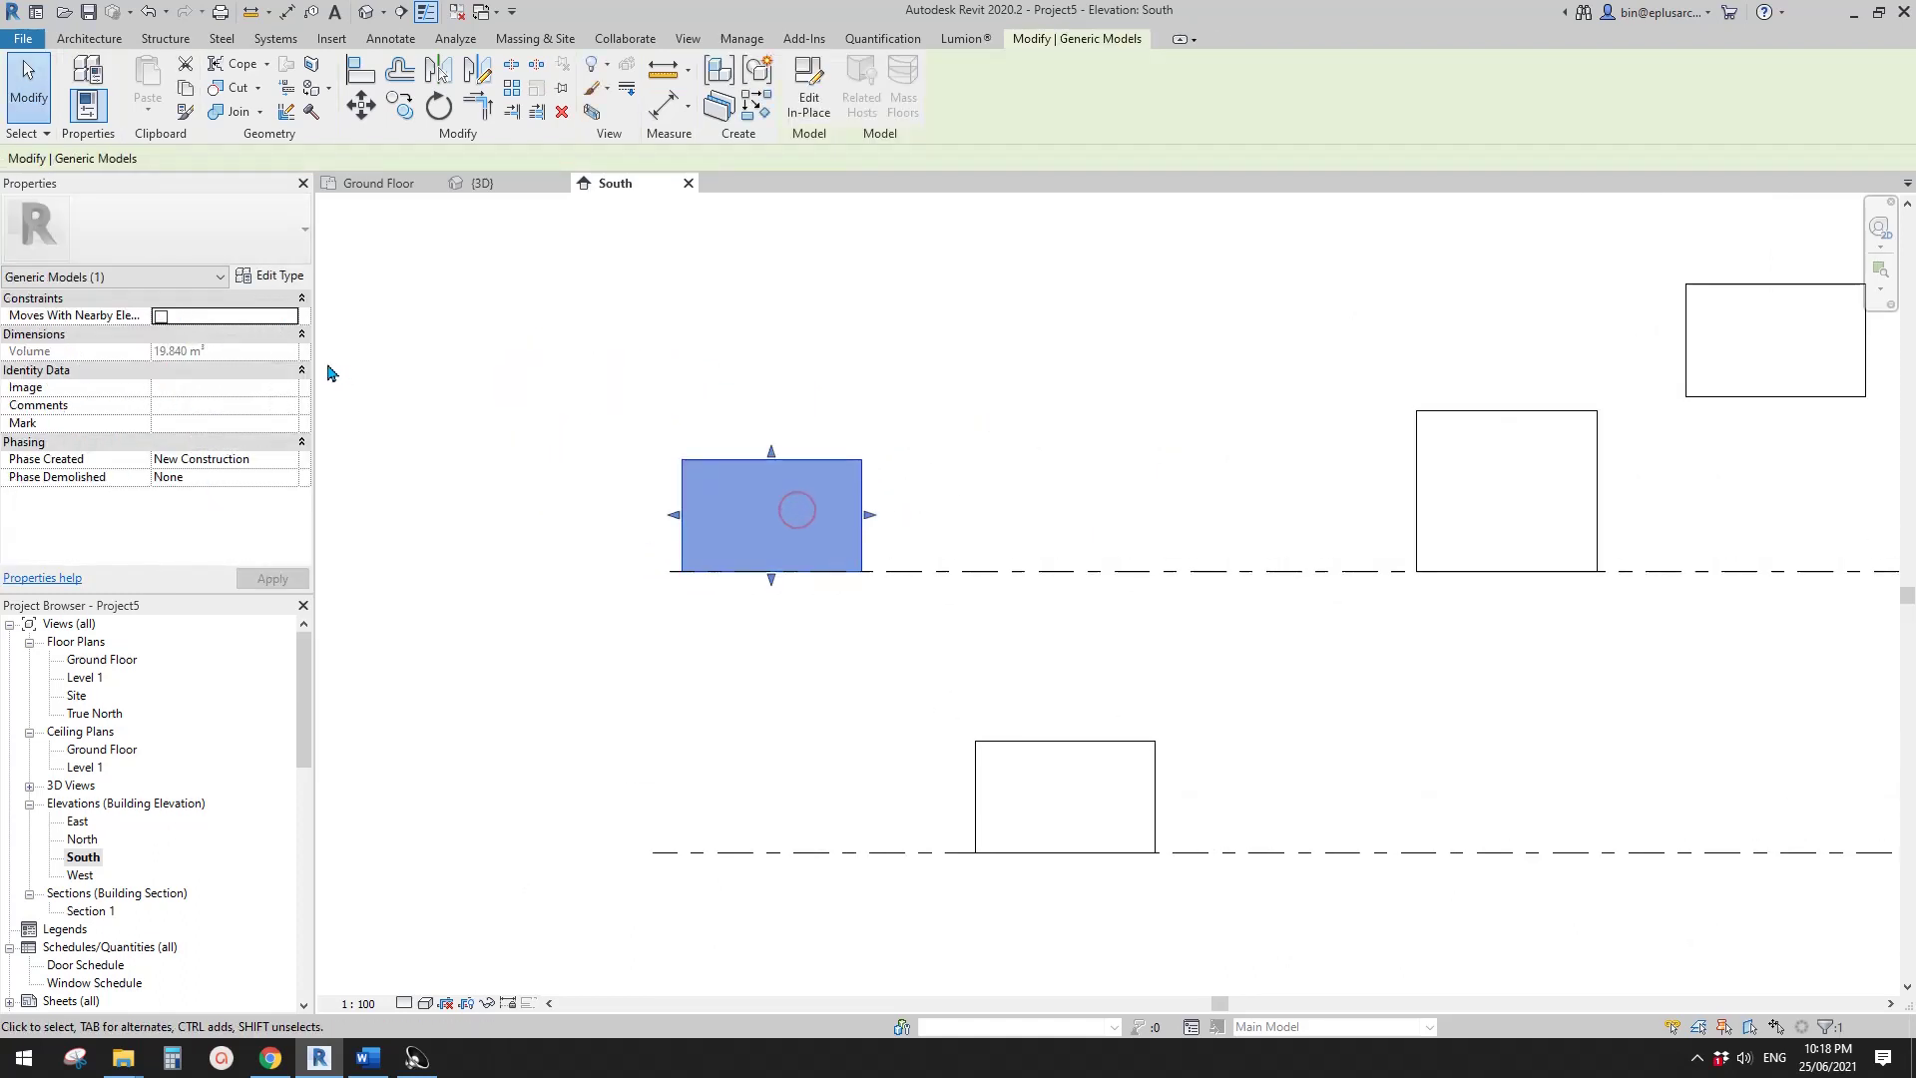
click(809, 97)
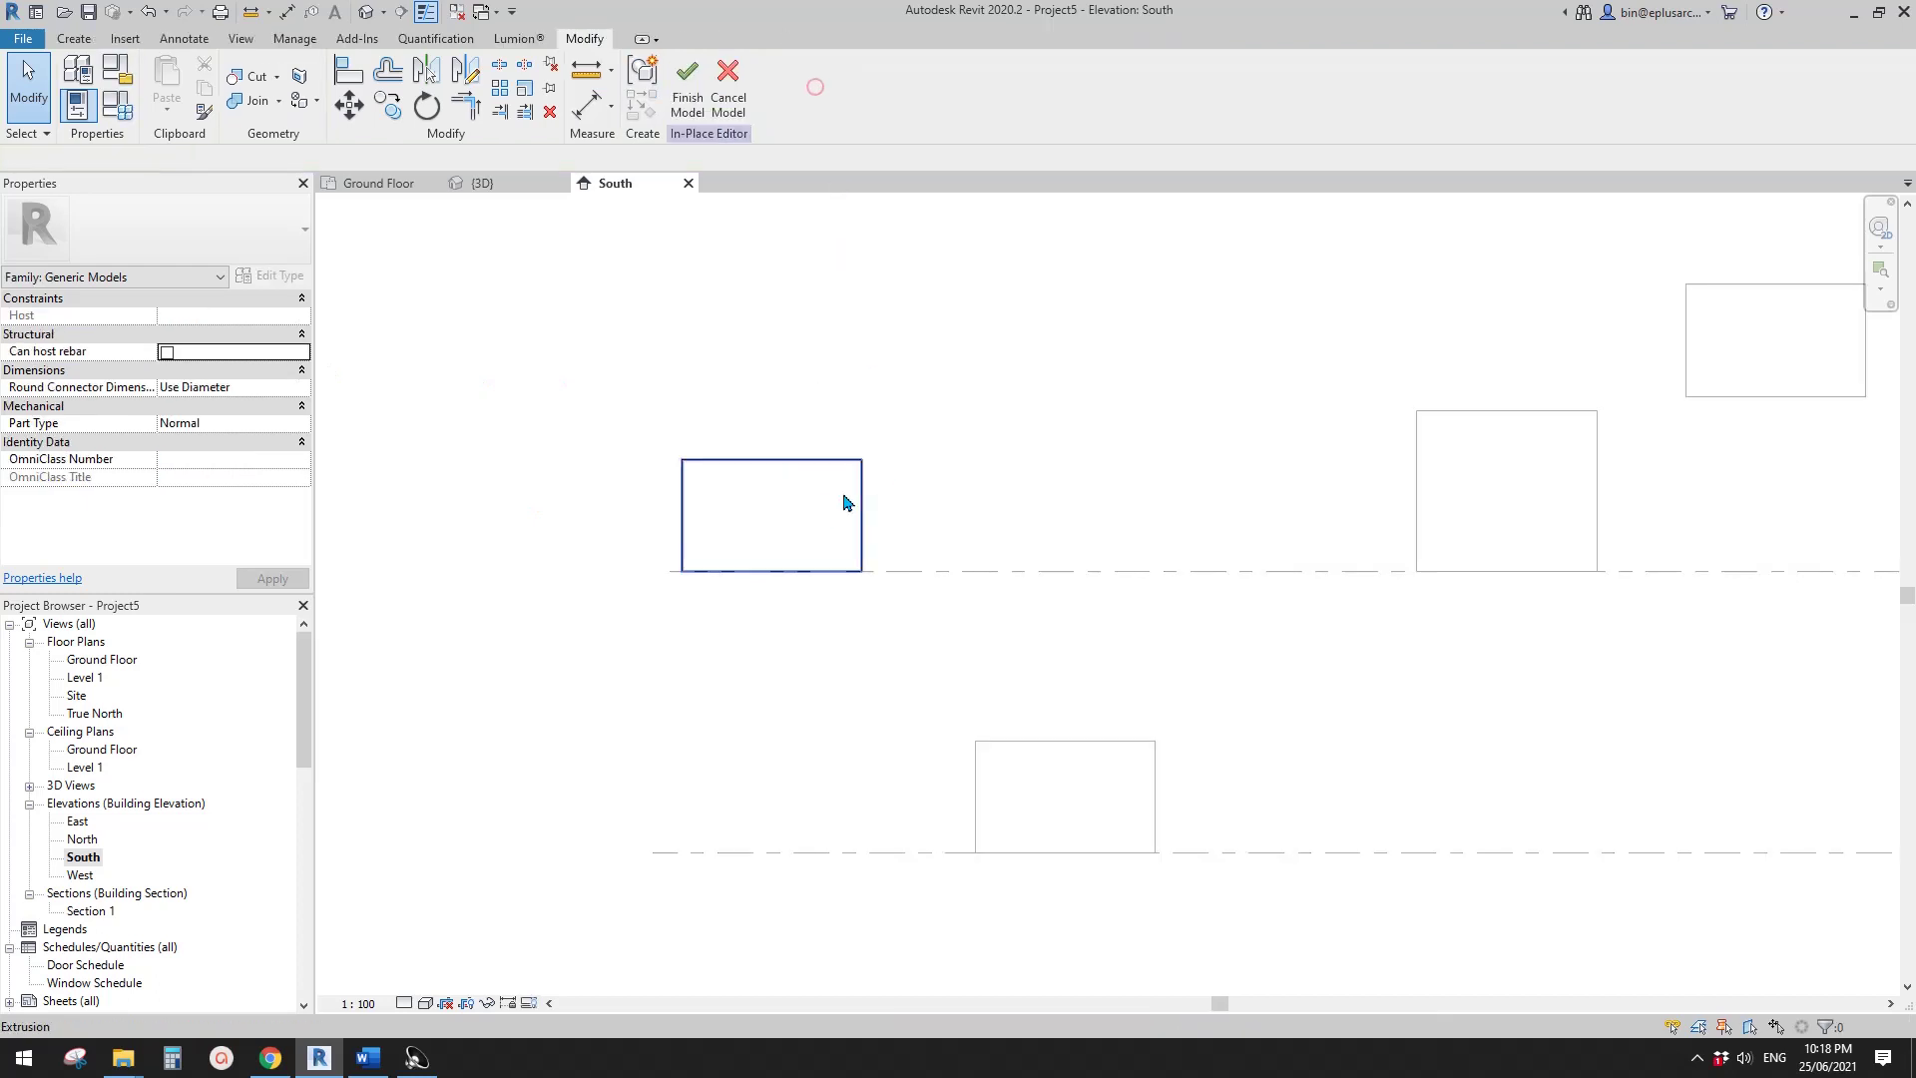
click(829, 500)
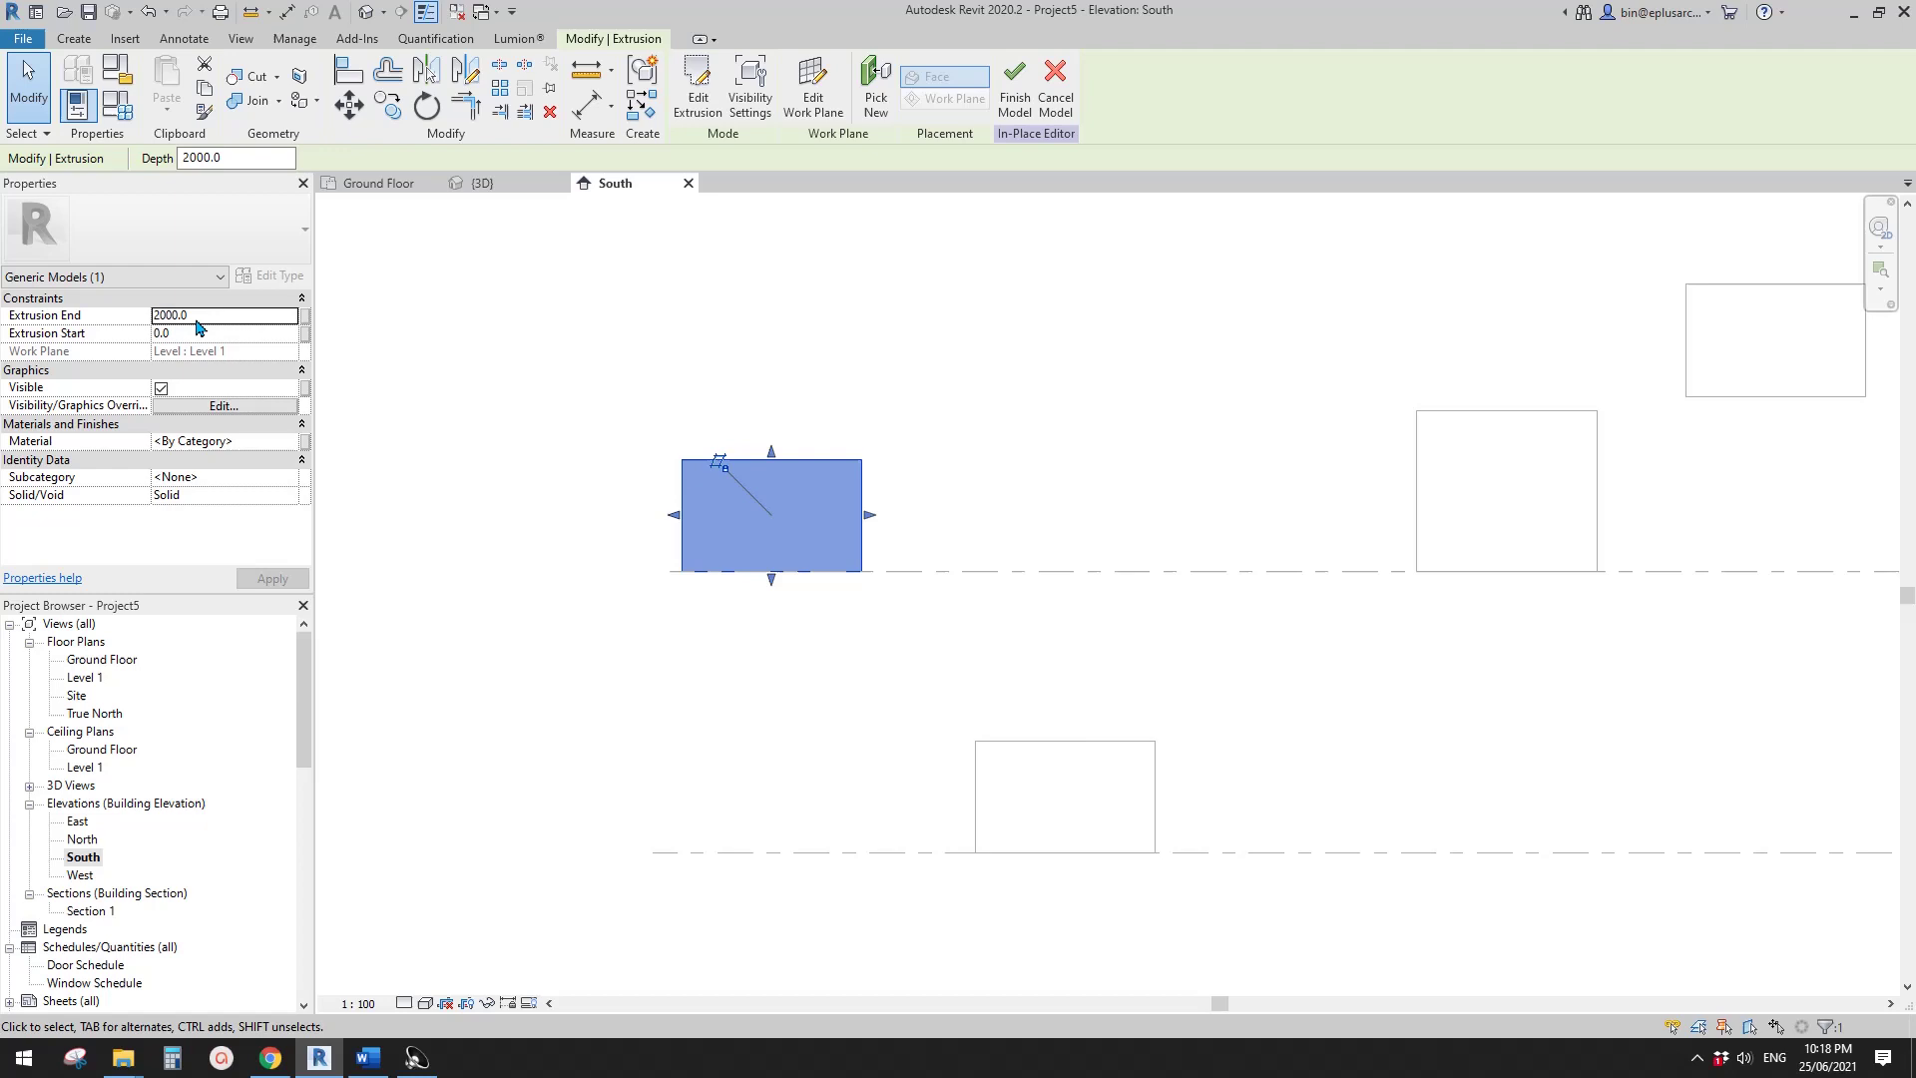
click(1015, 97)
- Draw a short horizontal reference plane about 3066 above Level 1, partly over the rehosted box
key(r)
key(p)
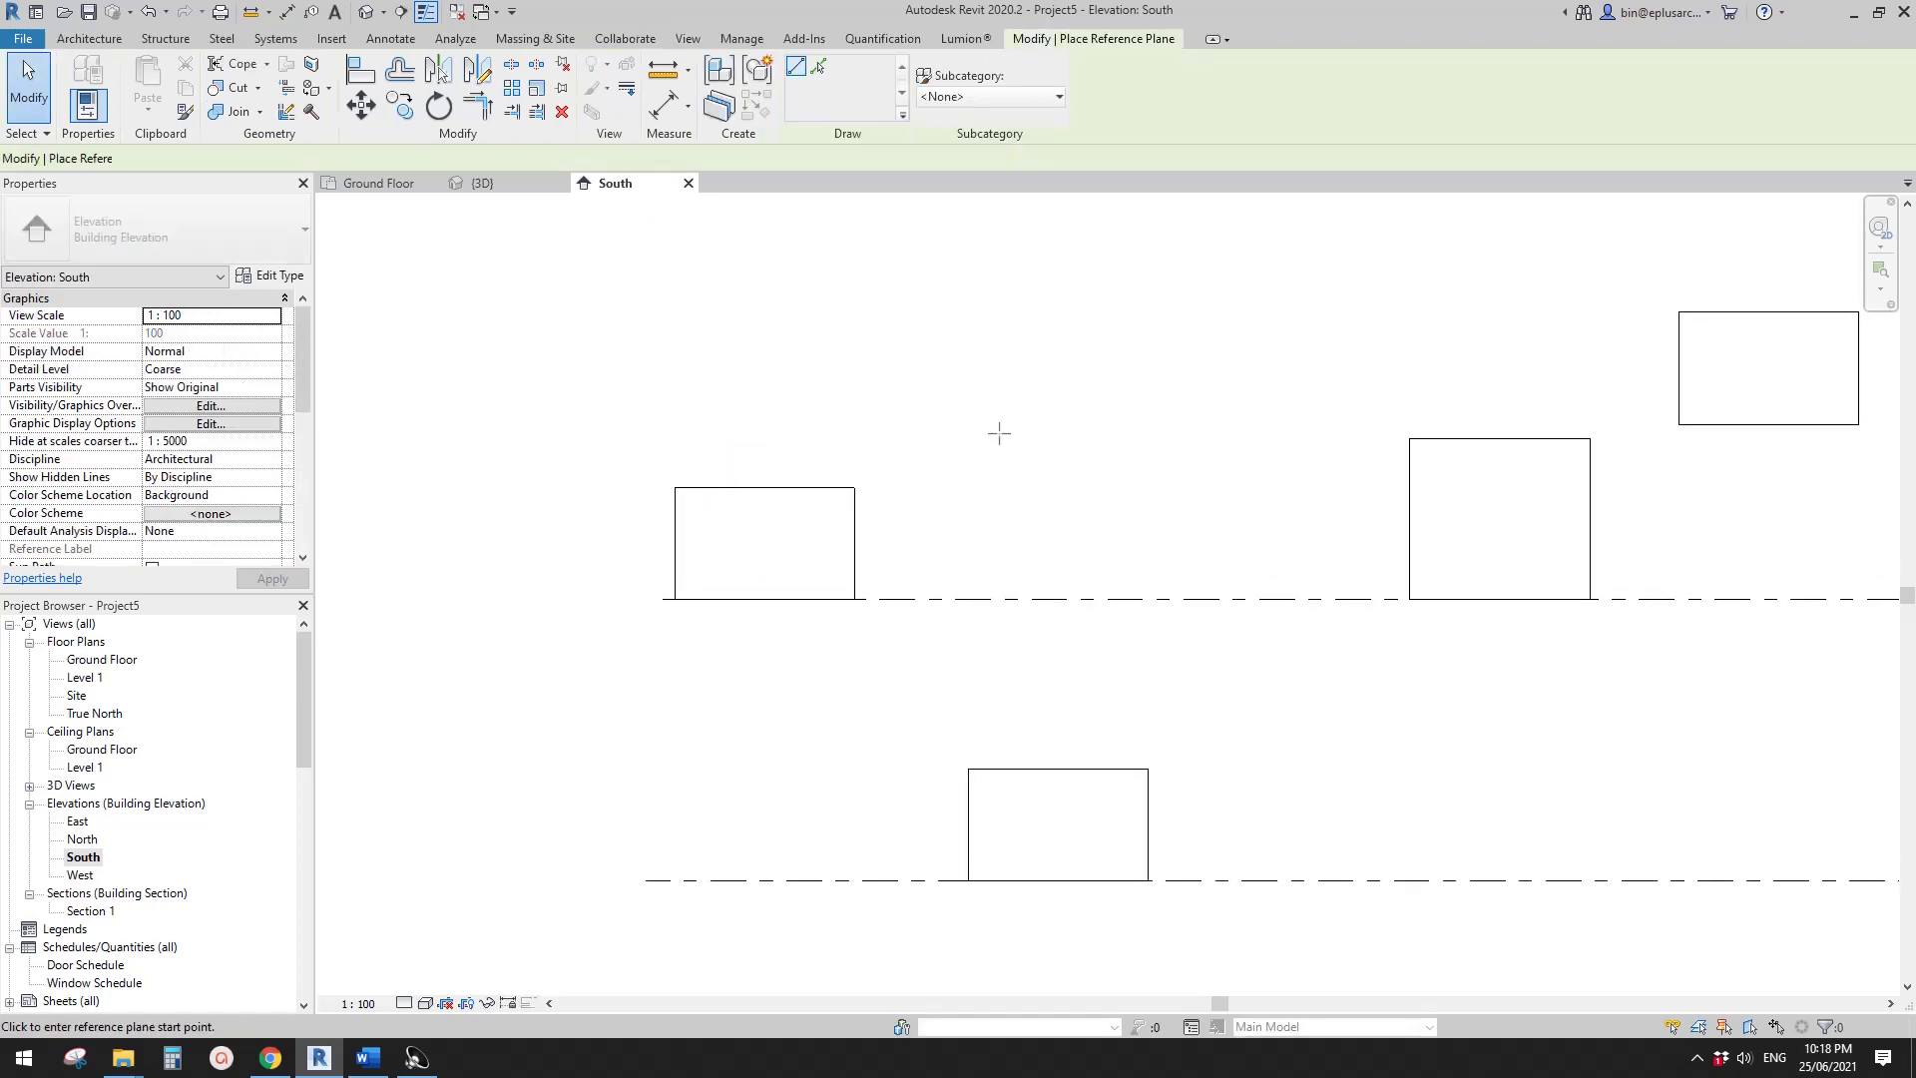
click(1025, 427)
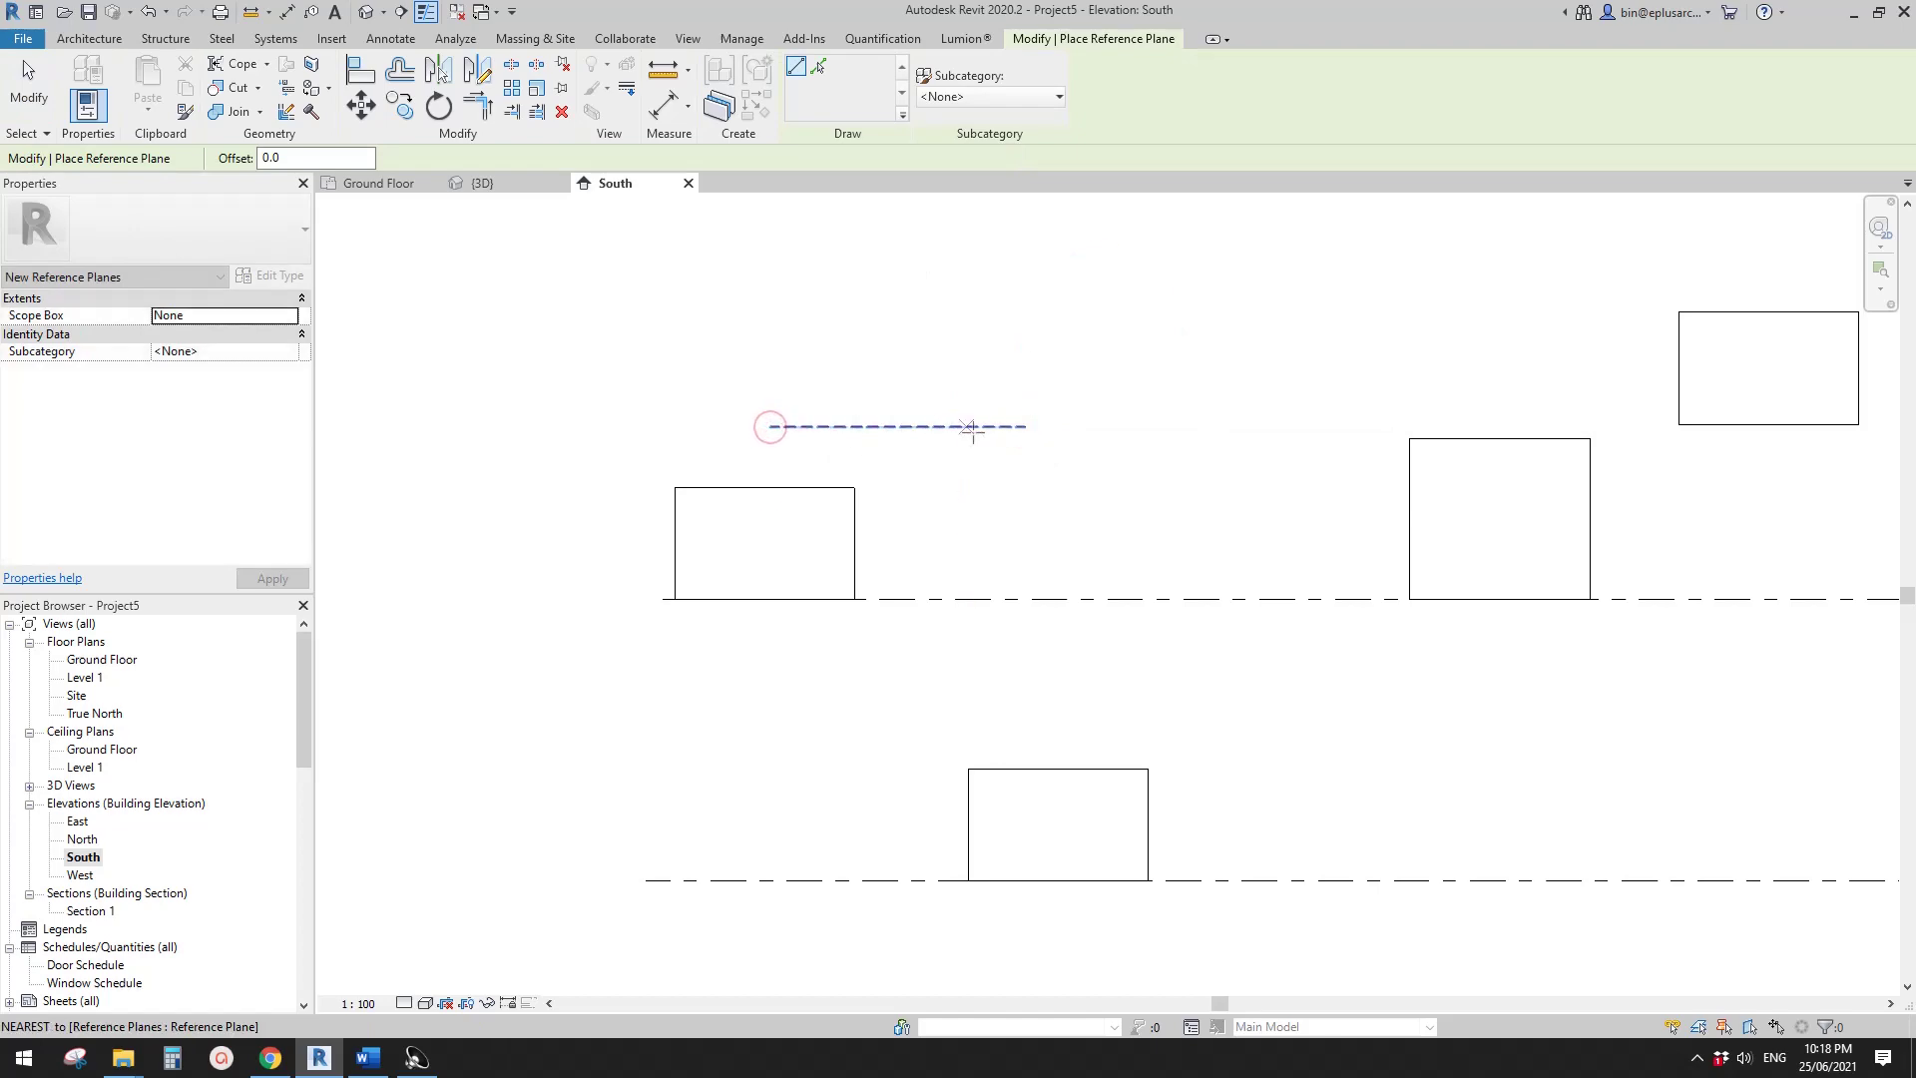
key(Escape)
- Dimension the distance between Level 1 and the new reference plane
middle_drag(961, 442, 1006, 517)
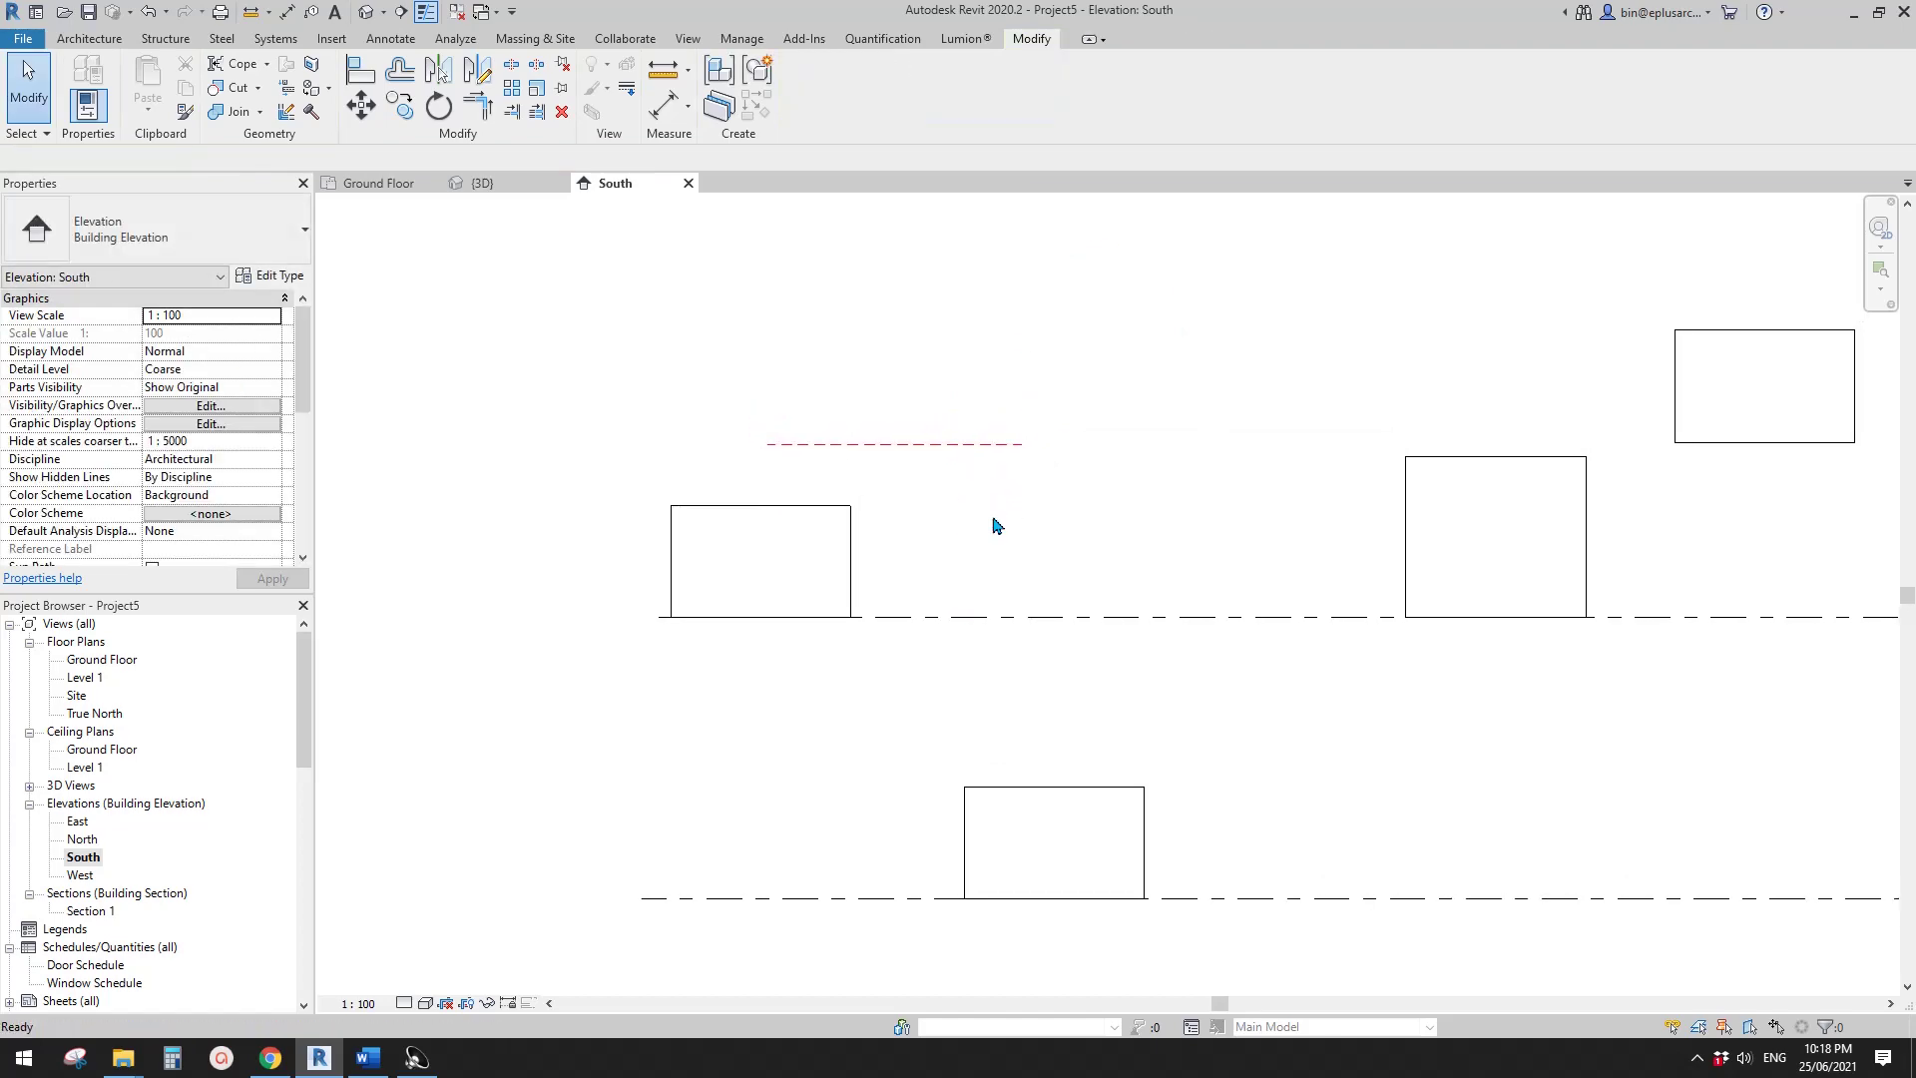
key(d)
key(i)
click(1002, 617)
click(959, 445)
key(Escape)
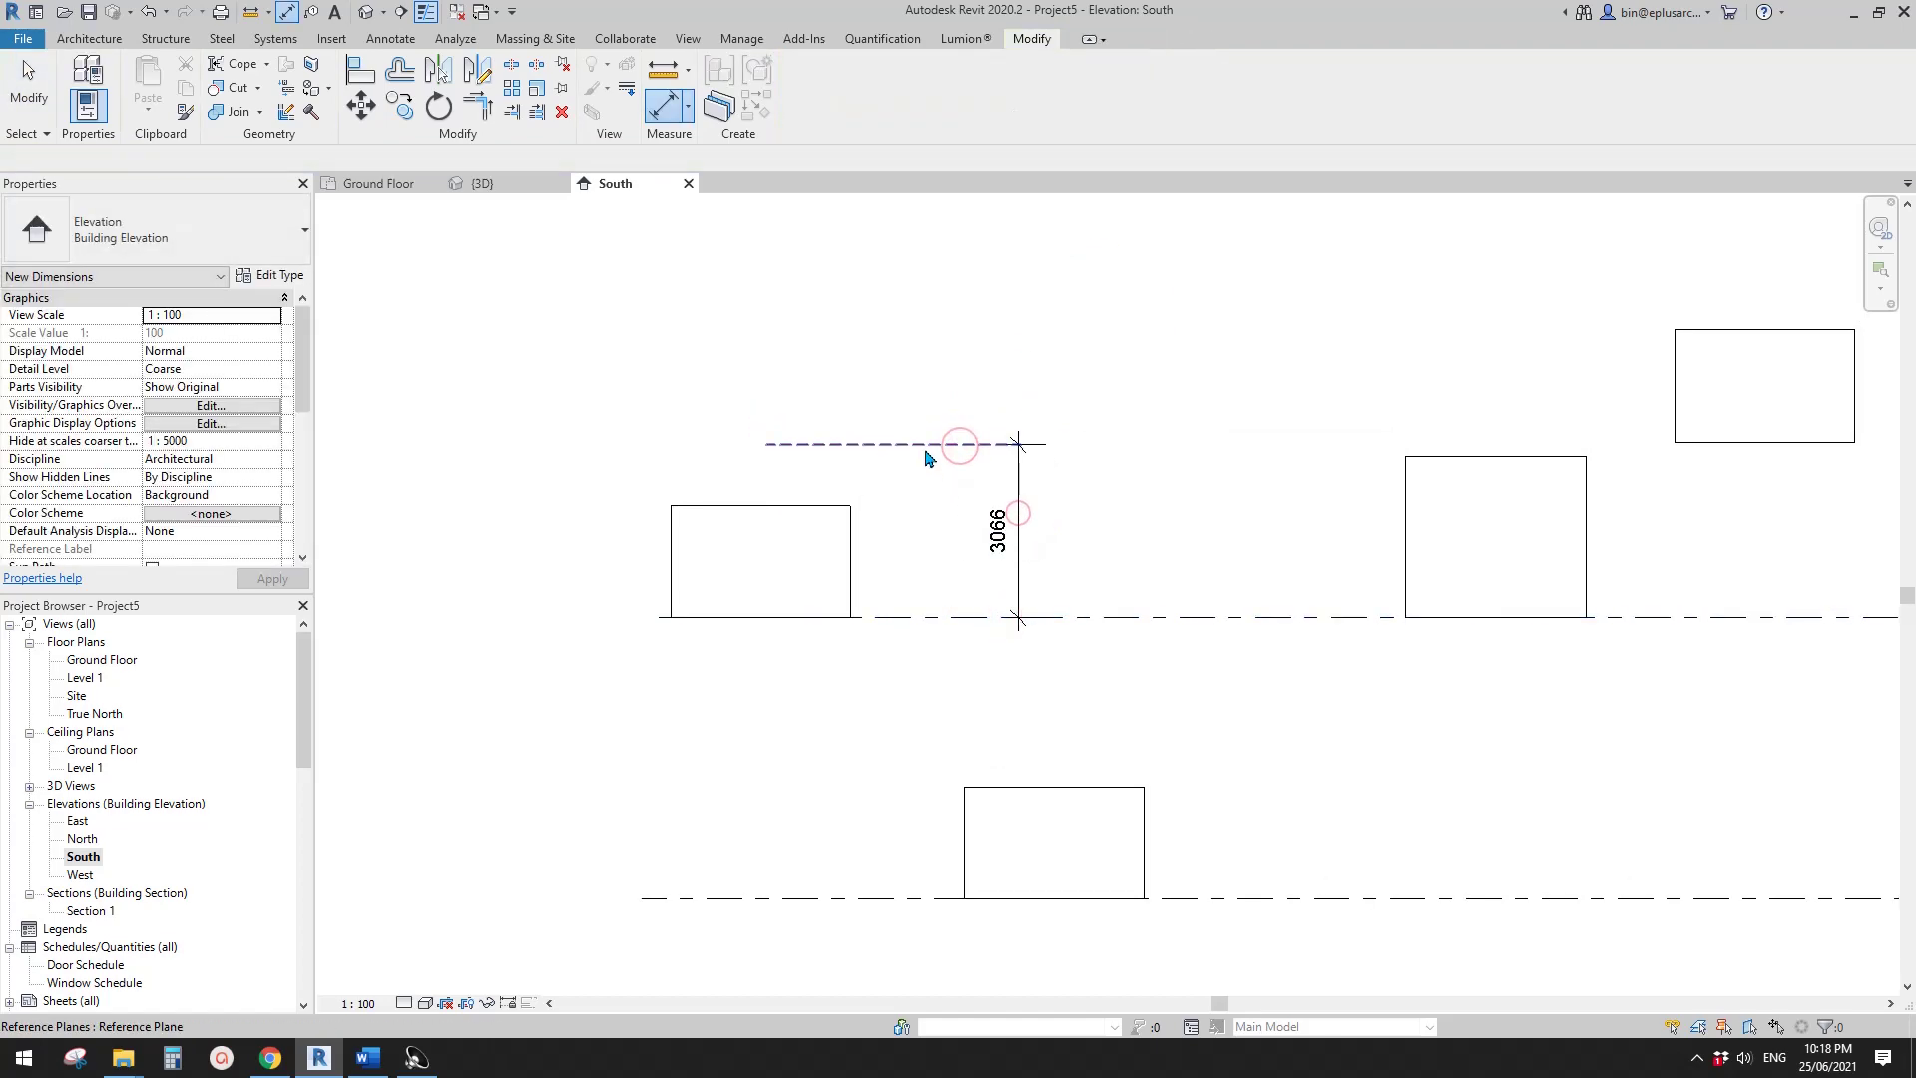
- Set the reference plane's distance above Level 1 to 3000
click(924, 446)
click(1000, 531)
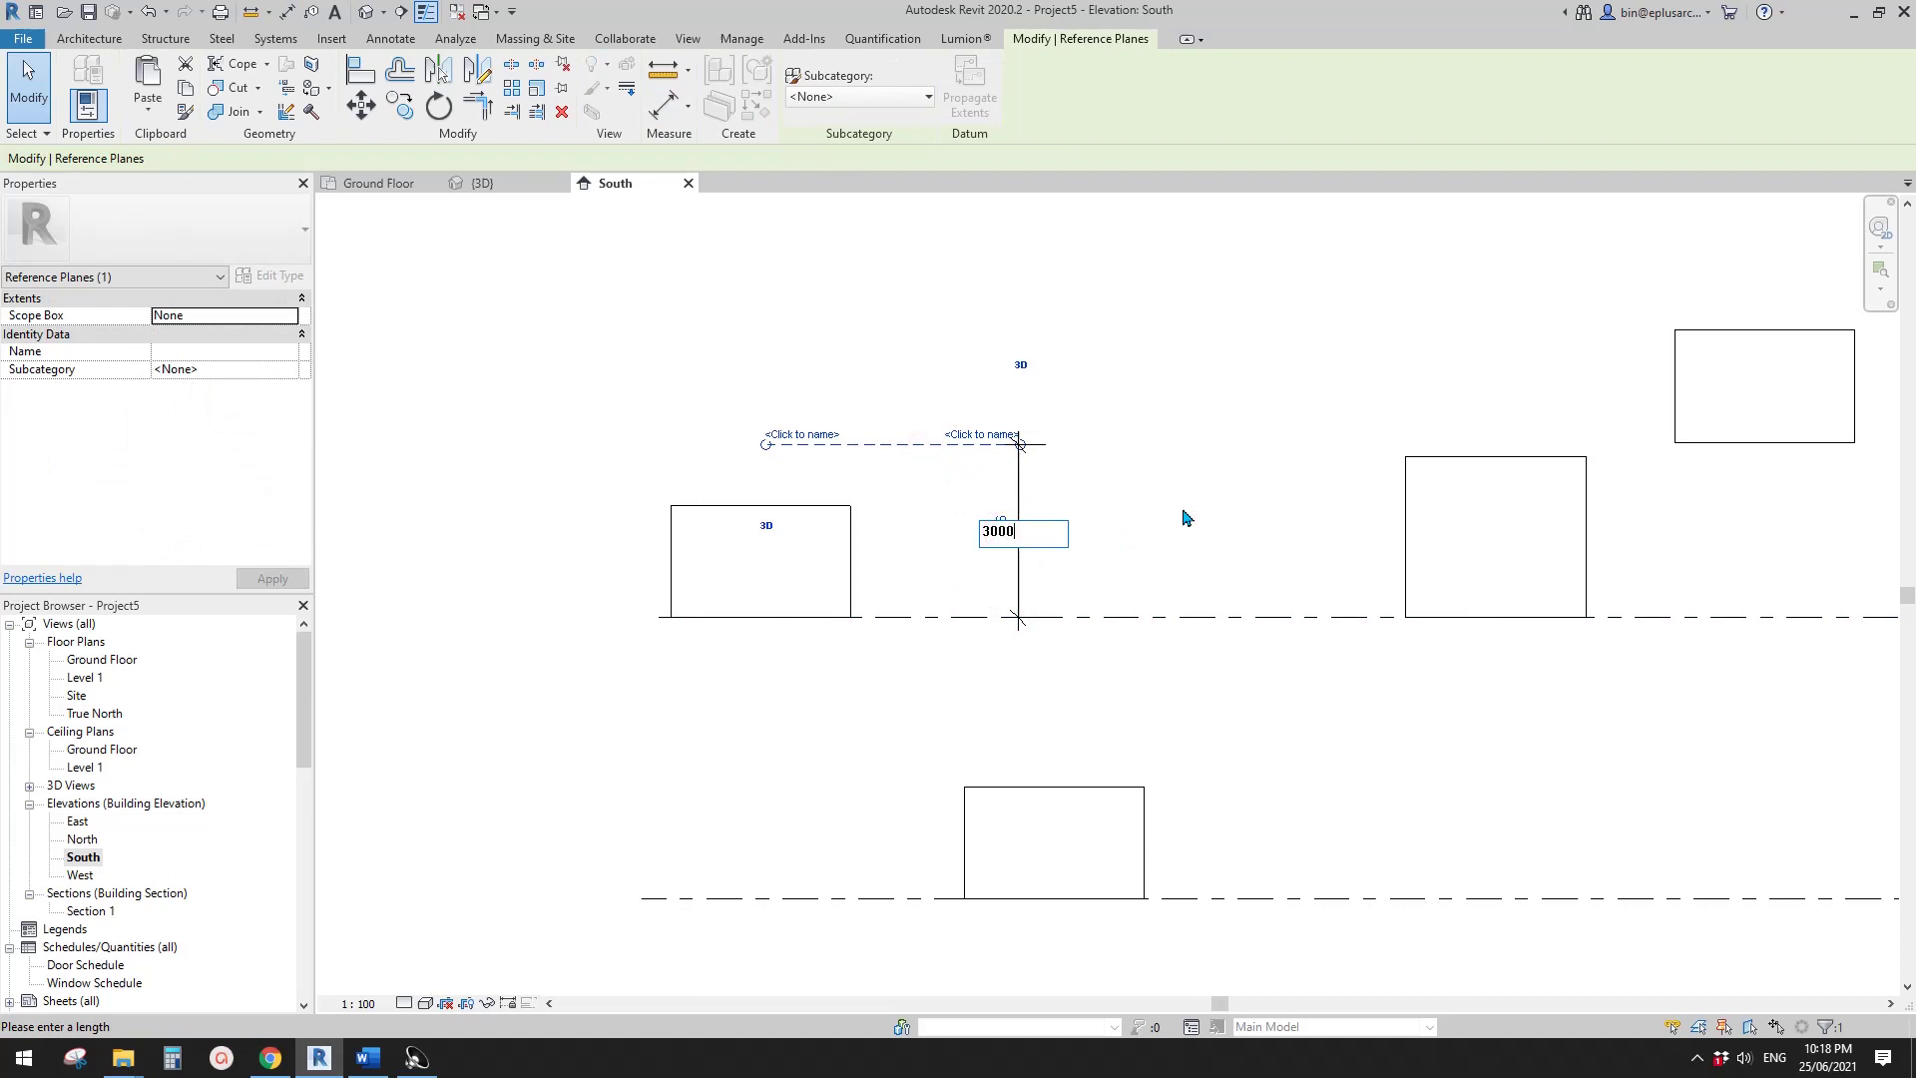
key(Return)
key(Escape)
scroll(1001, 473, up, 1)
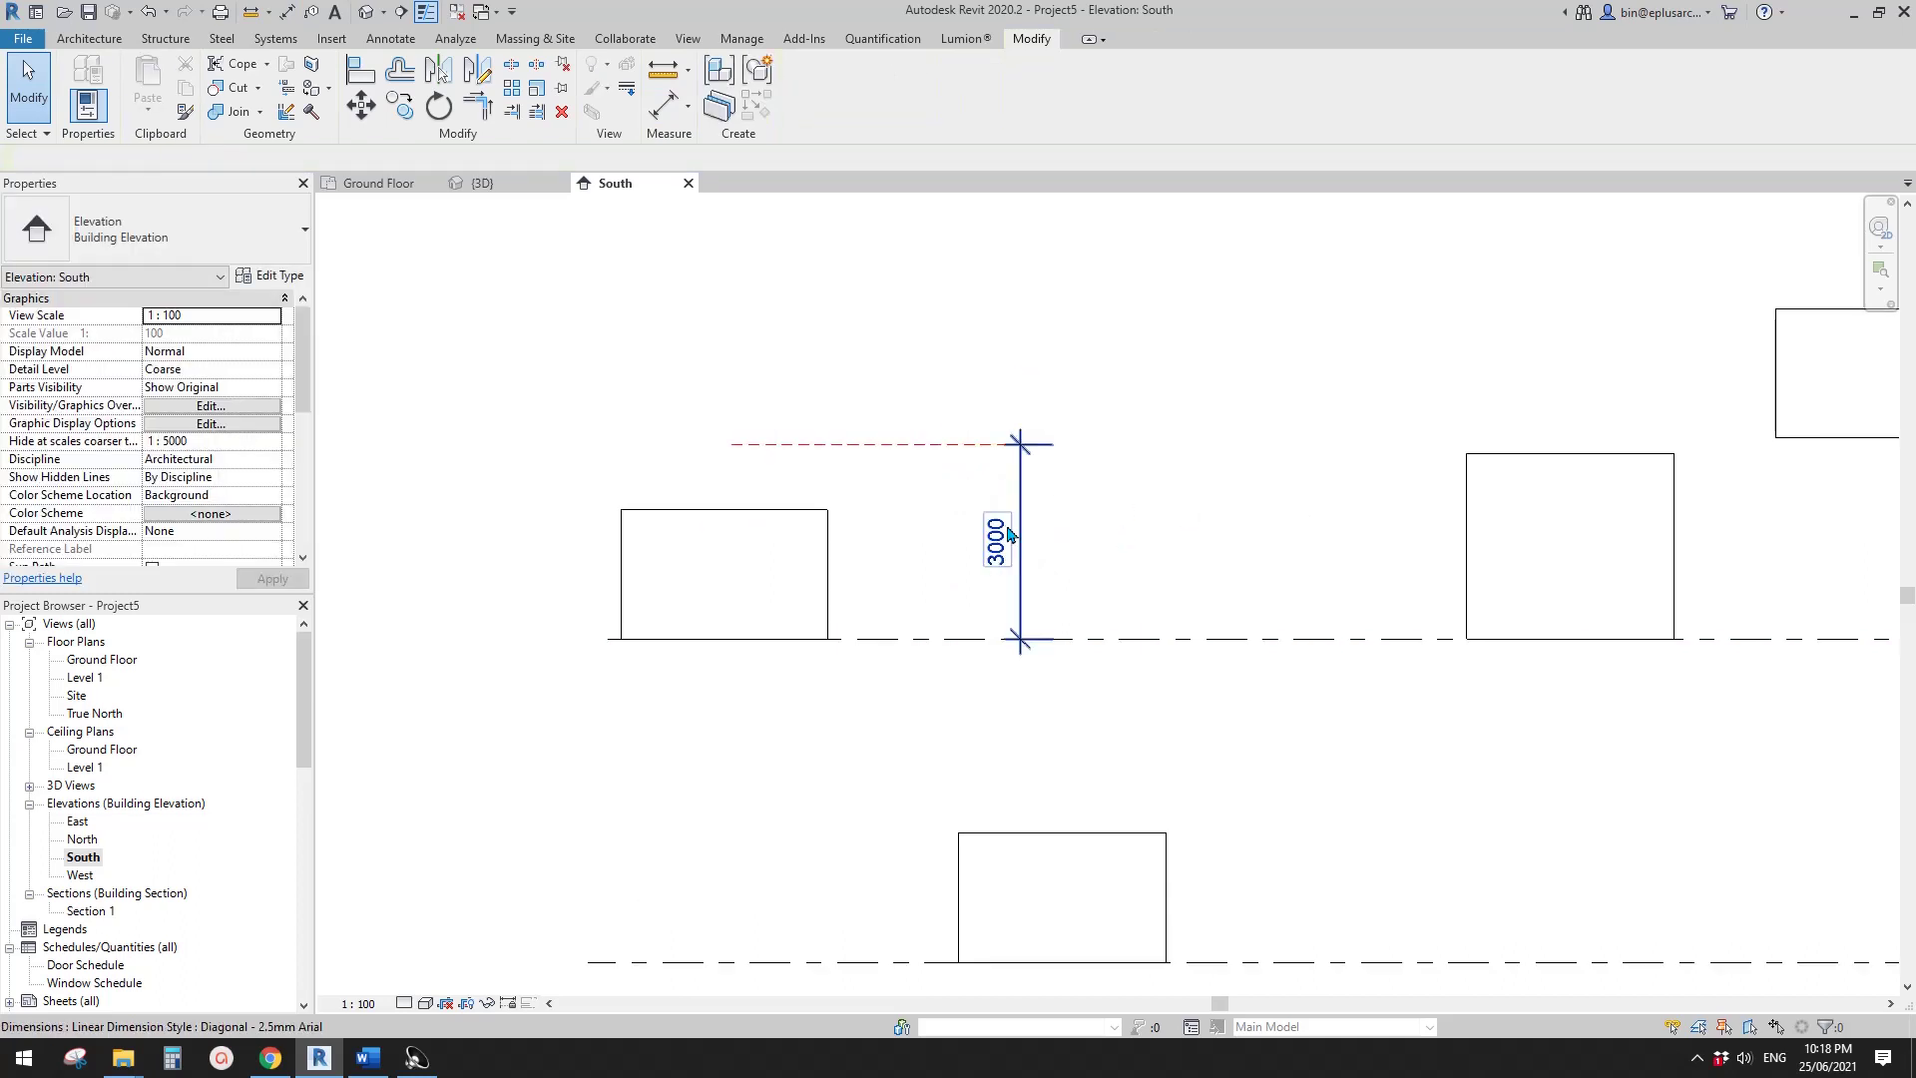
click(1001, 537)
key(Escape)
- Edit the box in place, pick the reference plane as its extrusion's work plane, and finish the model
double_click(832, 520)
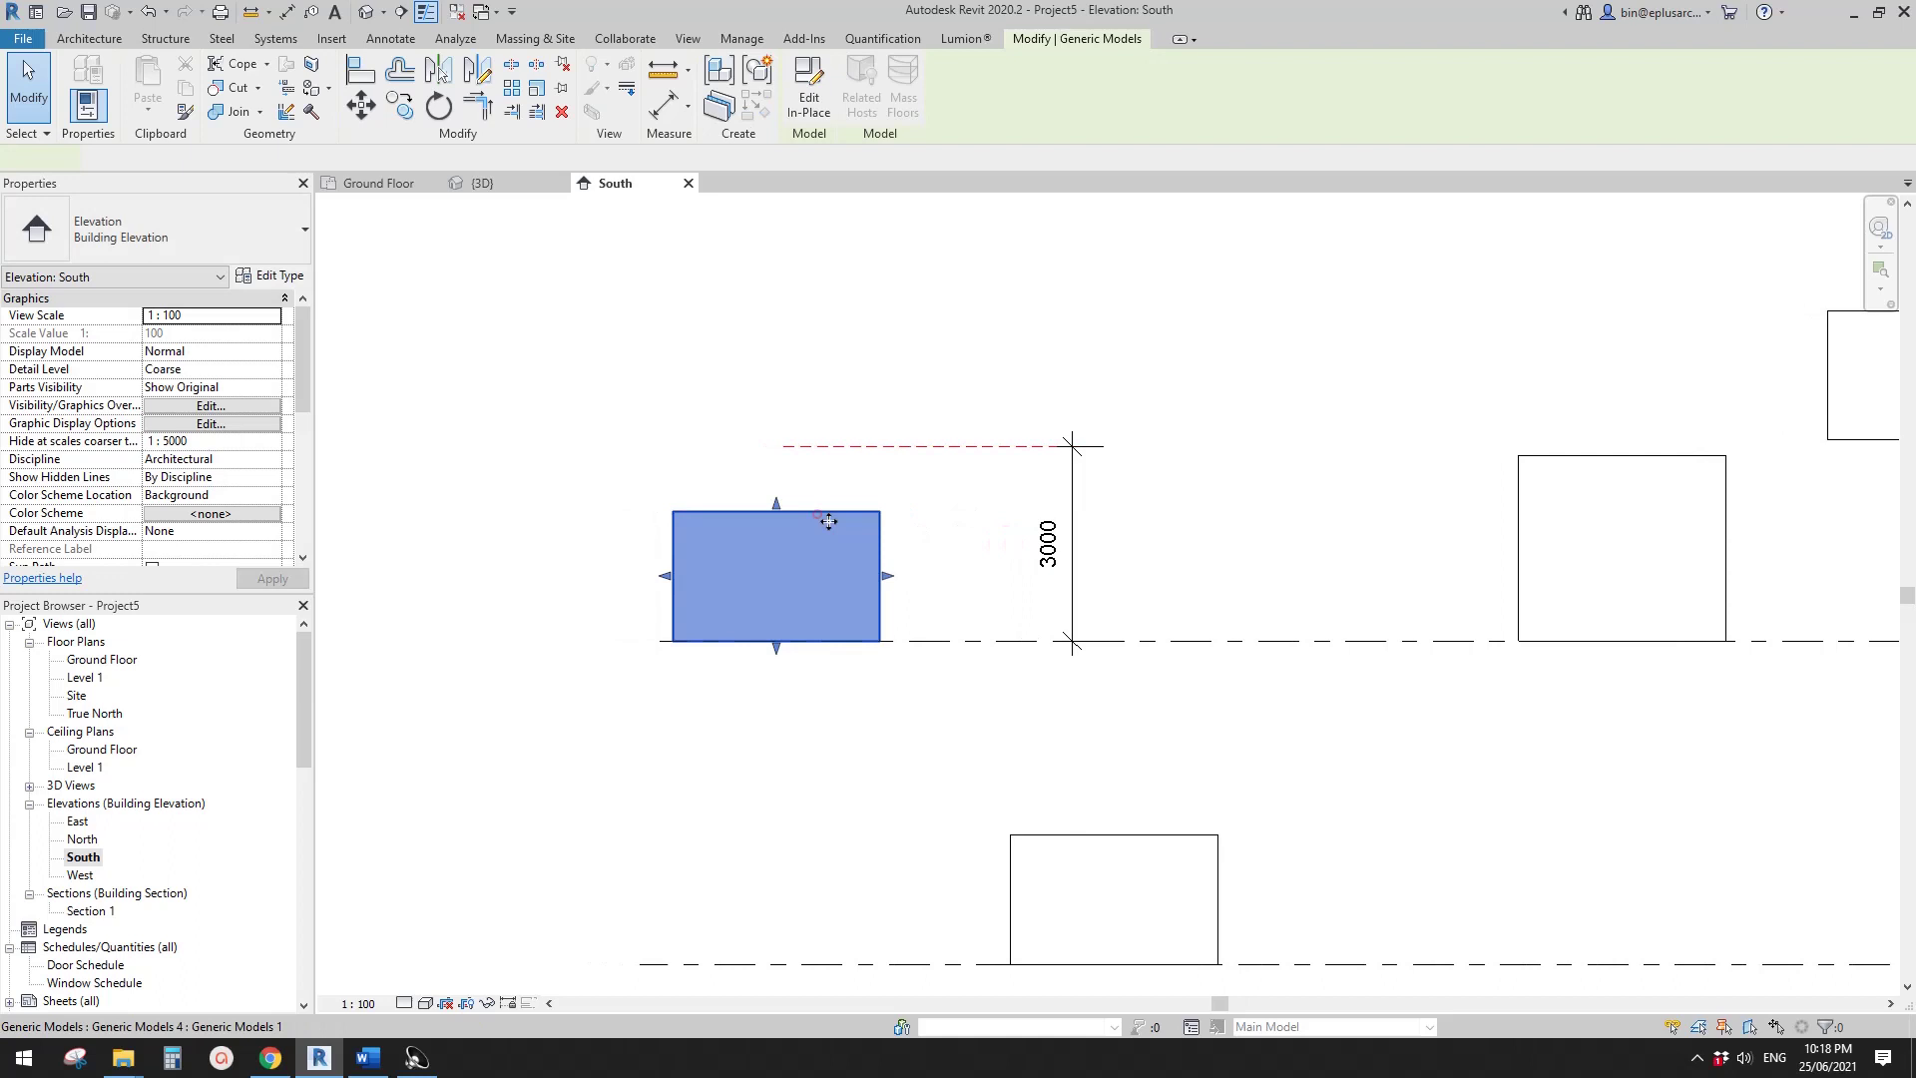
click(838, 529)
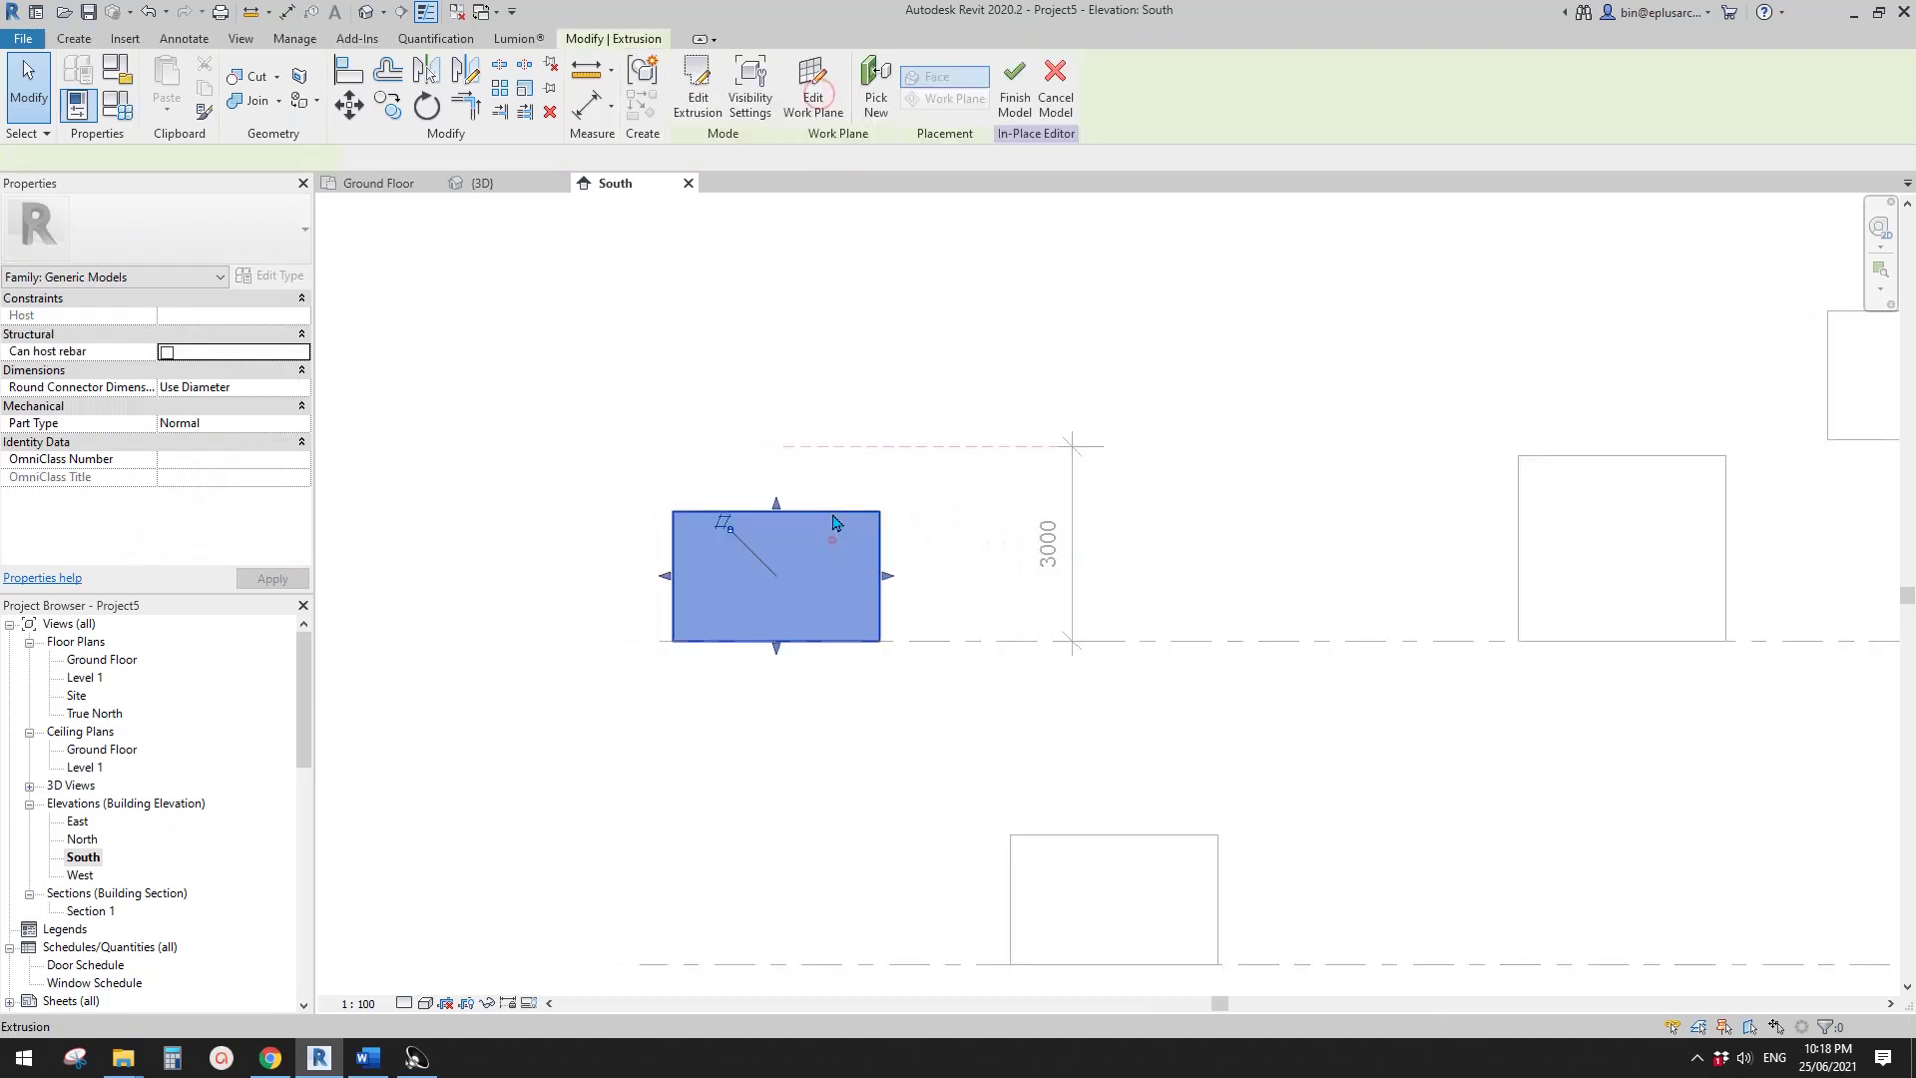
click(814, 100)
click(644, 473)
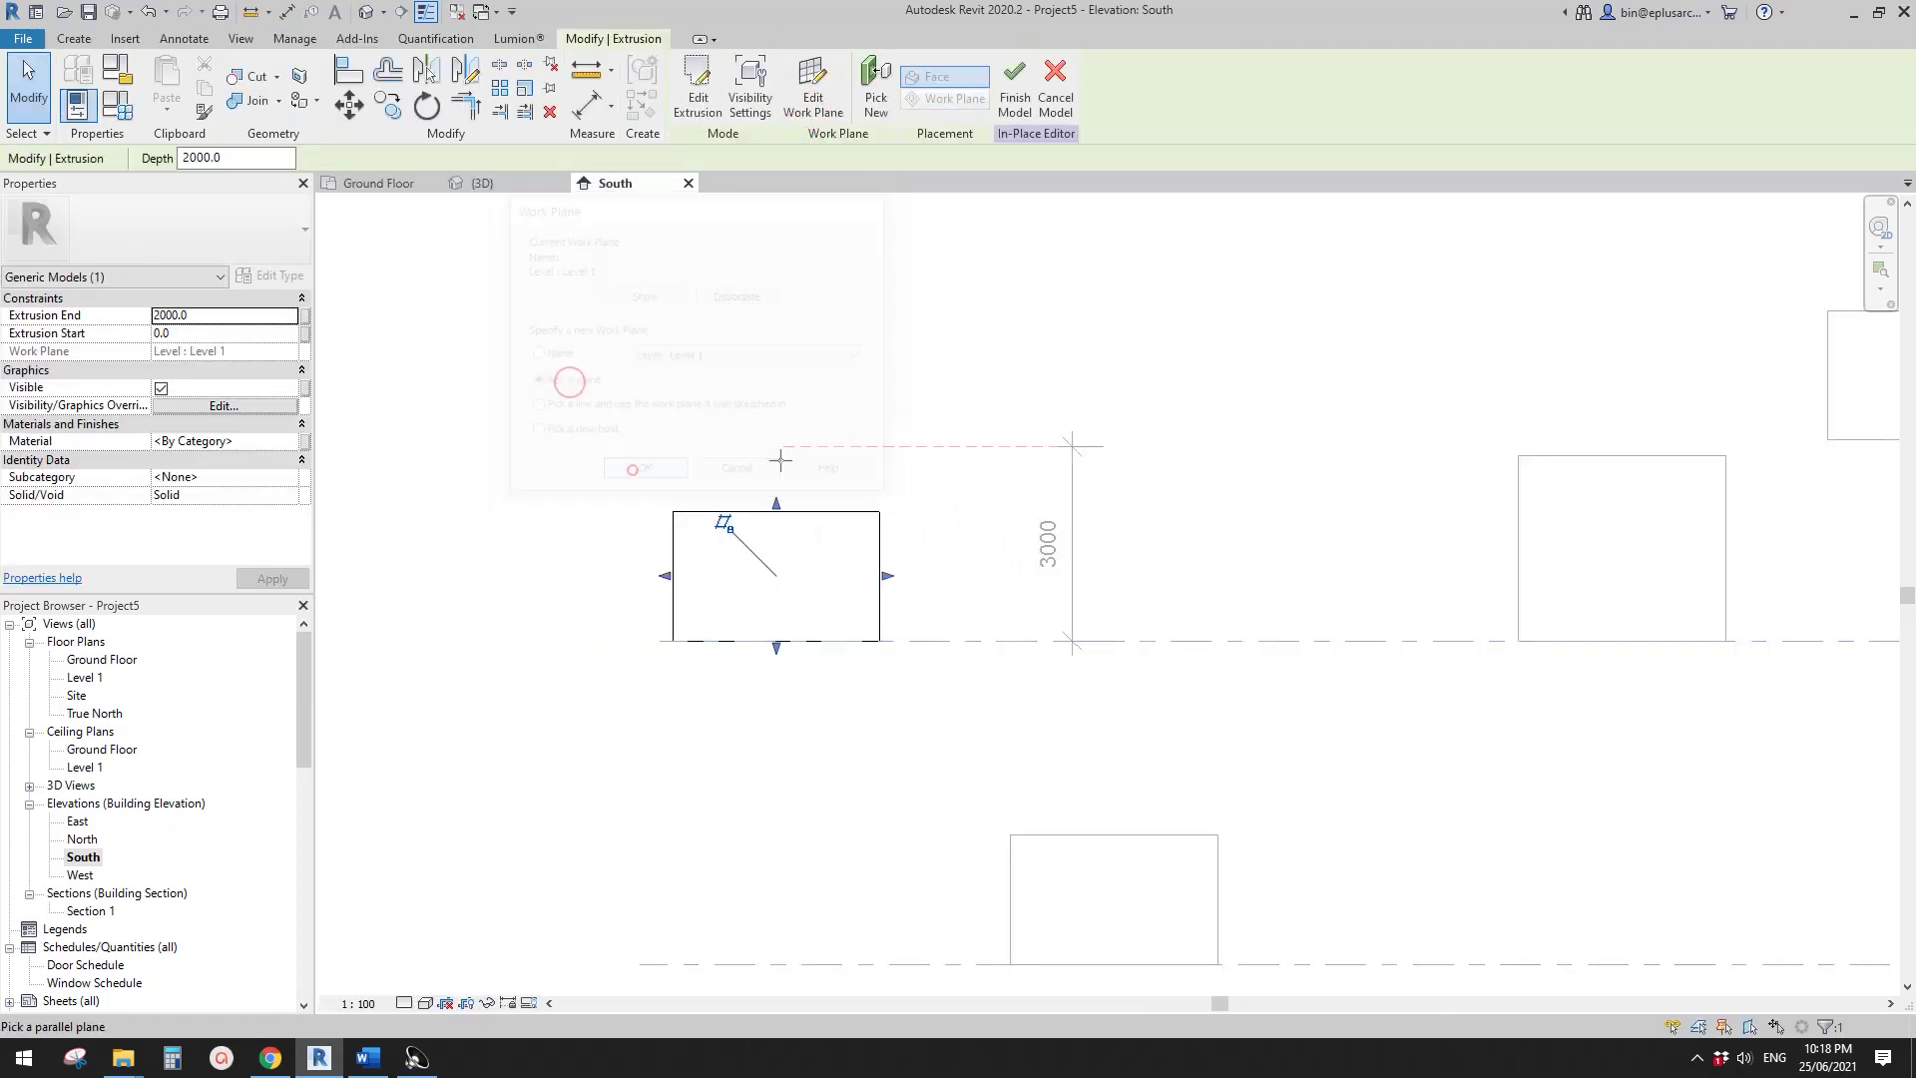
click(928, 448)
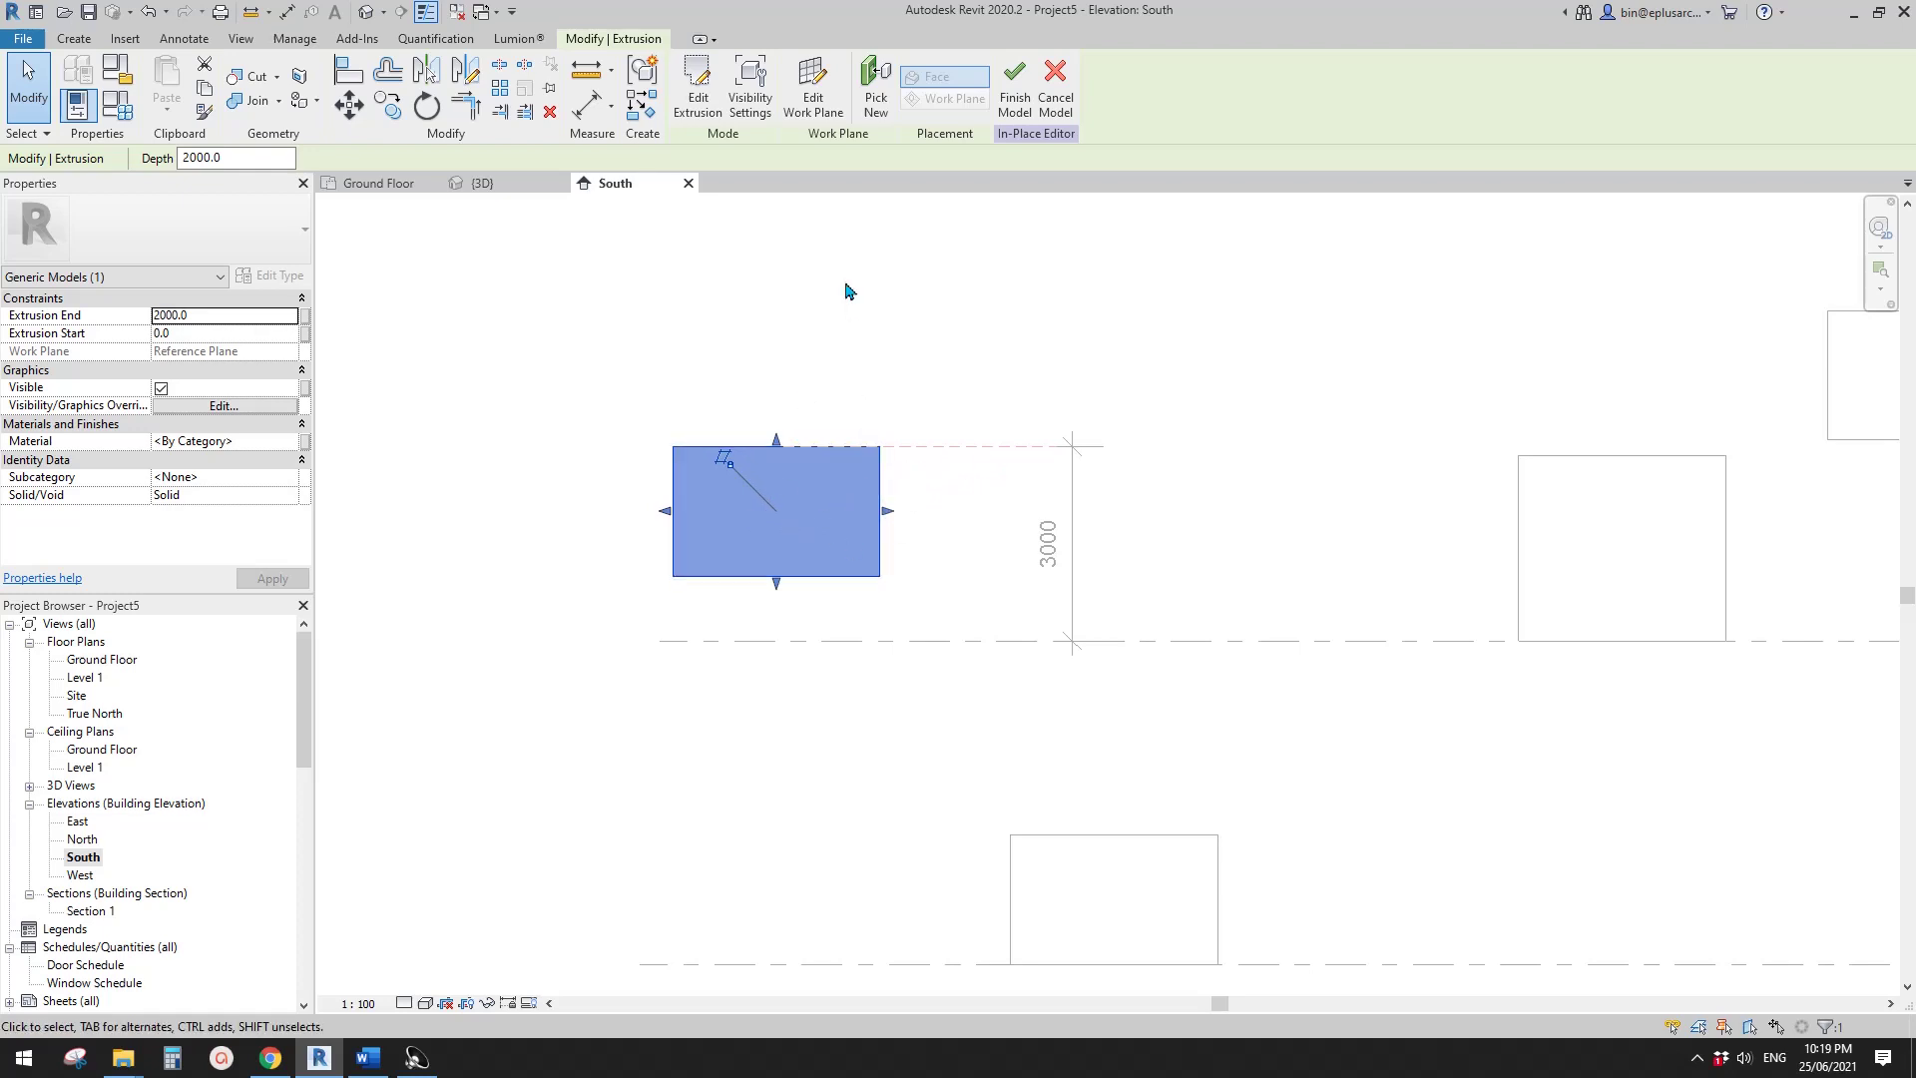
click(1017, 99)
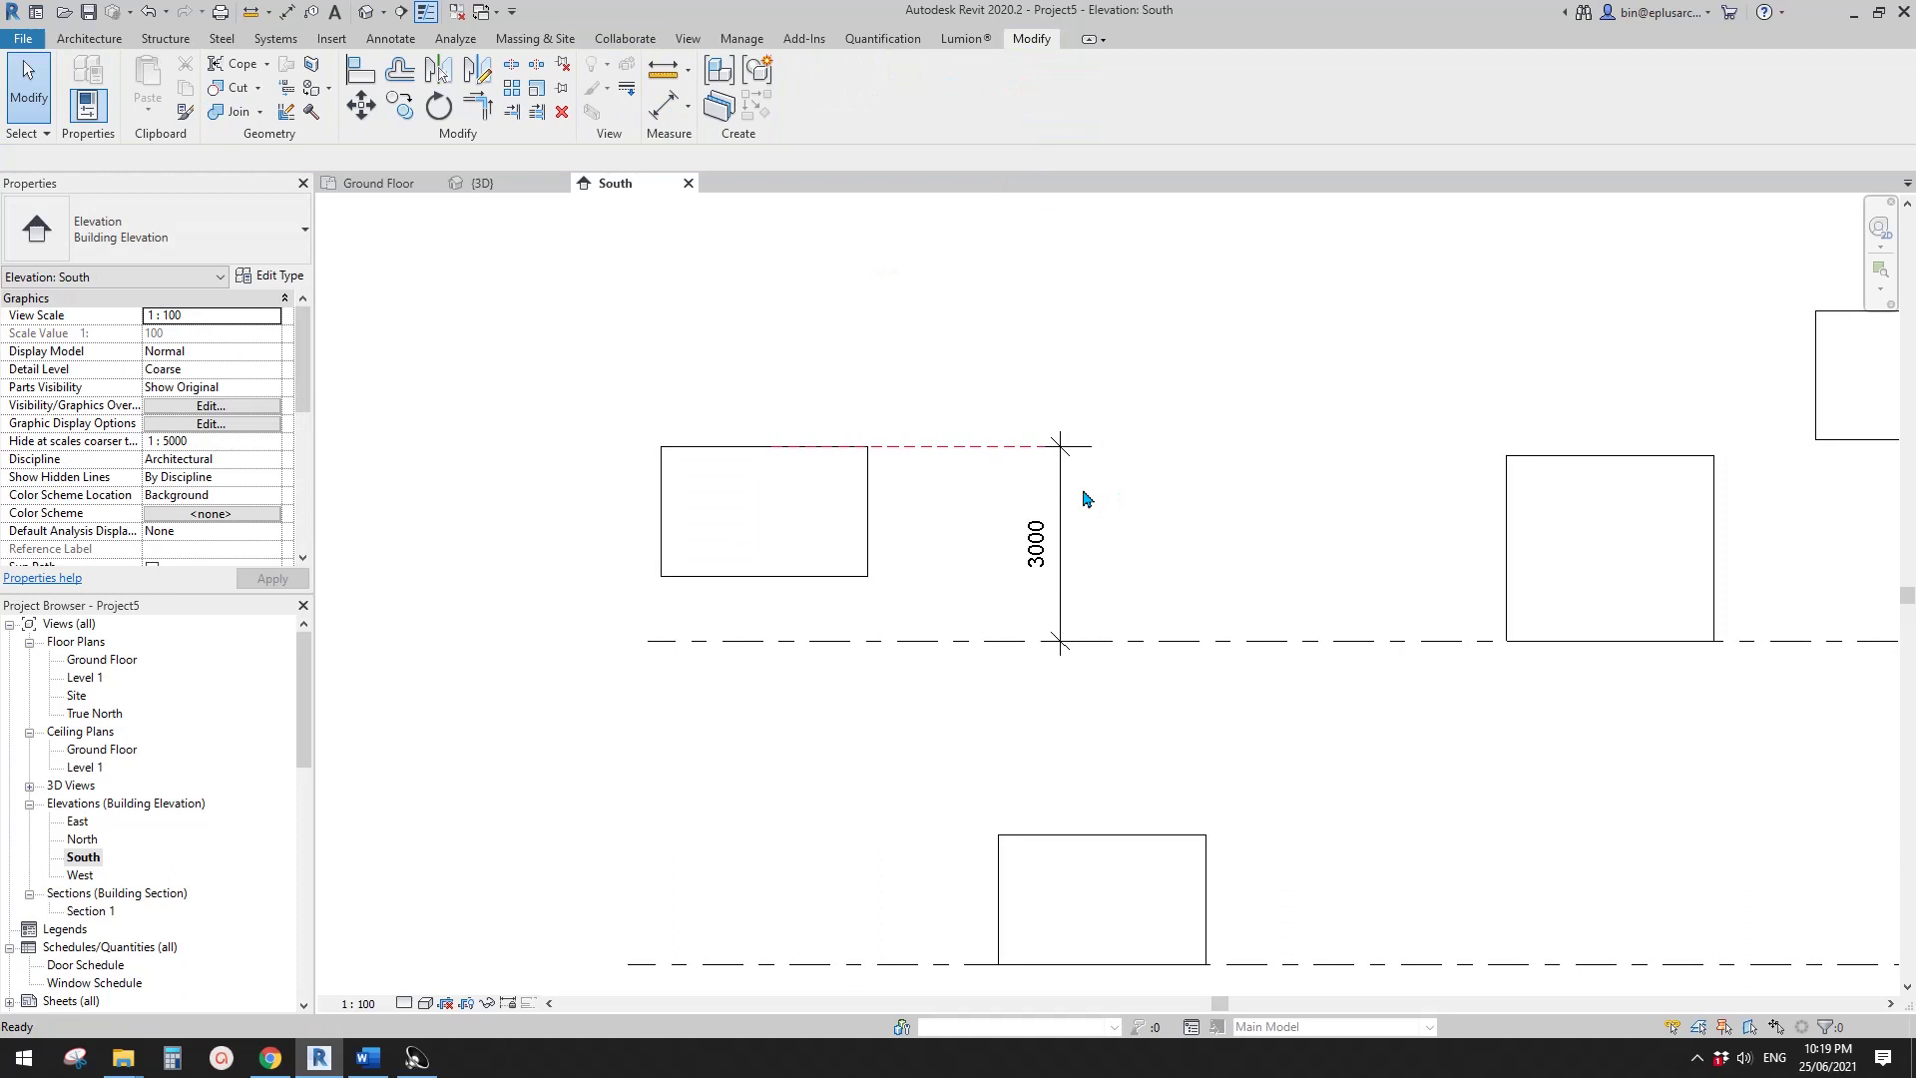
- Try to move the reference plane up to about 4500 above Level 1
click(995, 414)
drag(994, 410, 993, 347)
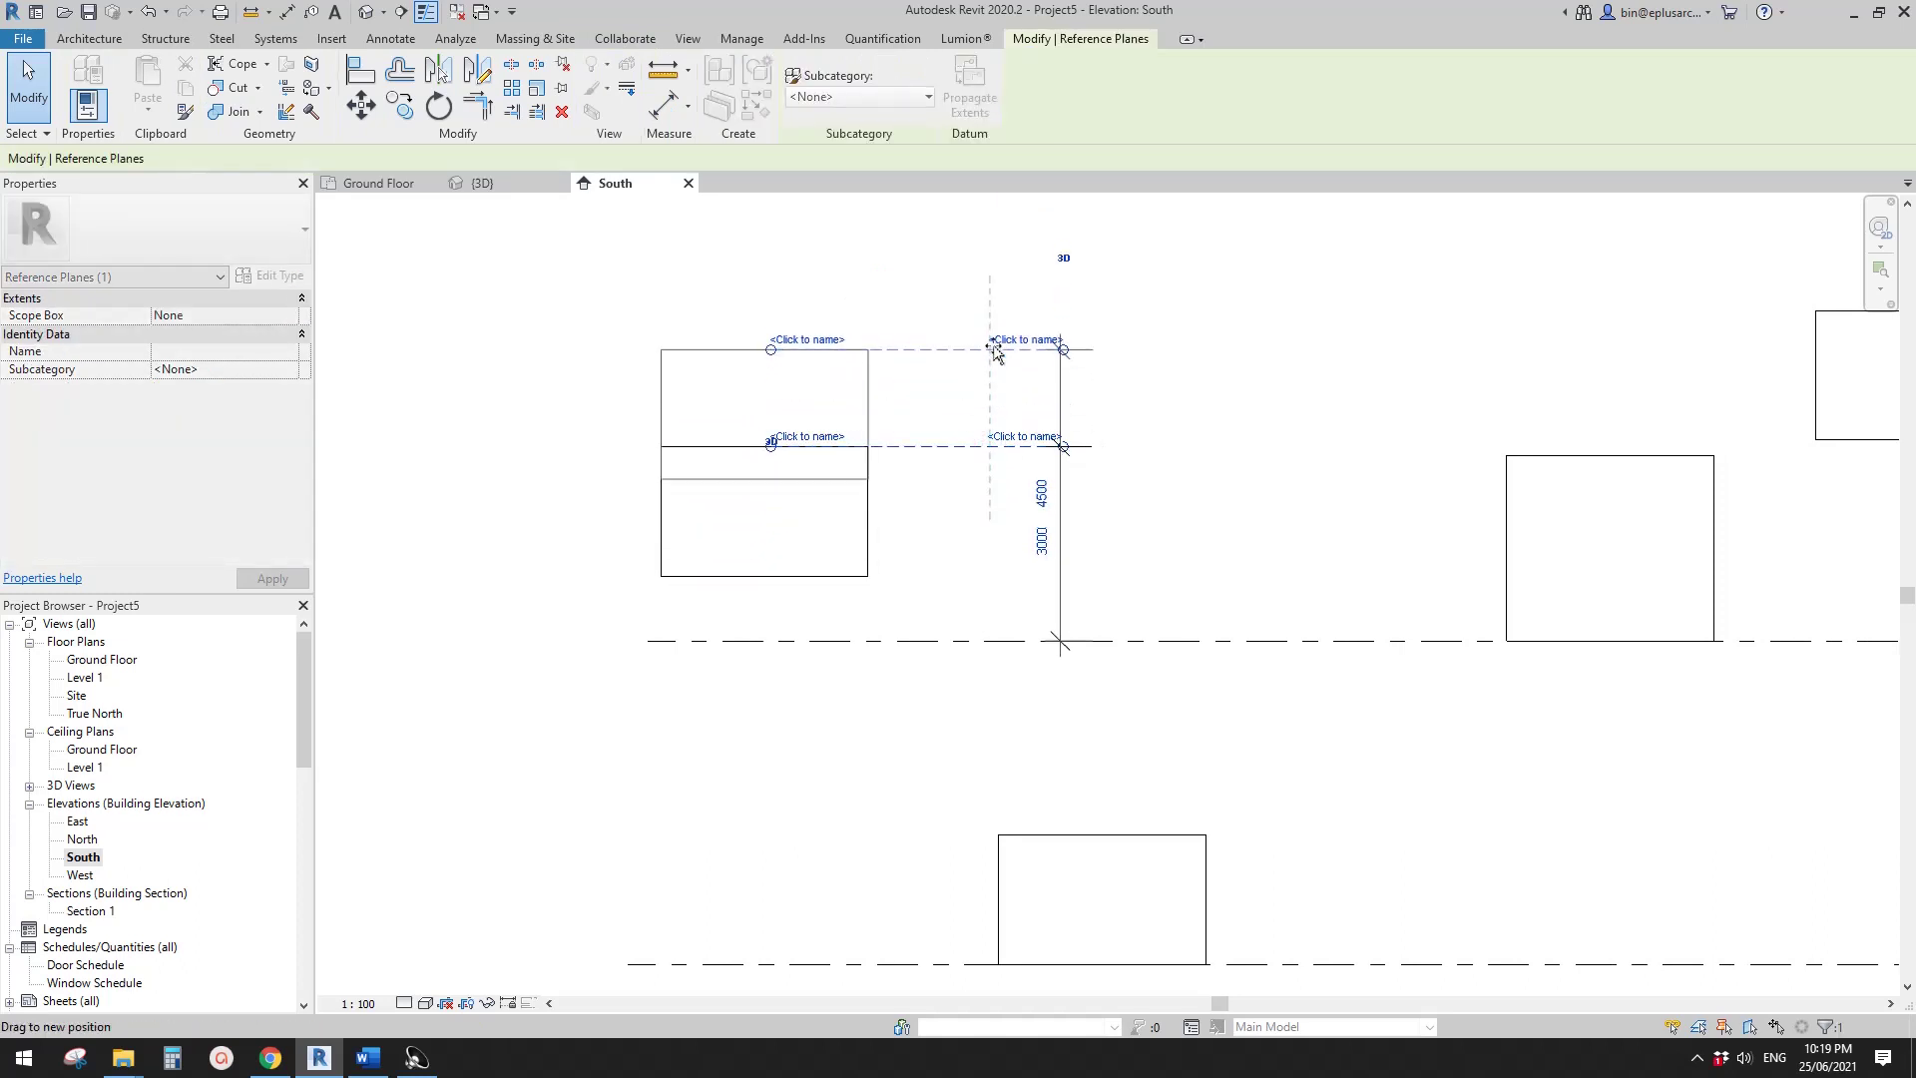
key(Escape)
- Set the reference plane's distance above Level 1 to 400
click(977, 447)
click(1038, 544)
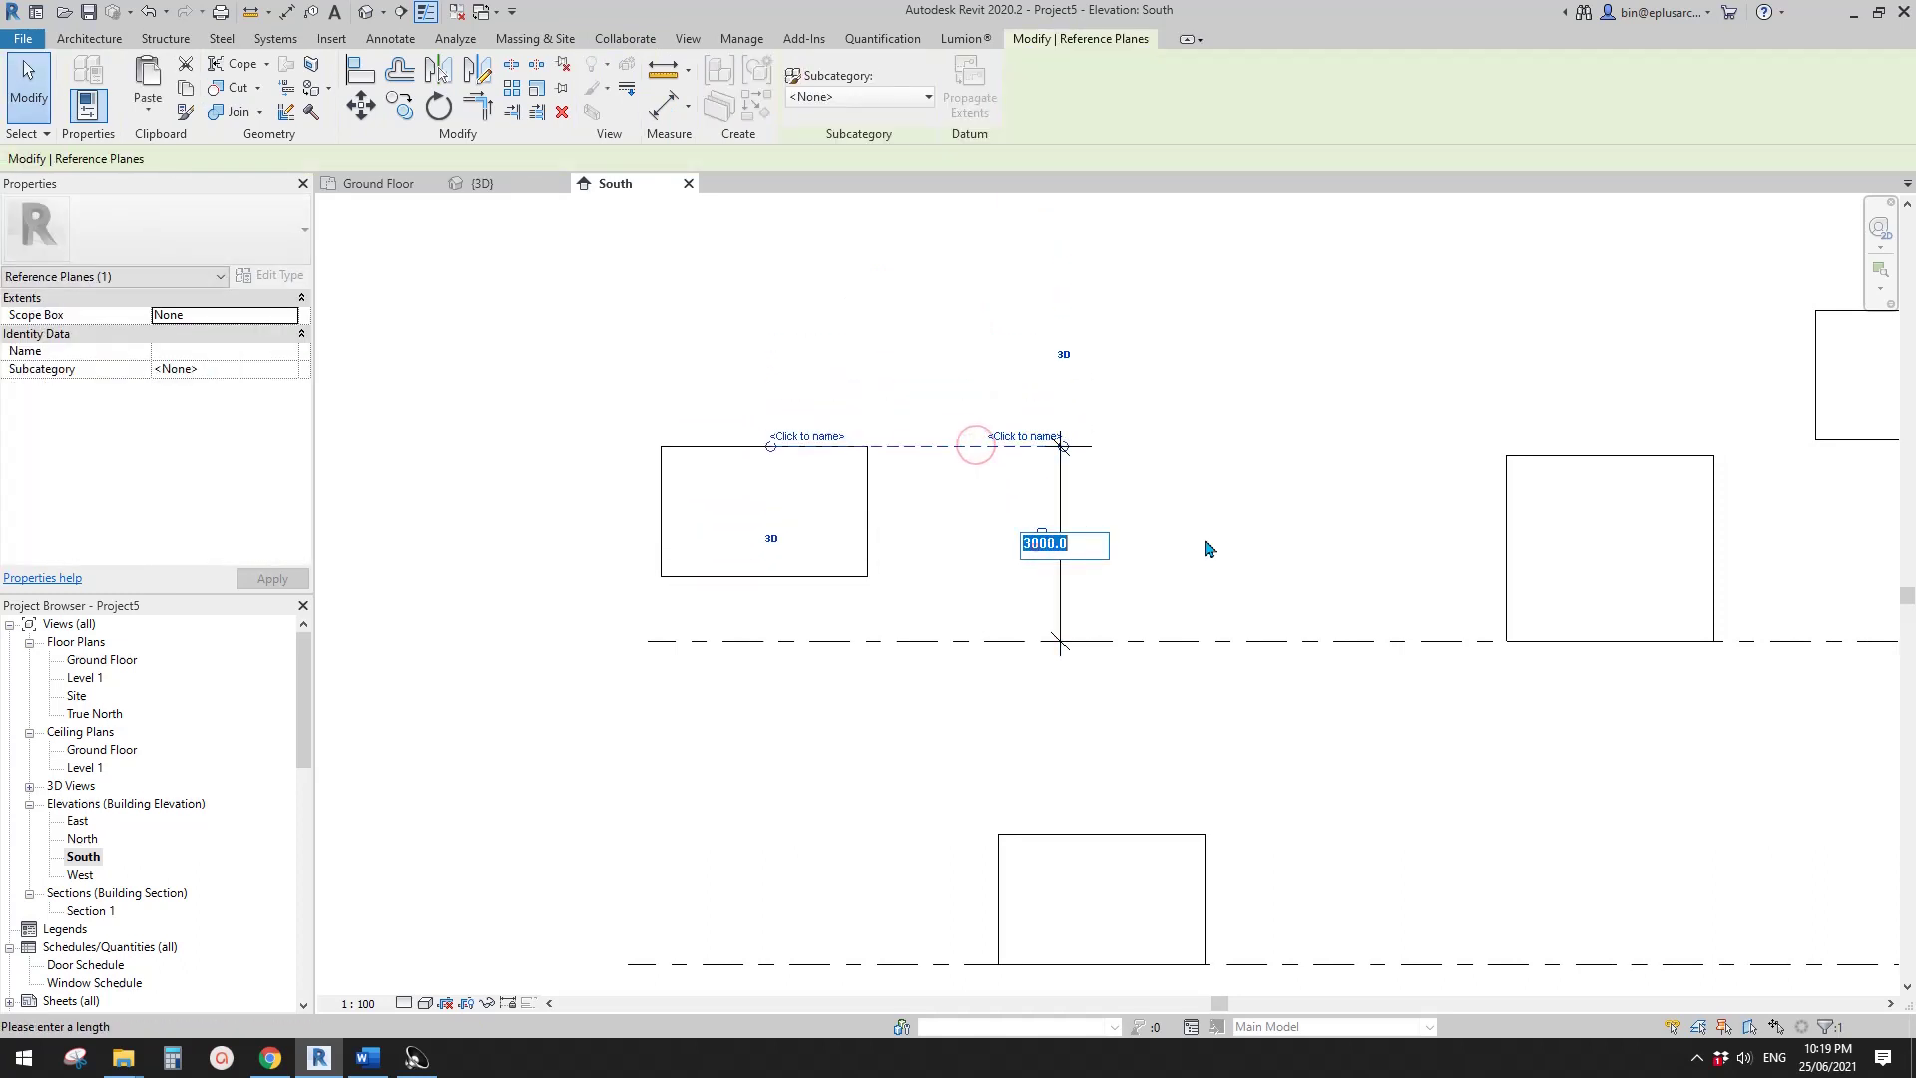
key(Return)
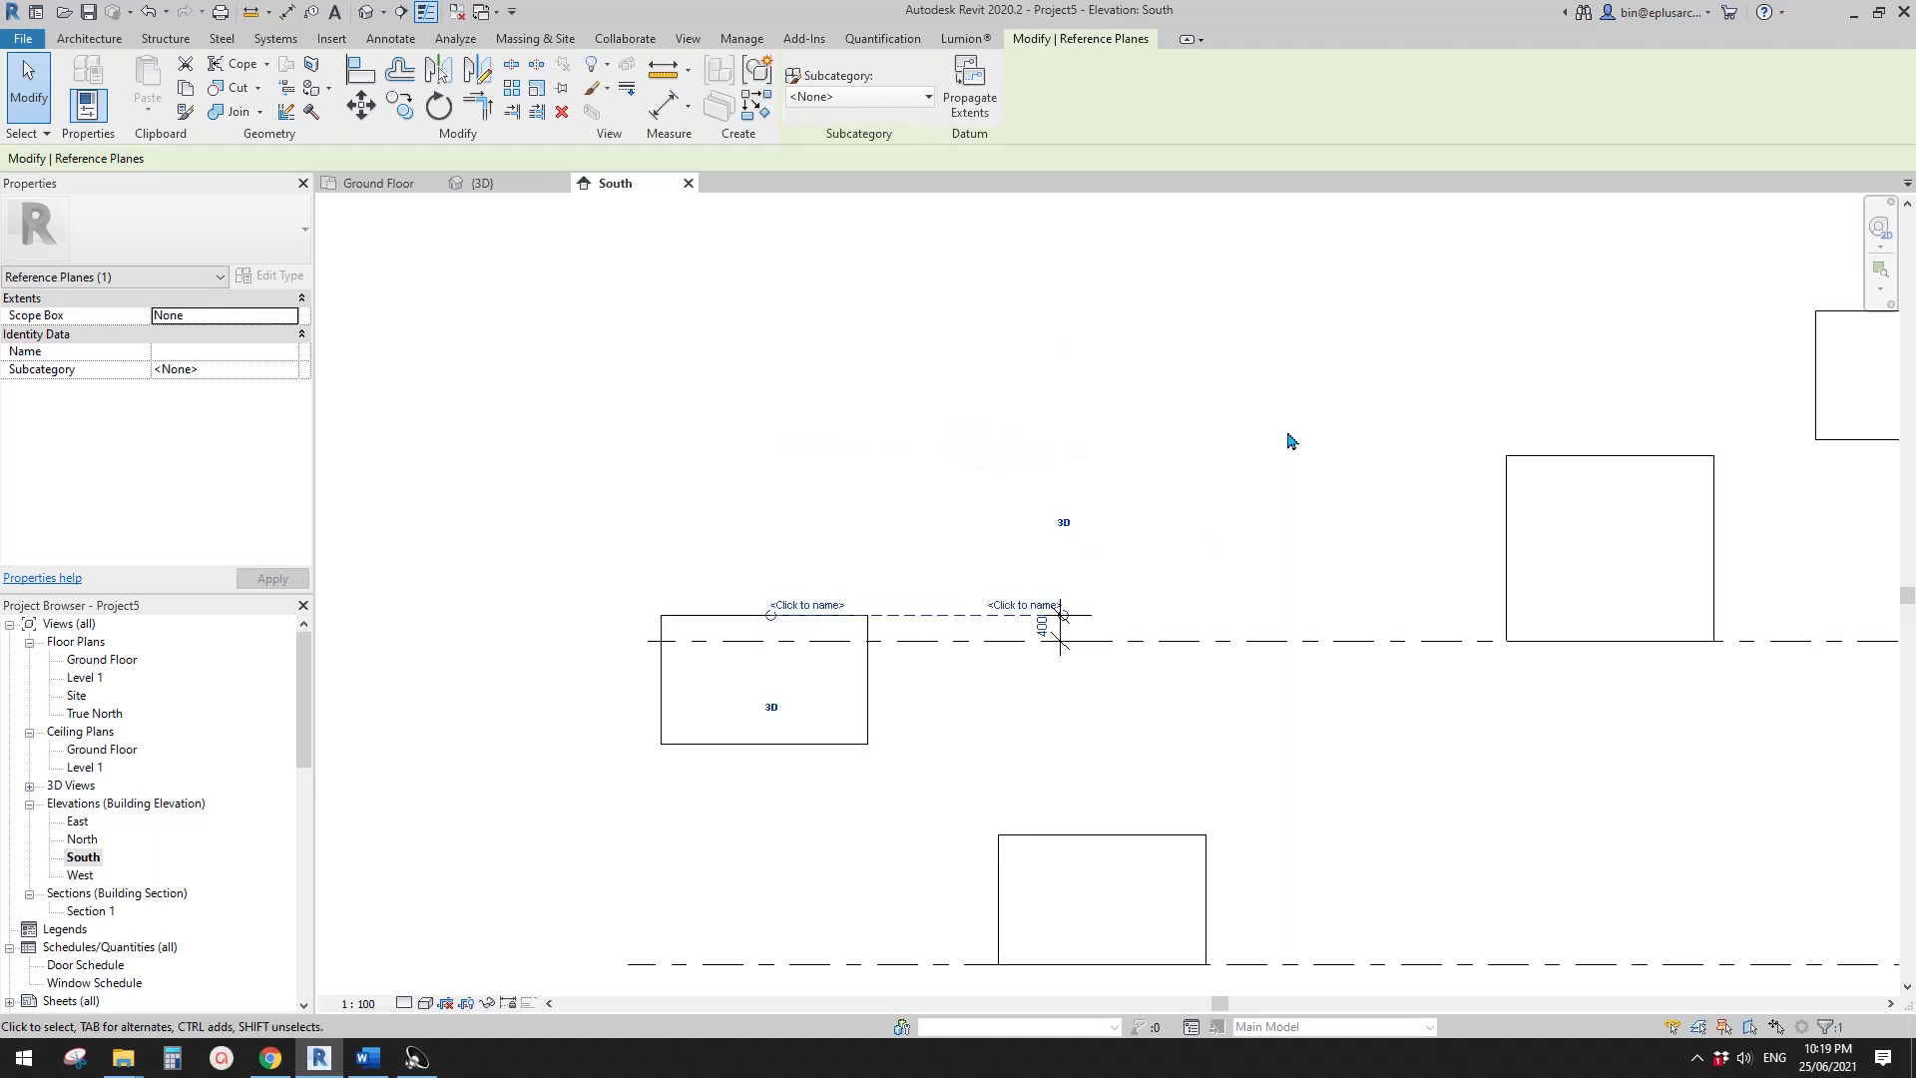
- Set the reference plane's distance above Level 1 to 5000
click(1044, 627)
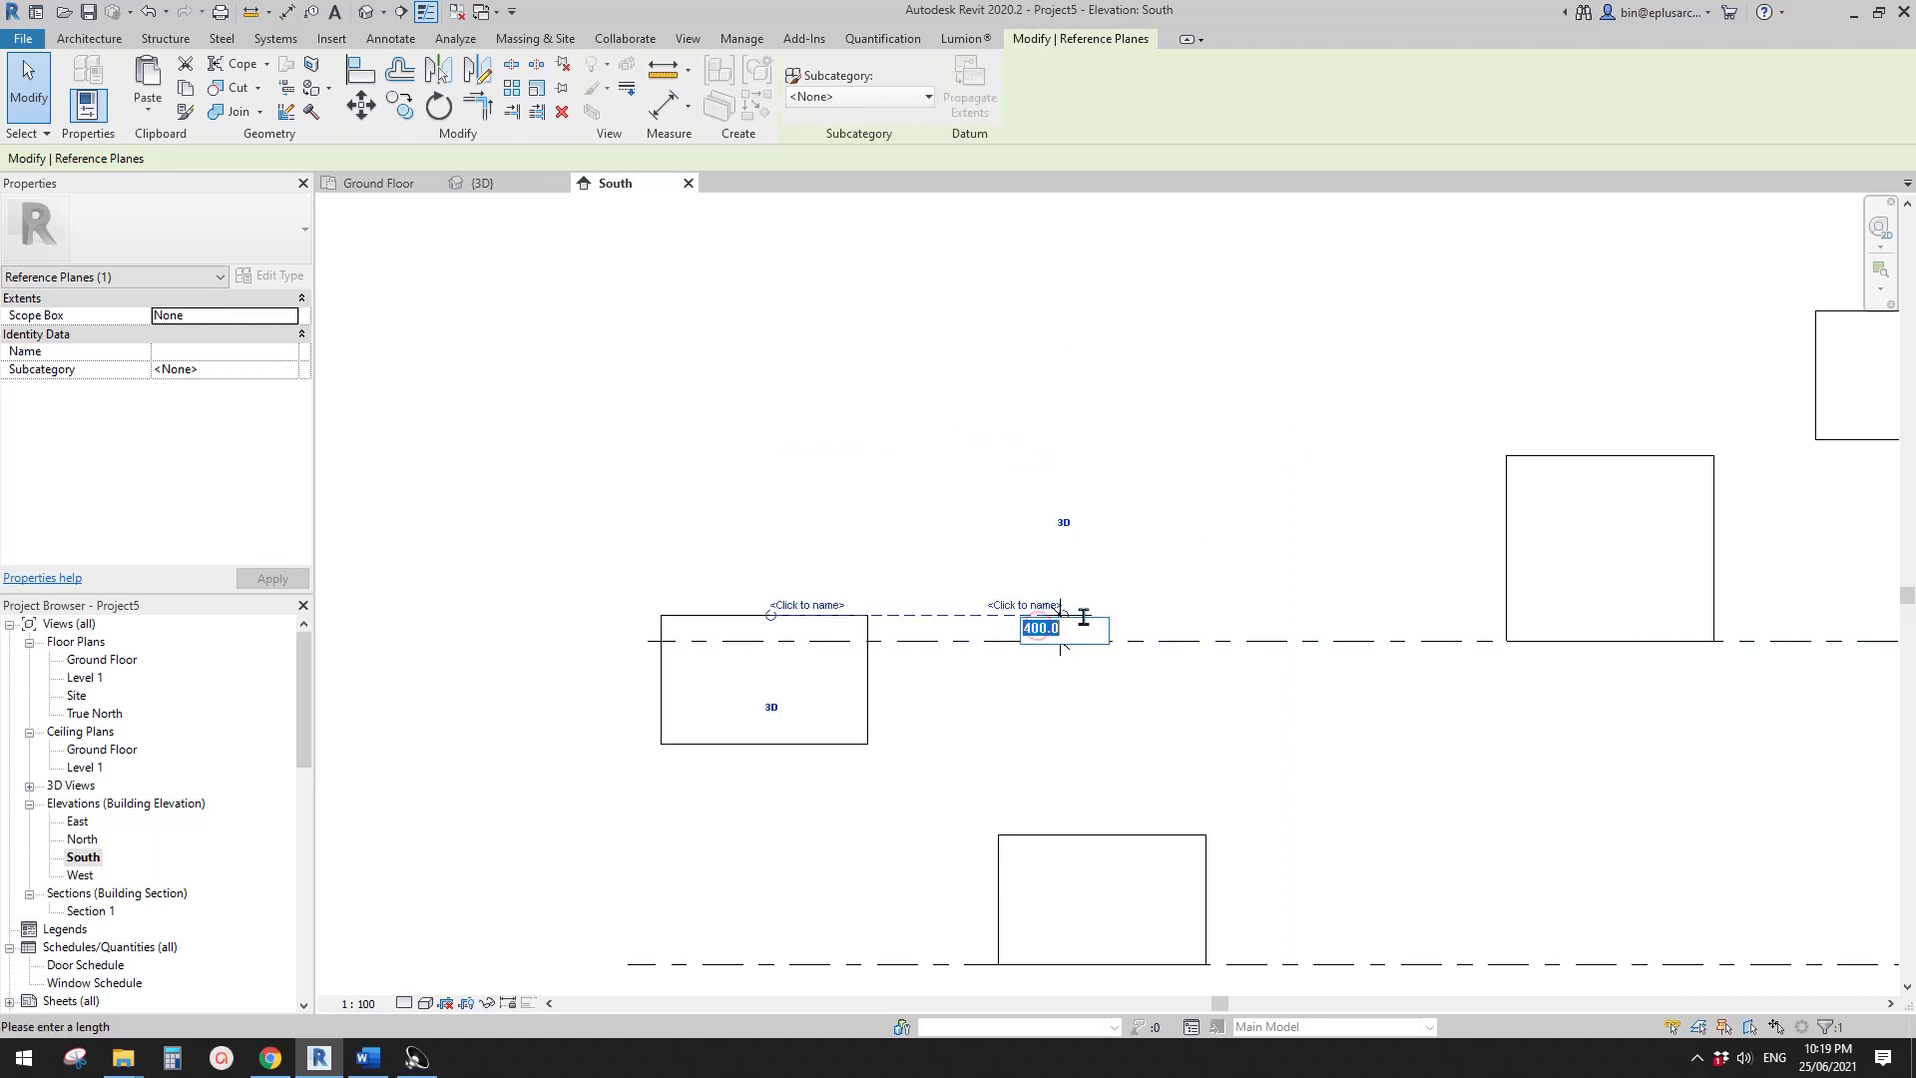
text(5000)
key(Return)
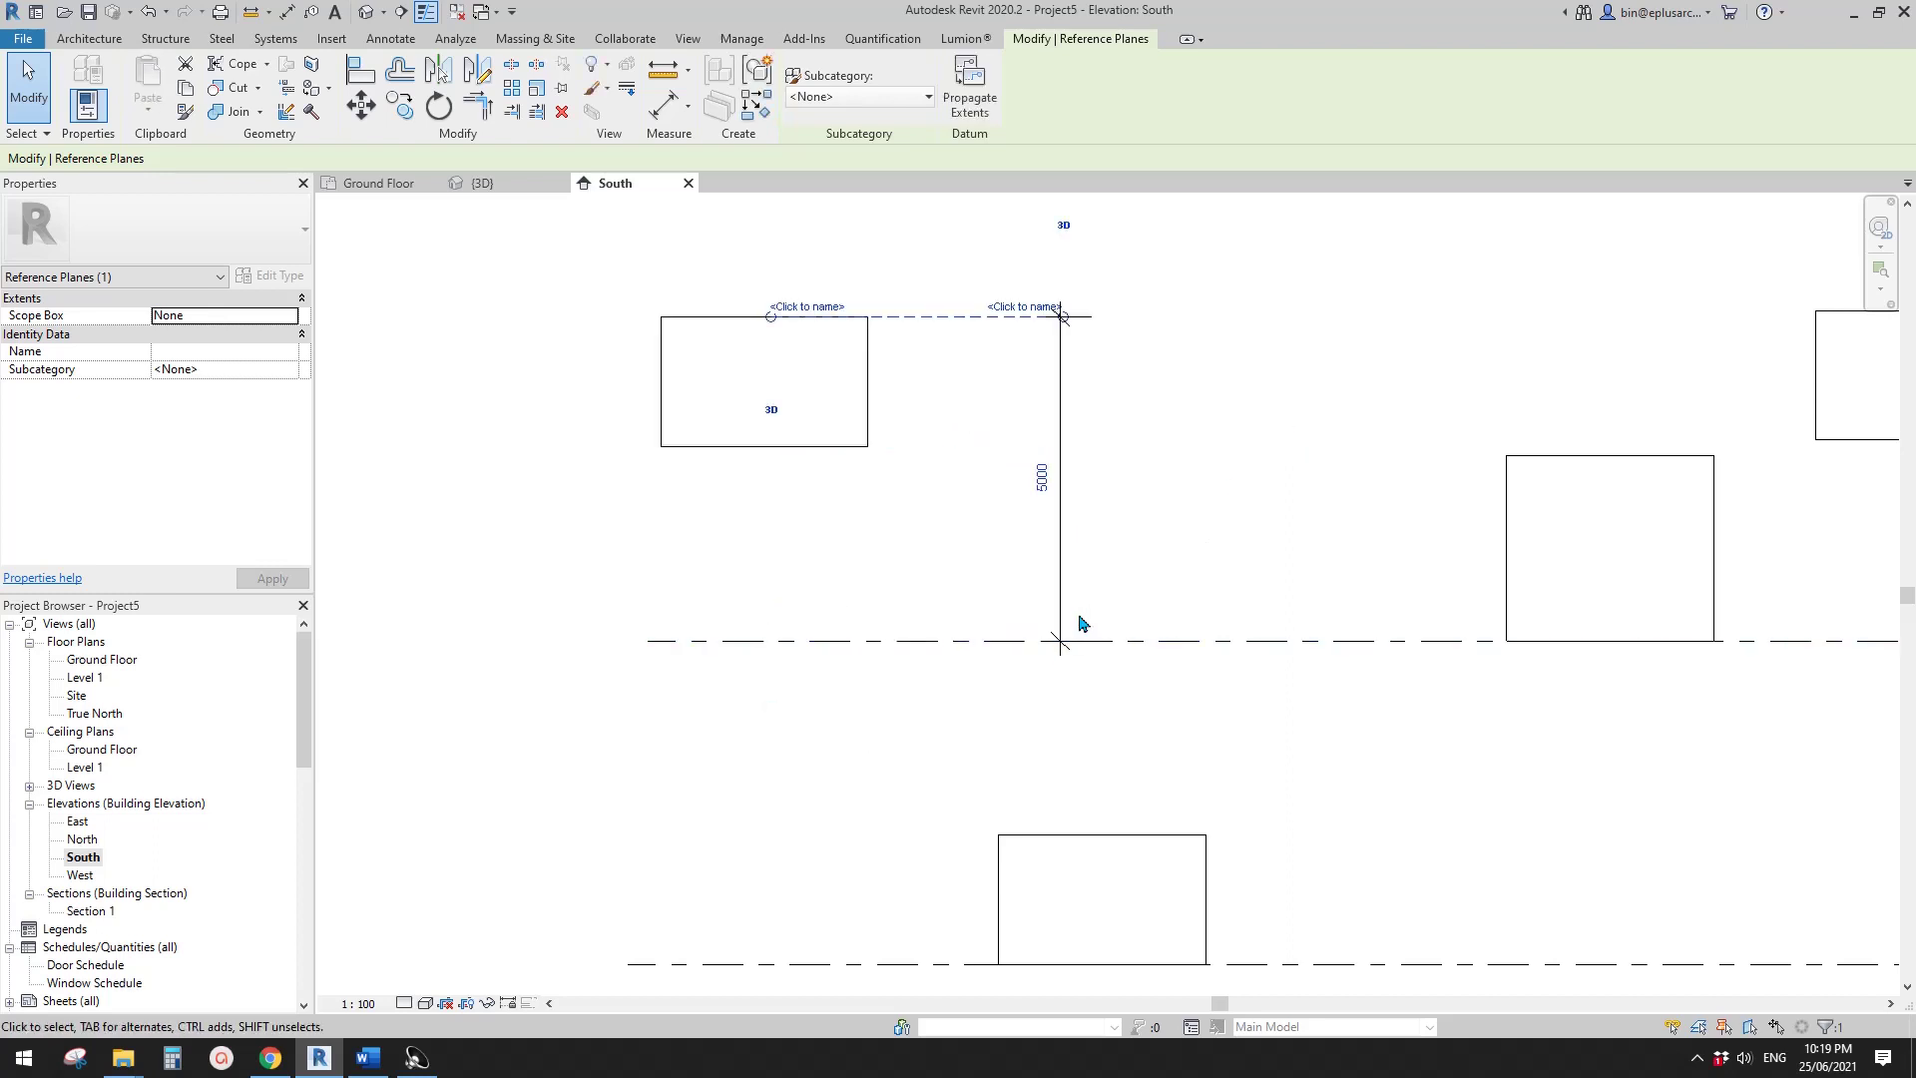
click(898, 500)
scroll(868, 560, up, 2)
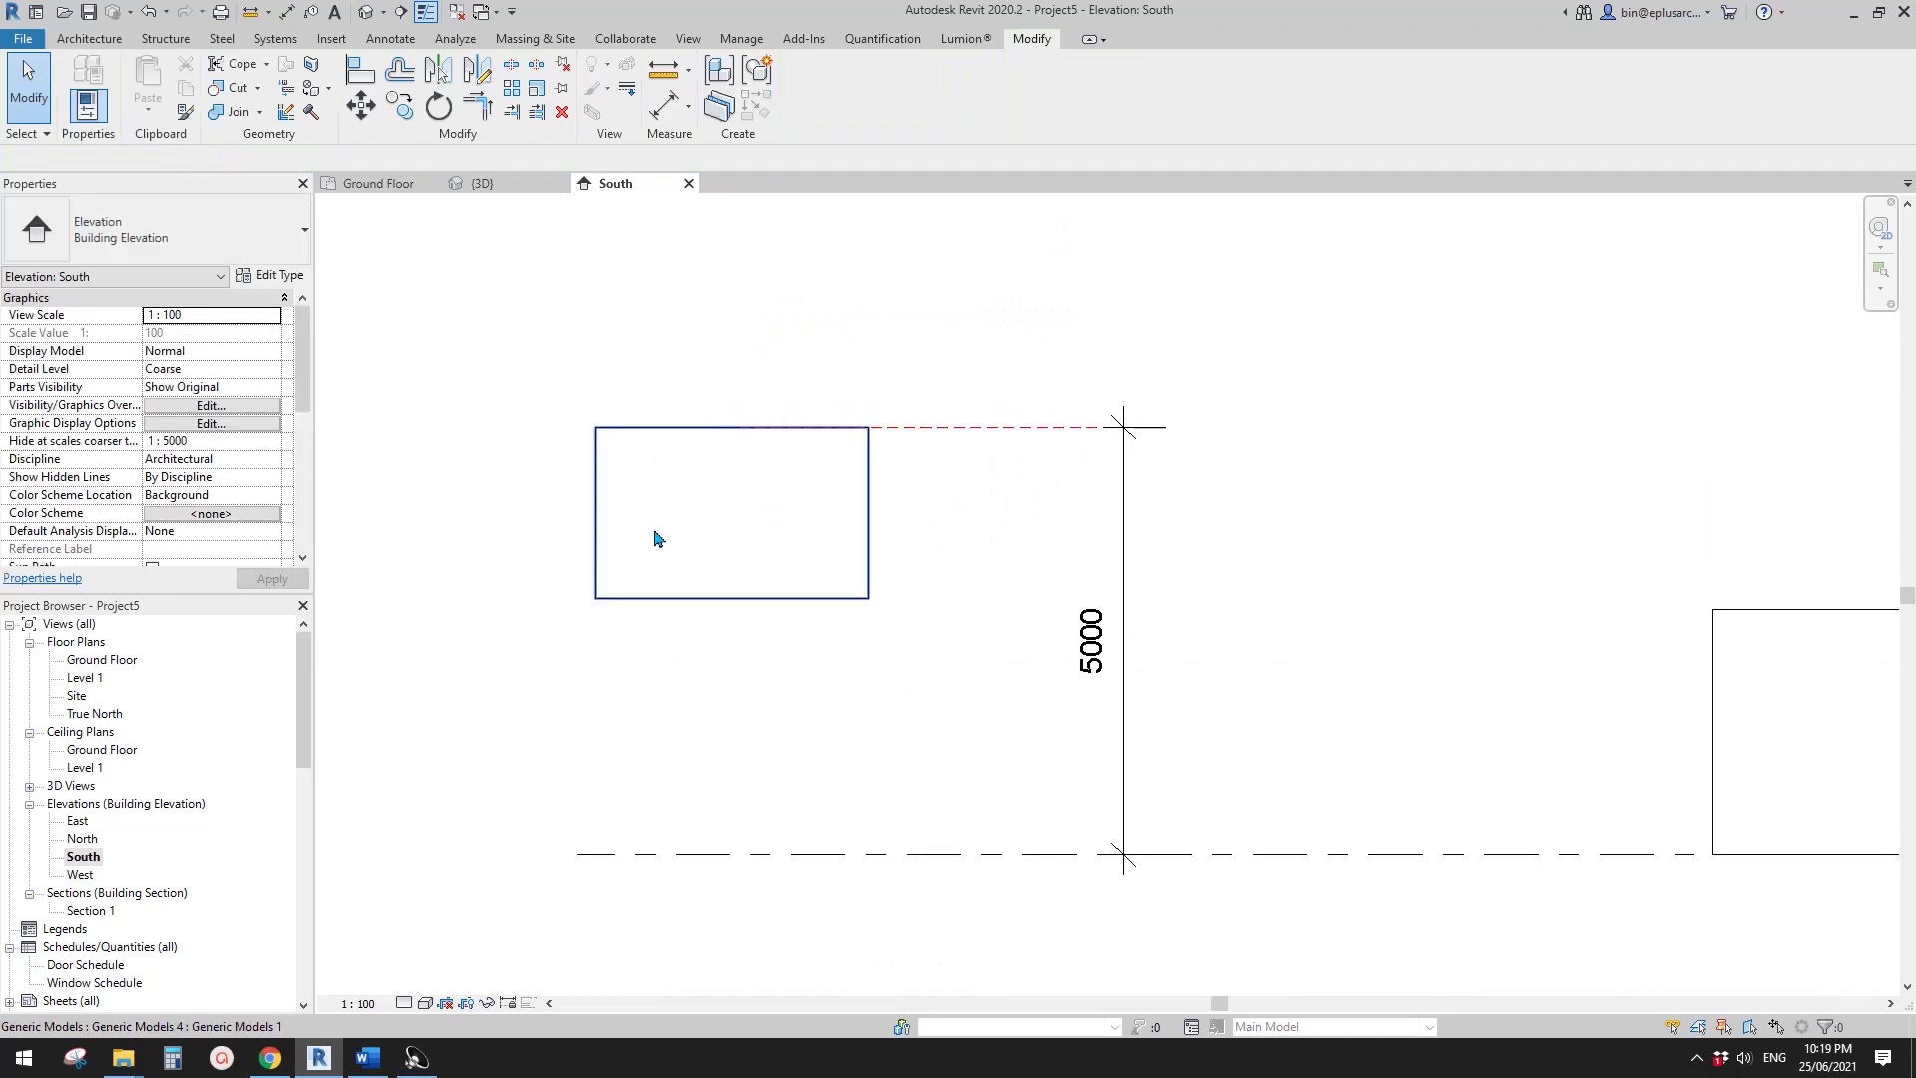
middle_drag(794, 513, 898, 504)
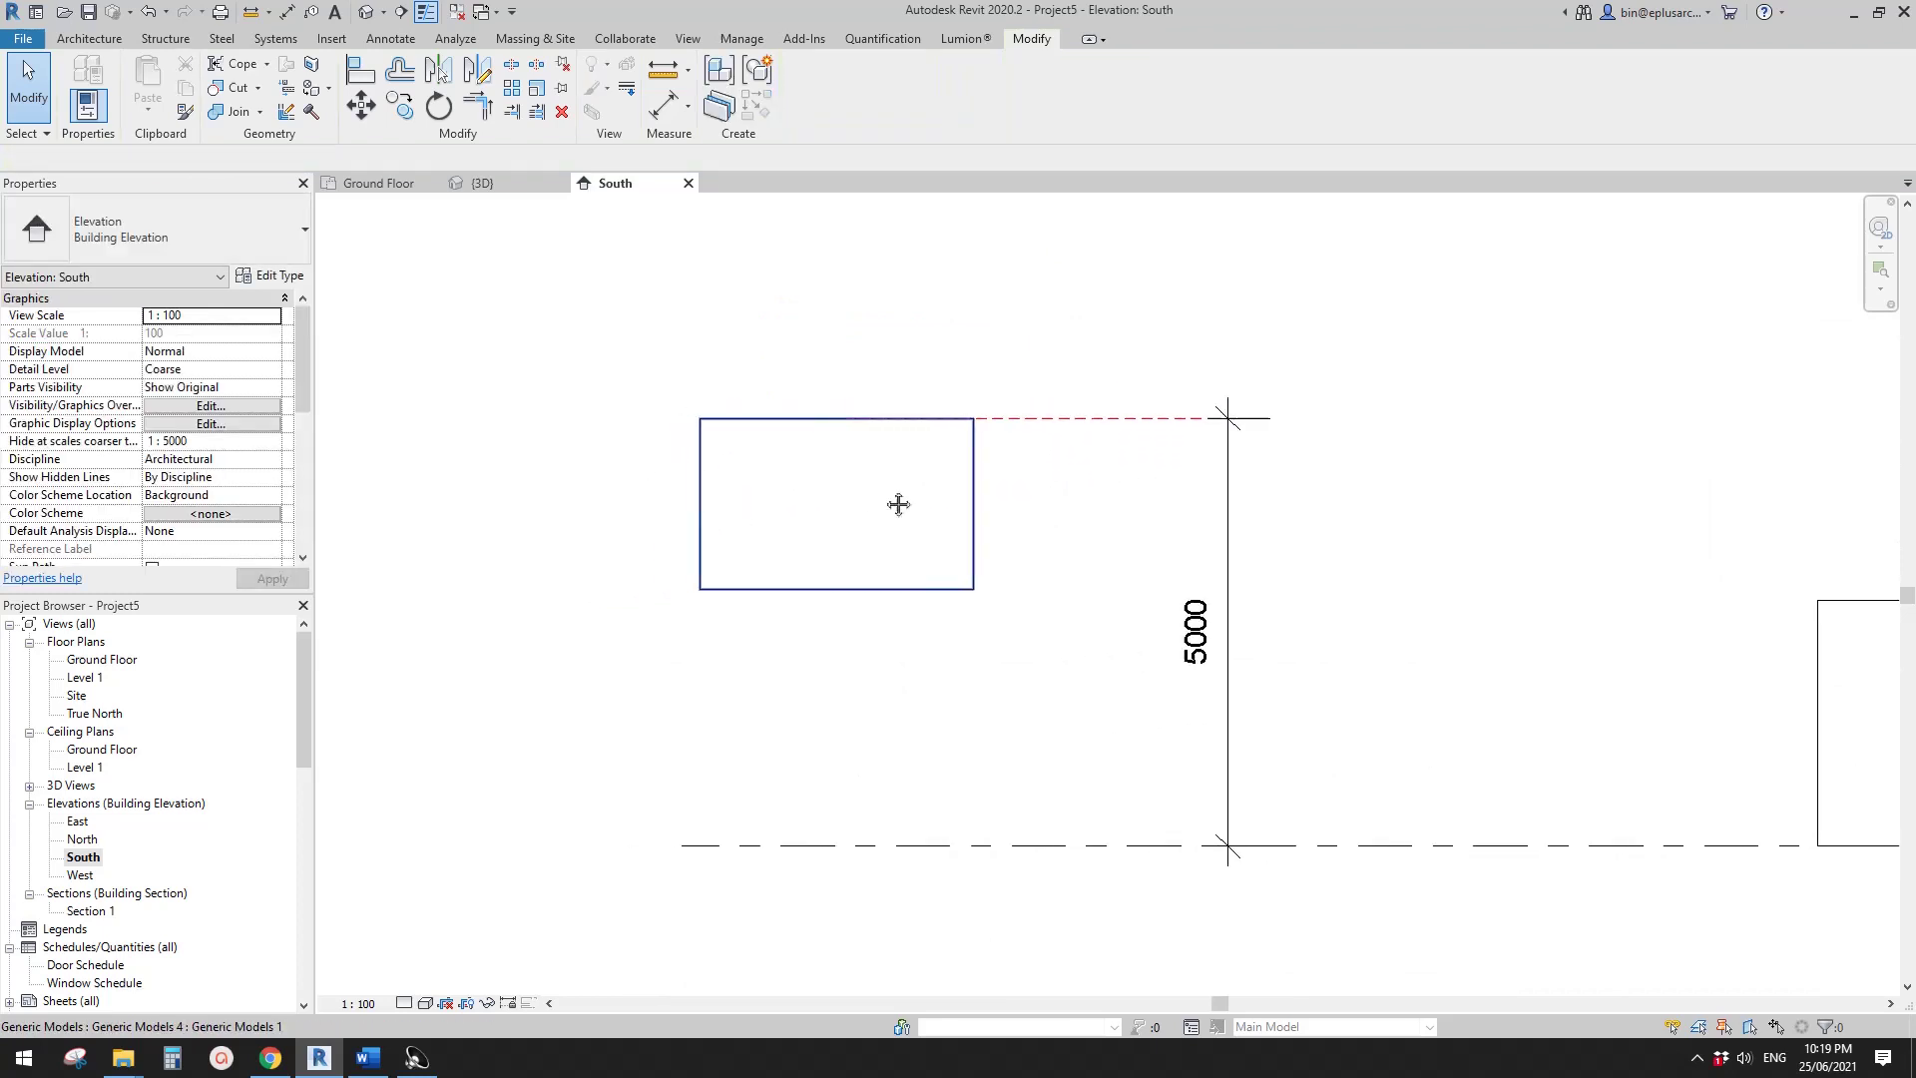
click(1077, 419)
scroll(967, 513, up, 1)
click(826, 455)
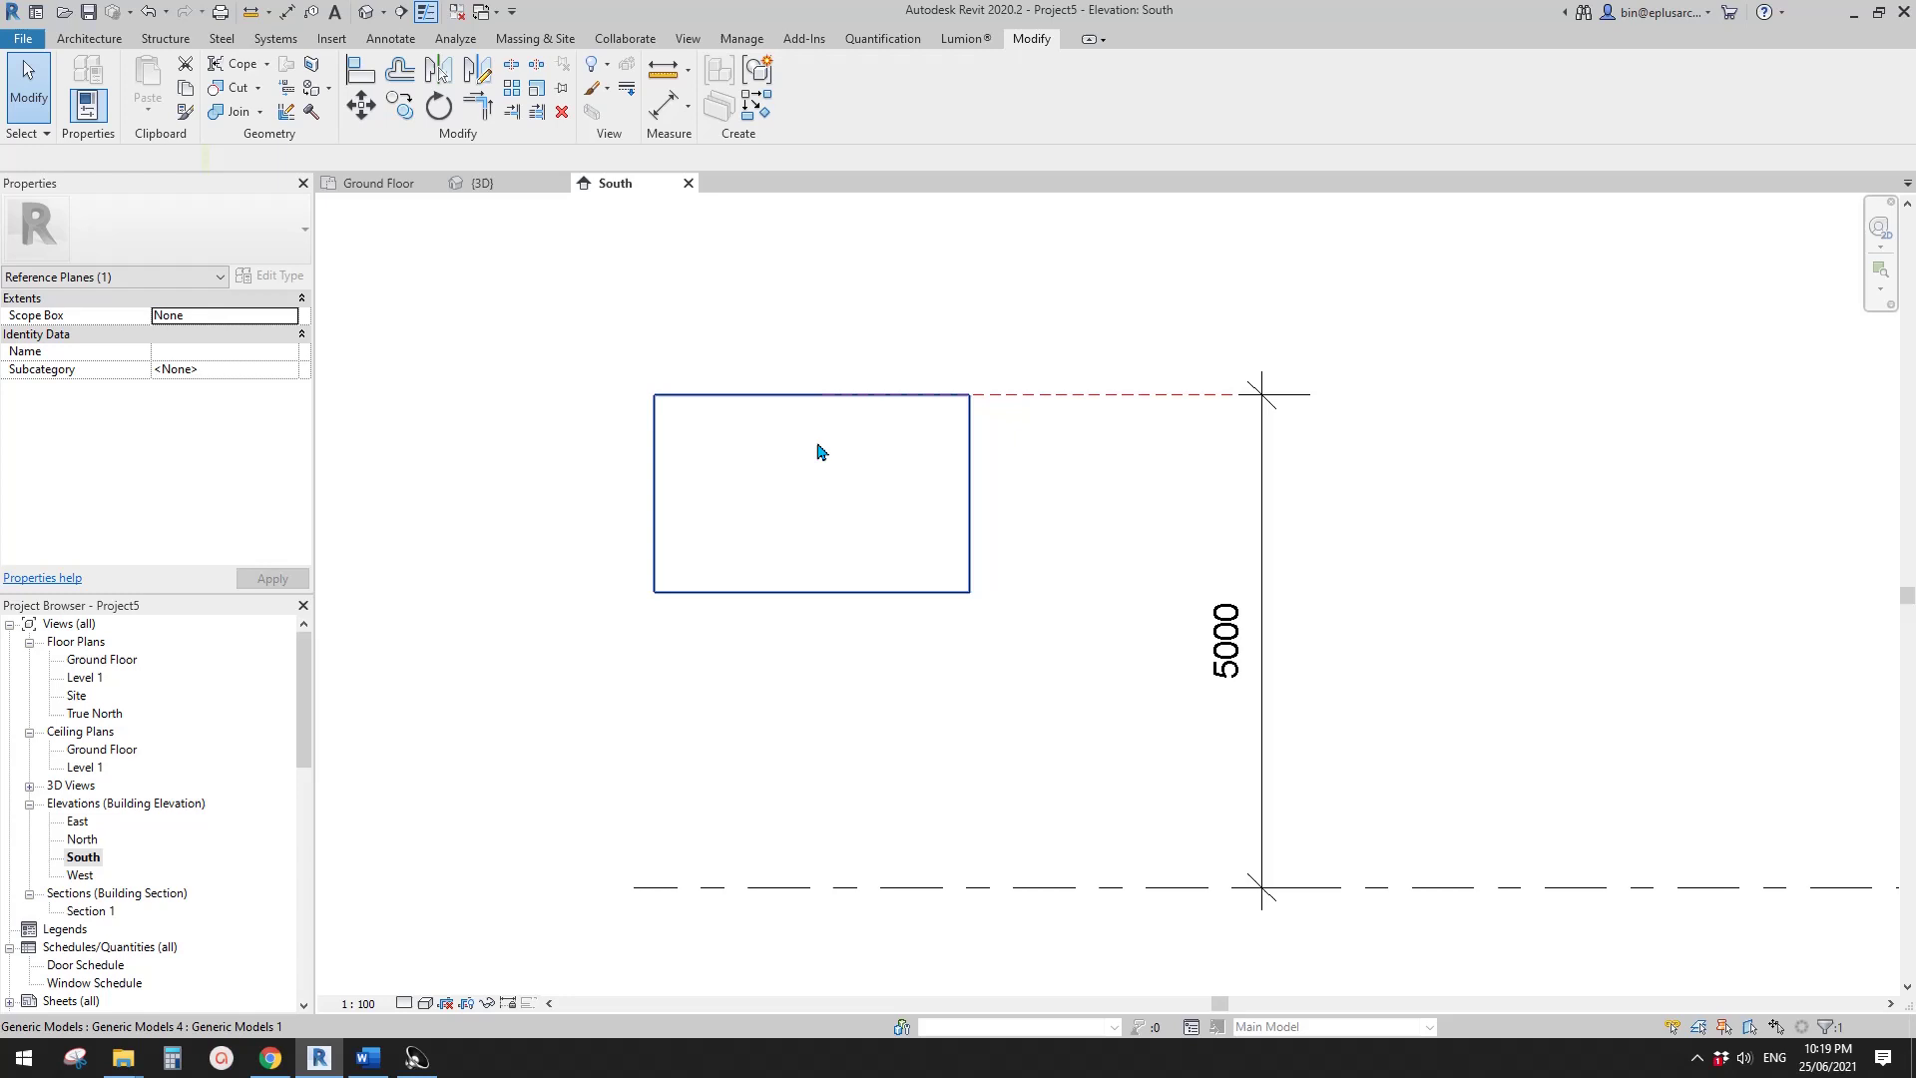
click(824, 508)
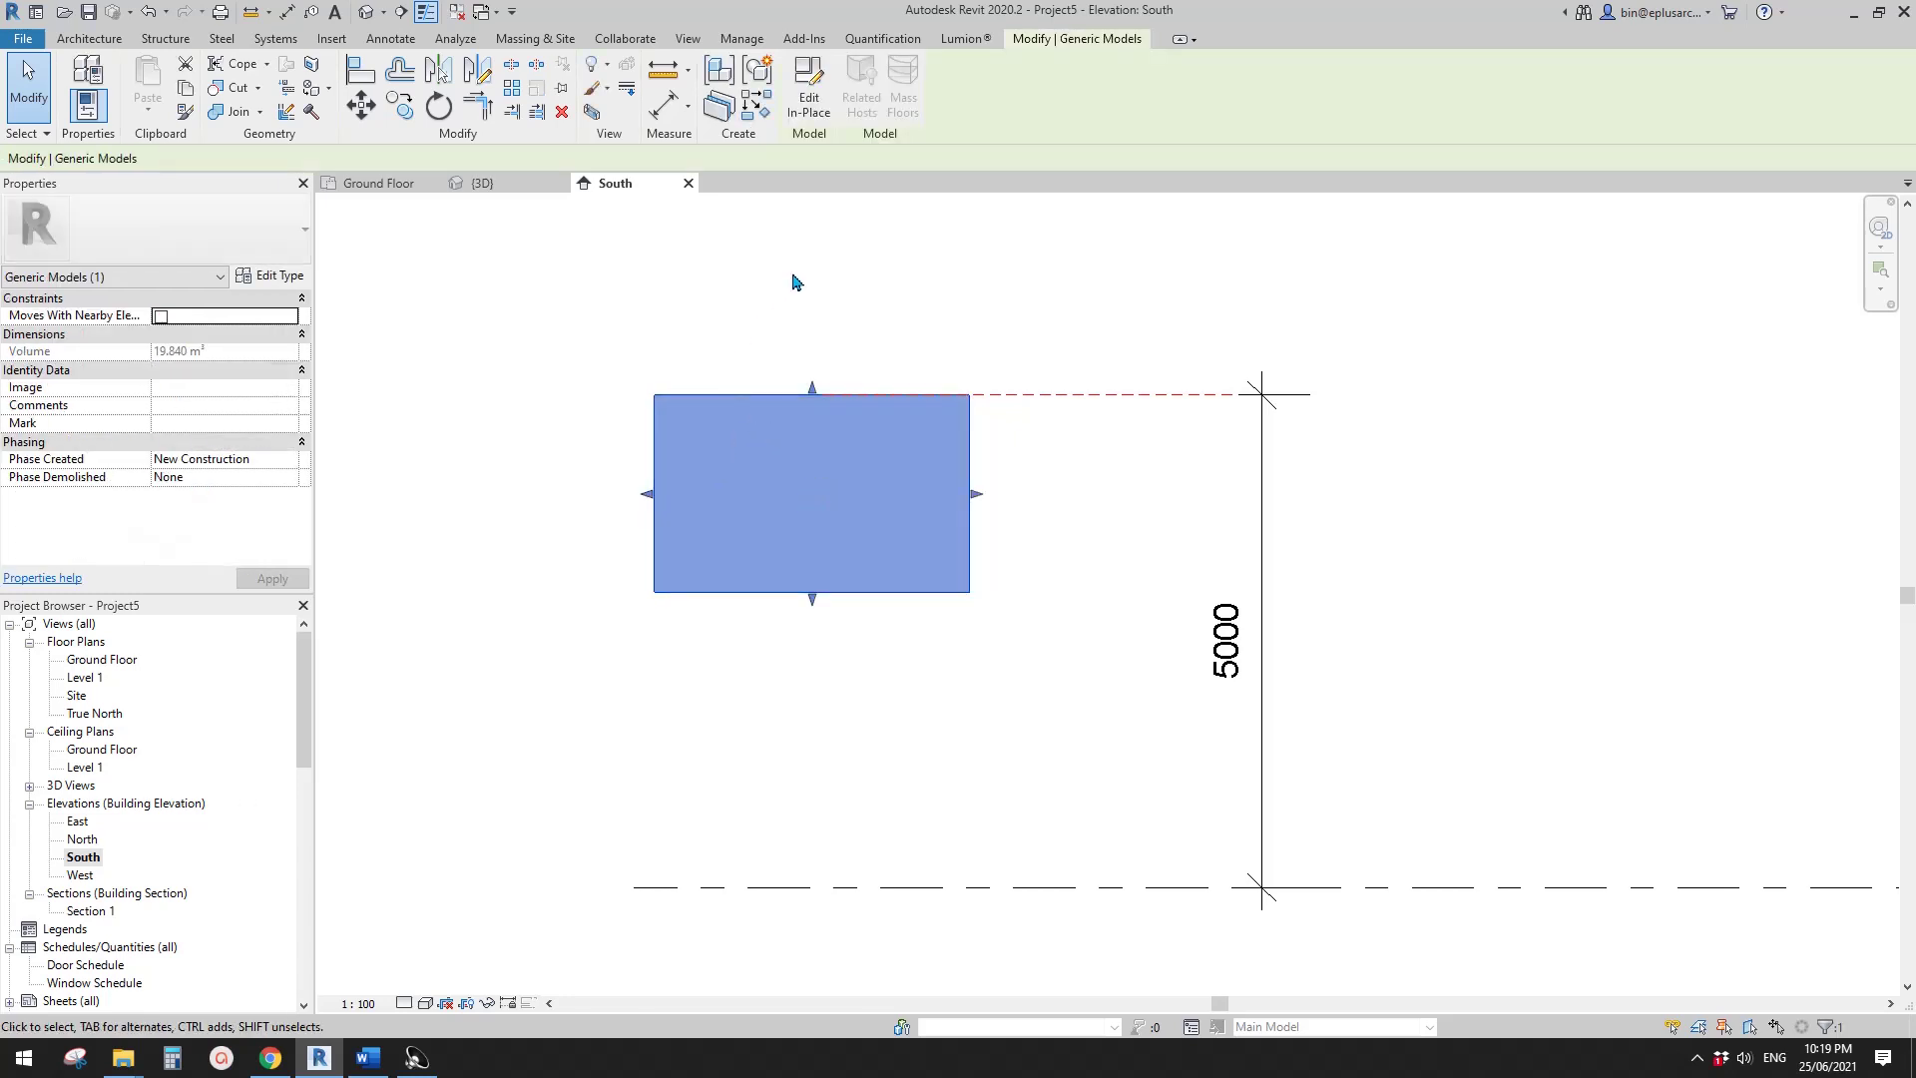
- Stretch the left end of the reference plane past its right end, leaving a short plane just right of the 5000 dimension
click(1038, 395)
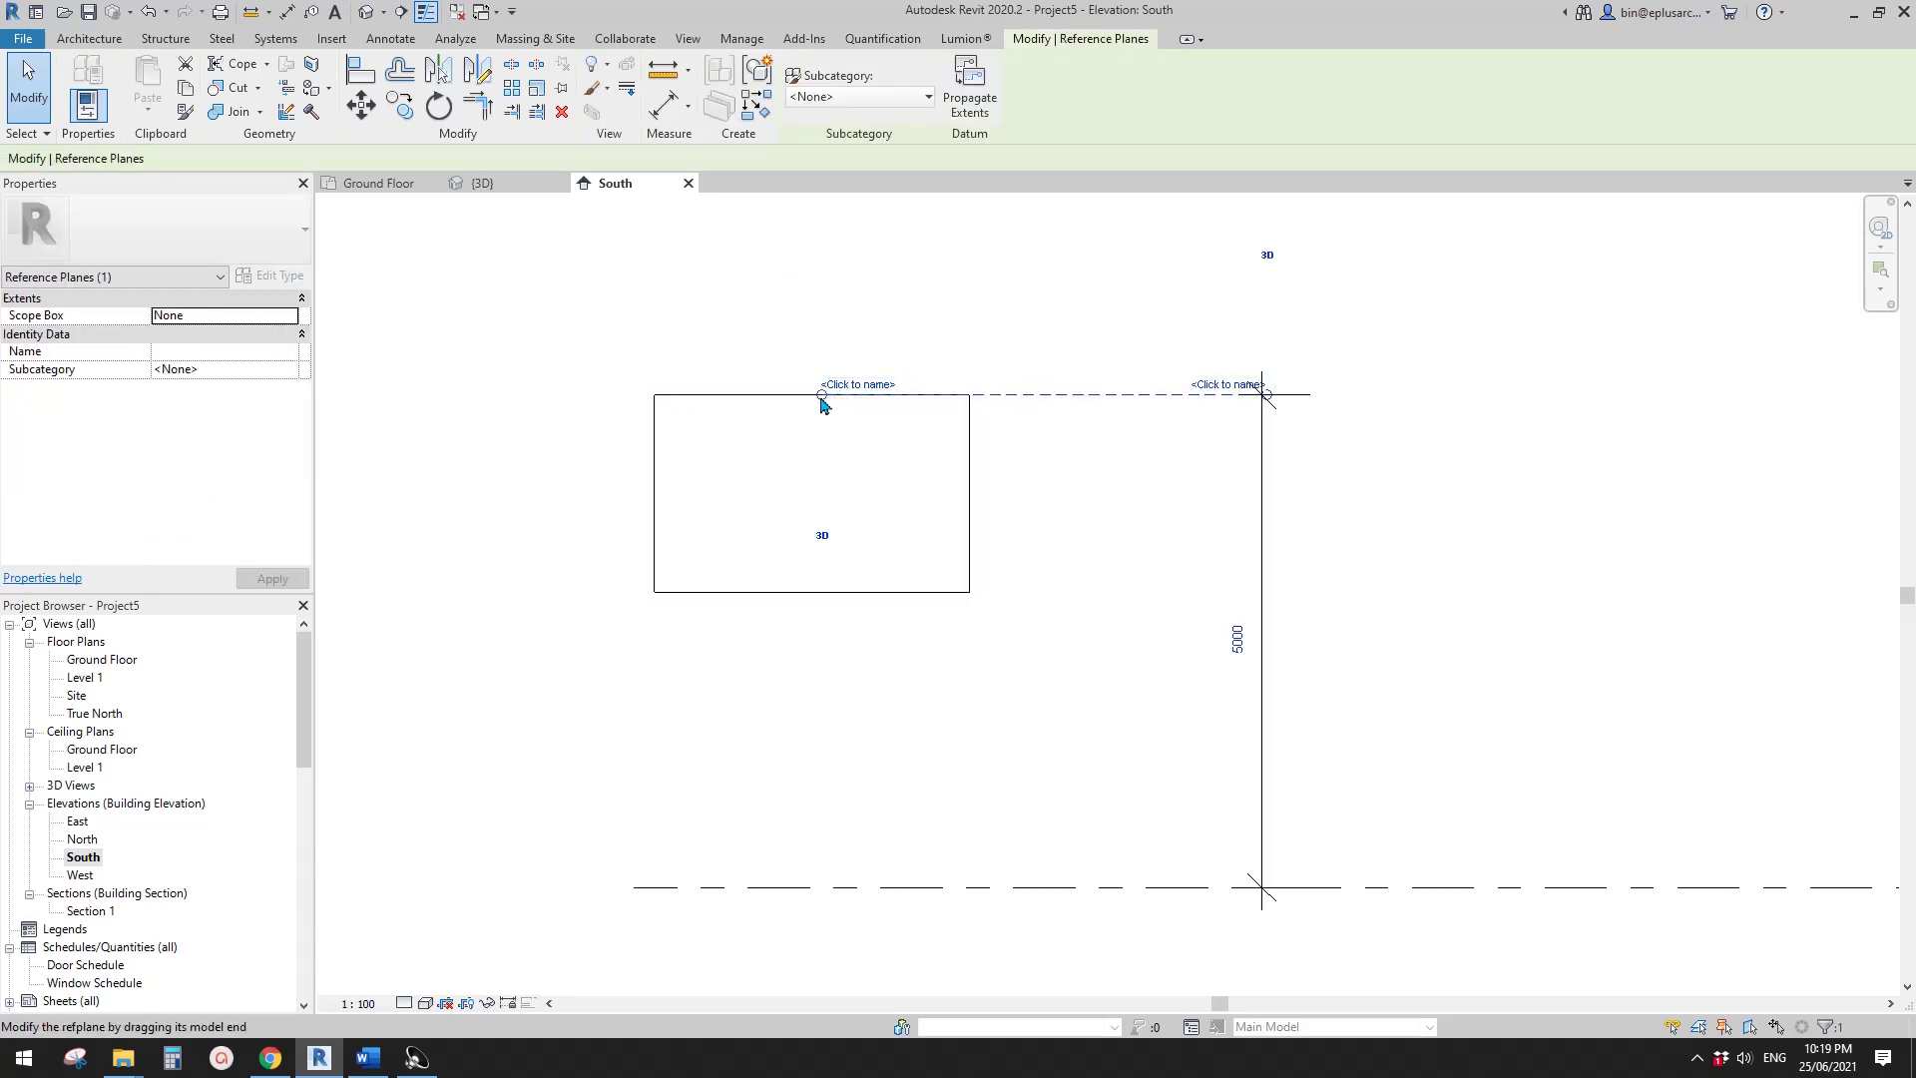
drag(824, 403, 875, 399)
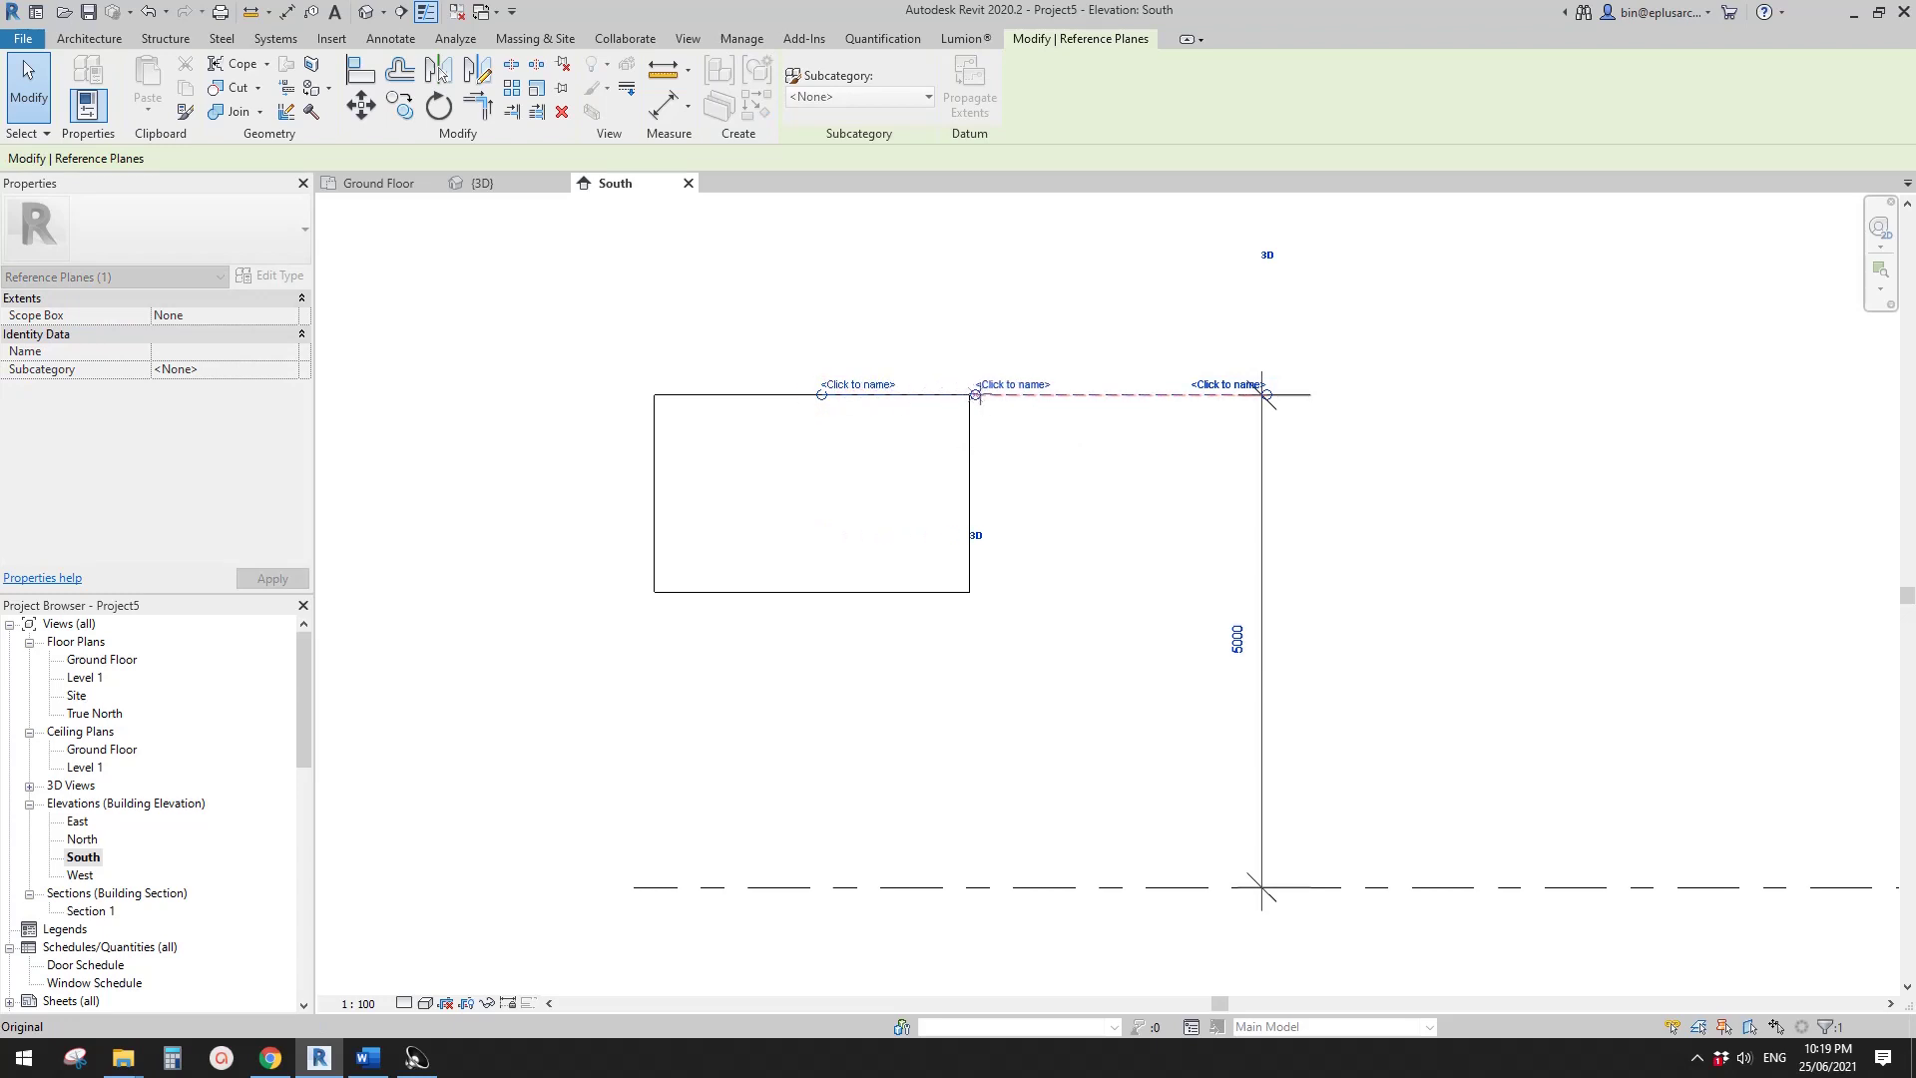
drag(1211, 398, 1299, 398)
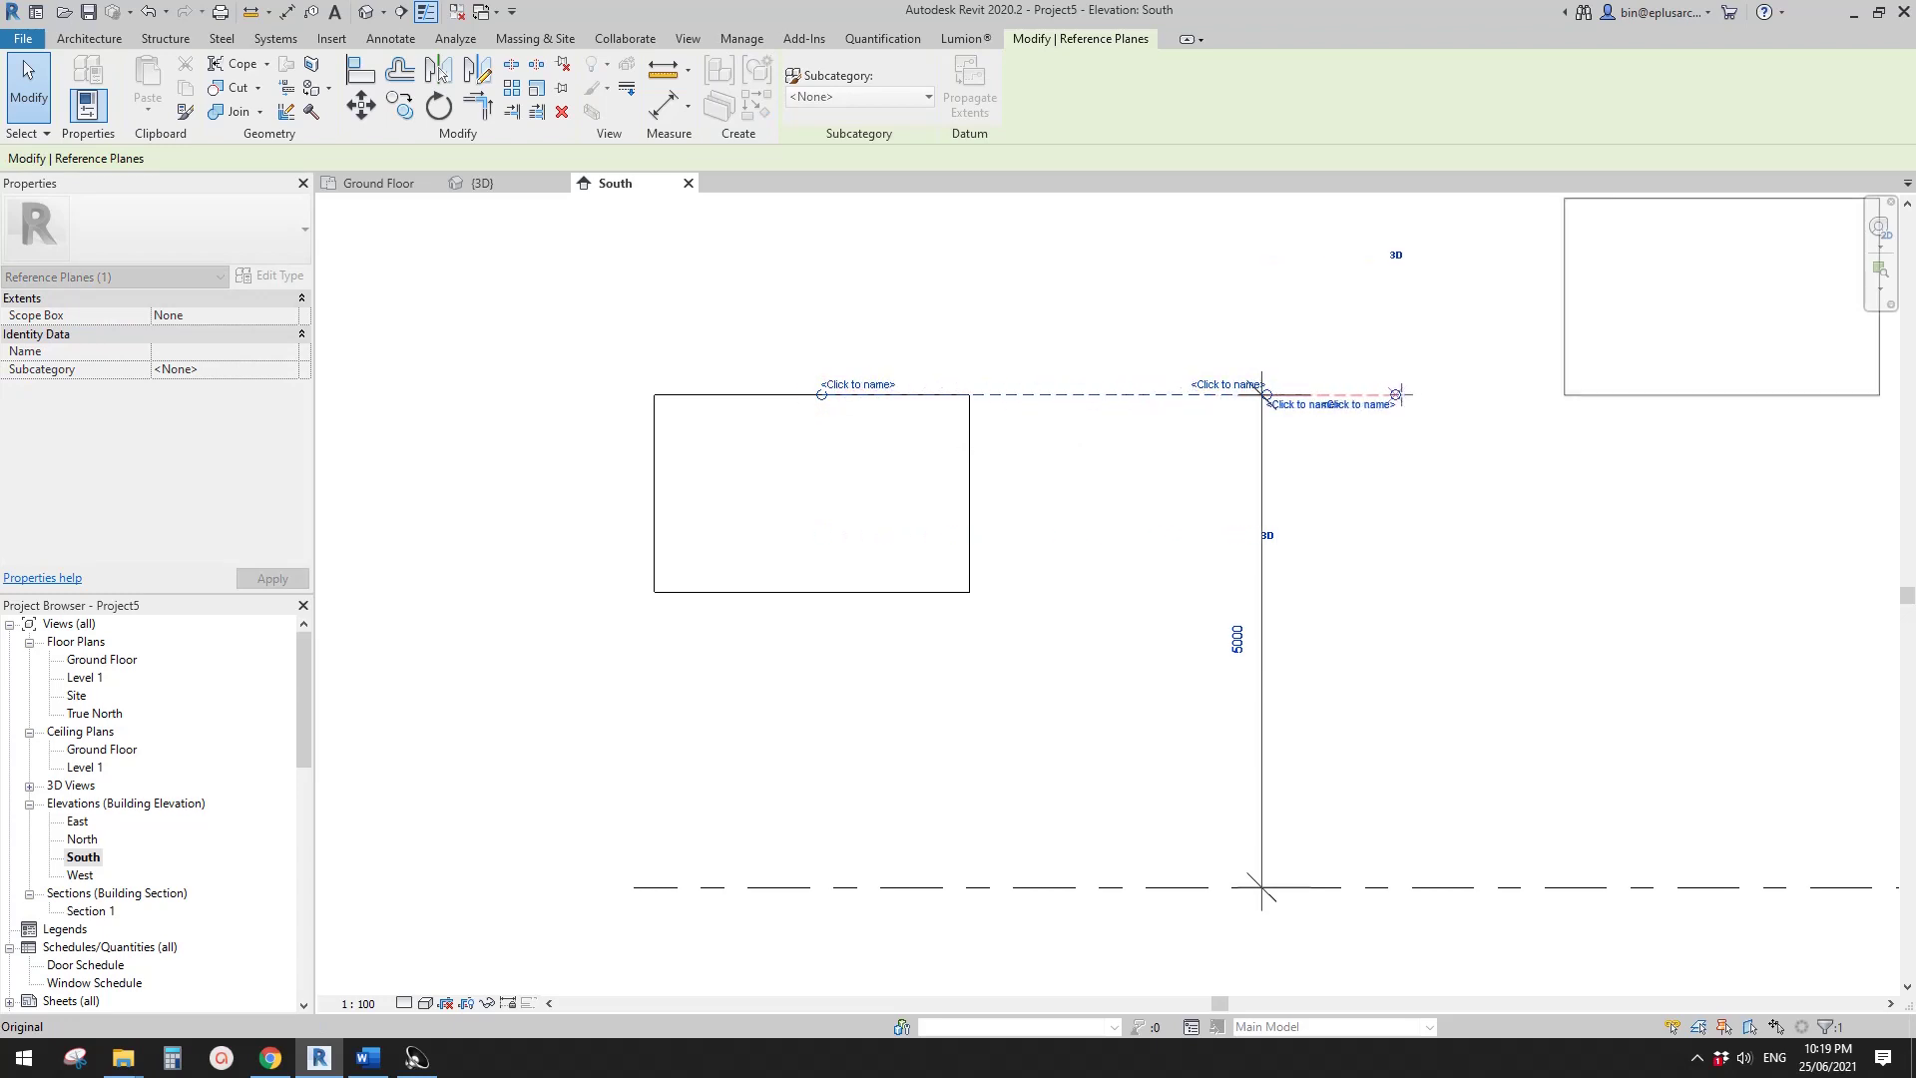
drag(1425, 394, 1427, 394)
scroll(1427, 394, down, 2)
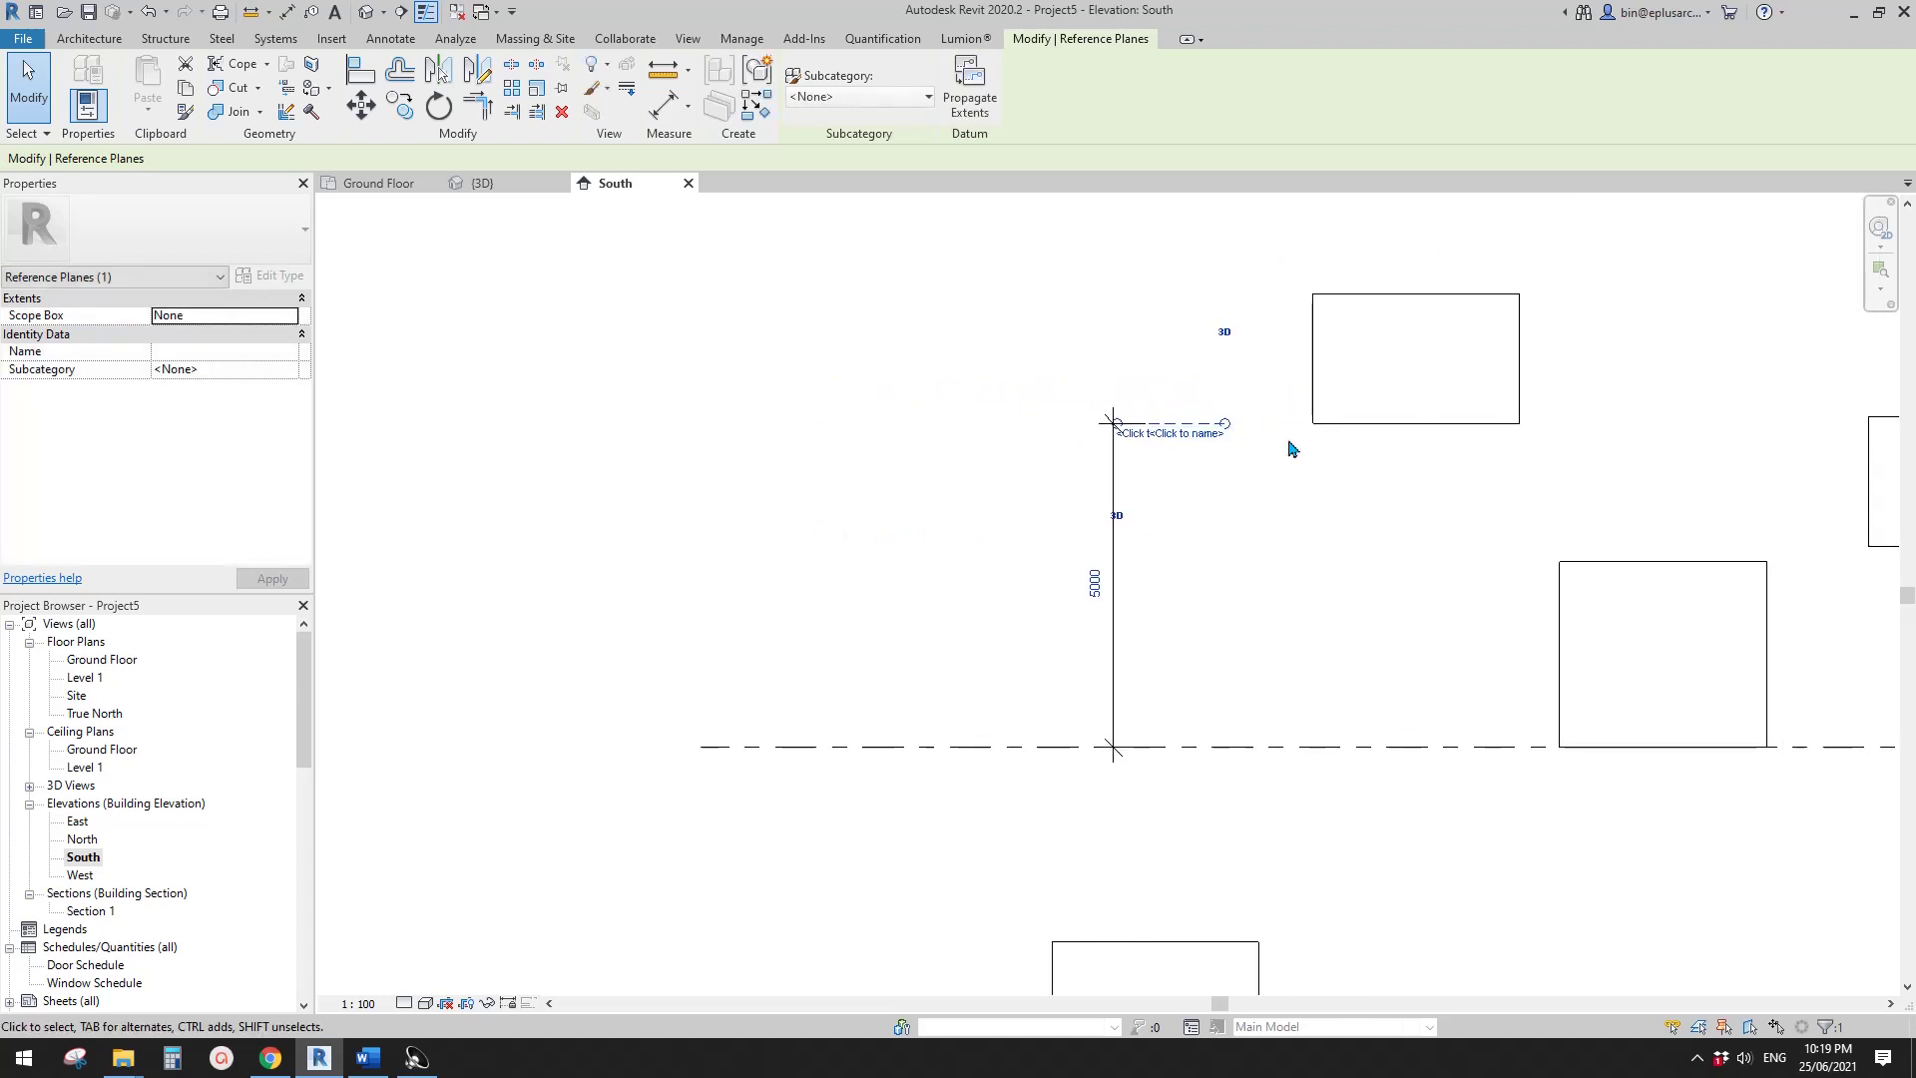
- Nudge the box hosted on the reference plane leftward until it lies completely beyond the plane's left end
click(1345, 374)
key(Left)
key(Left)
key(Left)
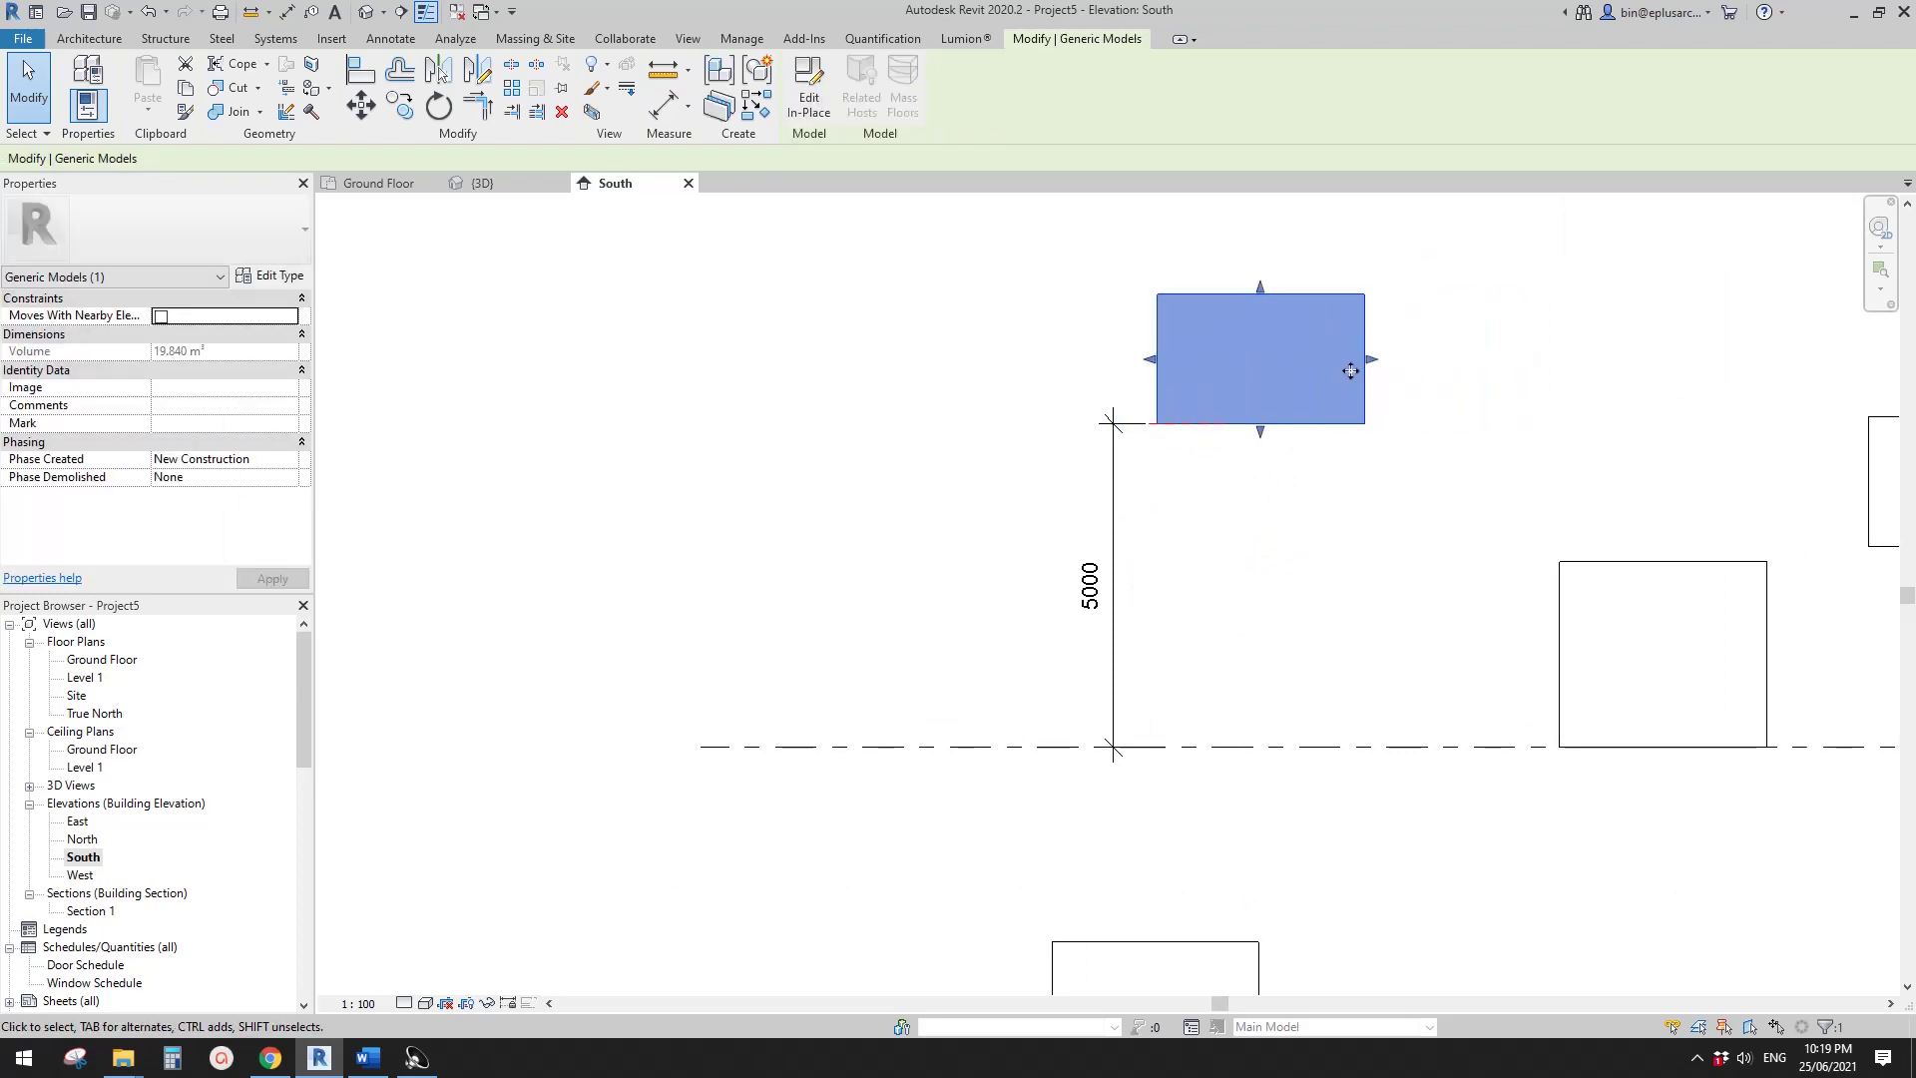
key(Left)
key(Left)
key(Left)
key(Left)
key(Left)
key(Left)
key(Left)
key(Left)
key(Left)
key(Left)
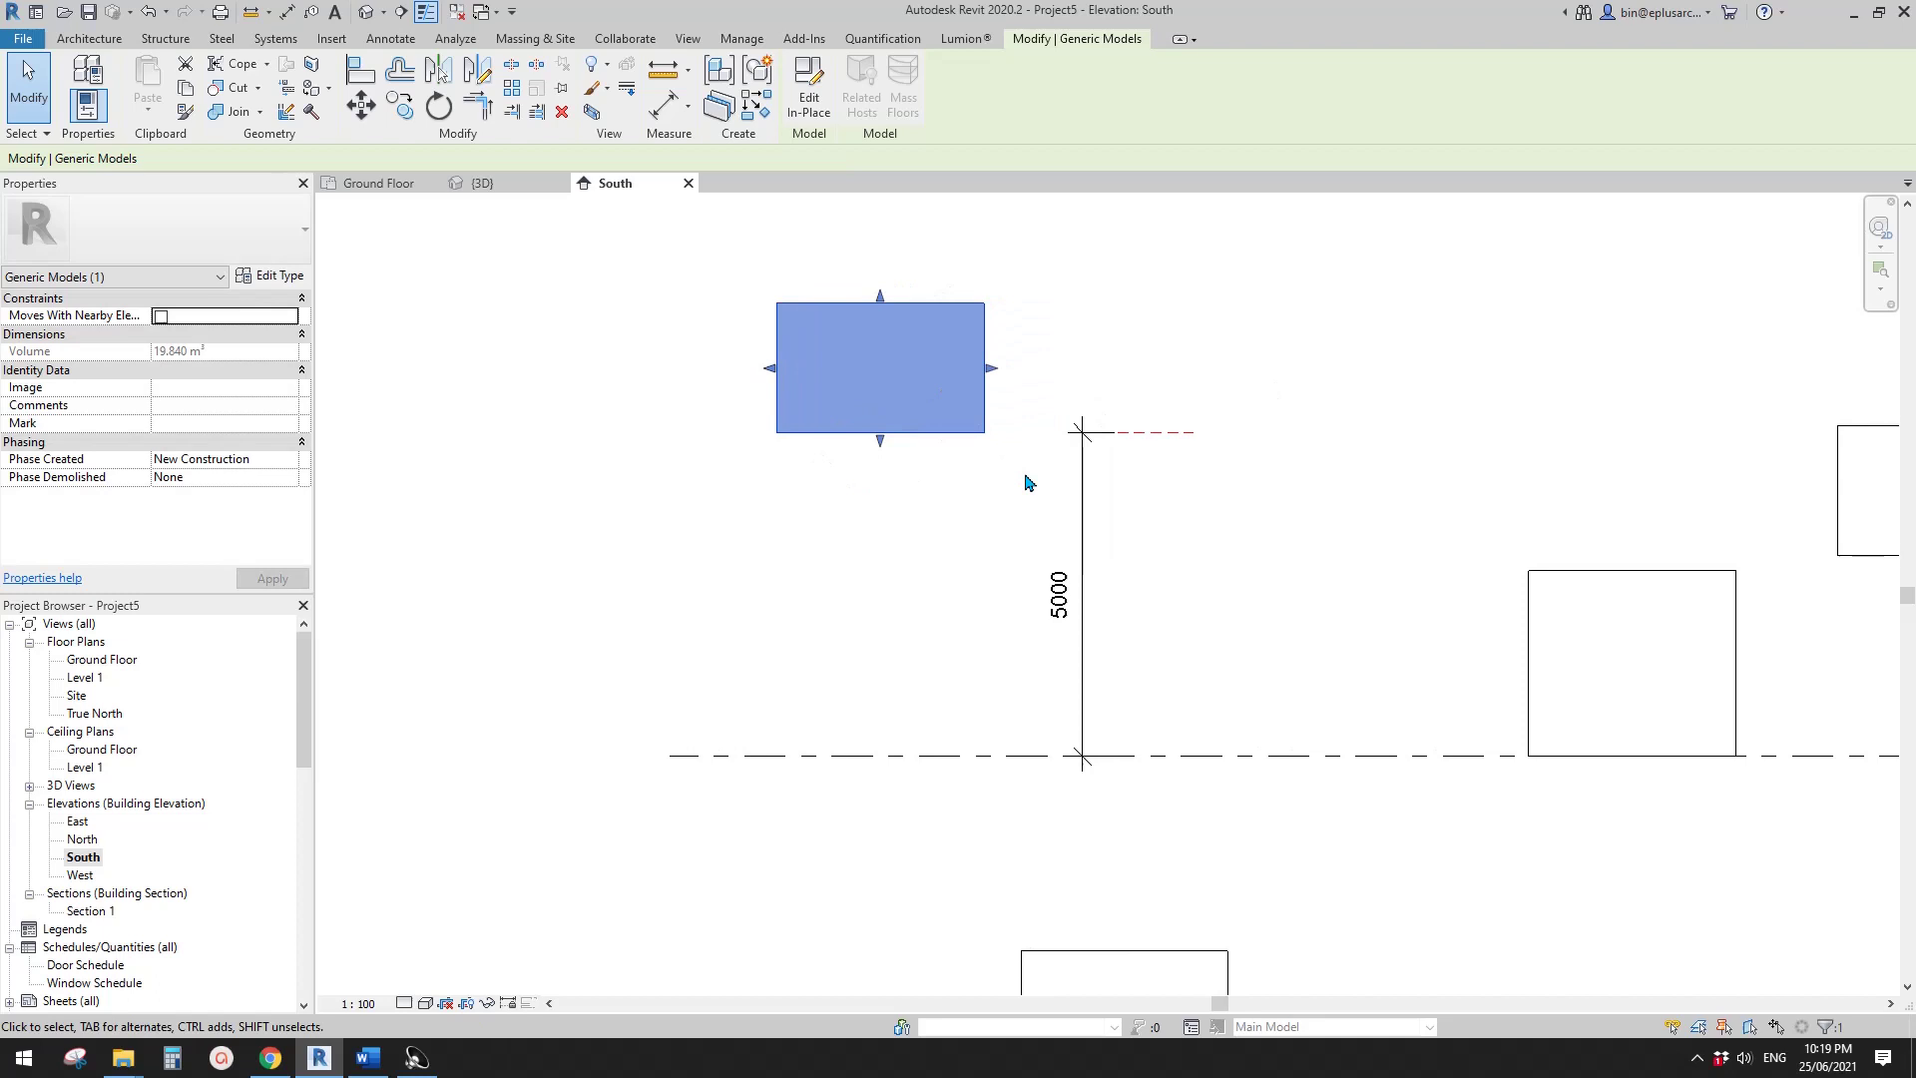
click(1035, 481)
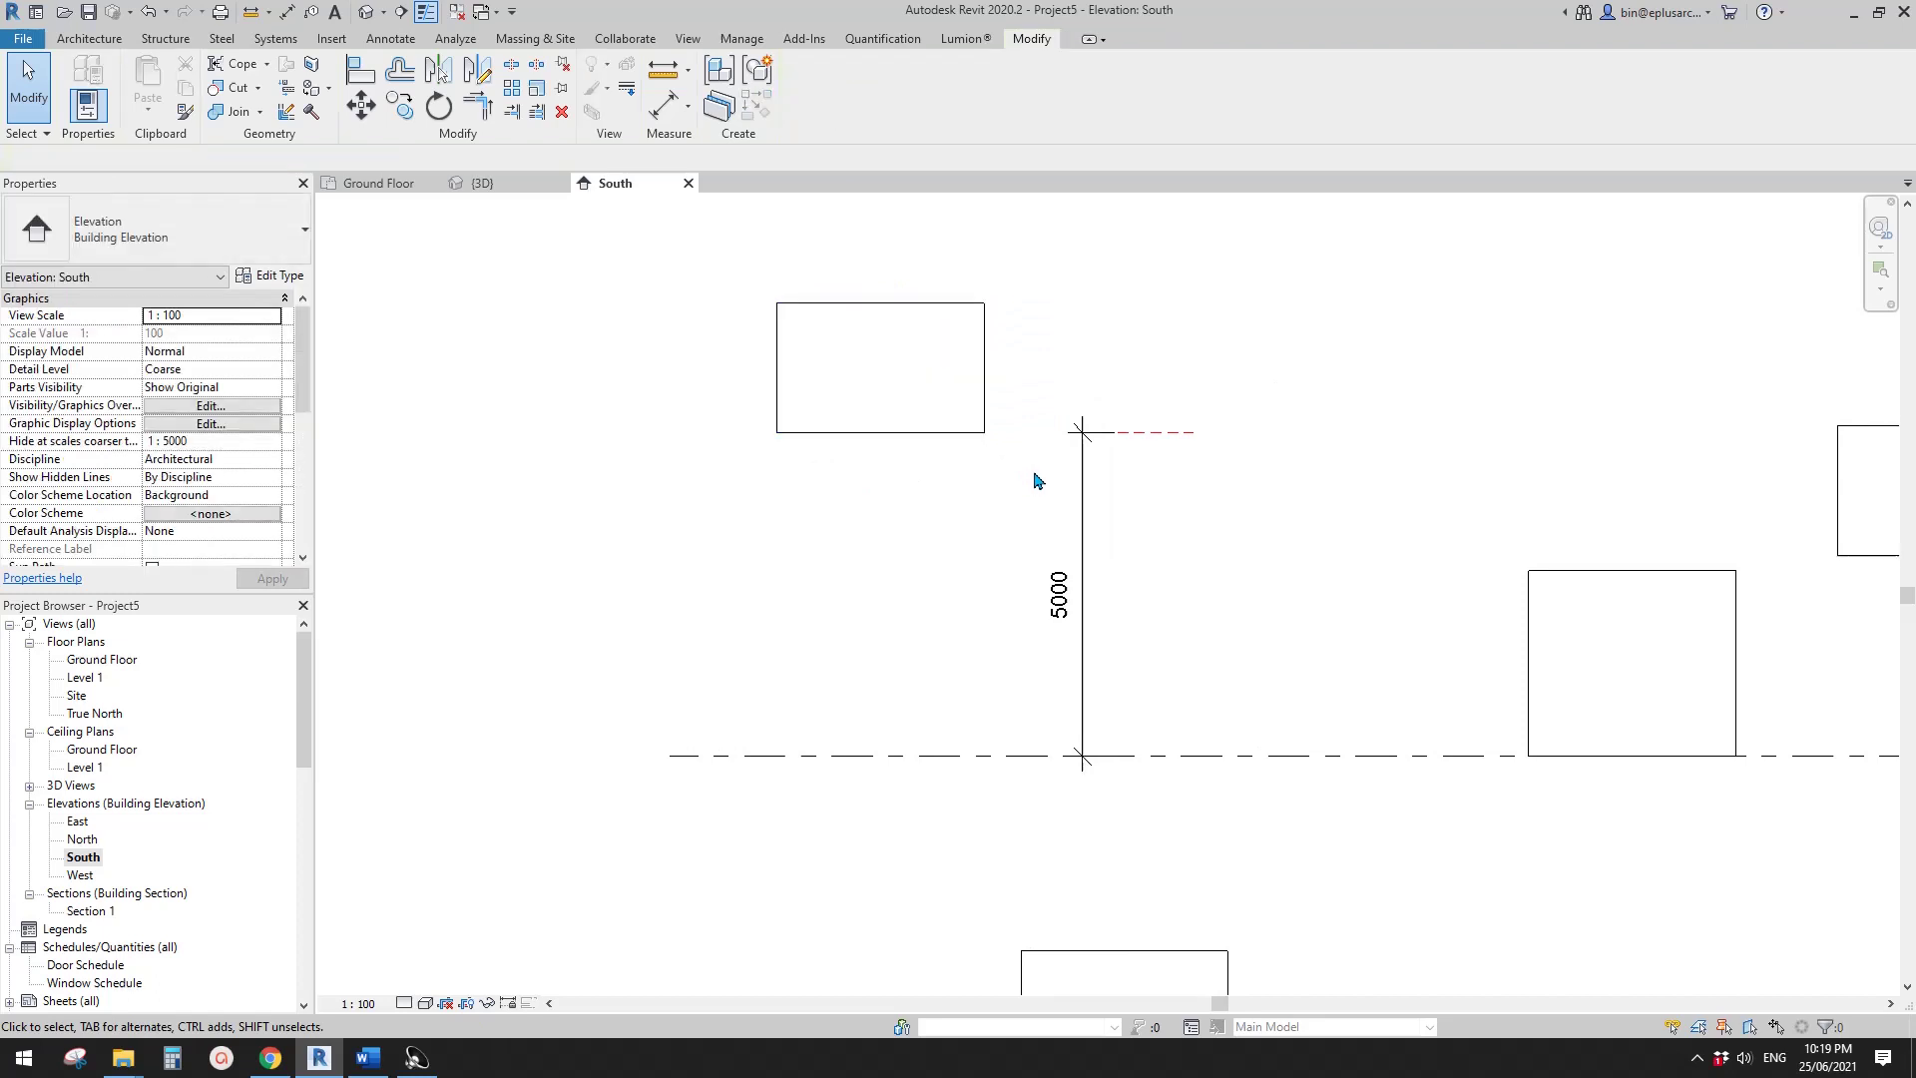
- Examine how the four in-place boxes sit relative to each other and their hosts in the South elevation and 3D view
scroll(1035, 481, down, 3)
middle_drag(1129, 583, 961, 546)
scroll(1103, 559, down, 1)
scroll(1158, 547, up, 2)
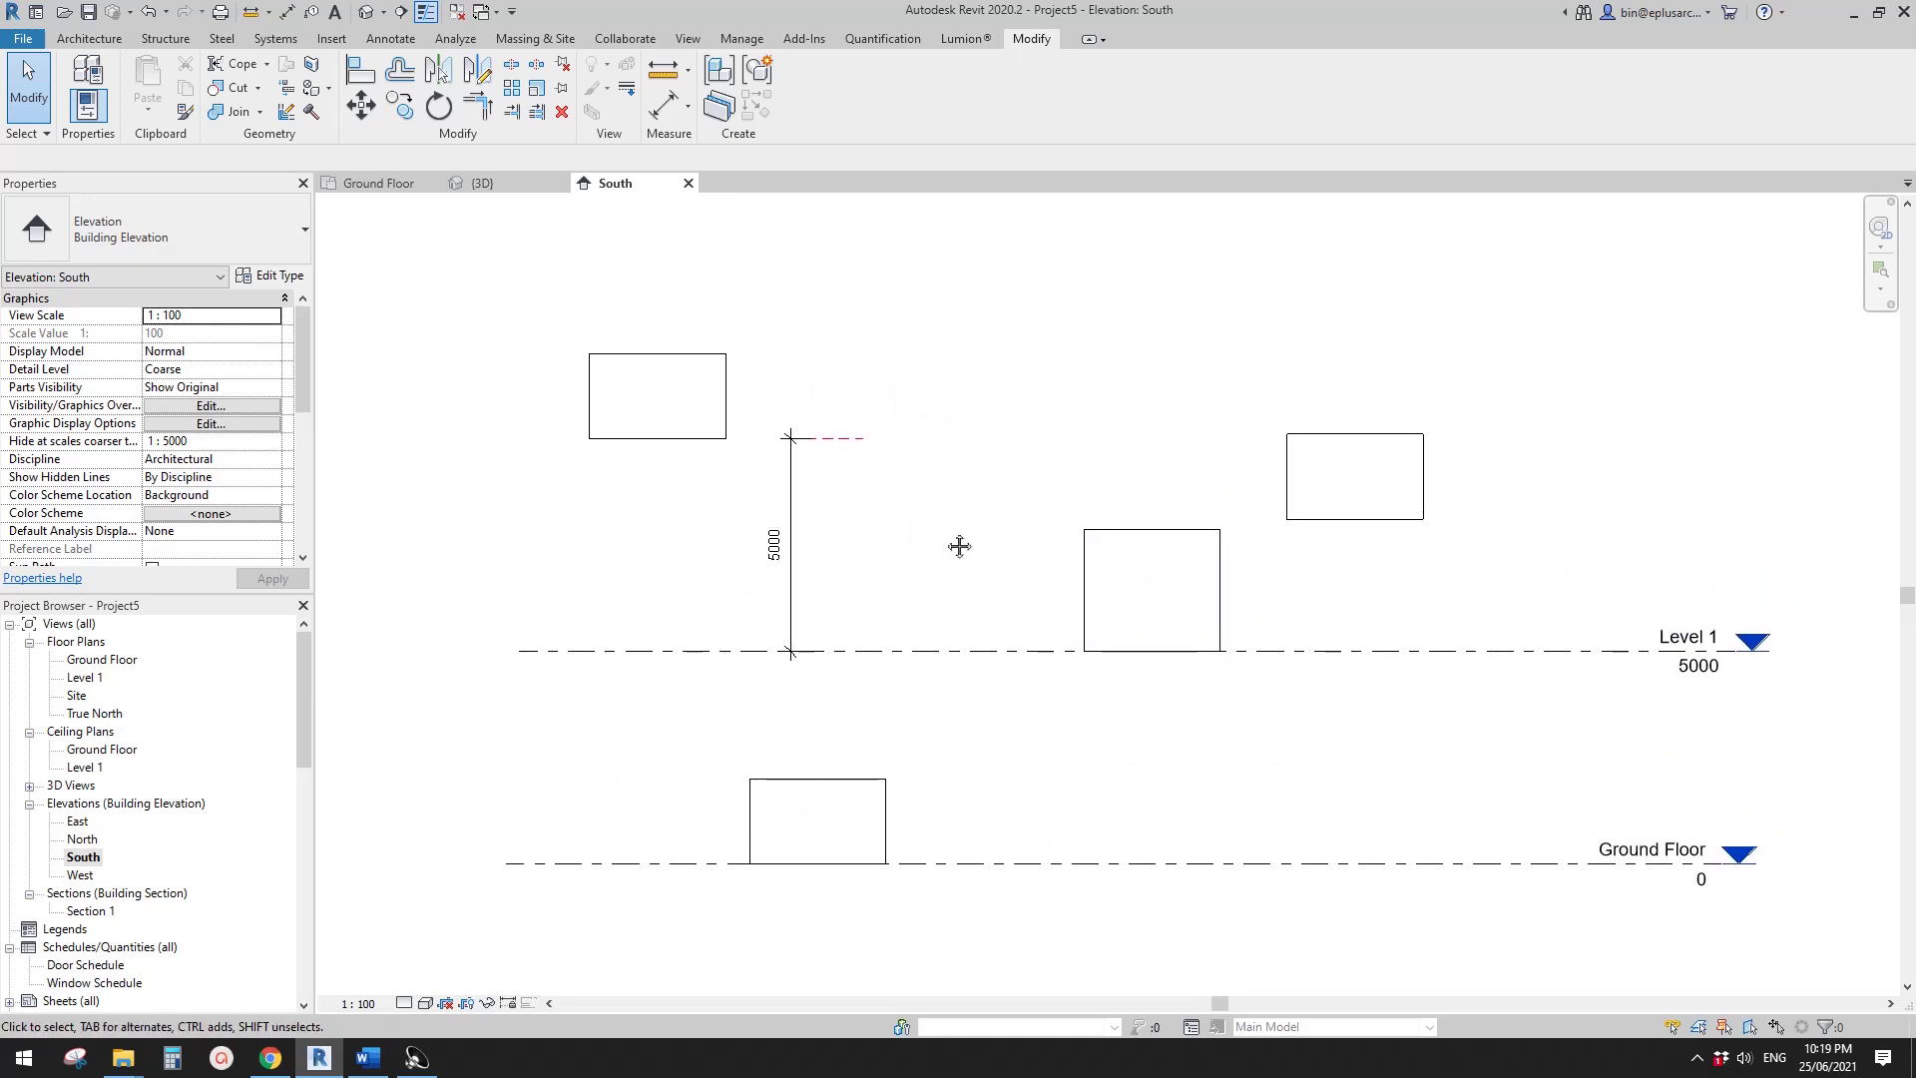
click(1186, 584)
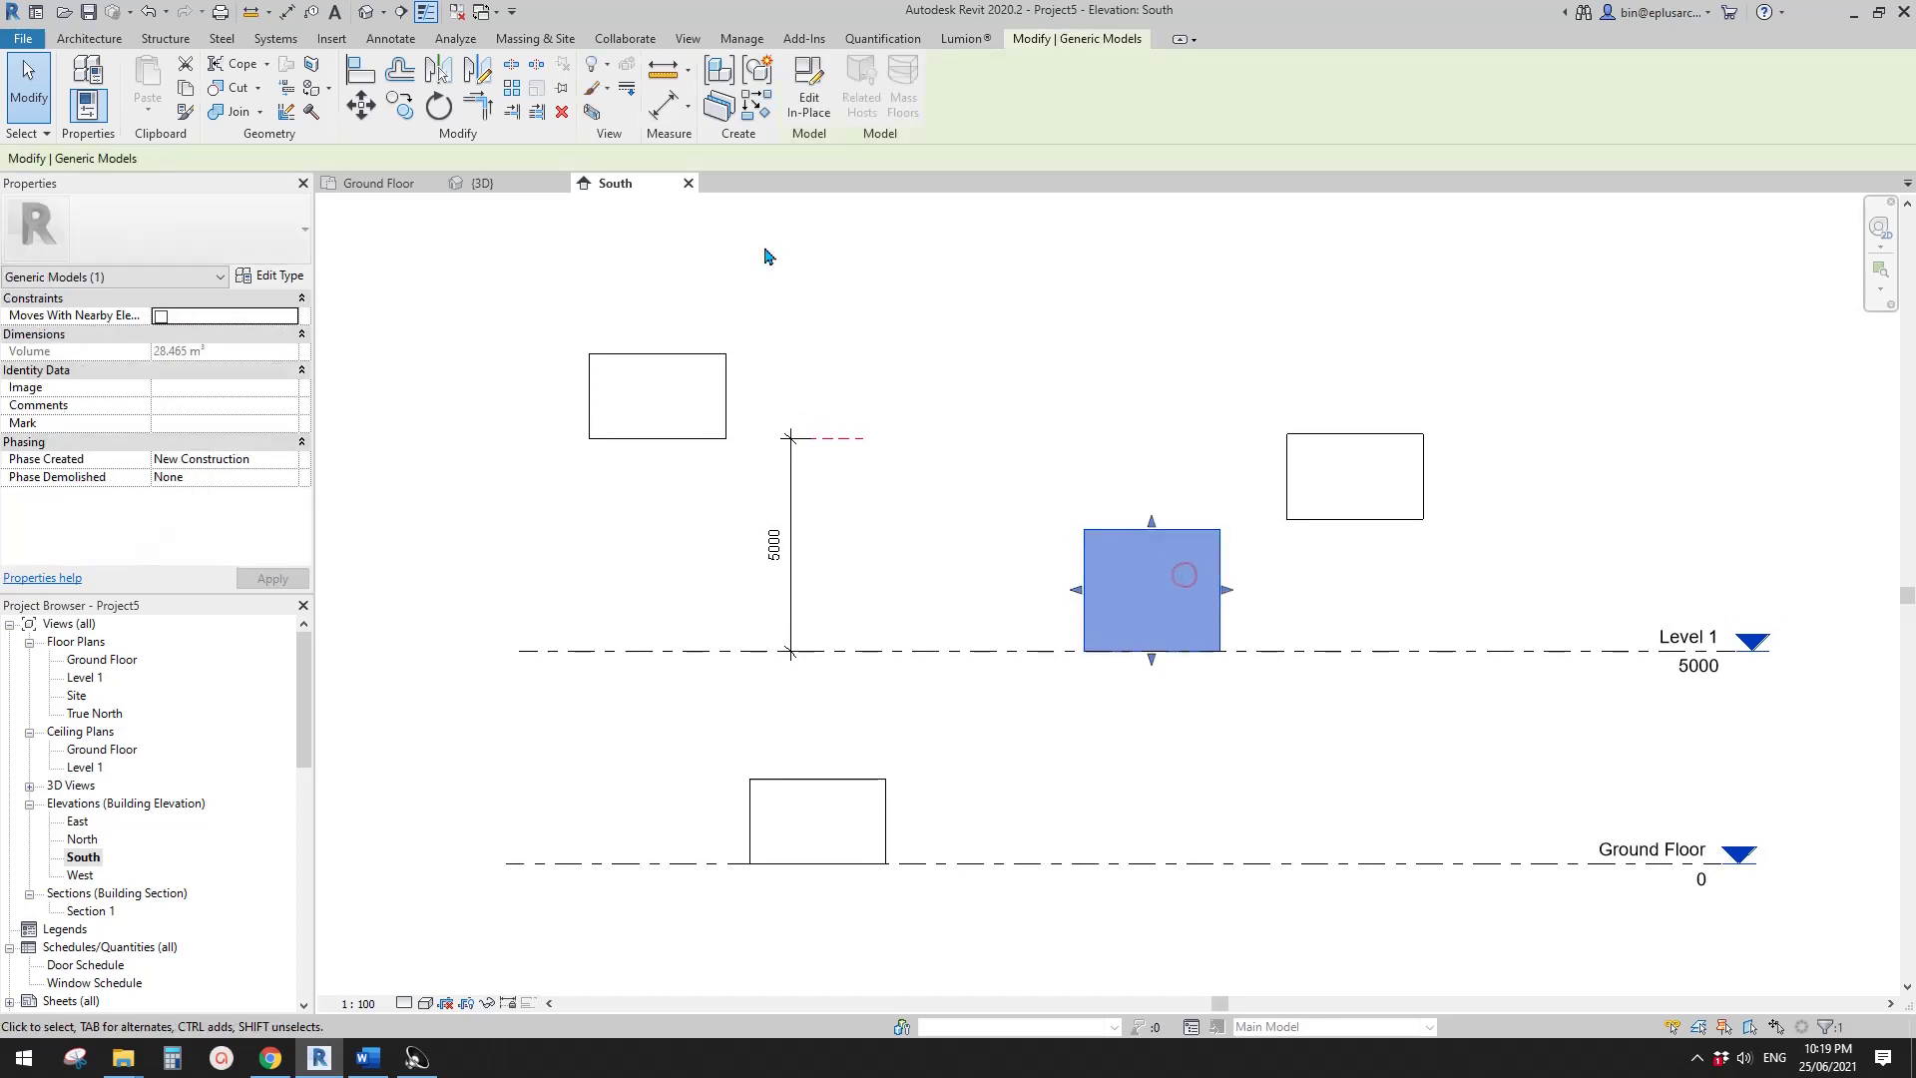
click(770, 257)
click(366, 12)
scroll(975, 484, up, 4)
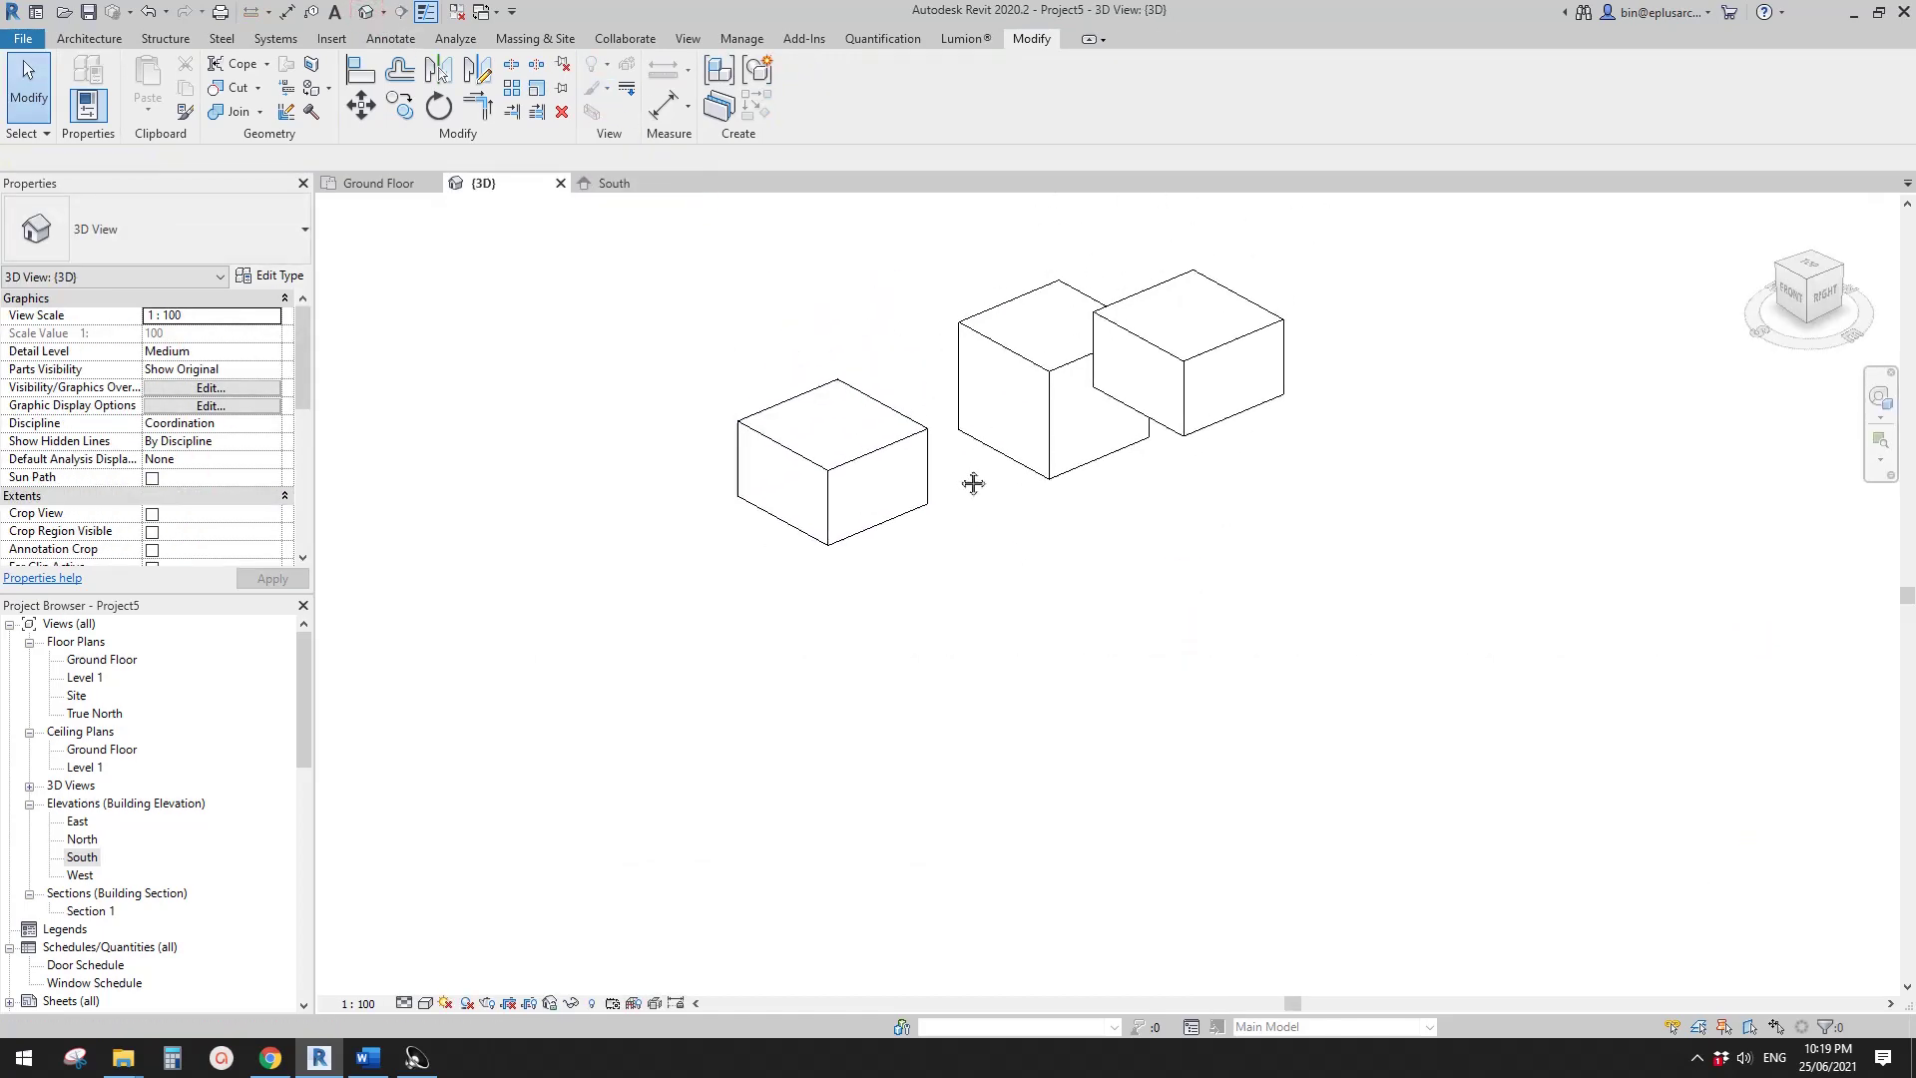
click(1015, 389)
shift+middle_drag(1015, 389, 929, 469)
key(Escape)
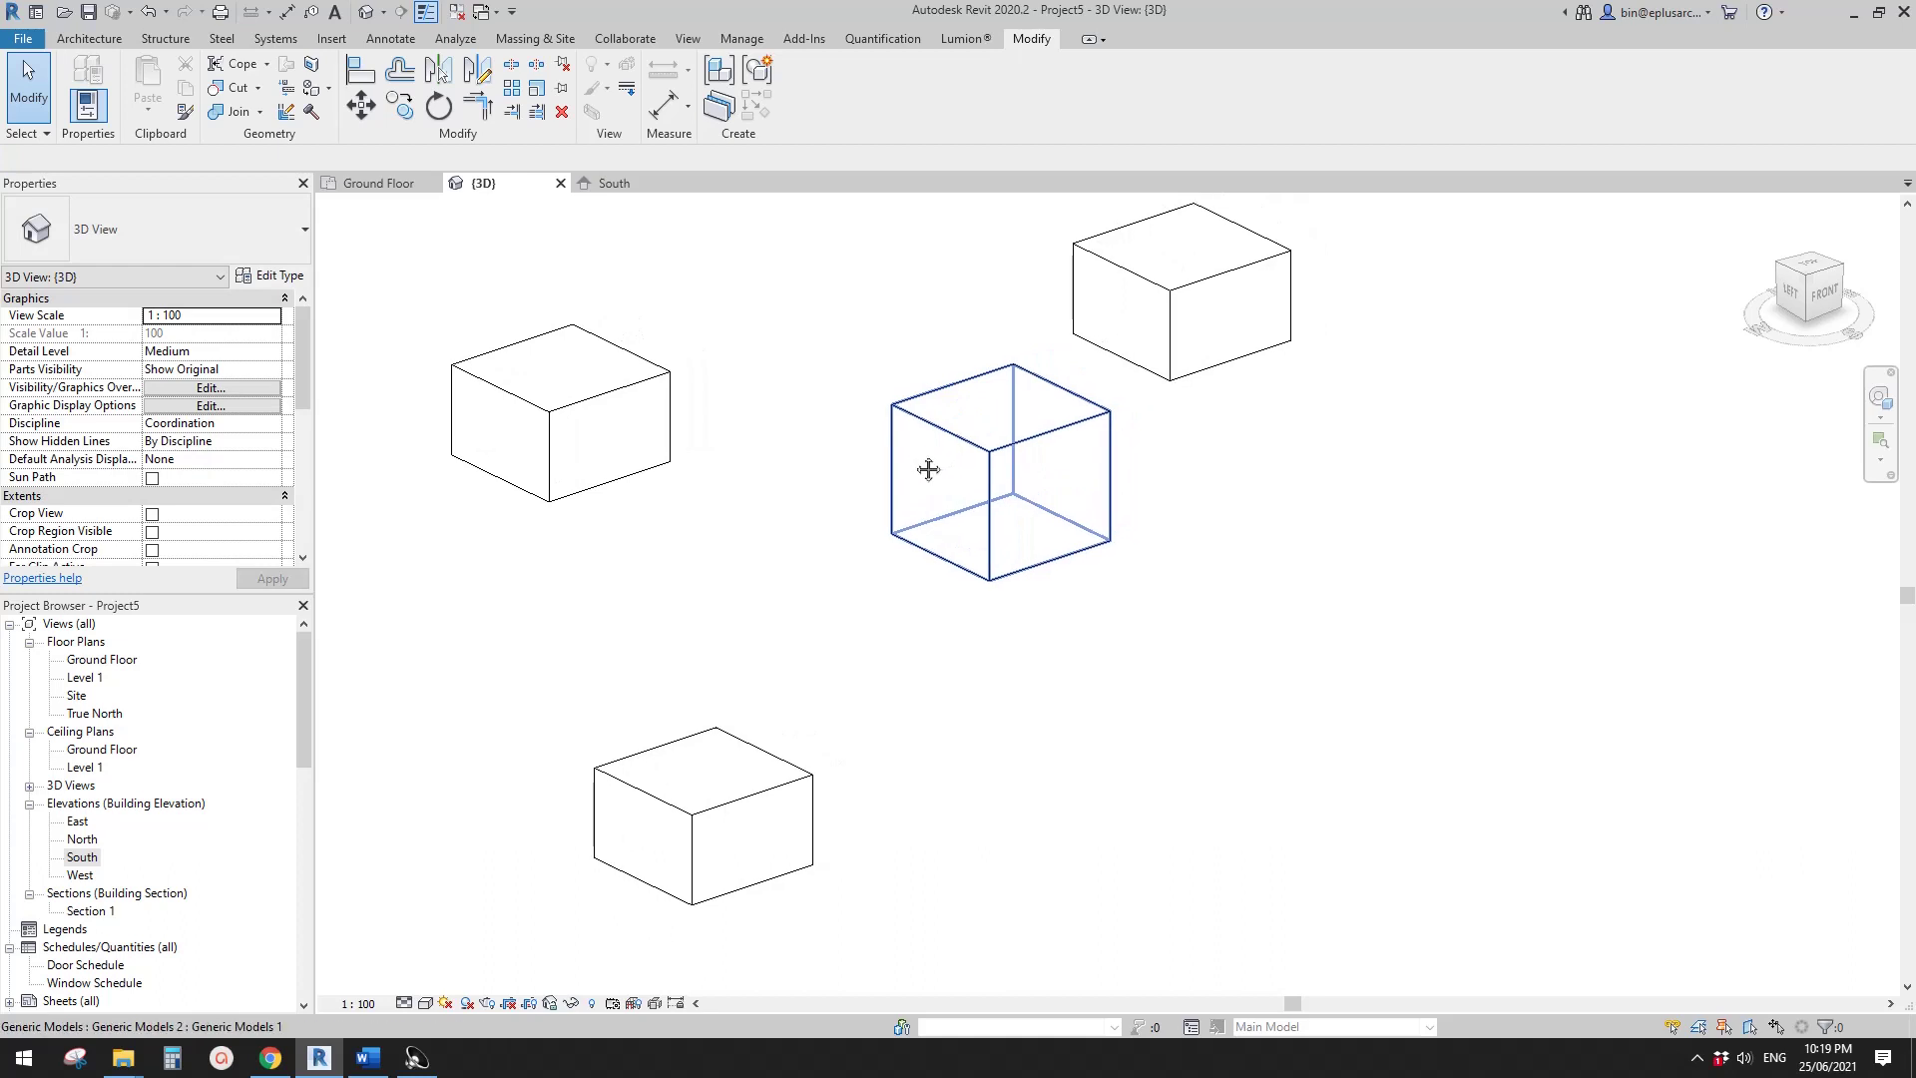
click(921, 461)
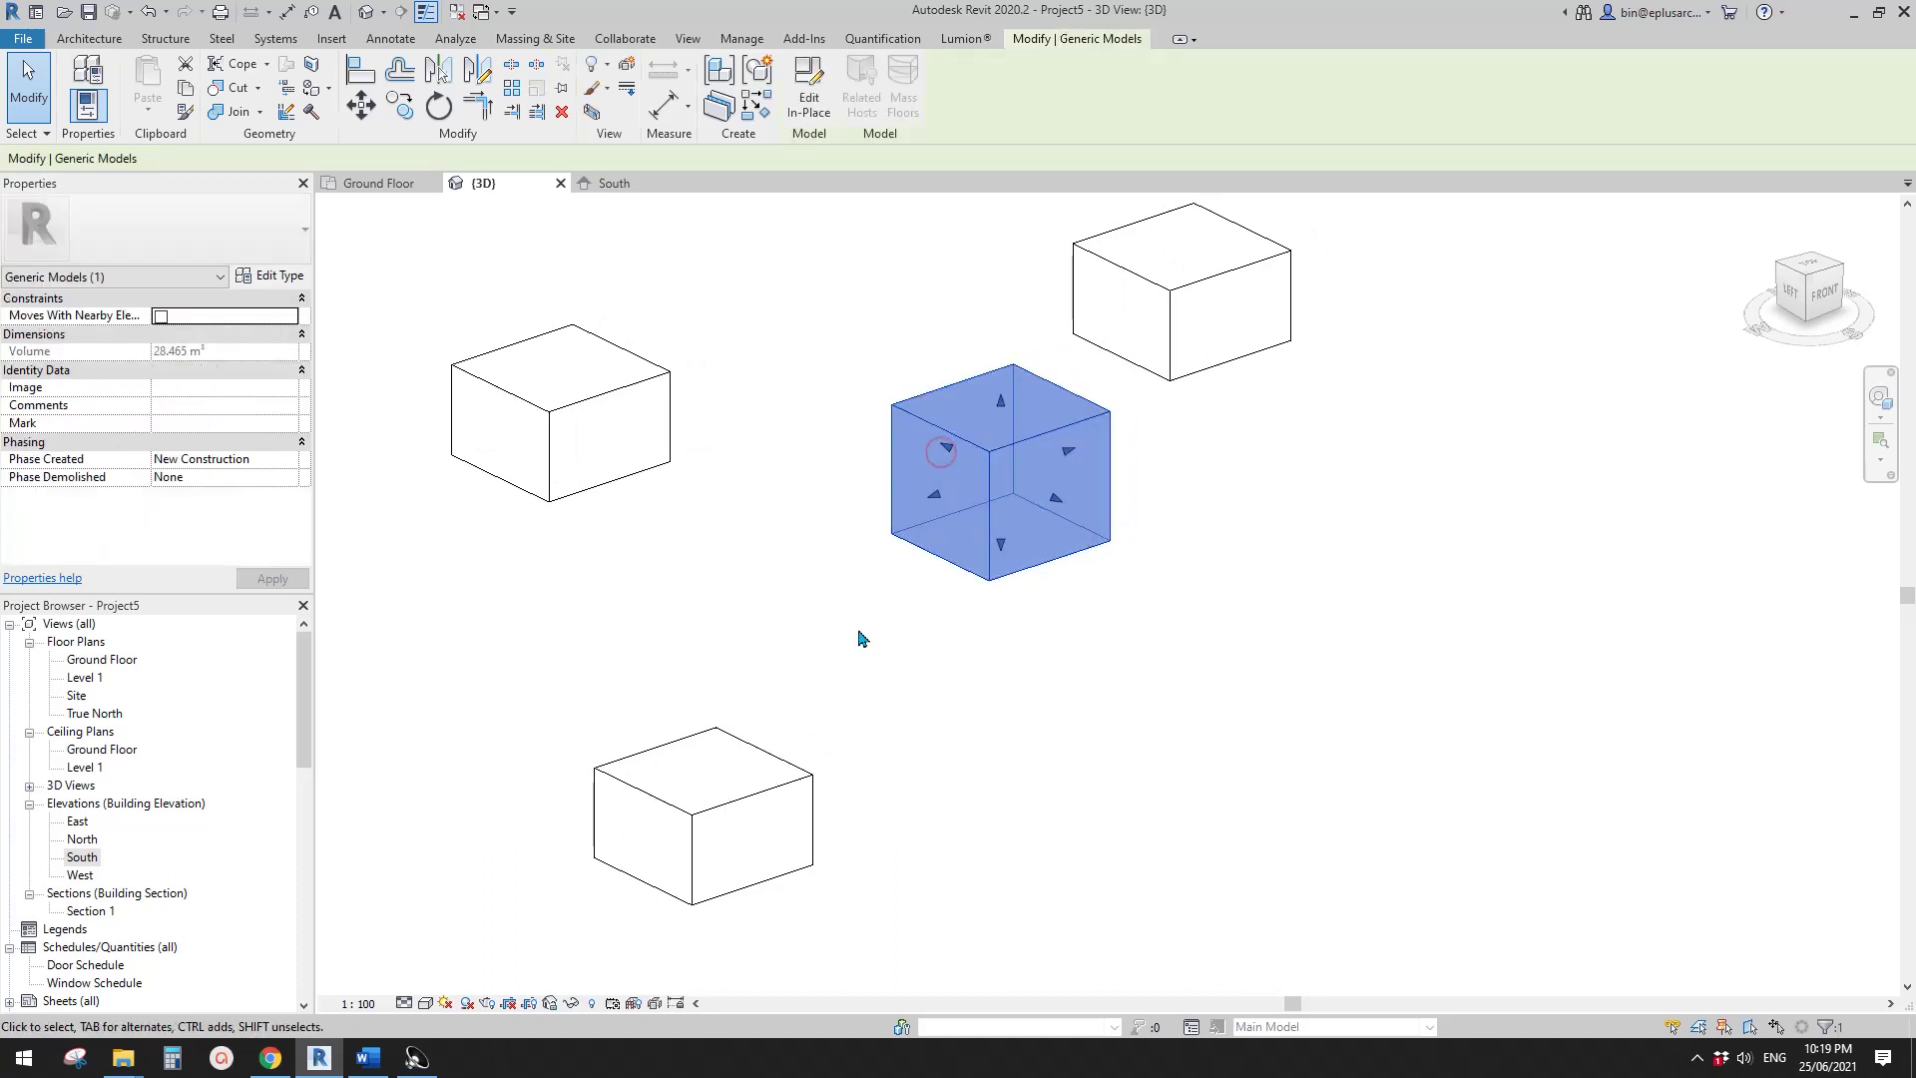
key(Escape)
click(788, 769)
middle_drag(847, 688, 864, 599)
- Open the box hosted on the reference plane for in-place editing and select its extrusion
click(699, 477)
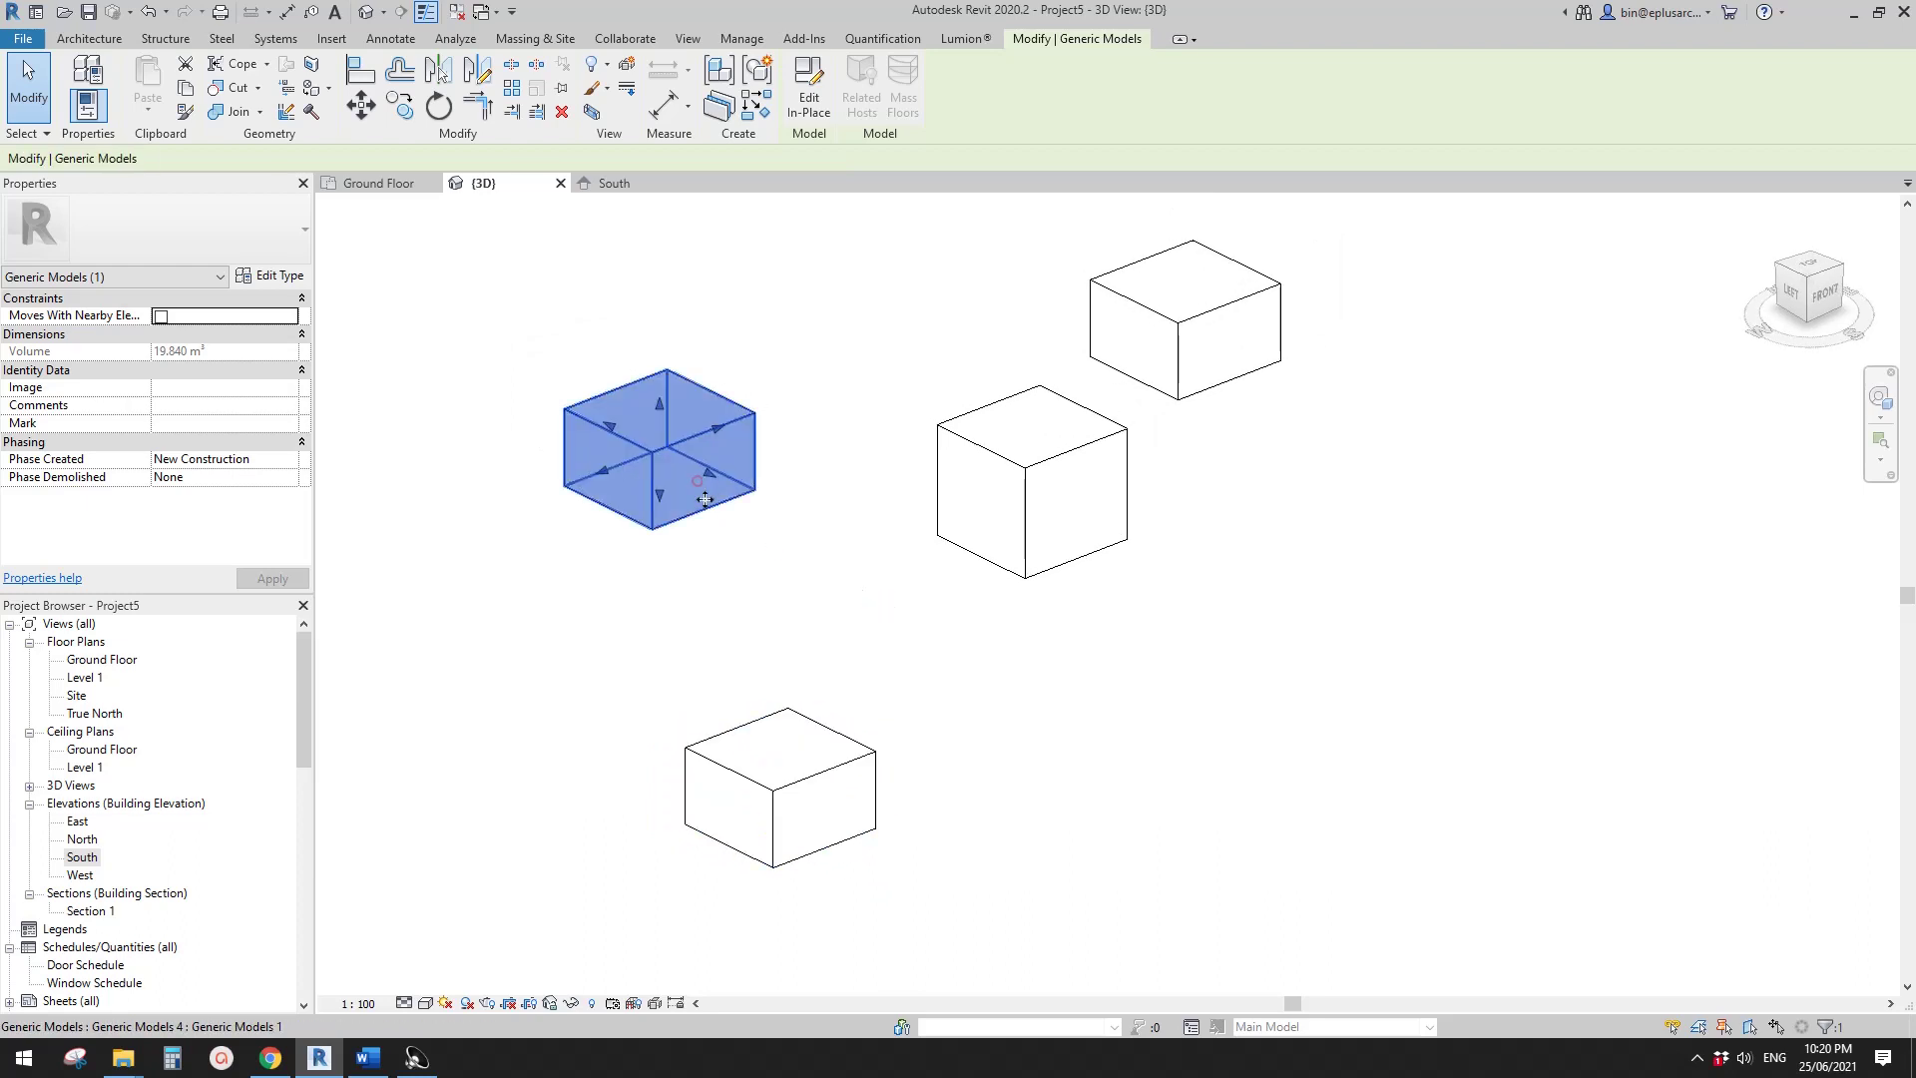
click(808, 92)
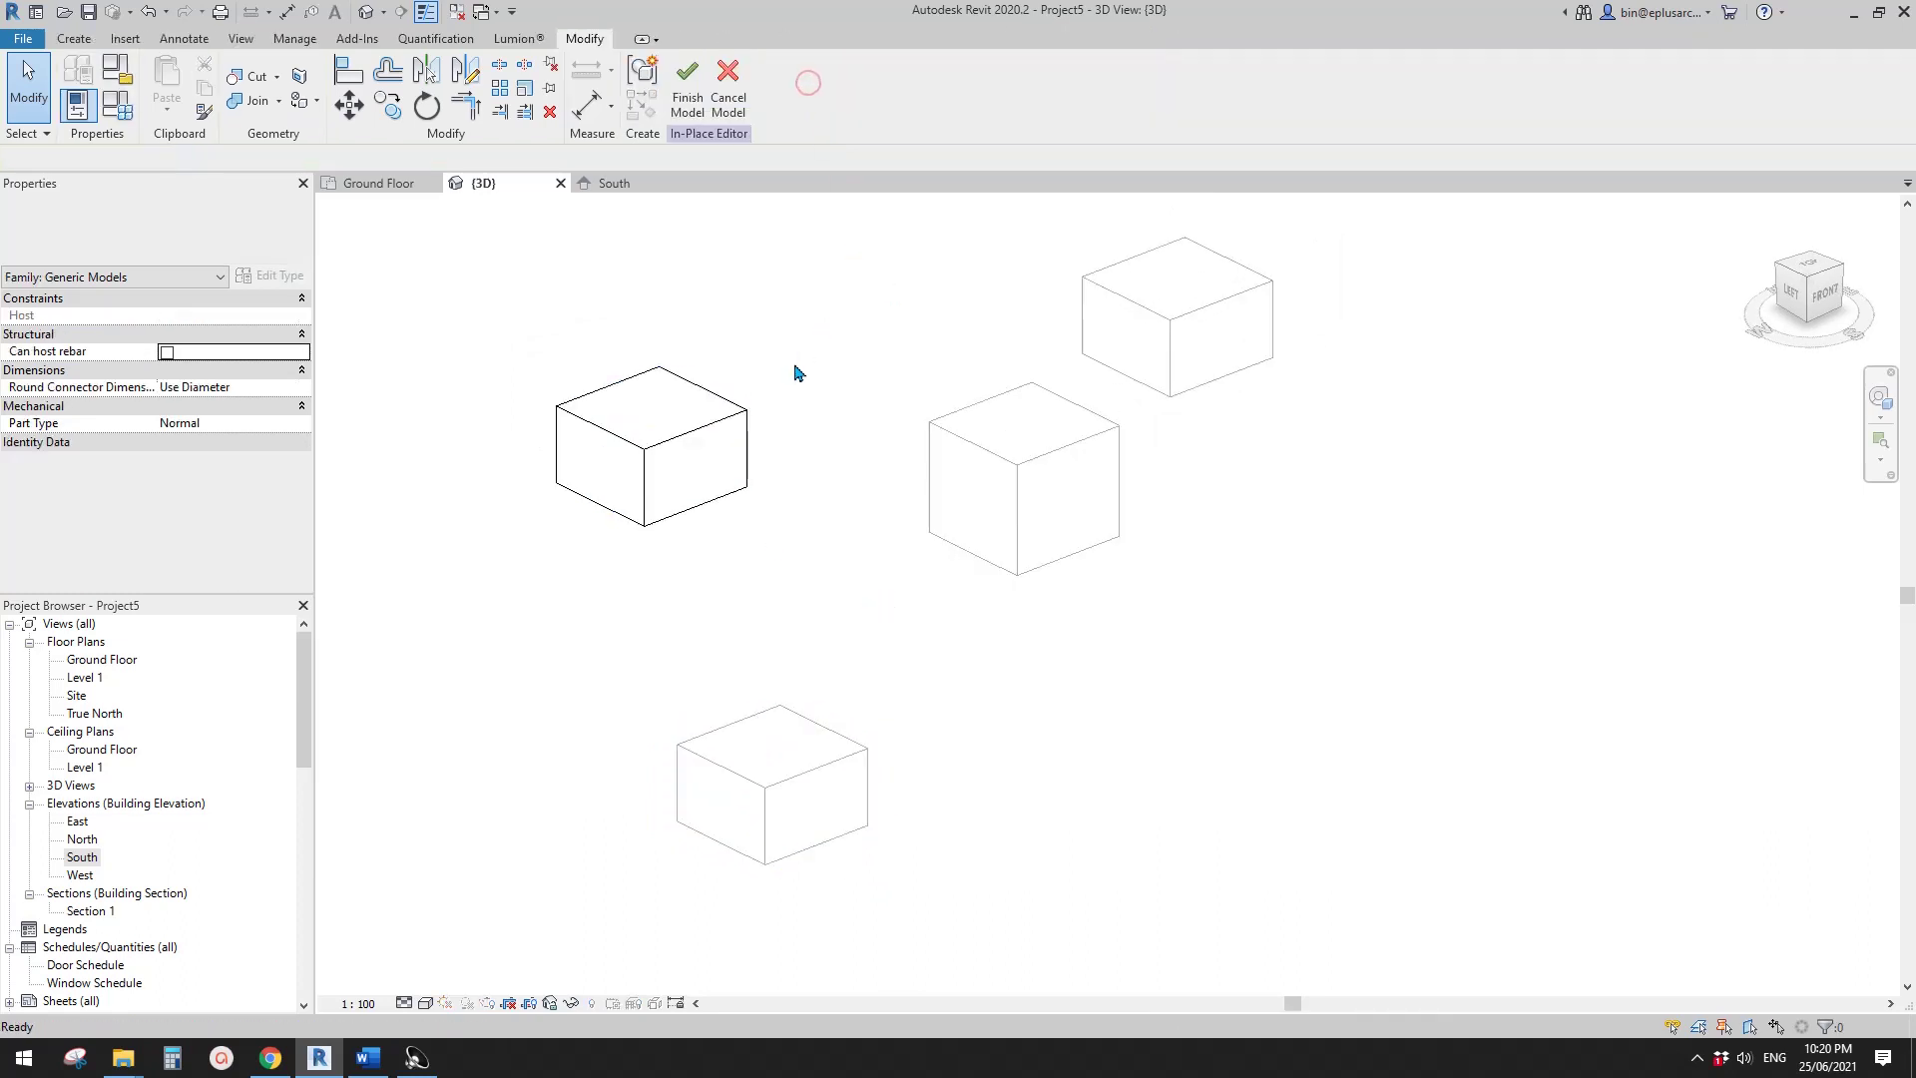
click(691, 442)
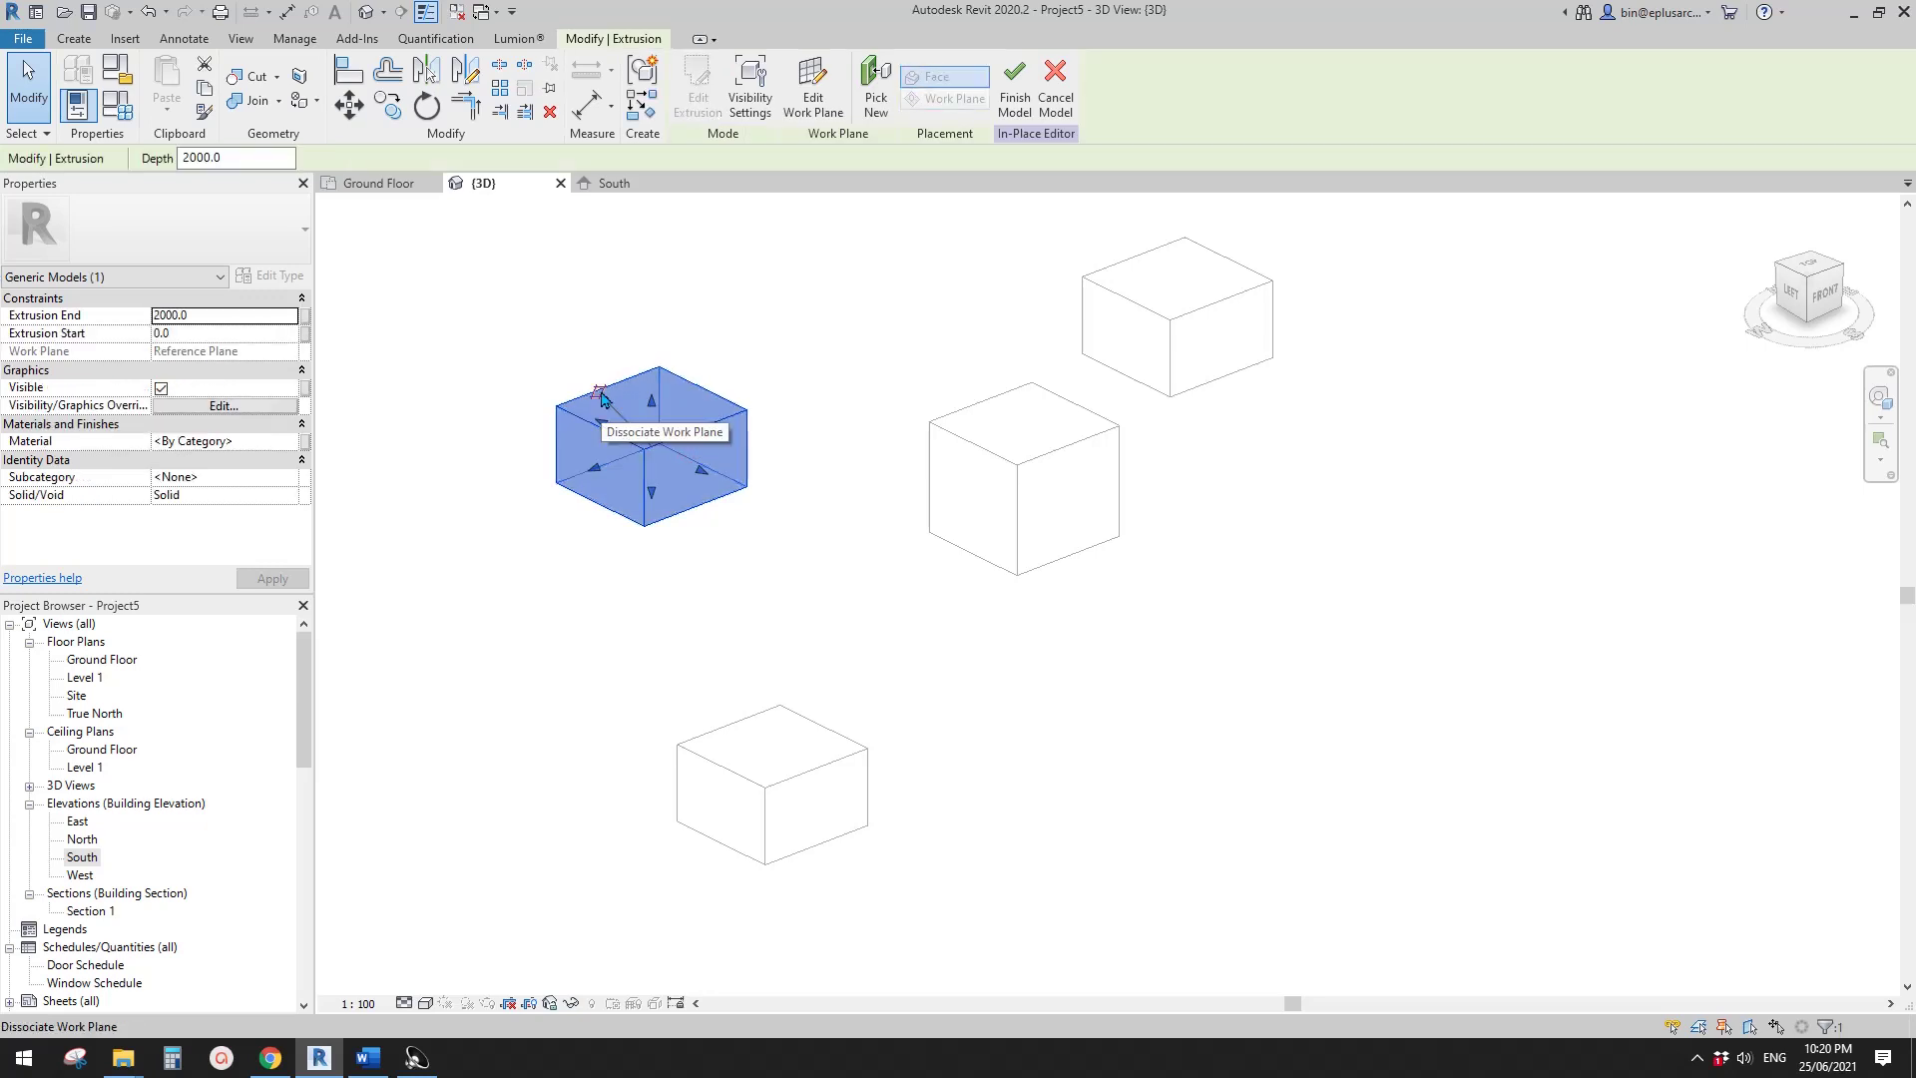